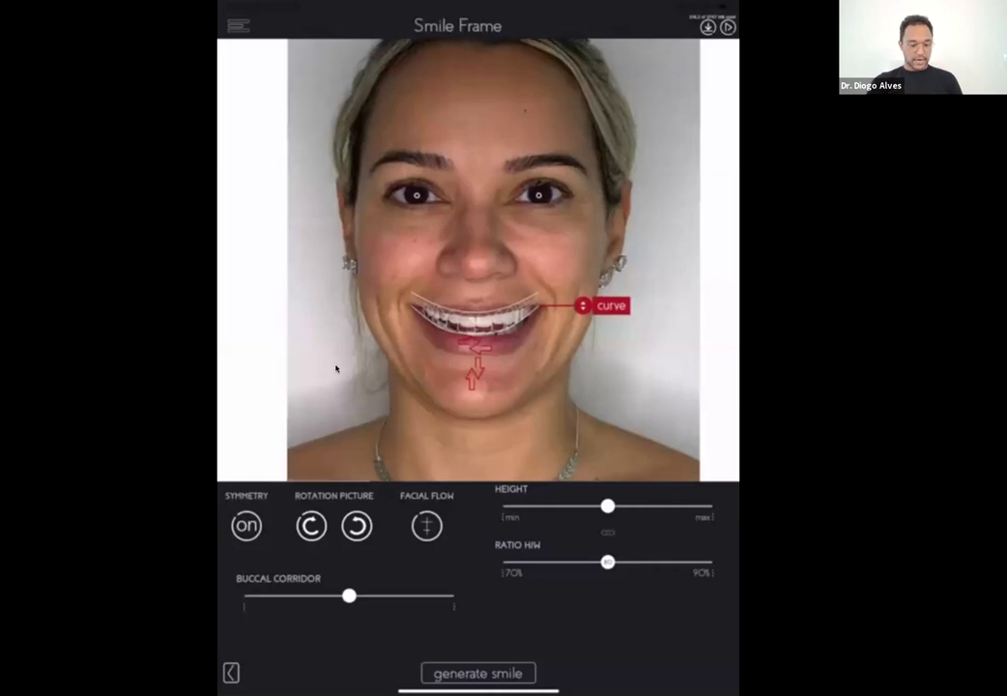
Step: Generate the smile simulation from the asymmetric smile frame fitted over the patient's teeth
scroll(336, 368, "up", 5)
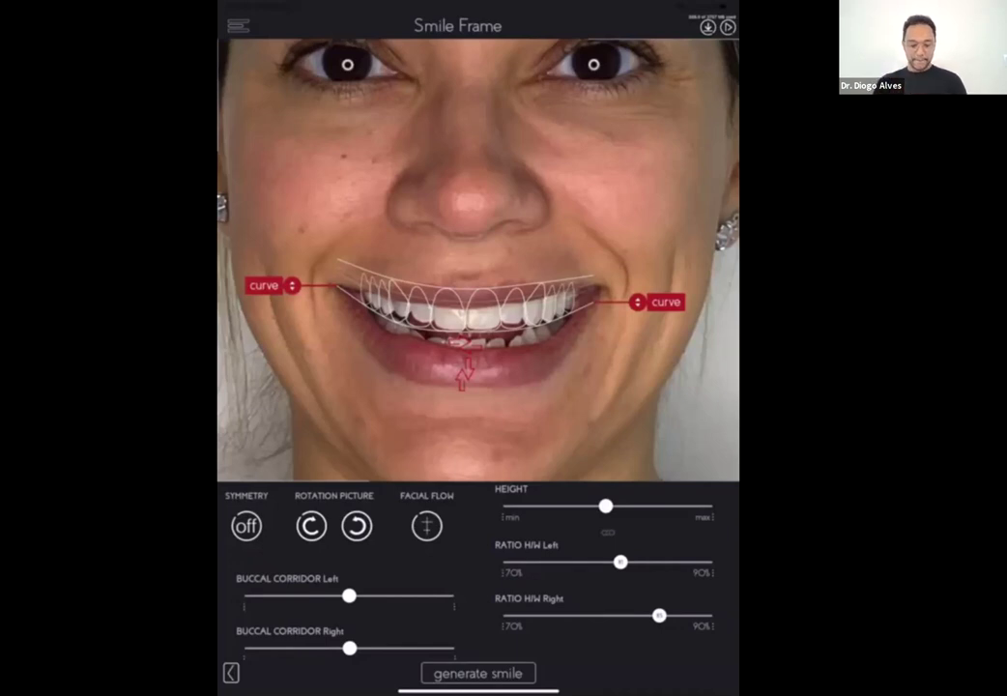
scroll(445, 334, "up", 4)
scroll(444, 334, "down", 2)
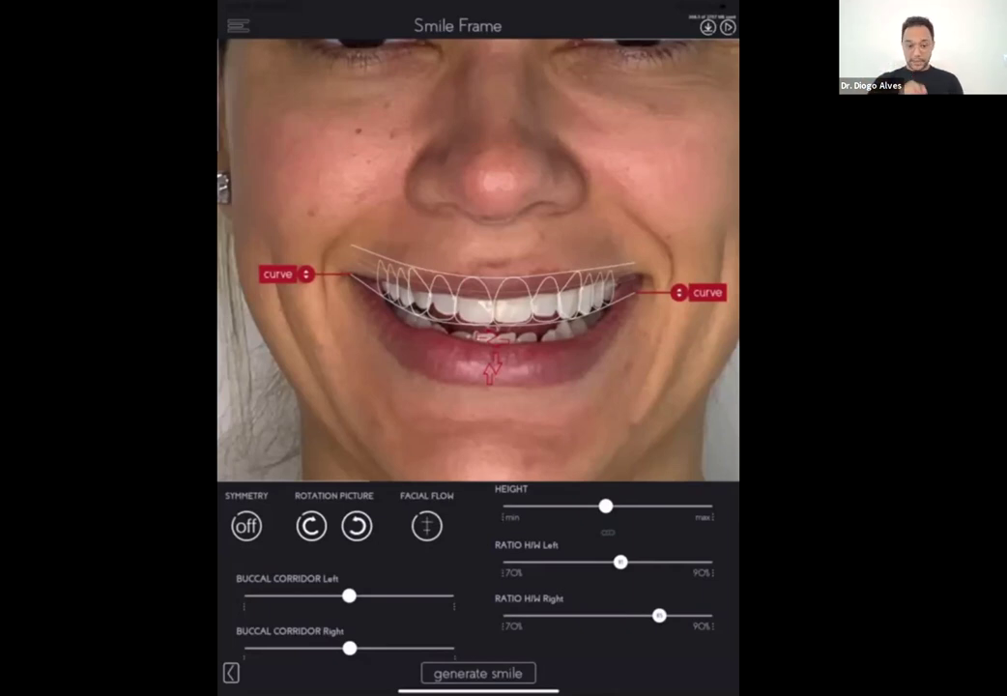
left_click(491, 672)
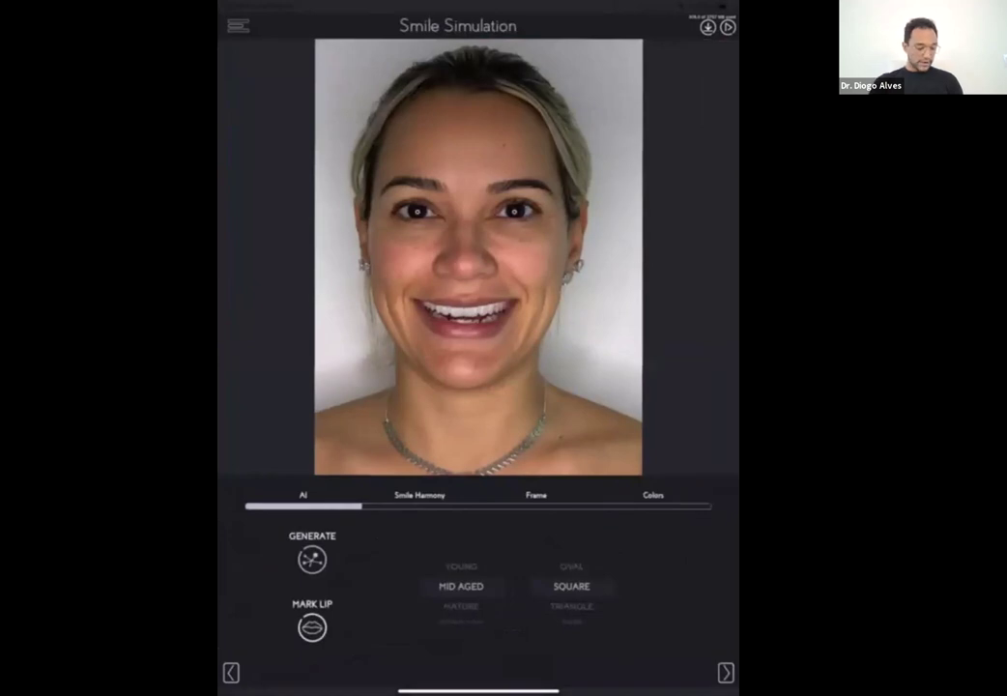
Step: Mark the lip contour and move its upper points onto the inner edge of the upper lip
left_click(311, 626)
left_click_drag(459, 253, 459, 250)
left_click_drag(478, 257, 478, 248)
left_click_drag(394, 235, 395, 231)
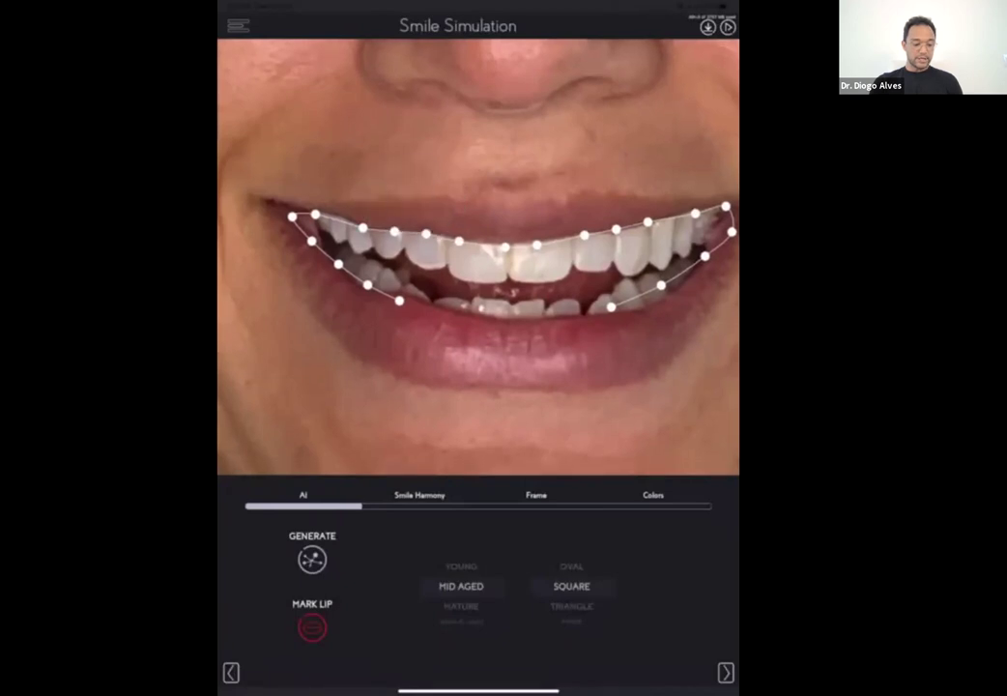
left_click_drag(316, 213, 305, 205)
left_click_drag(362, 226, 354, 221)
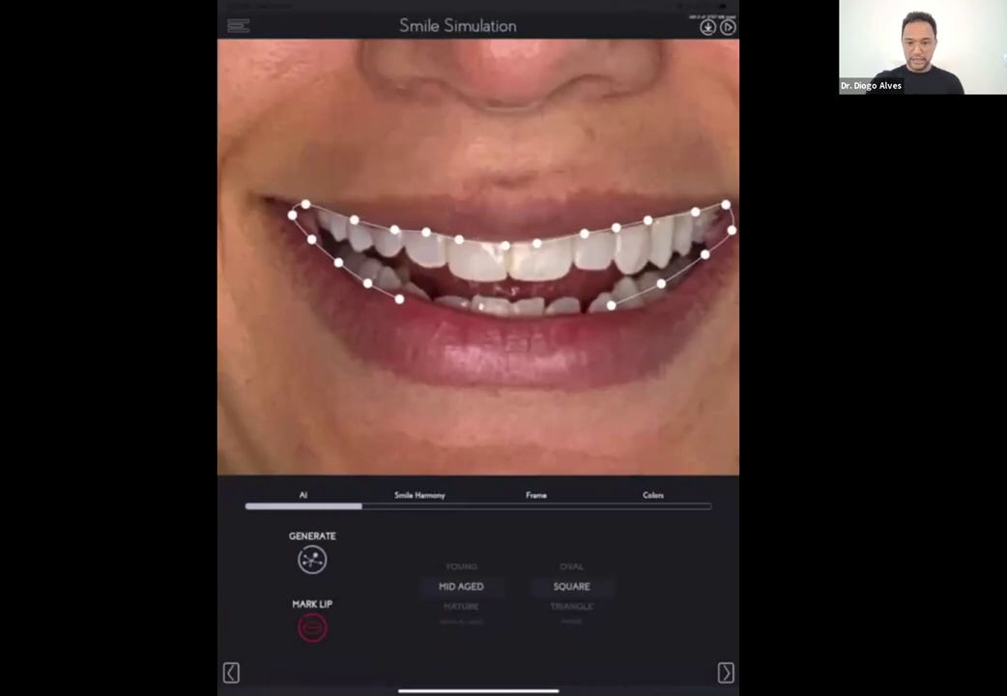
left_click(312, 628)
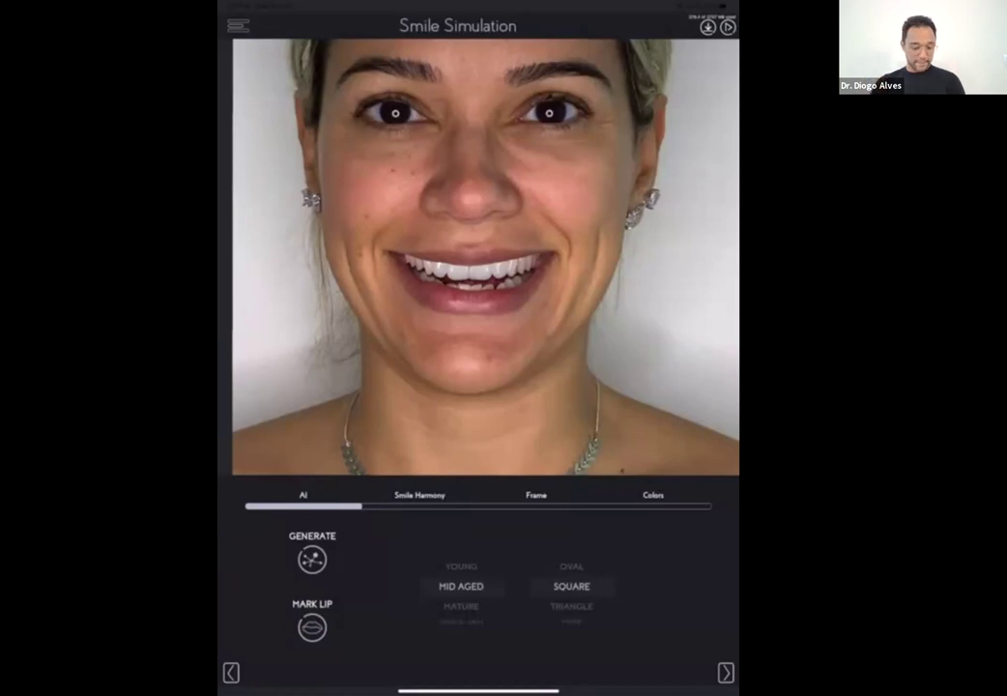
Step: Raise the occlusal plane slightly above its minimum in the Smile Harmony settings
left_click(419, 495)
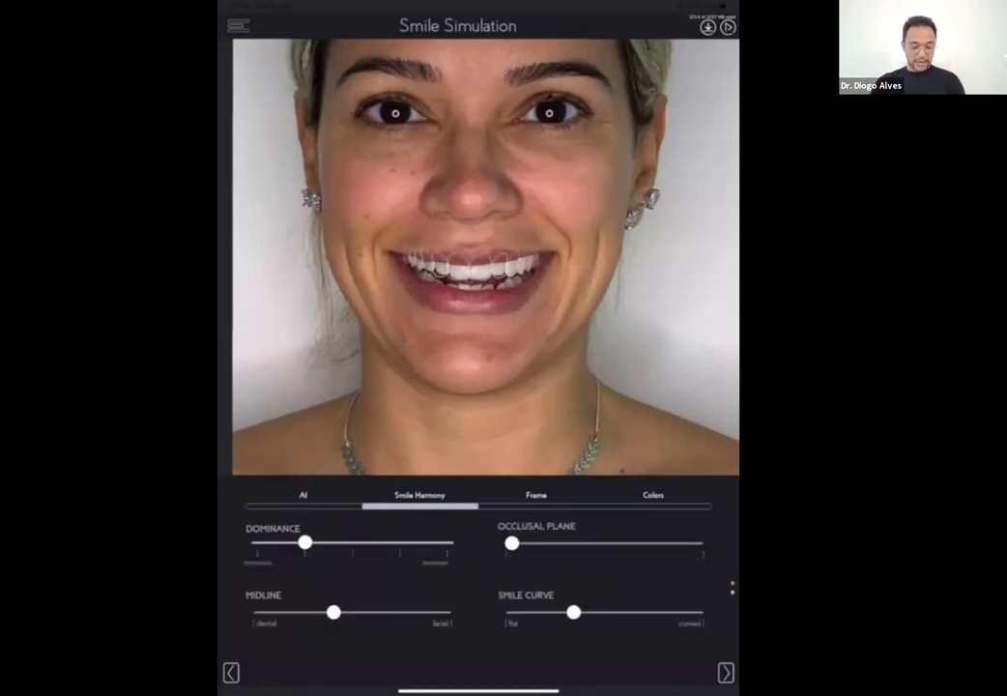
mouse_move(305, 542)
left_mouse_down()
mouse_move(352, 542)
mouse_move(304, 542)
left_mouse_up()
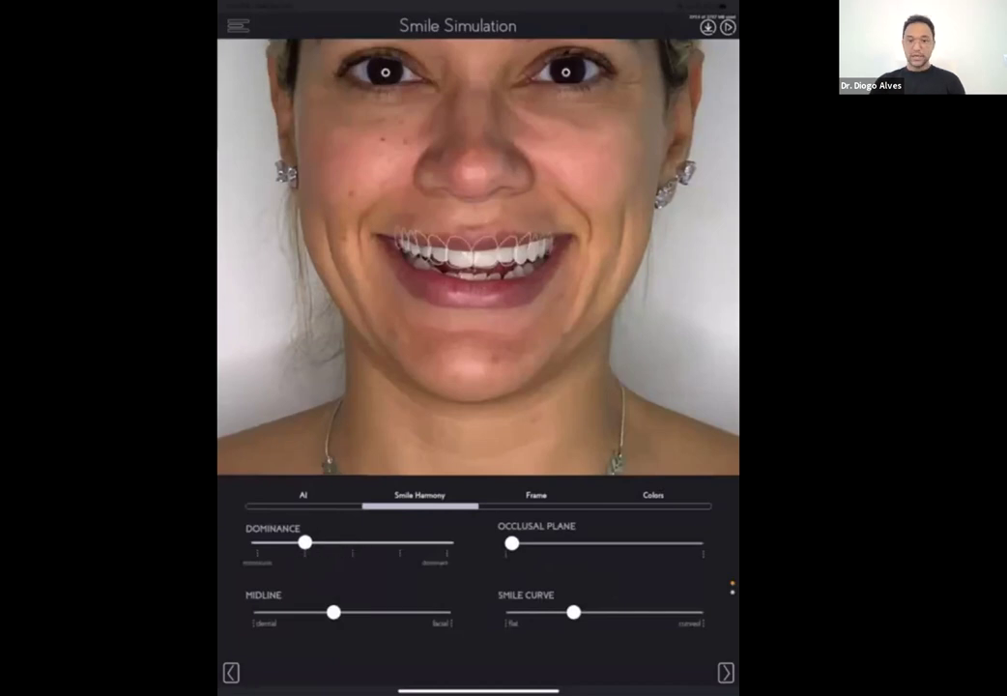
mouse_move(511, 543)
left_mouse_down()
mouse_move(557, 543)
mouse_move(519, 543)
left_mouse_up()
Step: Switch the simulation view to Colors and set the tooth dominance to the middle mark
scroll(479, 580, "down", 3)
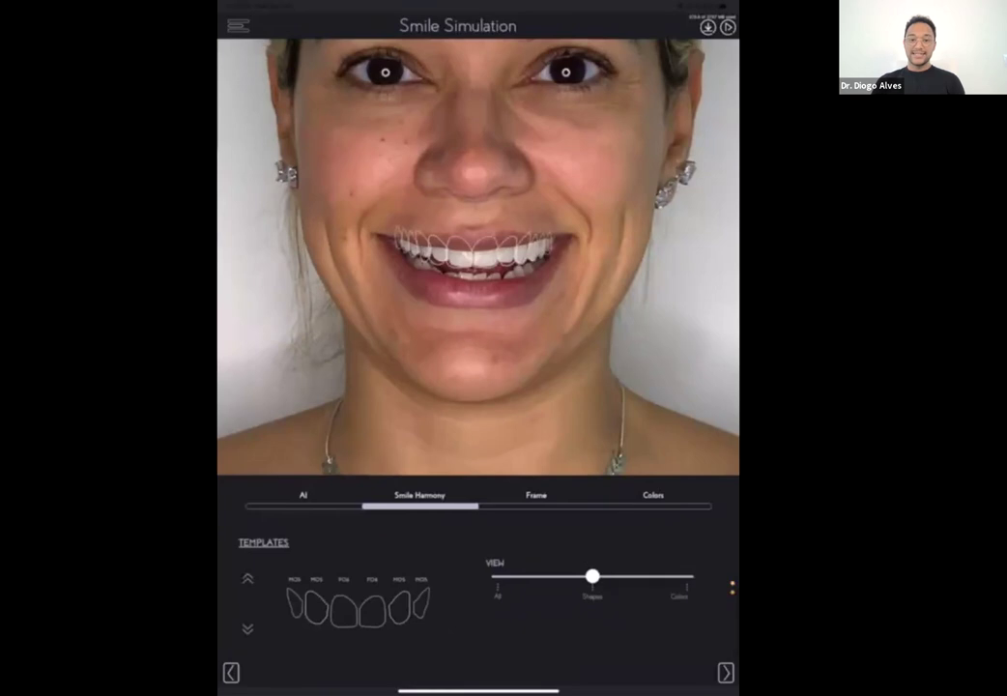
left_click_drag(592, 576, 688, 577)
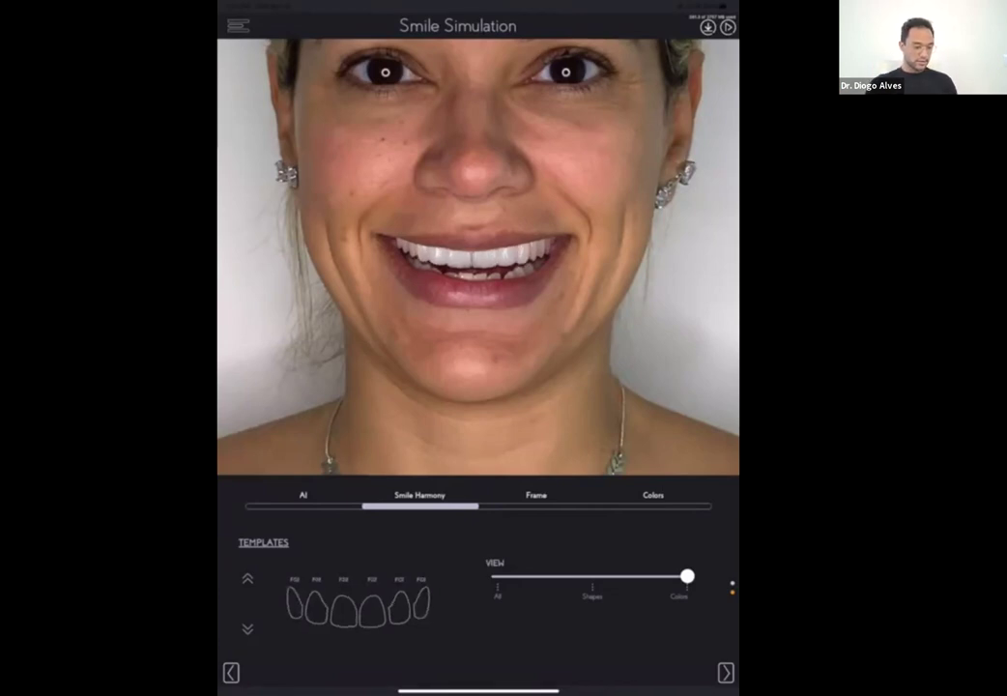
scroll(478, 585, "down", 3)
left_click_drag(306, 543, 353, 542)
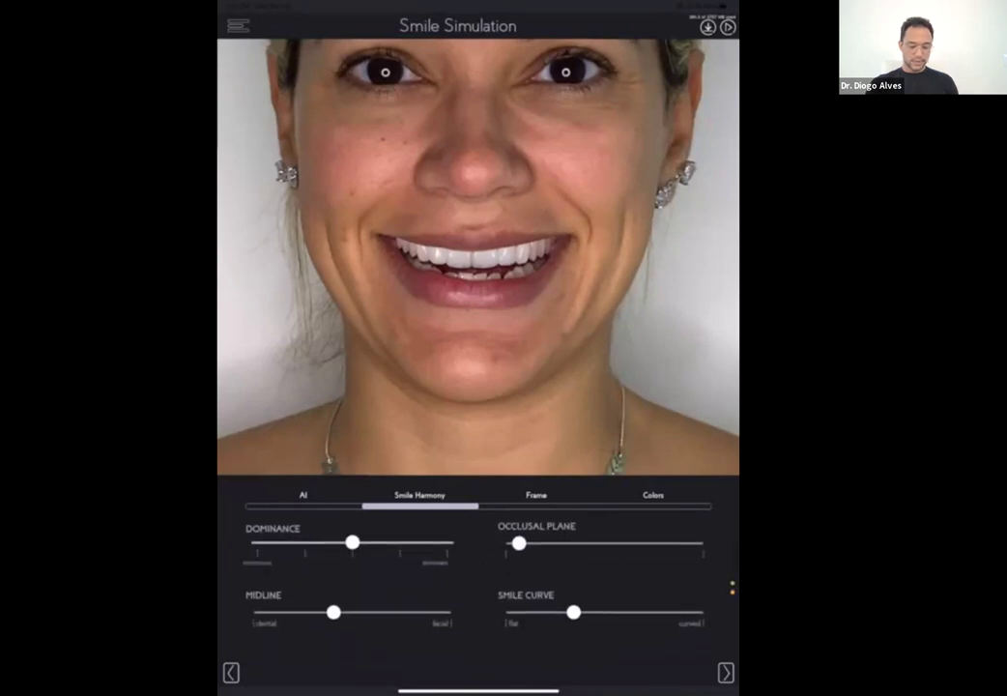
Step: Continue to the Before and After comparison and sweep the divider across the face
left_click(536, 495)
left_click(725, 673)
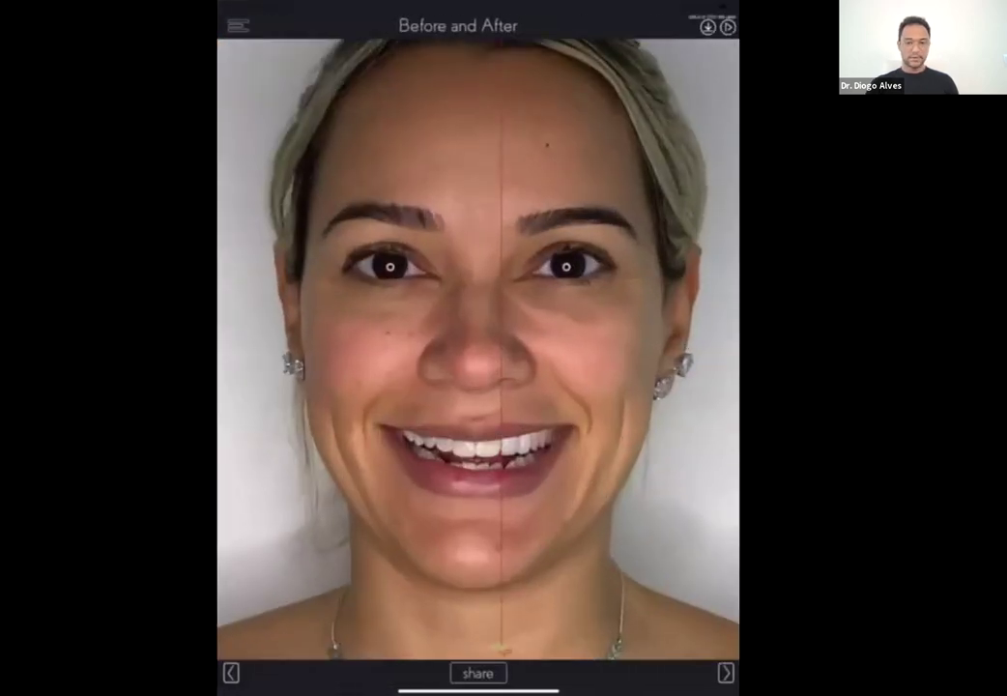
left_click_drag(501, 648, 357, 647)
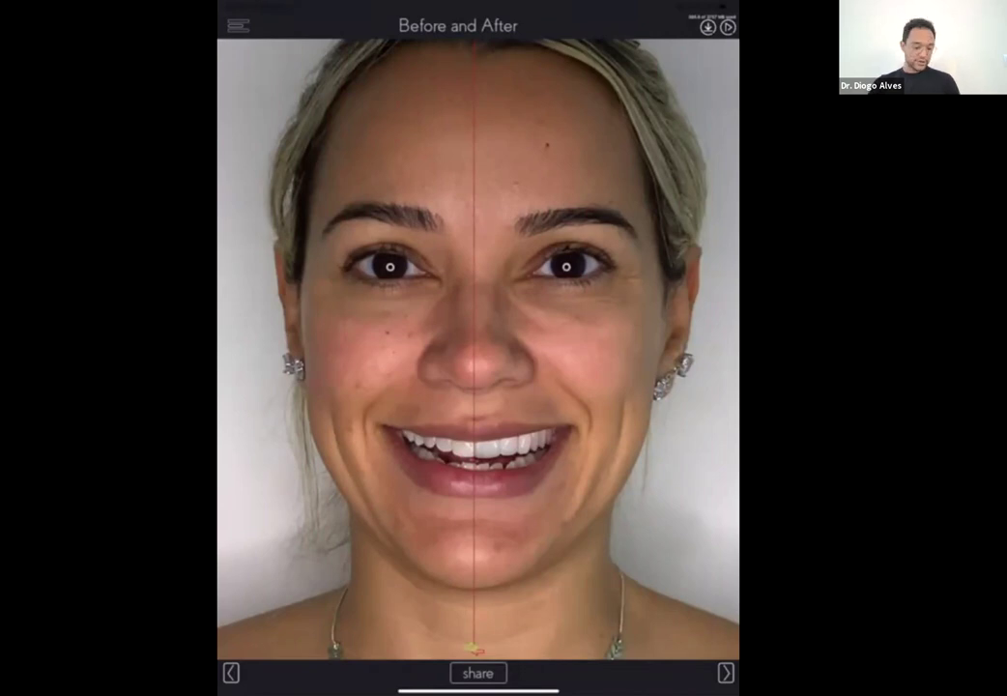
Step: Save the before-and-after image to the photo gallery through the sharing options
left_click(477, 673)
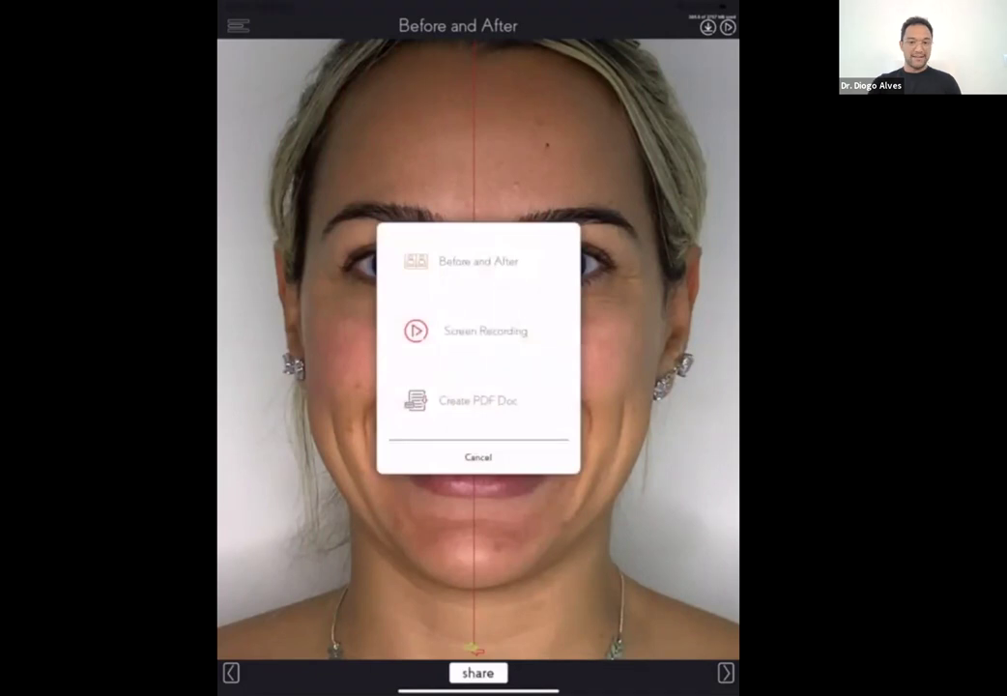
left_click(477, 457)
left_click(479, 373)
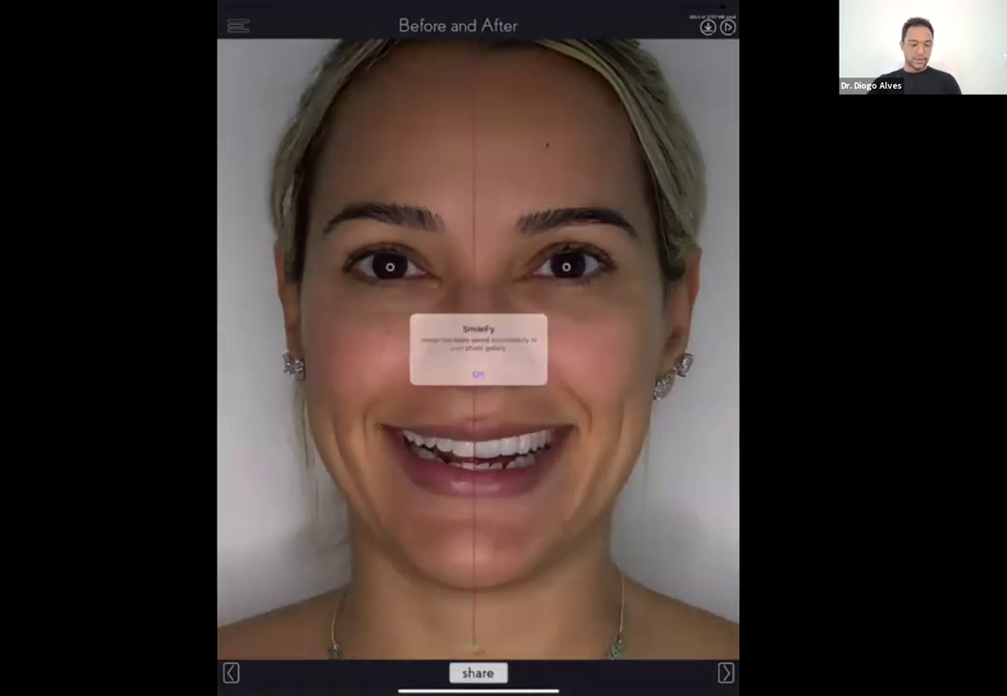
Step: Switch to the Photos app and view the saved side-by-side before-and-after image
left_click_drag(479, 690, 478, 406)
left_click(595, 656)
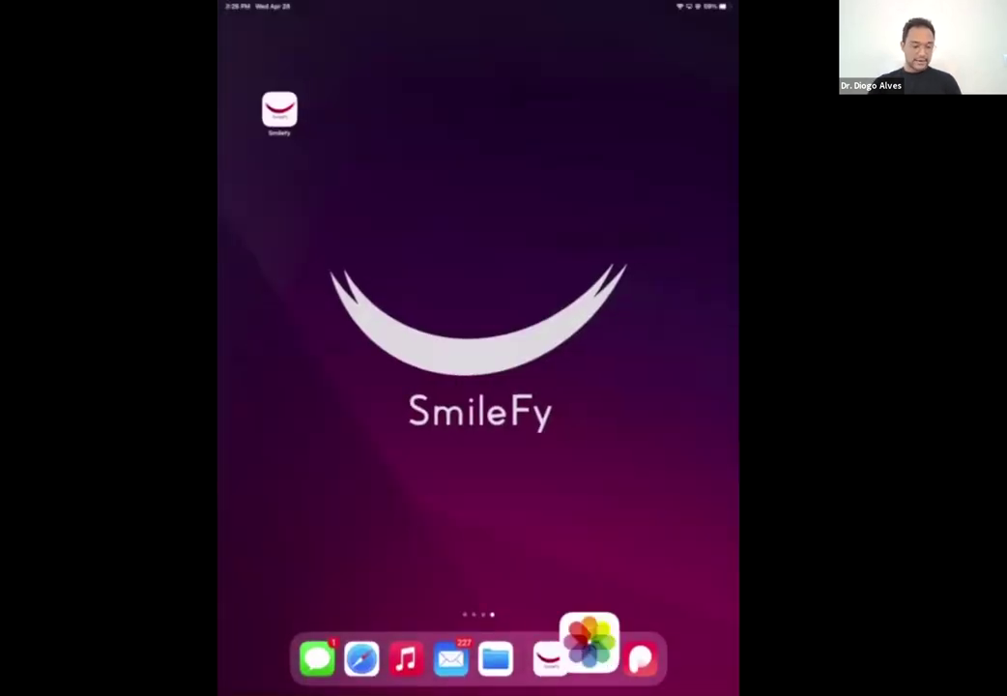
left_click_drag(676, 348, 193, 348)
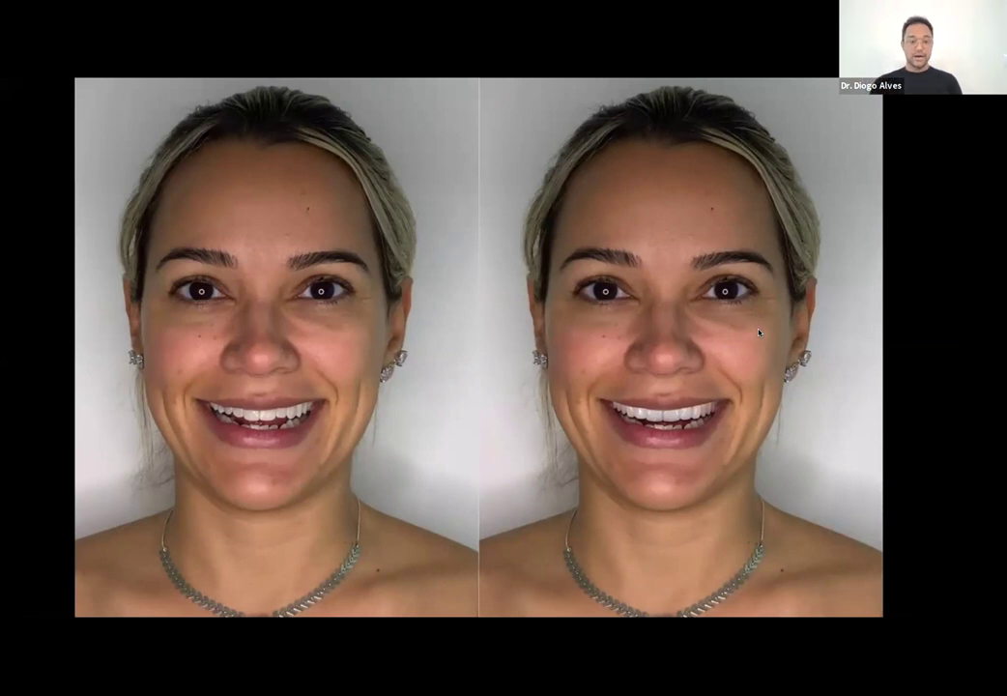
key("Right")
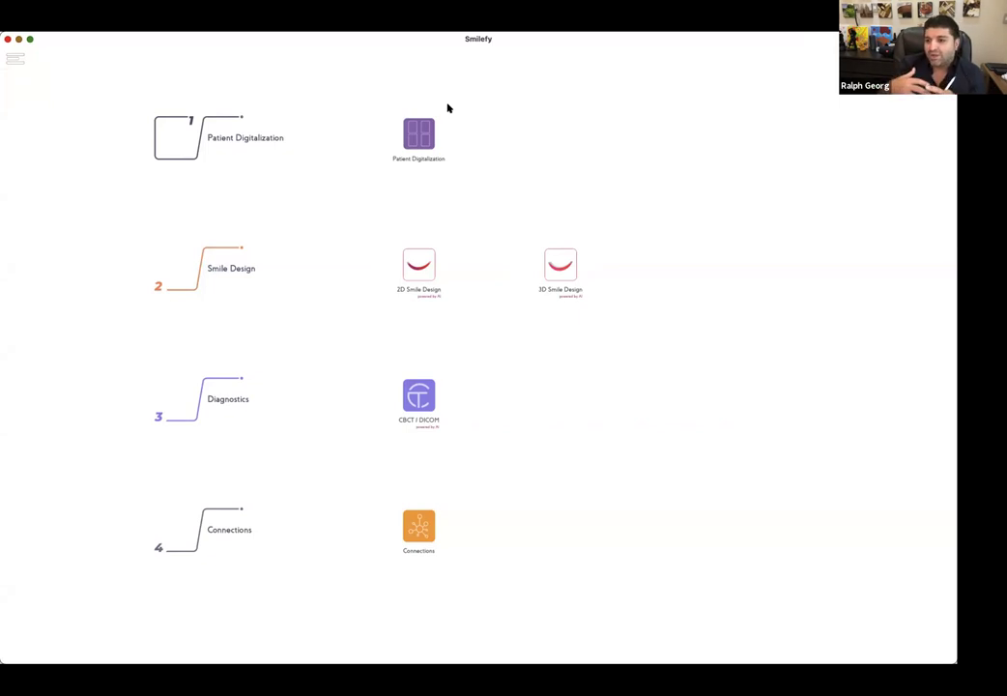
Step: Start a 2D Smile Design in Smilefy with a Full Smile photo and run AI Smile Simulation
left_click(424, 273)
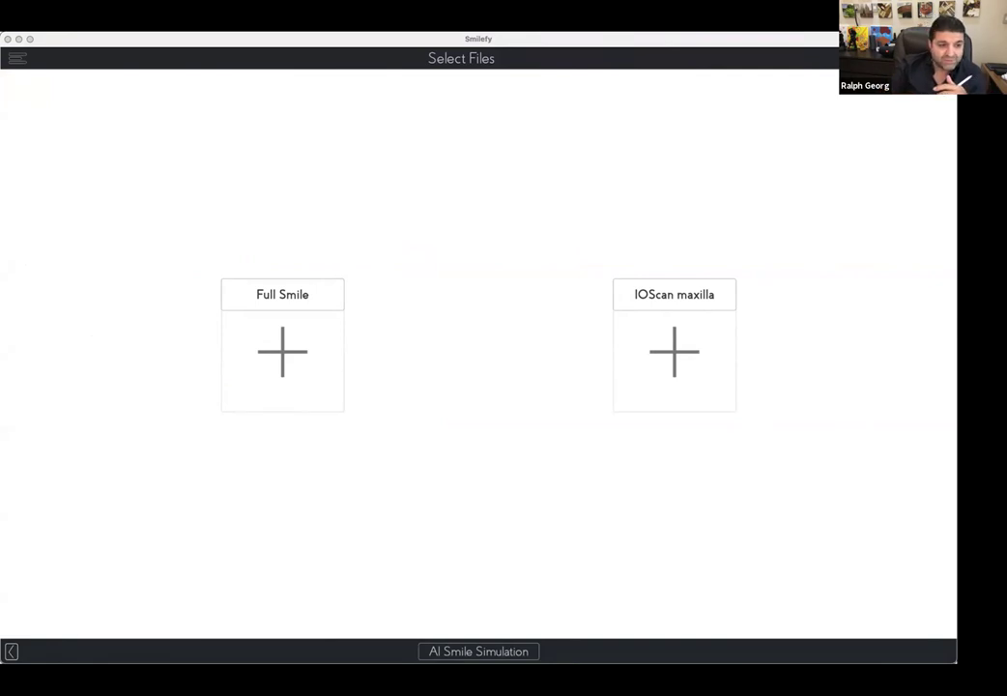
left_click_drag(248, 329, 284, 356)
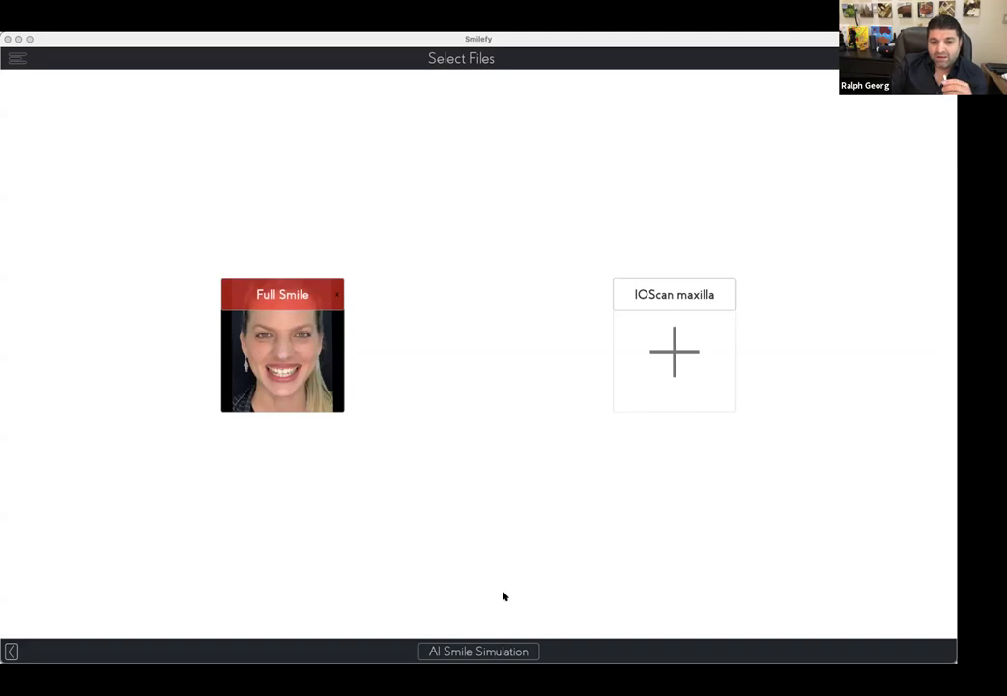
left_click(479, 651)
left_click(479, 652)
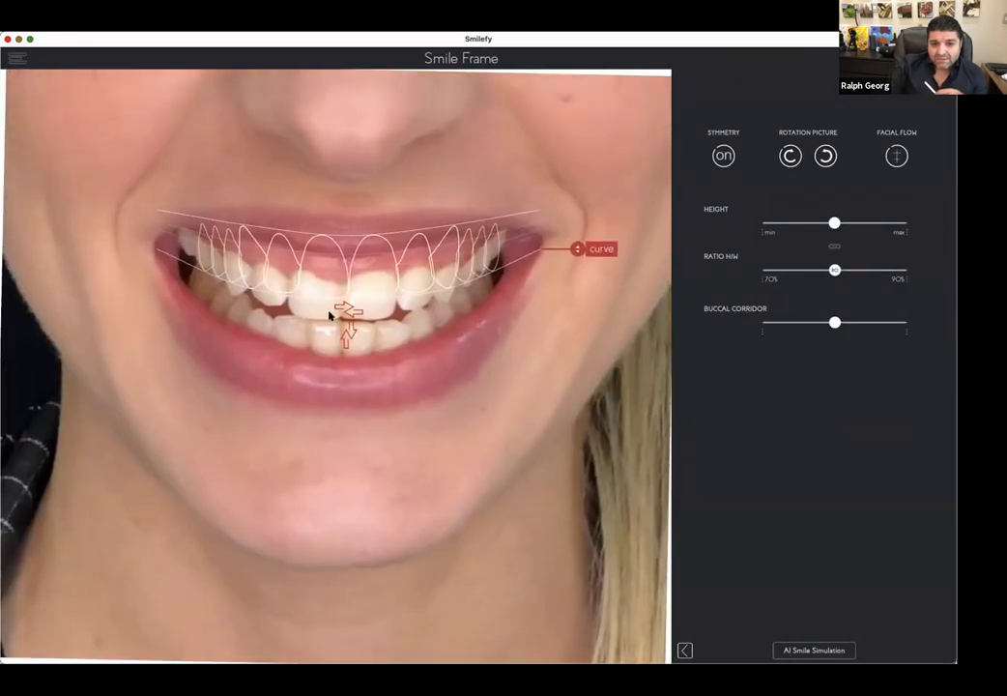
Step: Align the smile frame with the upper teeth, deepen its curve and set the height-to-width ratio to 86%
mouse_move(329, 315)
left_mouse_down()
mouse_move(350, 332)
mouse_move(341, 330)
left_mouse_up()
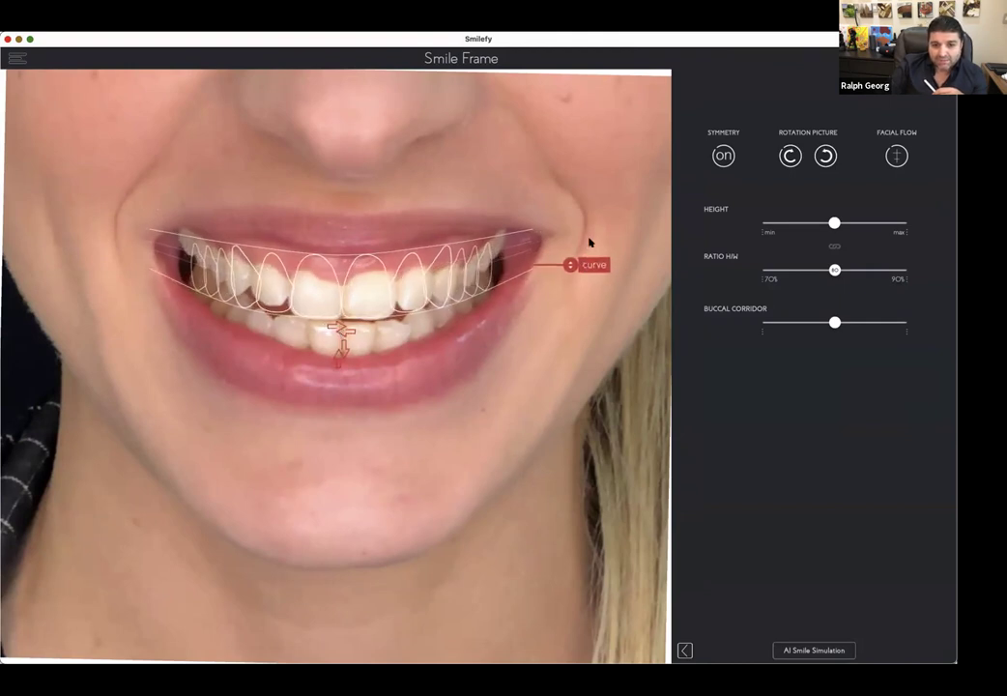
left_click_drag(586, 261, 587, 232)
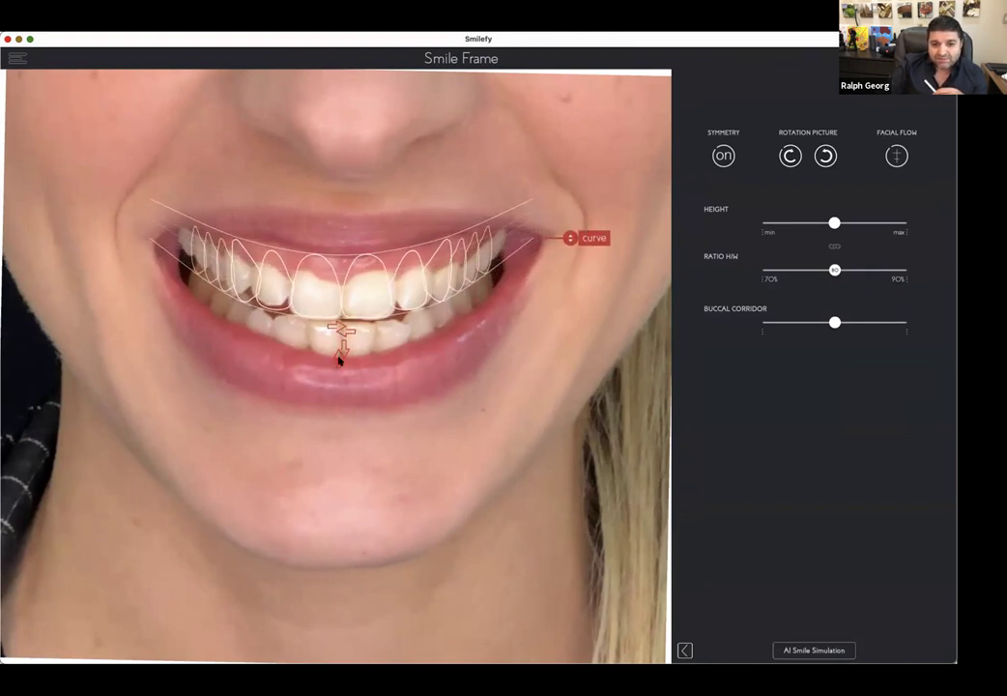
left_click_drag(843, 270, 879, 271)
left_click_drag(584, 243, 587, 217)
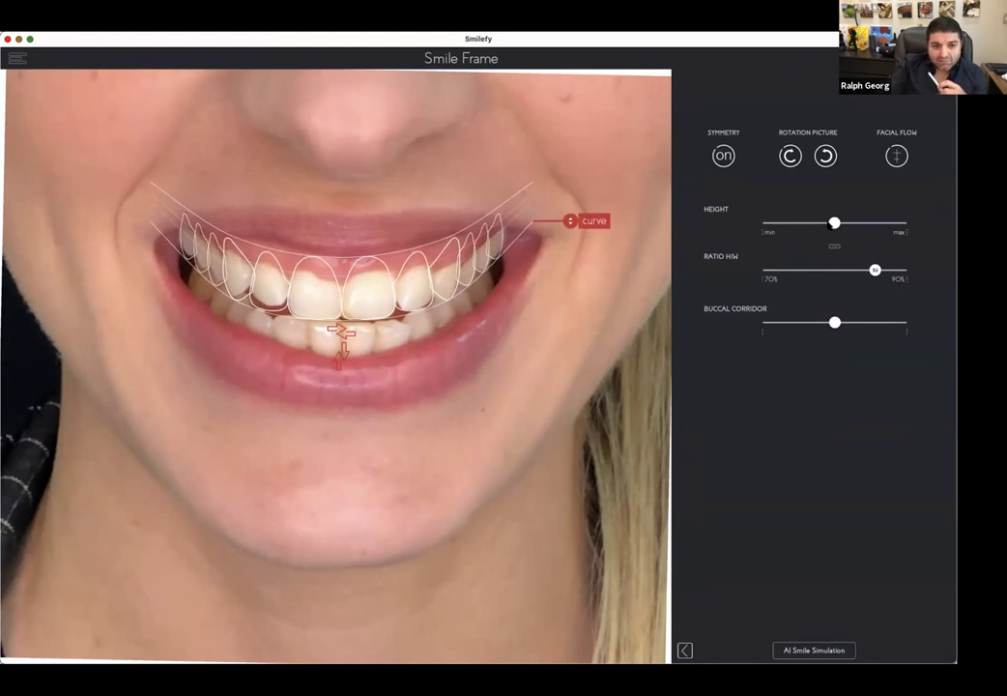
Step: Turn symmetry off, adjust the smile frame's curve separately on each side and nudge the frame into place
left_click(727, 157)
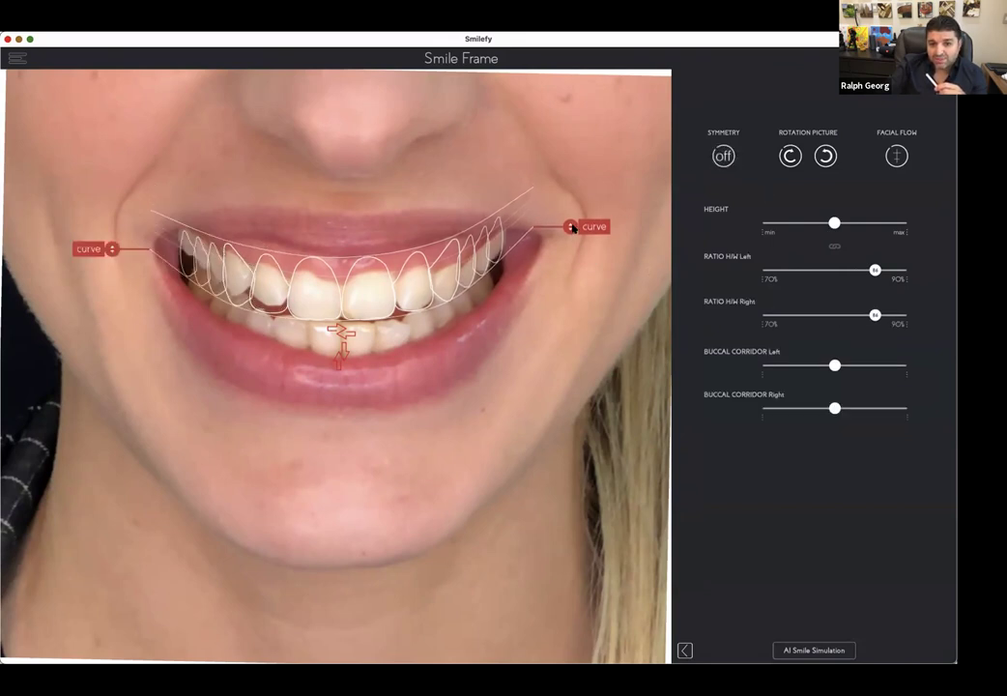
left_click_drag(112, 248, 104, 208)
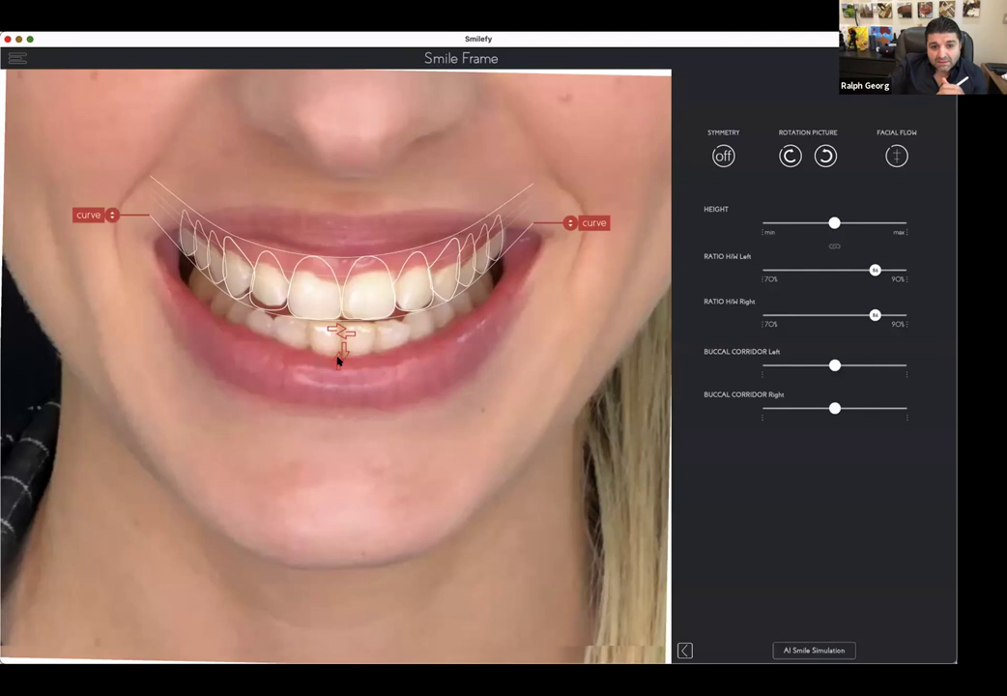
left_click_drag(337, 361, 331, 361)
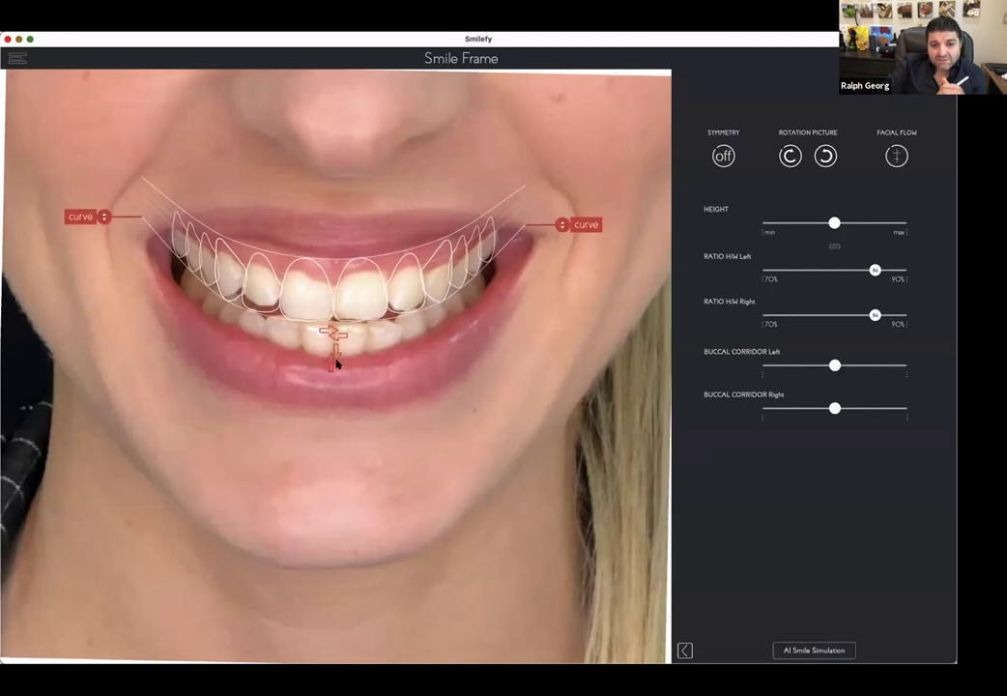
Step: Generate the AI smile simulation from the adjusted frame and inspect the simulated teeth up close
left_click(833, 651)
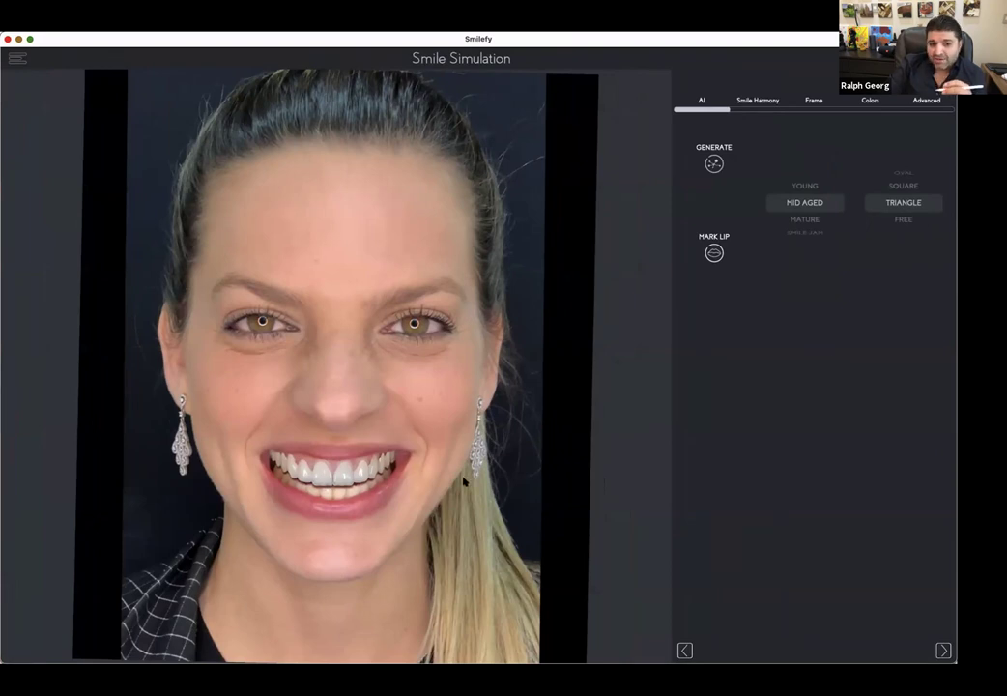
scroll(416, 445, "up", 10)
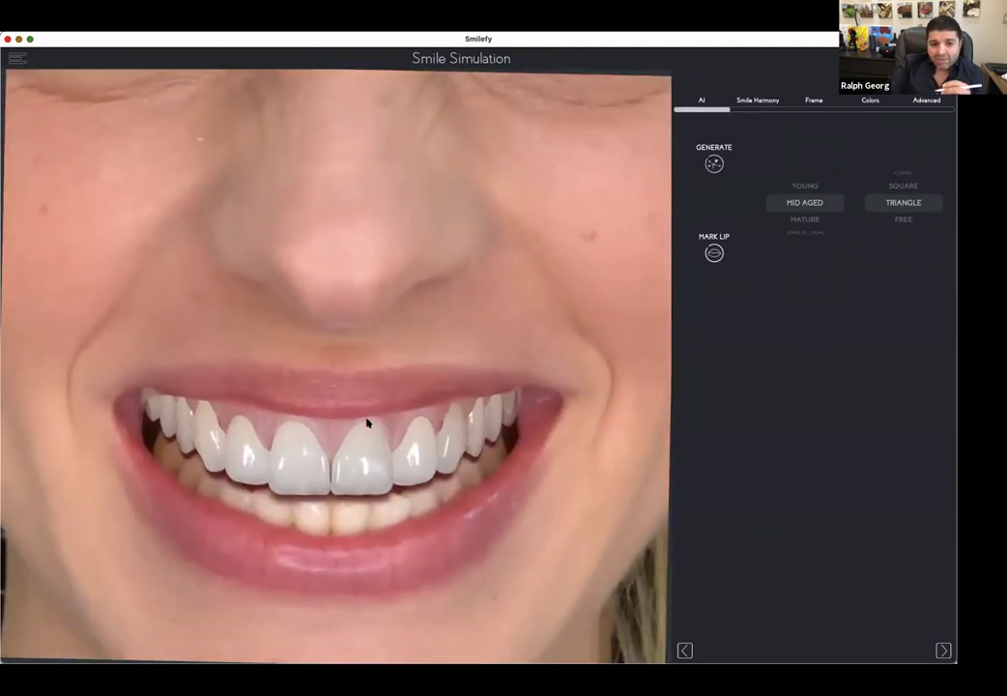
scroll(367, 423, "up", 5)
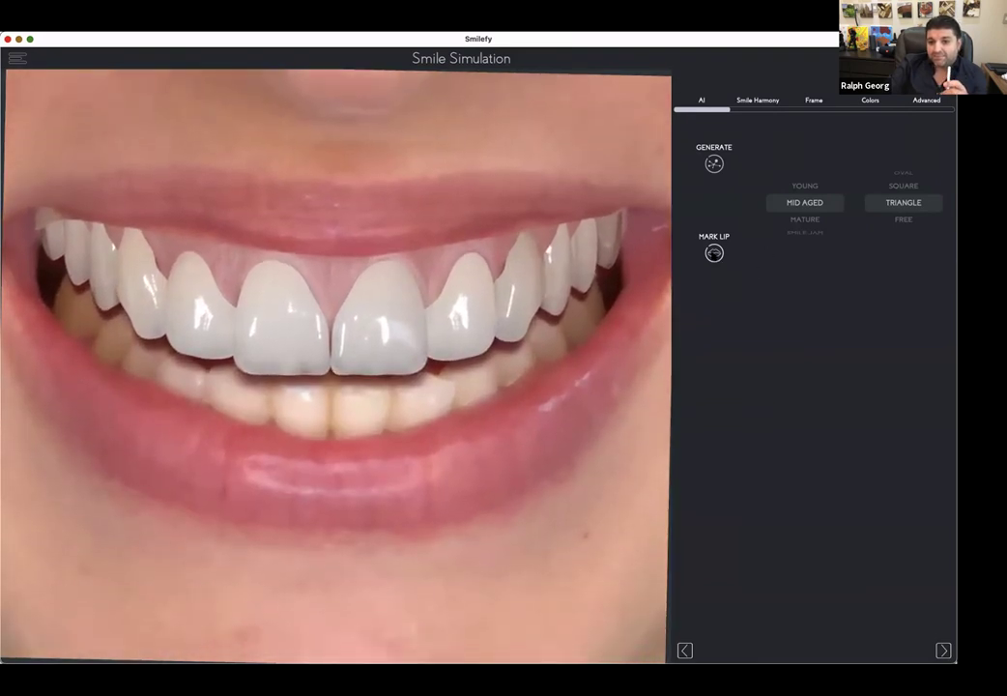
Step: Start marking the lip and fit the upper lip contour to the lip edge and mouth corner on the photo's right side
left_click(714, 253)
left_click_drag(523, 211, 524, 201)
left_click_drag(487, 237, 476, 235)
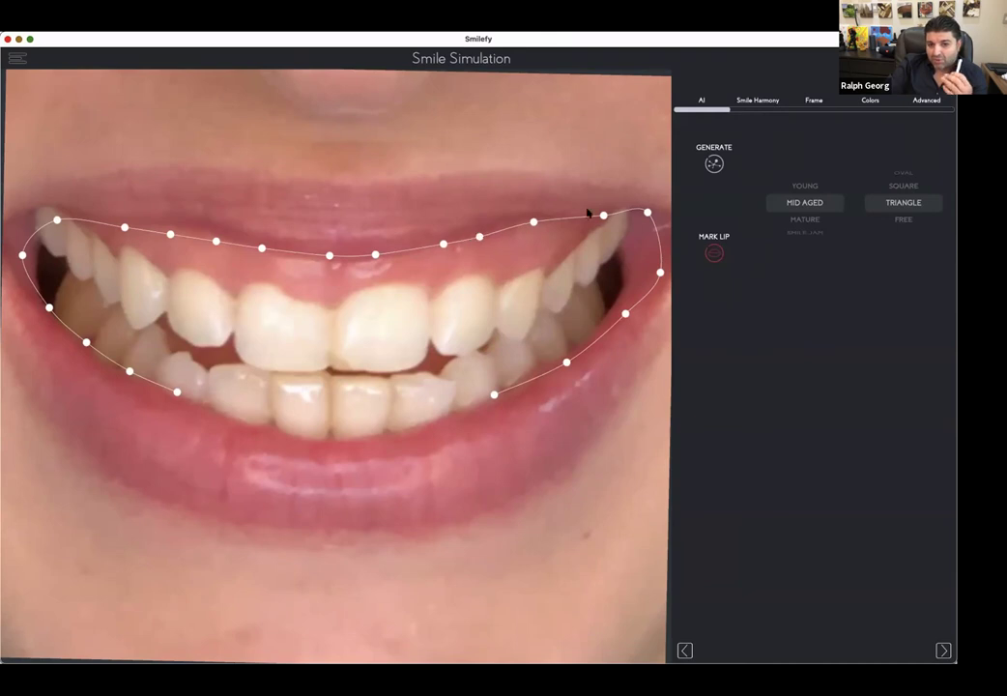
left_click_drag(603, 215, 570, 215)
left_click_drag(647, 212, 633, 211)
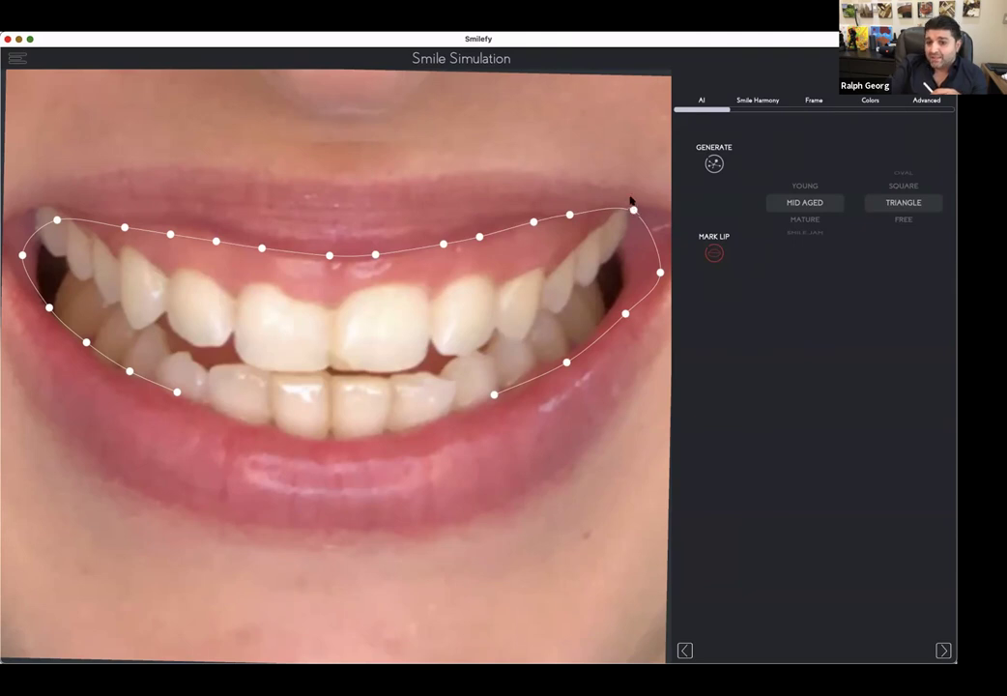
Step: Fit the centre and left side of the upper lip contour to the lip edge and mouth corner, and apply the lip marking
left_click_drag(169, 234, 218, 232)
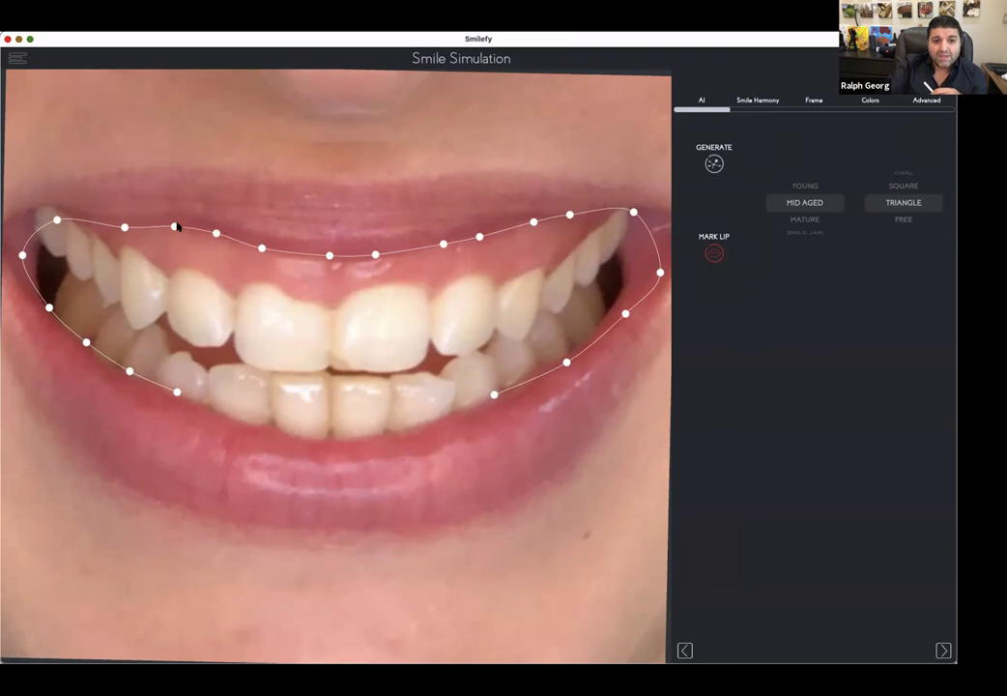
left_click_drag(55, 220, 39, 201)
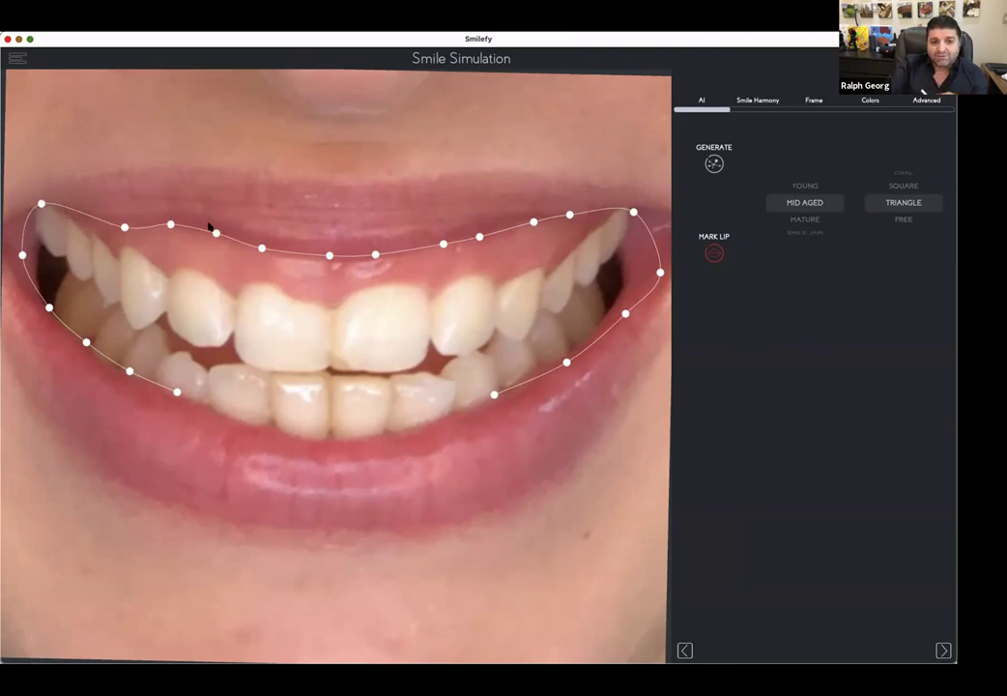
left_click_drag(331, 256, 309, 257)
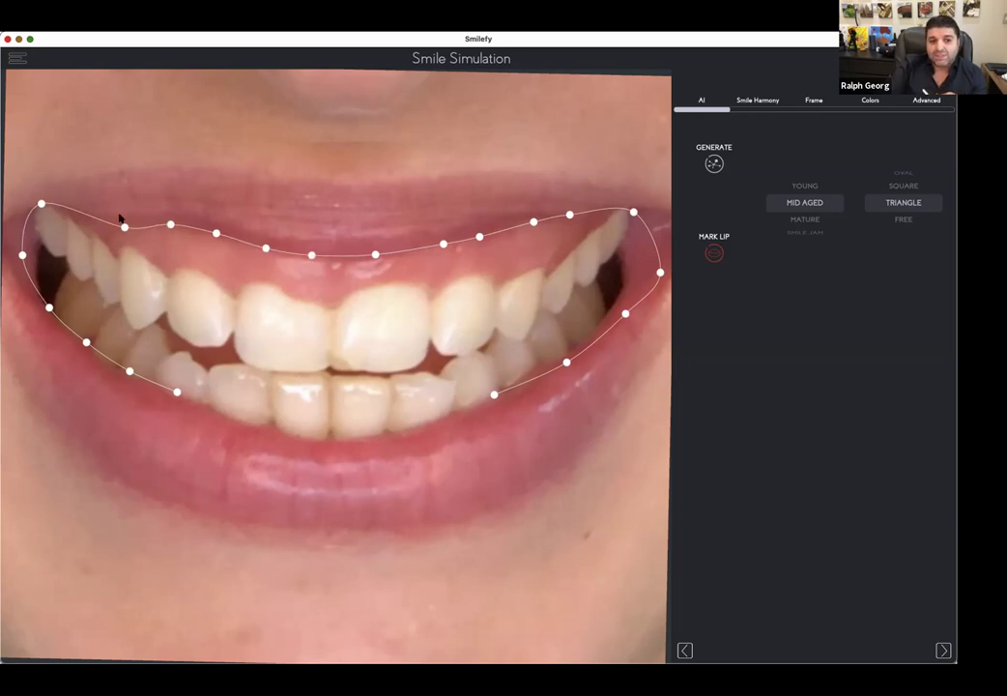
left_click_drag(124, 226, 118, 224)
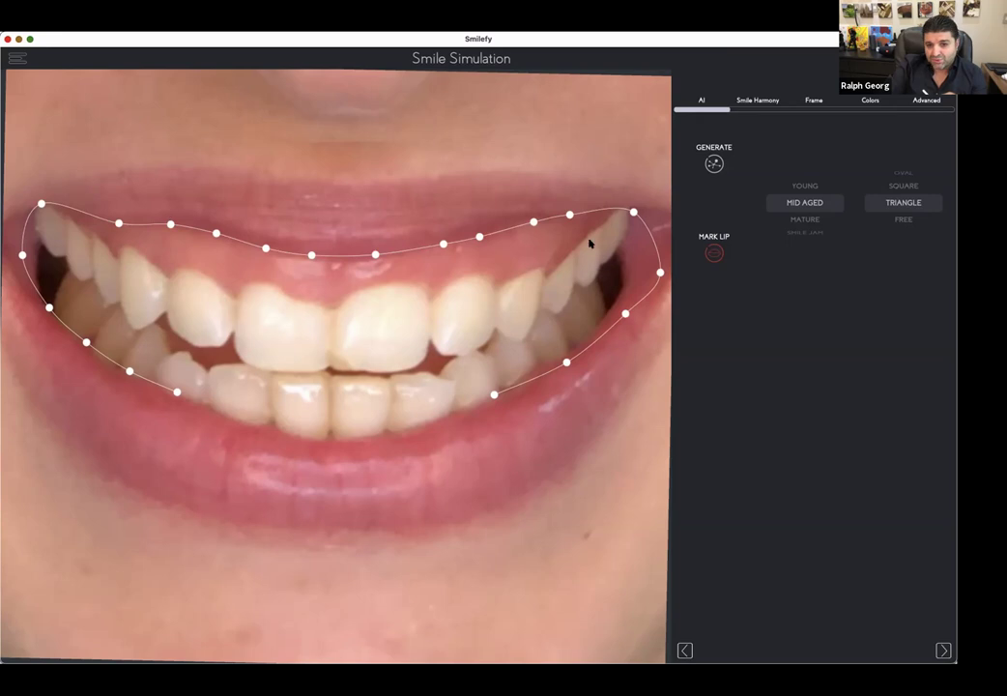
mouse_move(534, 221)
left_mouse_down()
mouse_move(522, 223)
mouse_move(532, 222)
left_mouse_up()
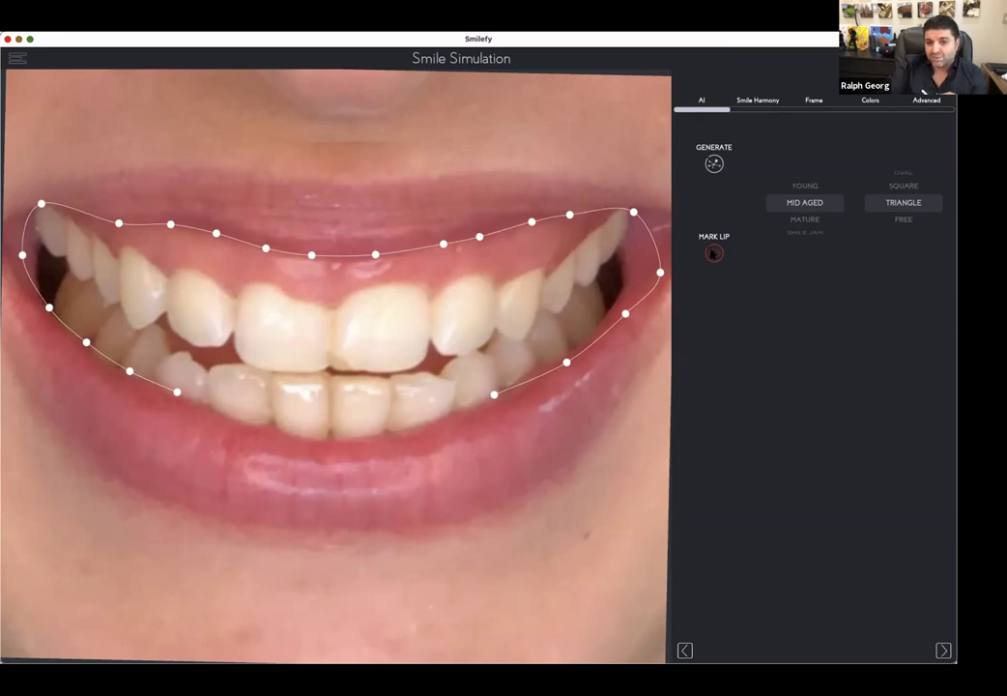
left_click(714, 253)
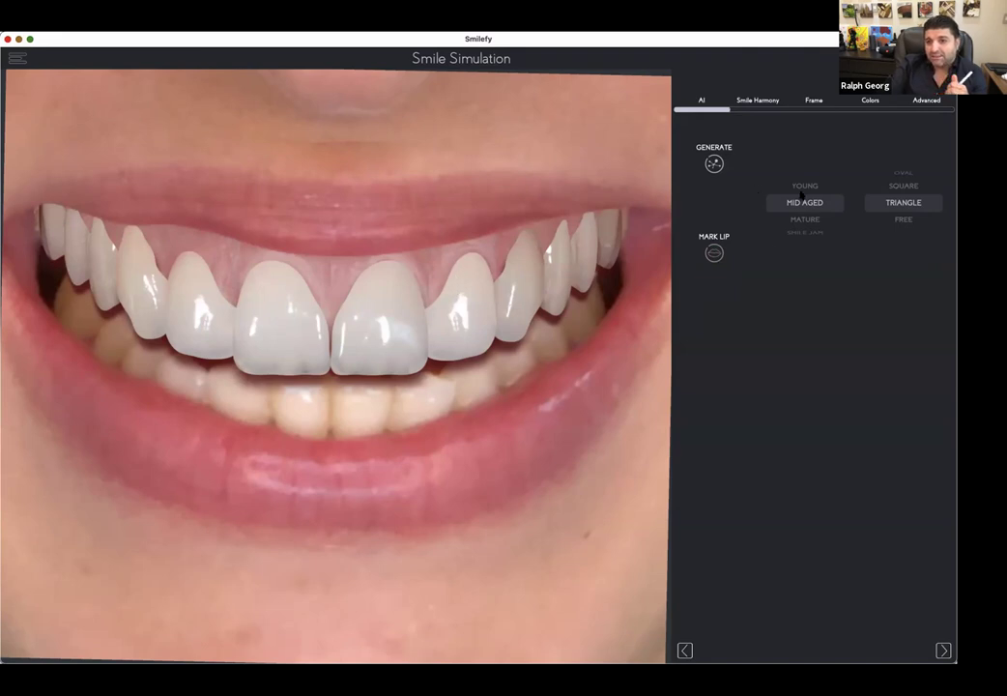
Step: Set the smile style to Smile Jam and the tooth shape to Free, and generate a new AI simulation
scroll(806, 207, "up", 1)
scroll(903, 200, "up", 2)
scroll(788, 209, "down", 3)
scroll(904, 202, "down", 3)
left_click(717, 164)
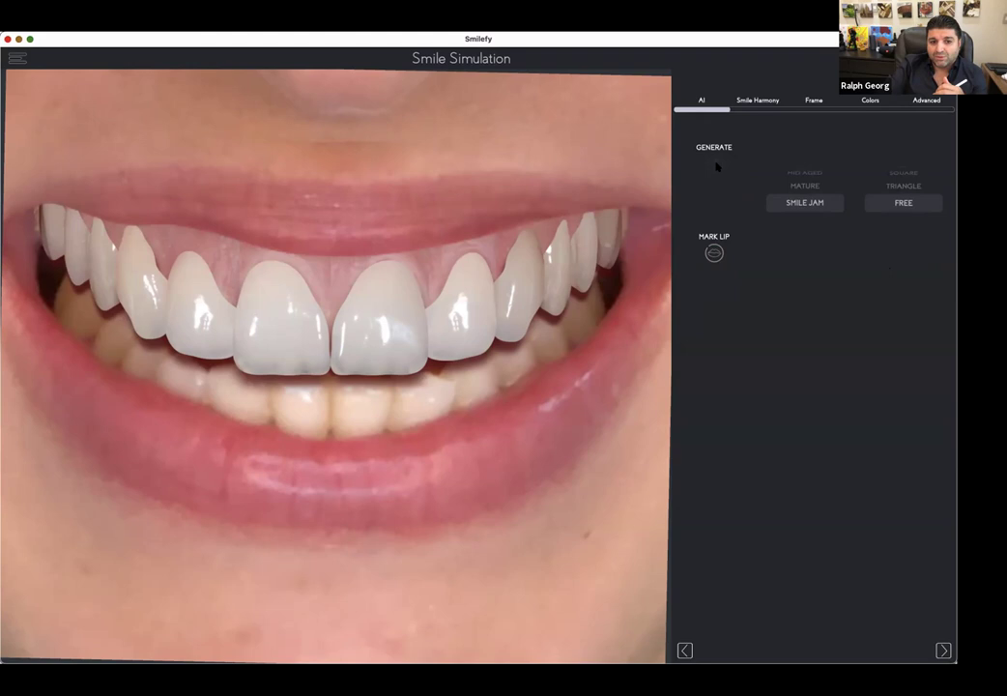
Step: Regenerate the Smile Jam simulation repeatedly to go through different tooth shape variations
left_click(716, 166)
left_click(717, 166)
left_click(716, 166)
left_click(716, 167)
left_click(716, 166)
left_click(716, 166)
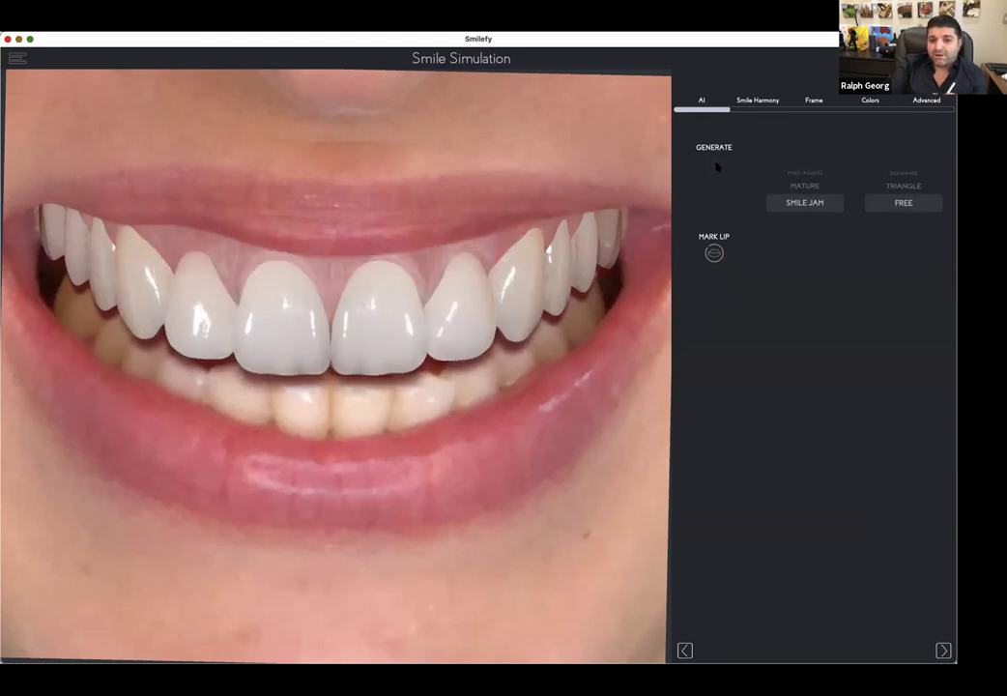
left_click(716, 167)
left_click(716, 167)
left_click(716, 167)
left_click(716, 166)
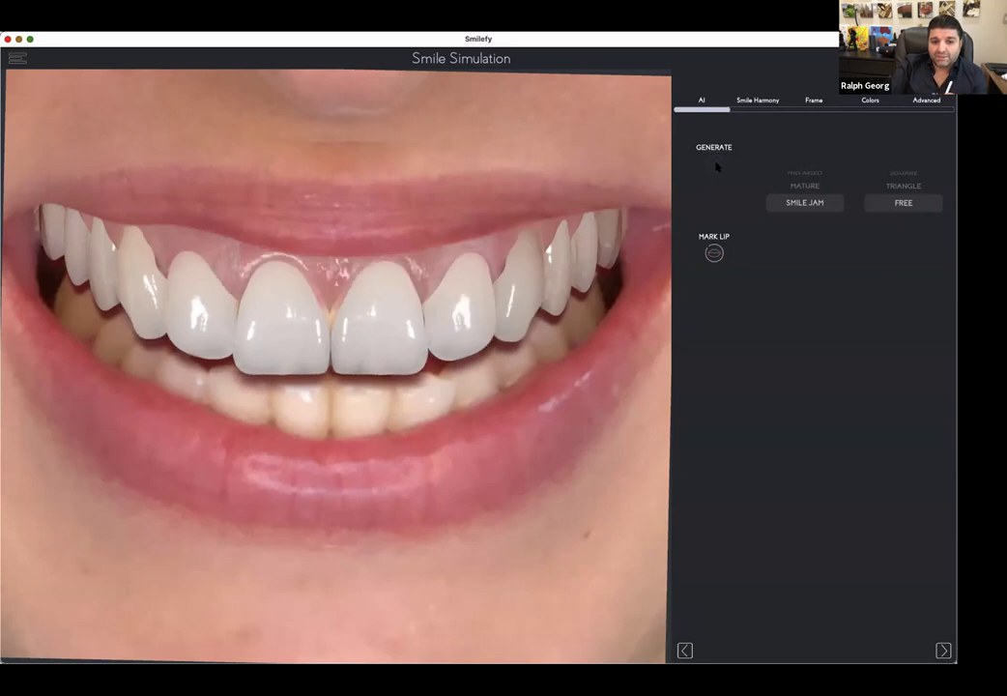
left_click(716, 166)
left_click(716, 164)
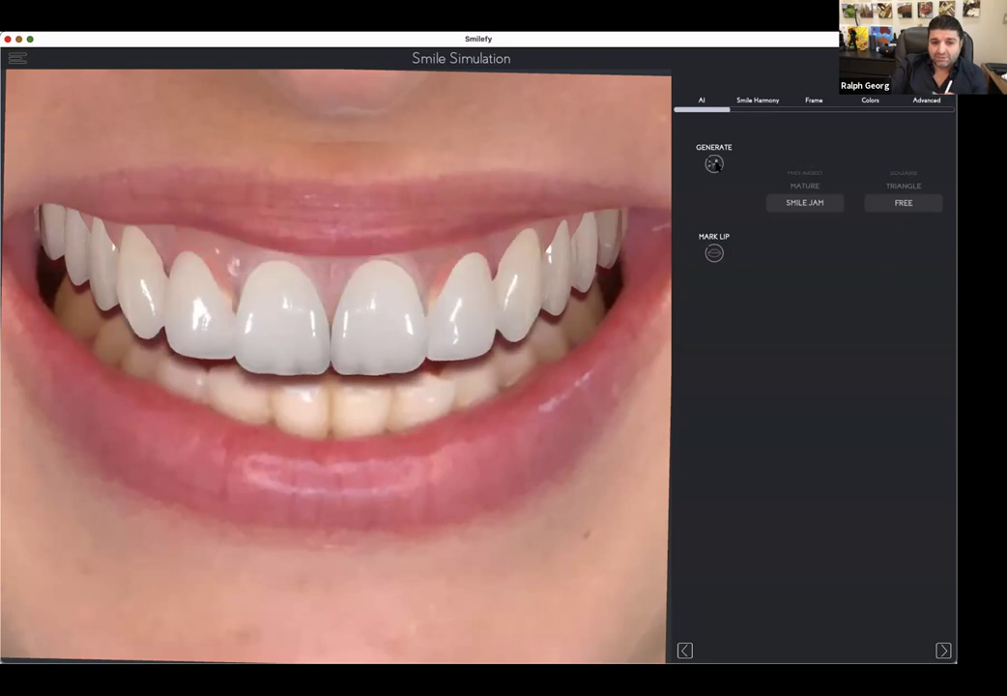
left_click(715, 164)
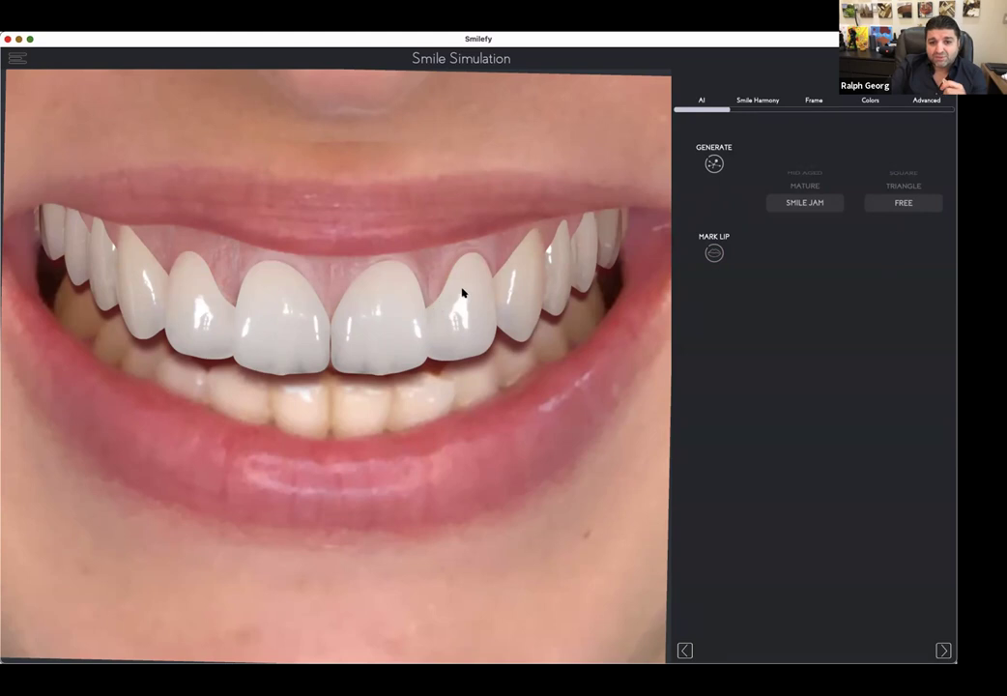
Step: Go through the Smile Harmony tooth templates in outline form and choose F08 for all six front teeth
left_click(755, 103)
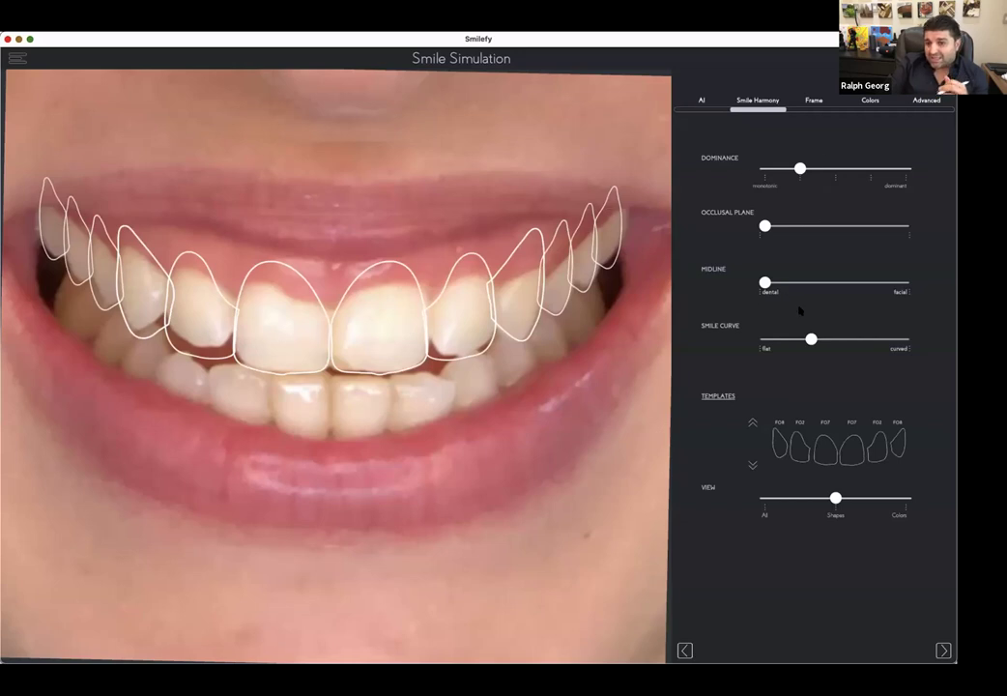
left_click(753, 423)
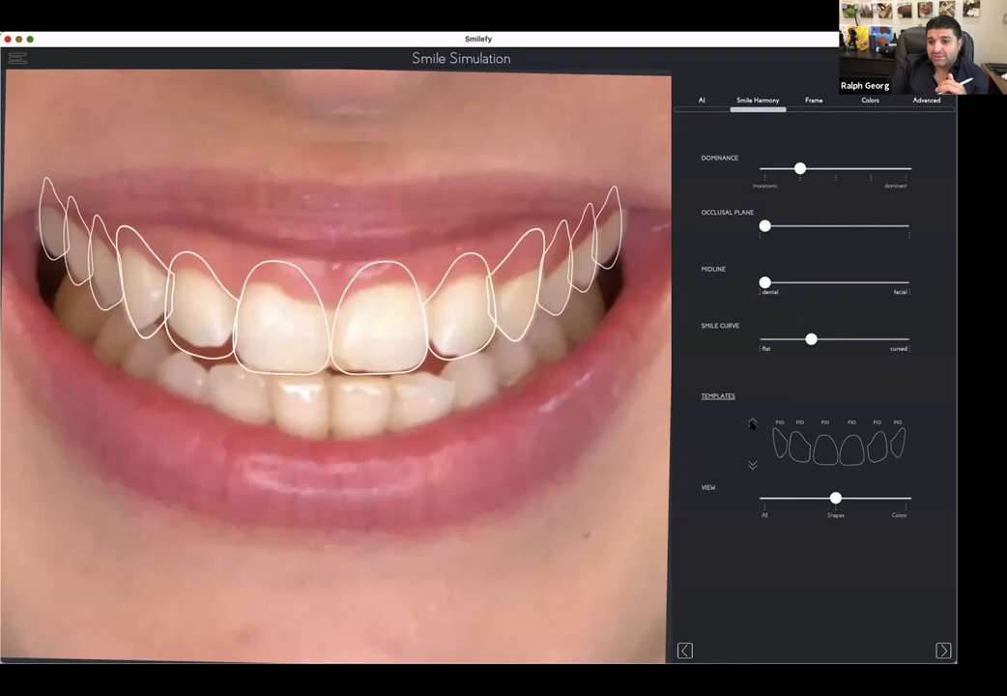
left_click(753, 424)
left_click(753, 423)
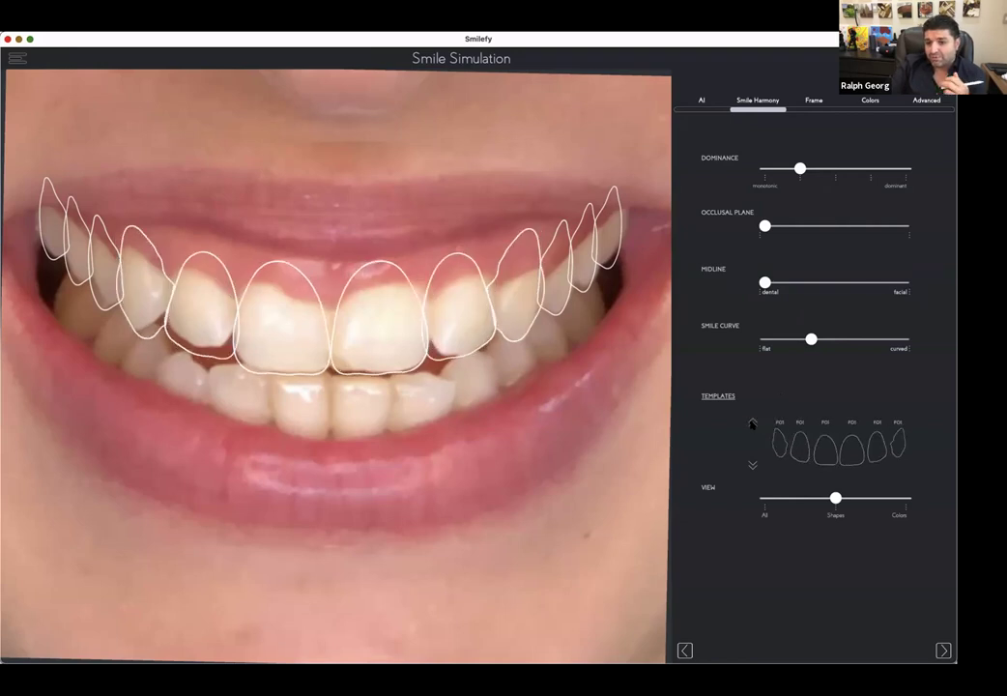
left_click(753, 423)
left_click(753, 423)
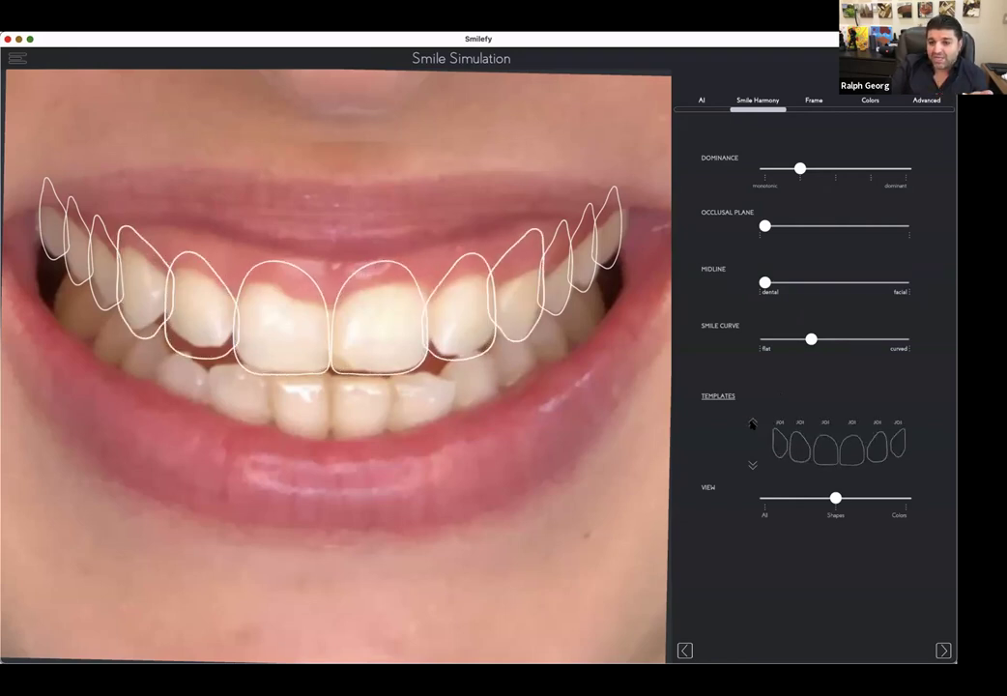
left_click(753, 424)
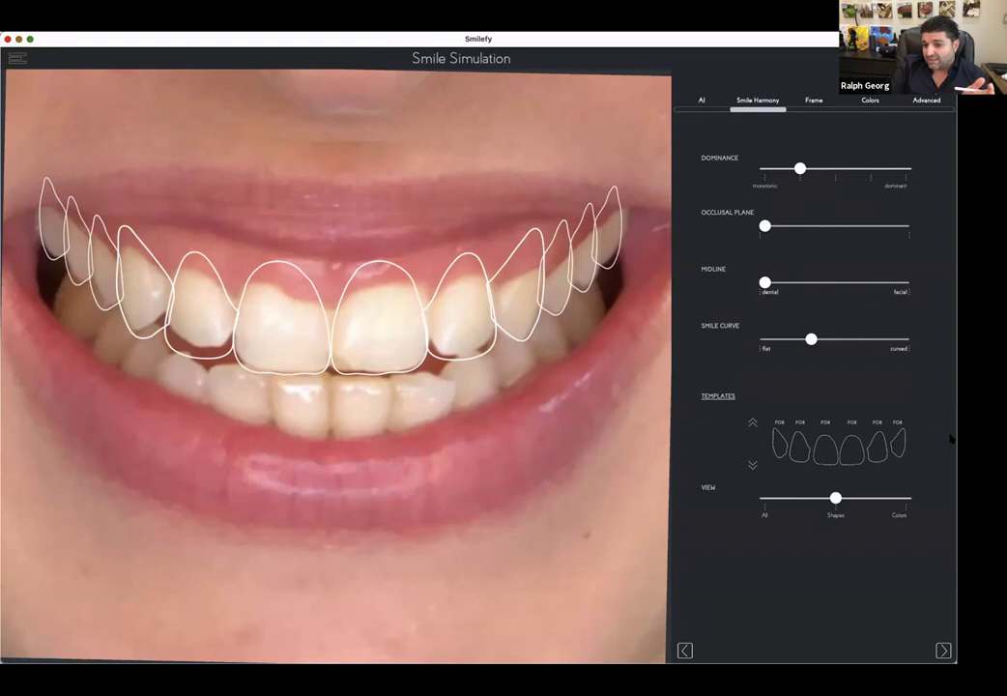
Step: Preview the teeth in the Colors view on the full face, try template M08 and return to F08
left_click_drag(836, 500, 916, 504)
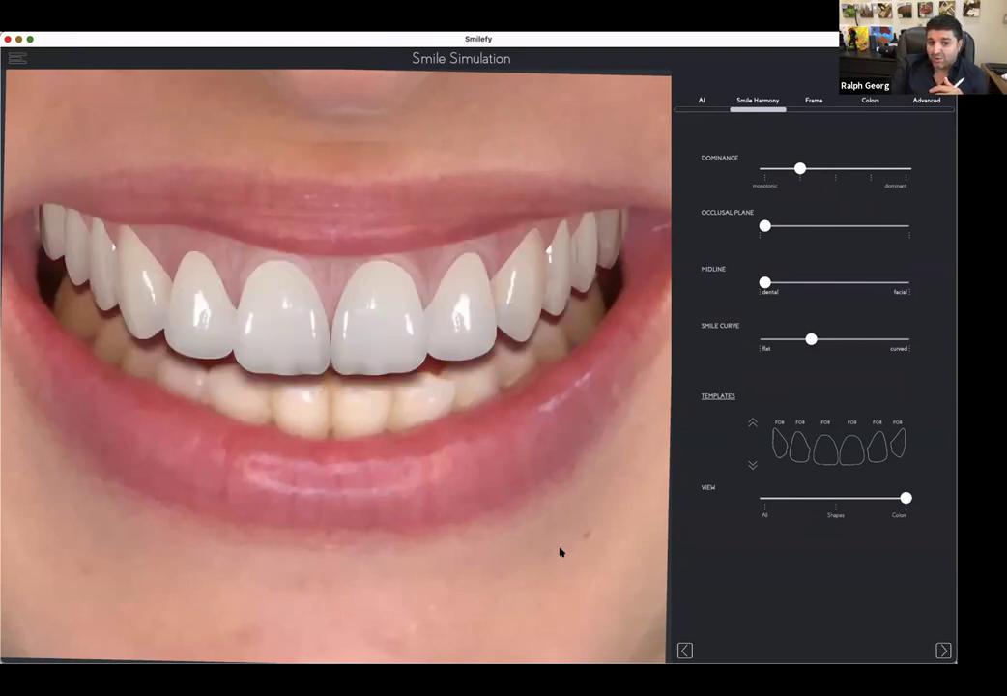
scroll(559, 549, "down", 5)
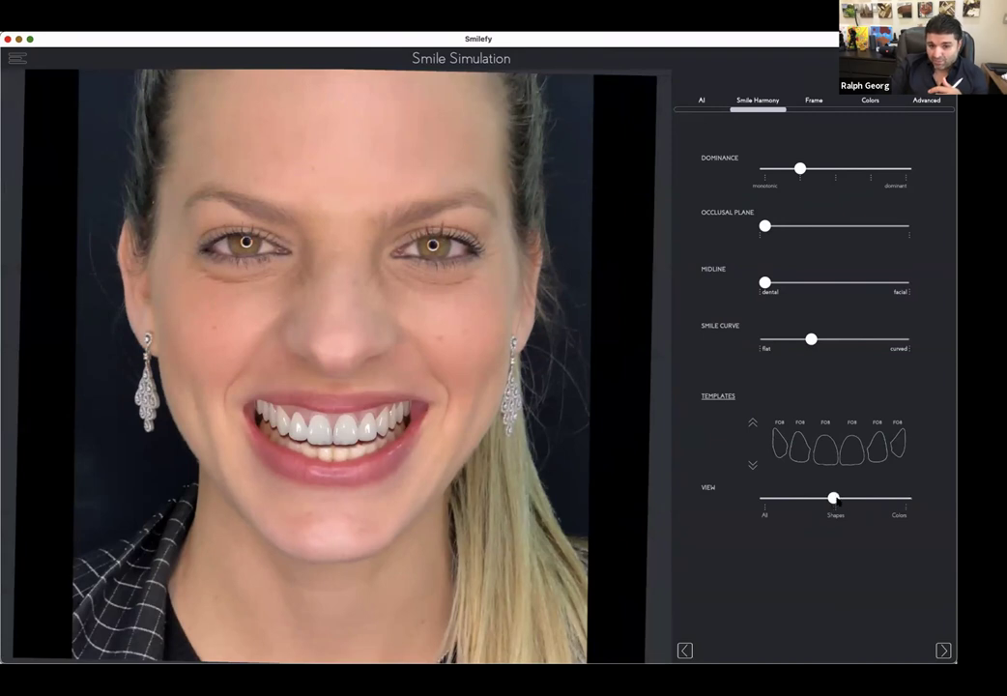
left_click(753, 424)
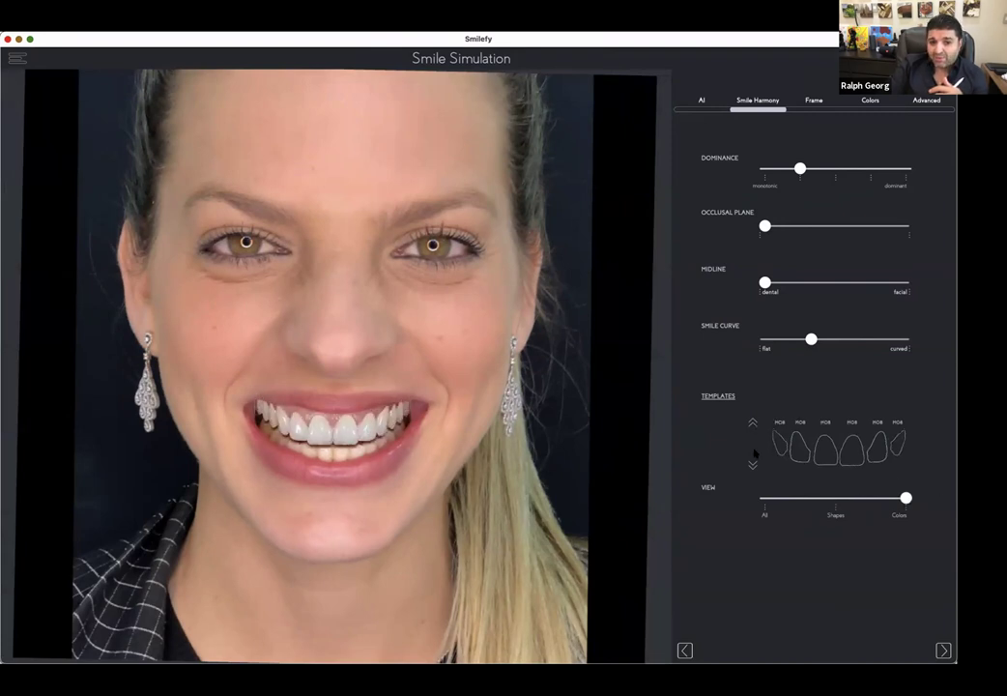
left_click(753, 466)
left_click(753, 424)
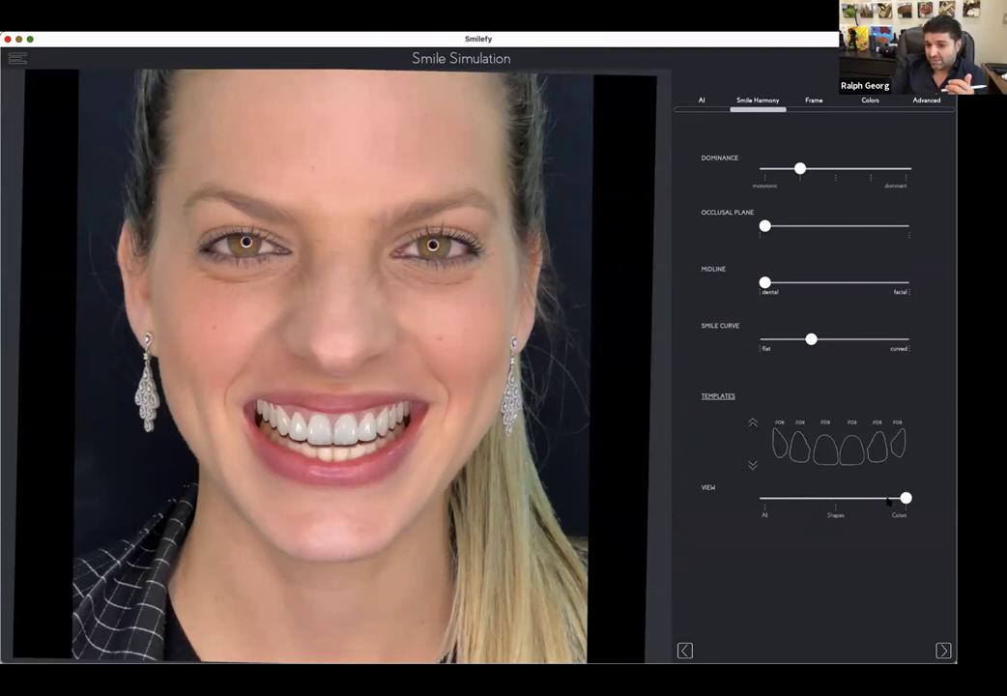
Step: Switch to the Shapes view, try the fully monotonic dominance and set dominance to the middle mark
left_click_drag(904, 501, 835, 511)
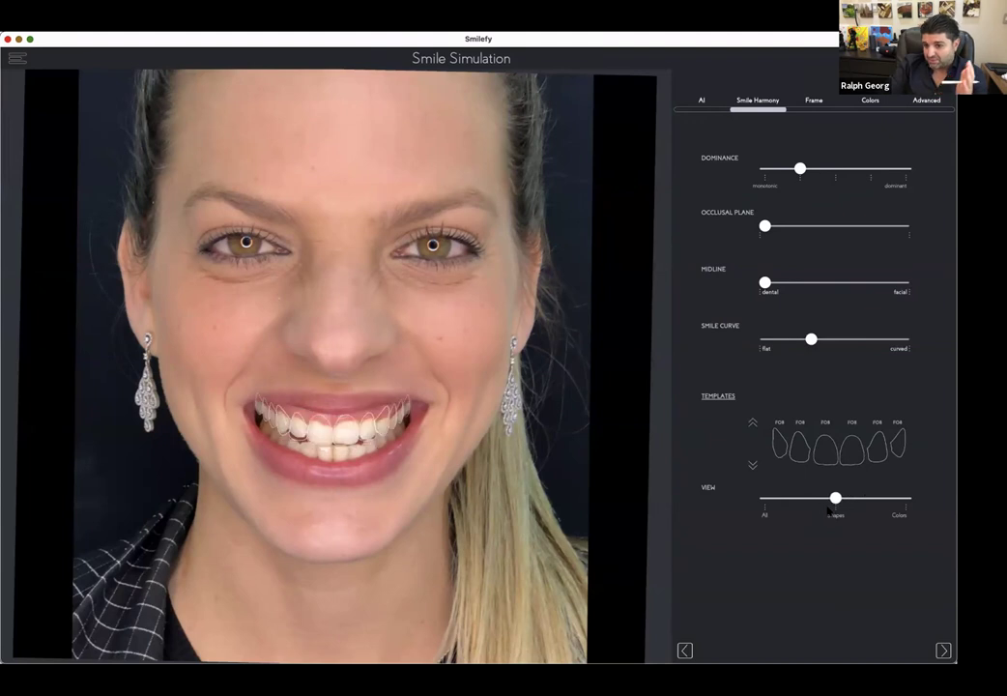
scroll(498, 283, "up", 5)
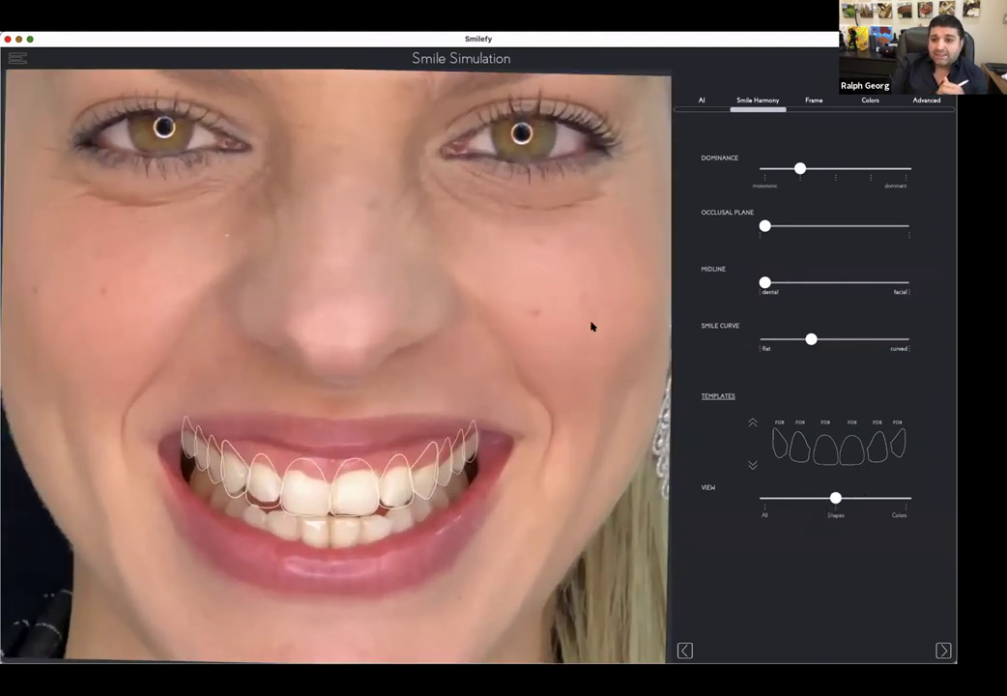
scroll(536, 333, "right", 3)
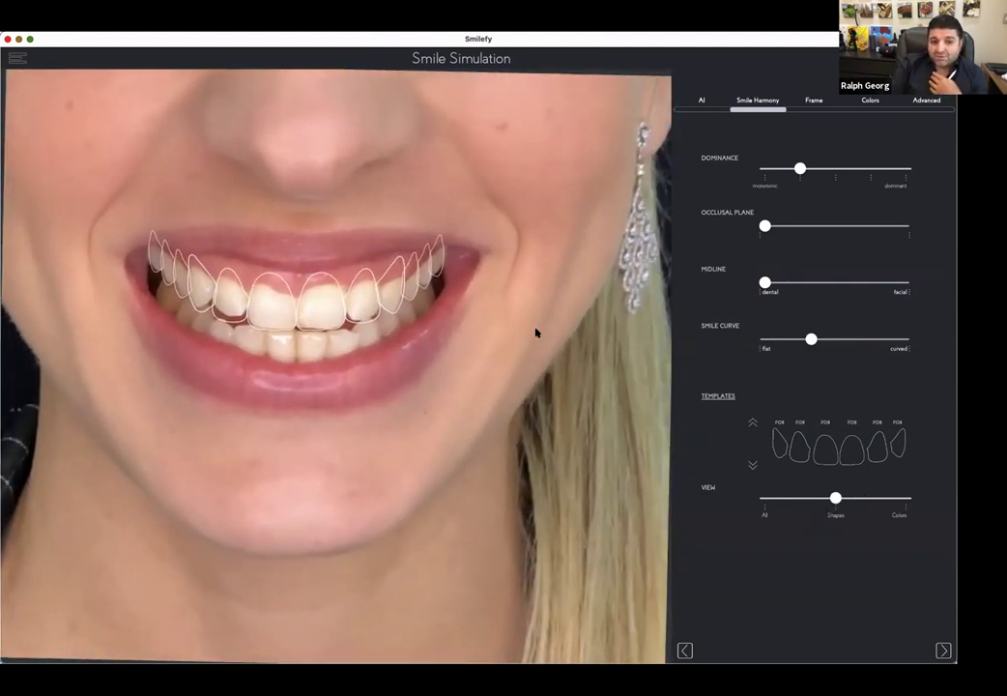
left_click_drag(805, 172, 709, 173)
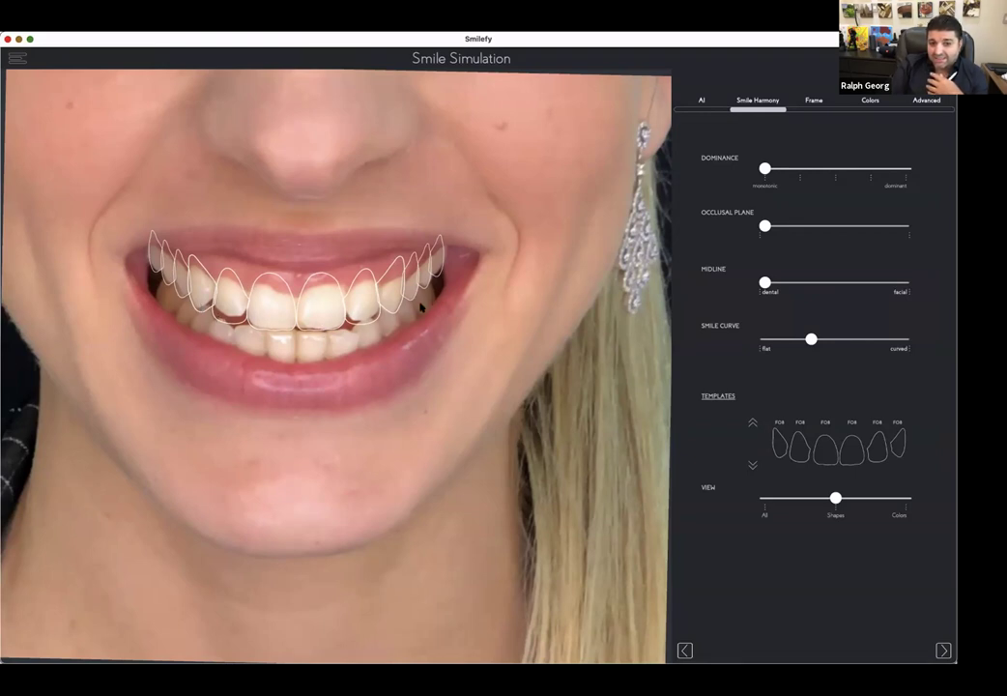
left_click_drag(765, 168, 826, 168)
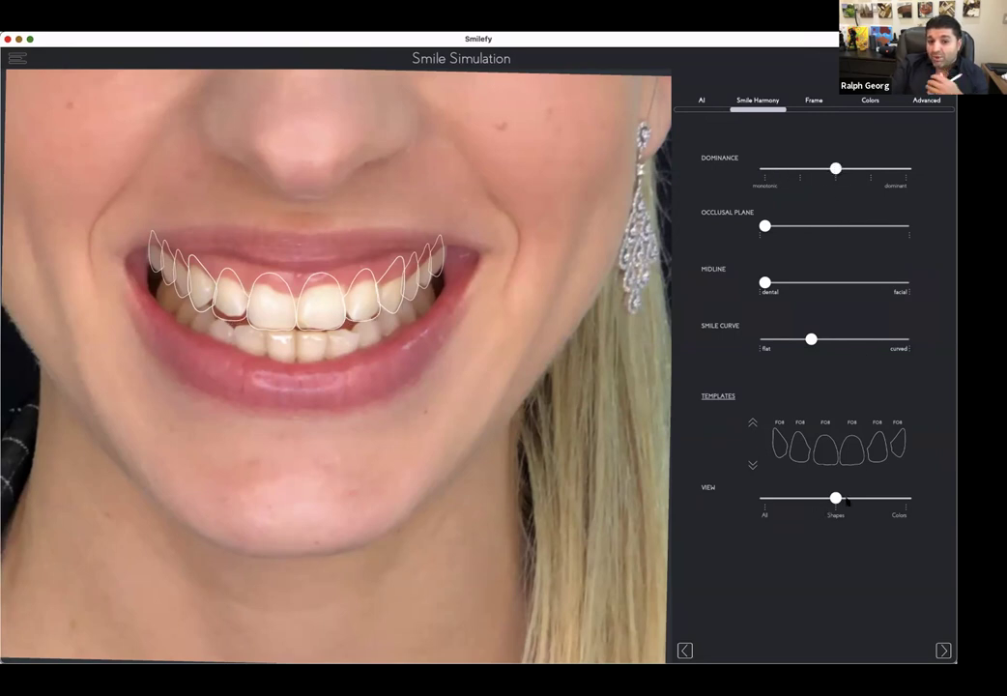
Step: Show the teeth in the Colors view, try full dominance on the whole face and set dominance back to the middle mark
left_click_drag(841, 500, 910, 500)
left_click(906, 169)
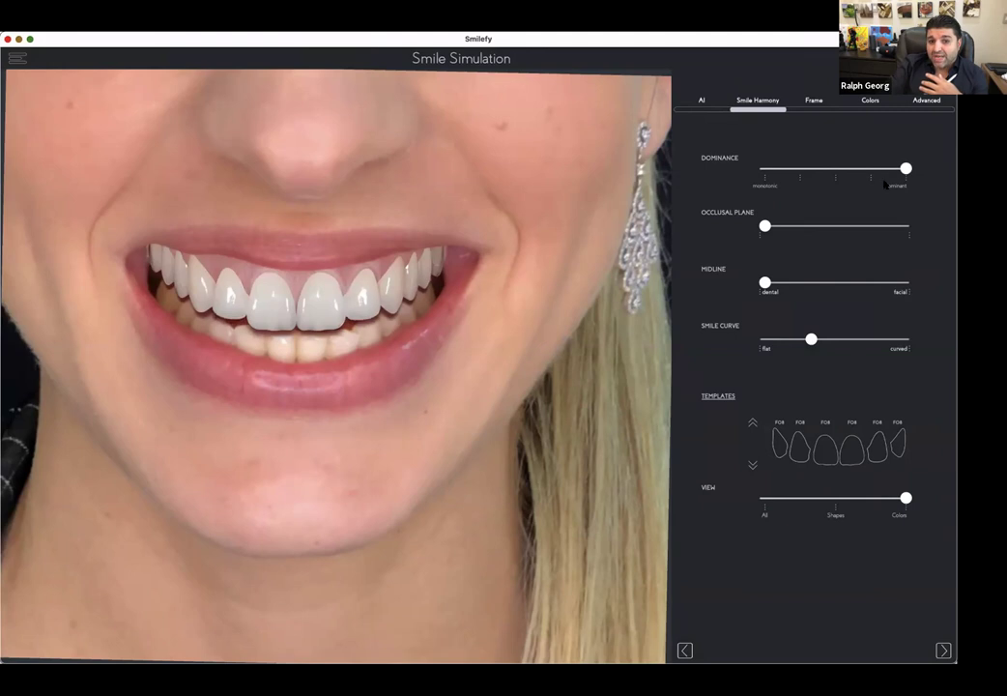
mouse_move(906, 170)
left_mouse_down()
mouse_move(765, 171)
mouse_move(907, 169)
left_mouse_up()
scroll(539, 404, "down", 5)
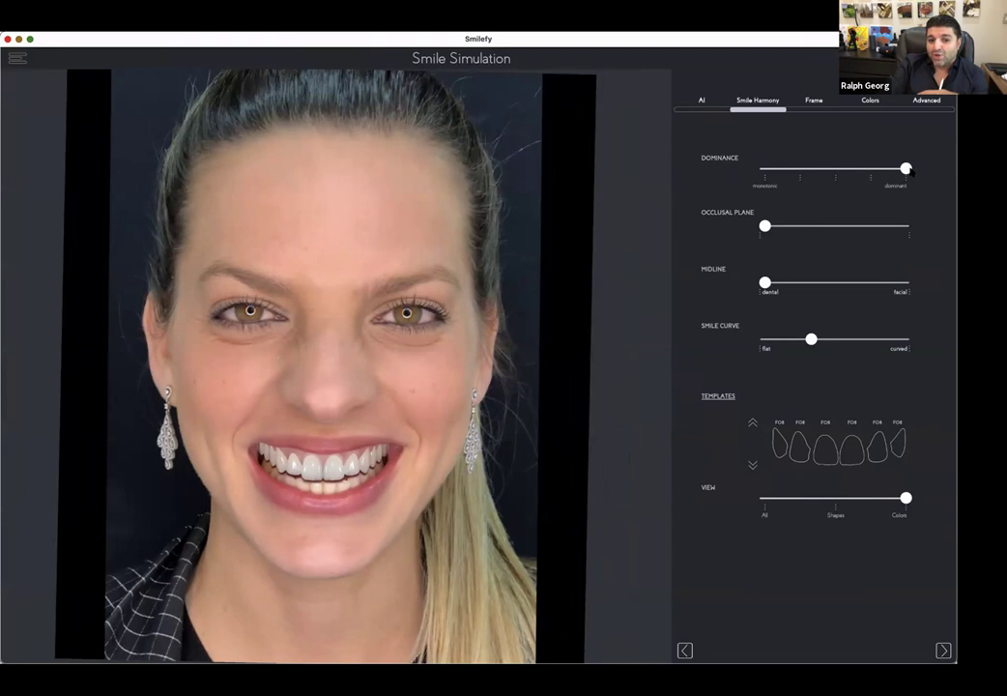
left_click(842, 172)
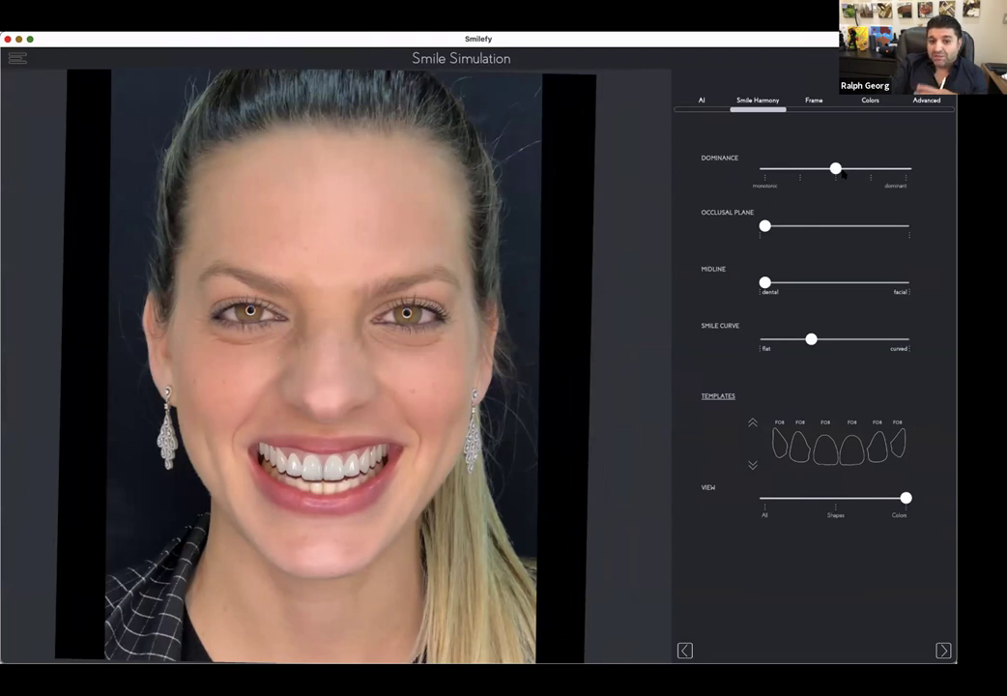
Step: Reduce the shadow position, choose another tooth color preset and lower the brightness with the posteriors linked
left_click(872, 101)
left_click_drag(818, 585, 780, 586)
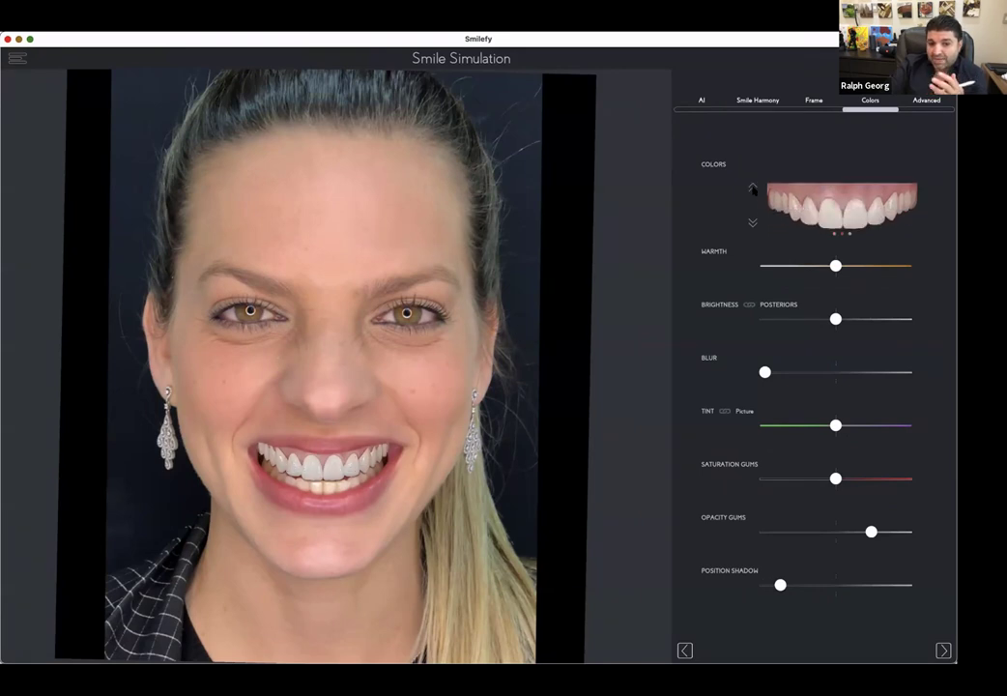
left_click(753, 189)
left_click(797, 319)
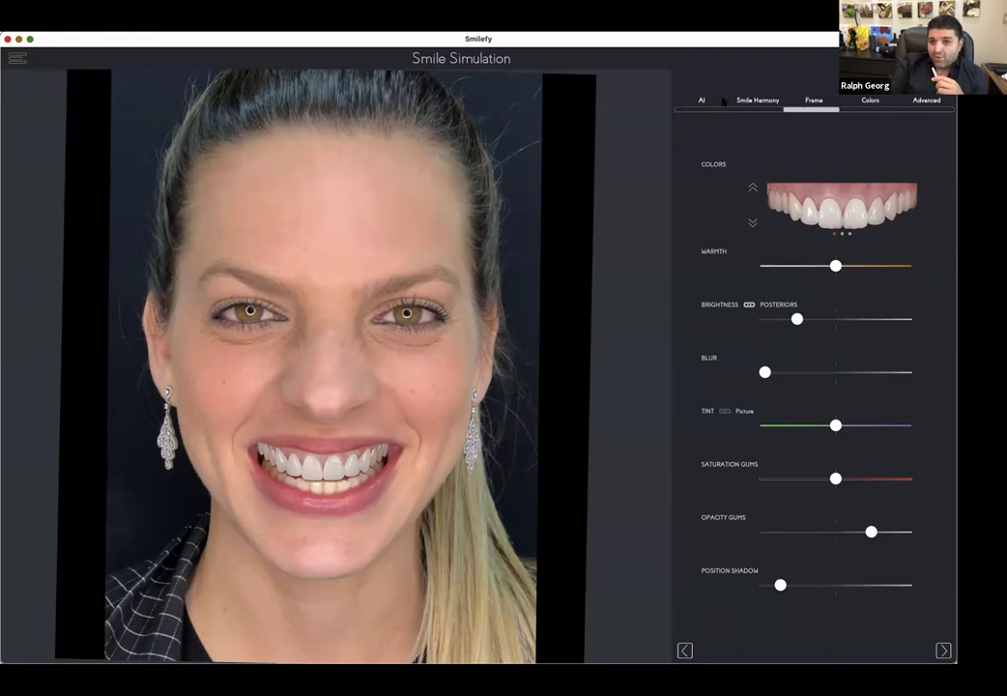
Step: Nudge the smile frame vertically at the midline and slightly increase the right buccal corridor
left_click(813, 101)
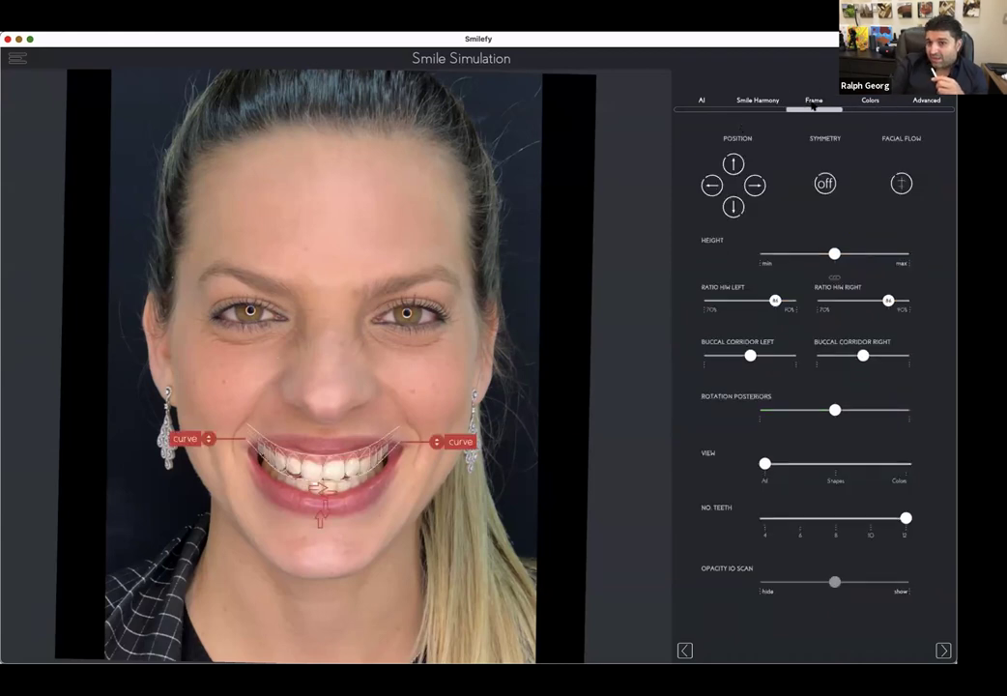
scroll(476, 316, "up", 10)
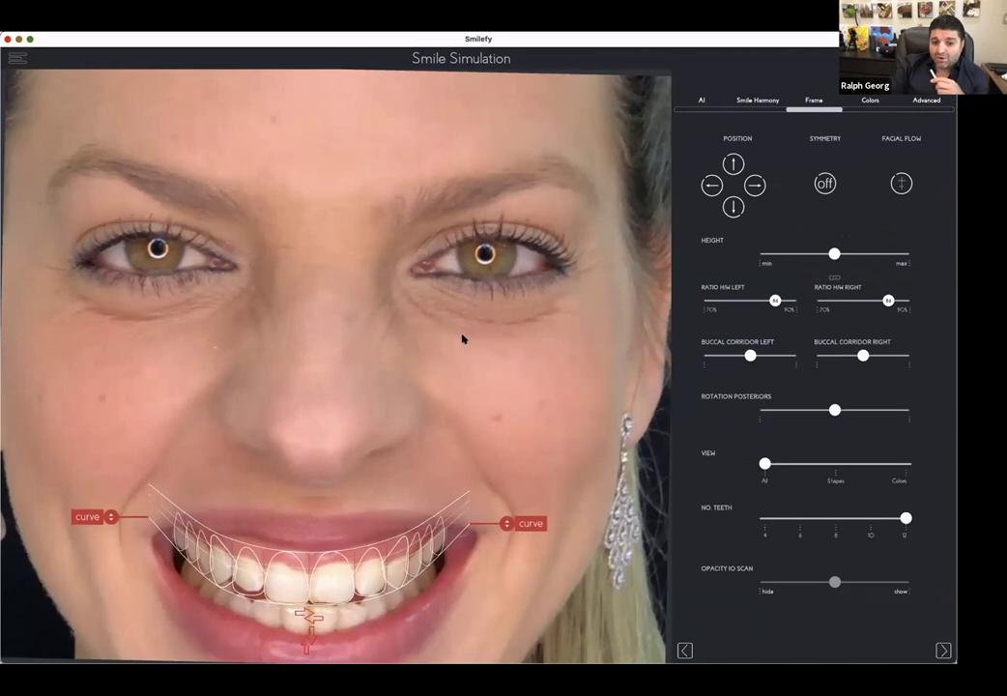
scroll(488, 348, "up", 8)
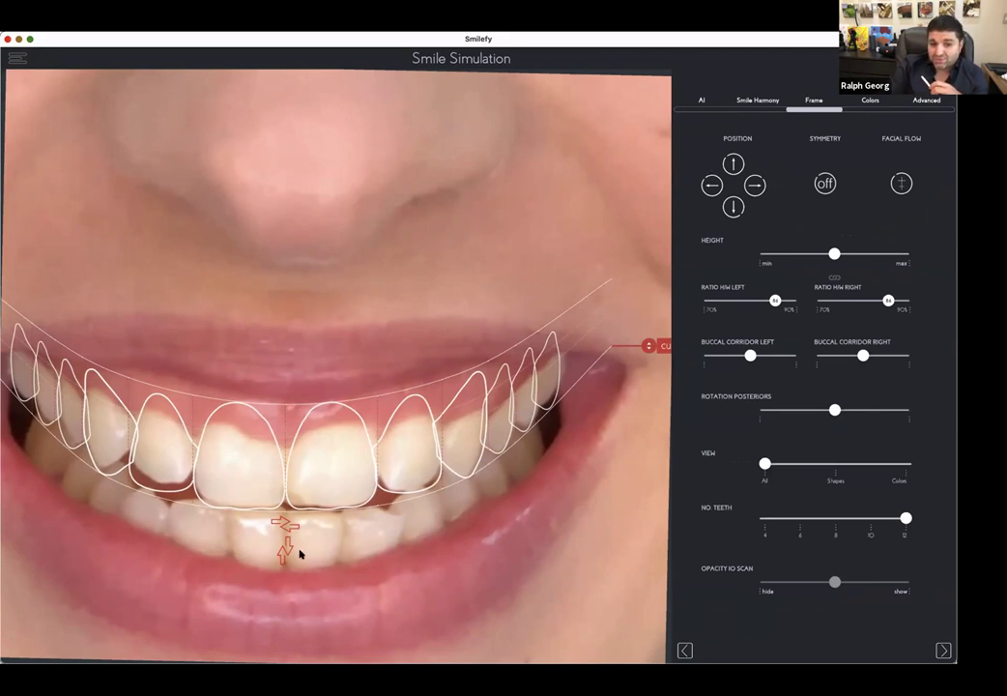
mouse_move(281, 543)
left_mouse_down()
mouse_move(284, 534)
mouse_move(284, 550)
left_mouse_up()
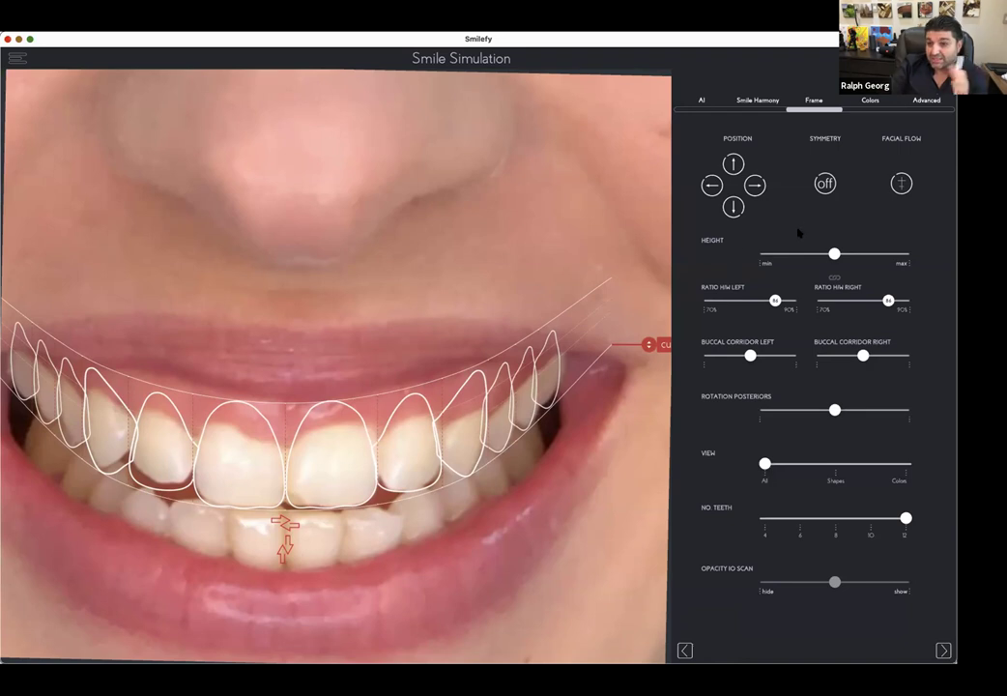
mouse_move(863, 356)
left_mouse_down()
mouse_move(827, 355)
mouse_move(897, 351)
mouse_move(832, 355)
mouse_move(894, 352)
mouse_move(848, 355)
mouse_move(891, 355)
mouse_move(871, 355)
left_mouse_up()
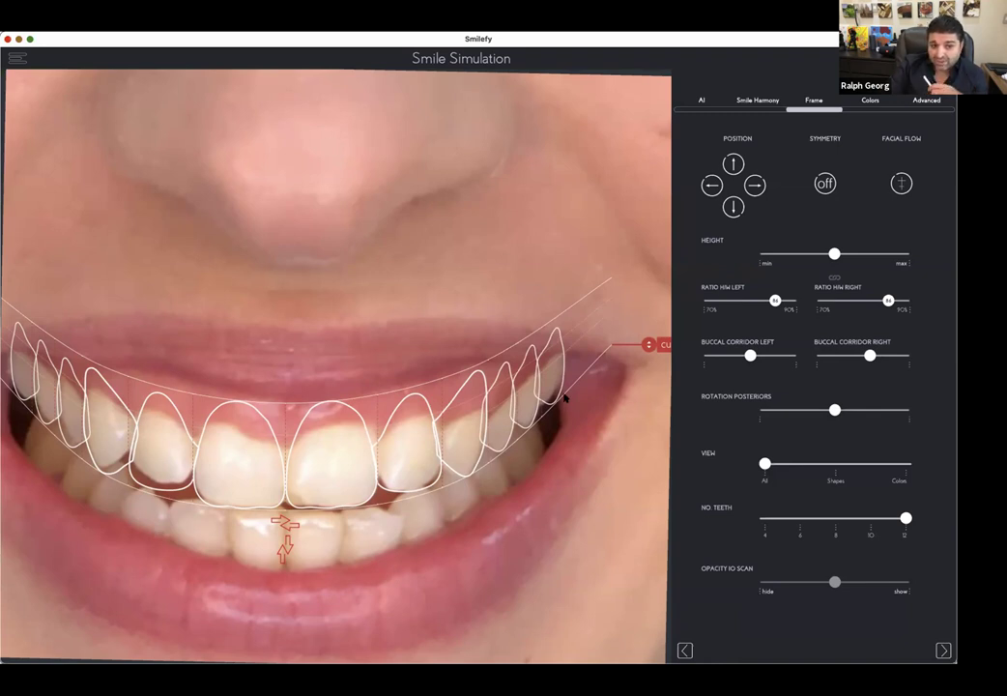
scroll(271, 467, "down", 1)
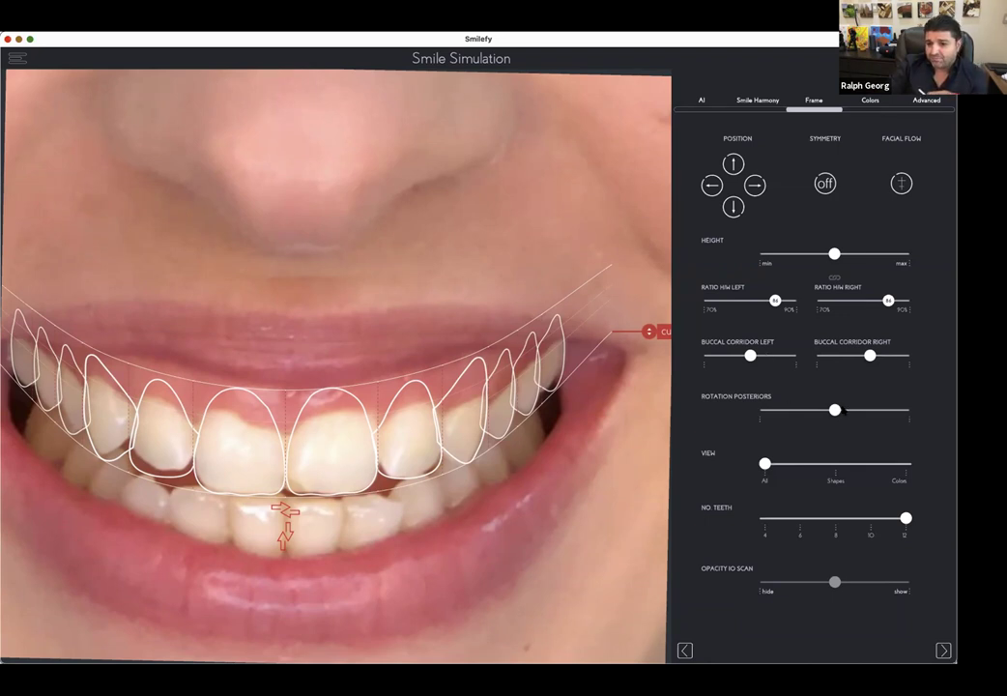
Step: Try a slightly lower posterior rotation, show the teeth in the Colors view and set the rotation back near the middle
mouse_move(844, 410)
left_mouse_down()
mouse_move(789, 410)
mouse_move(880, 411)
mouse_move(816, 410)
mouse_move(830, 410)
left_mouse_up()
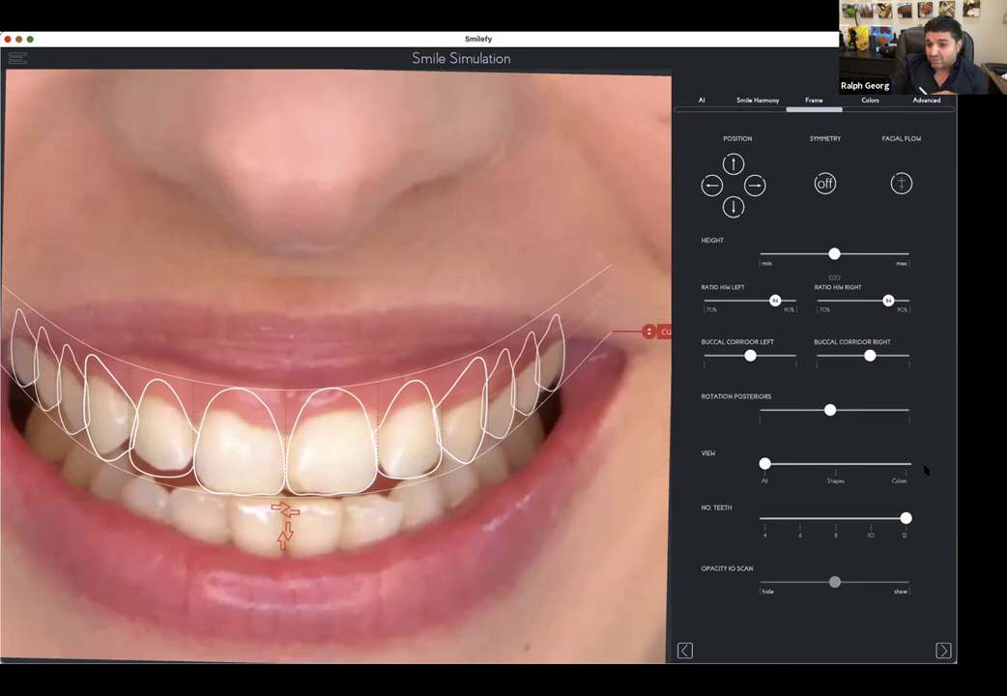
left_click(906, 464)
scroll(578, 404, "down", 5)
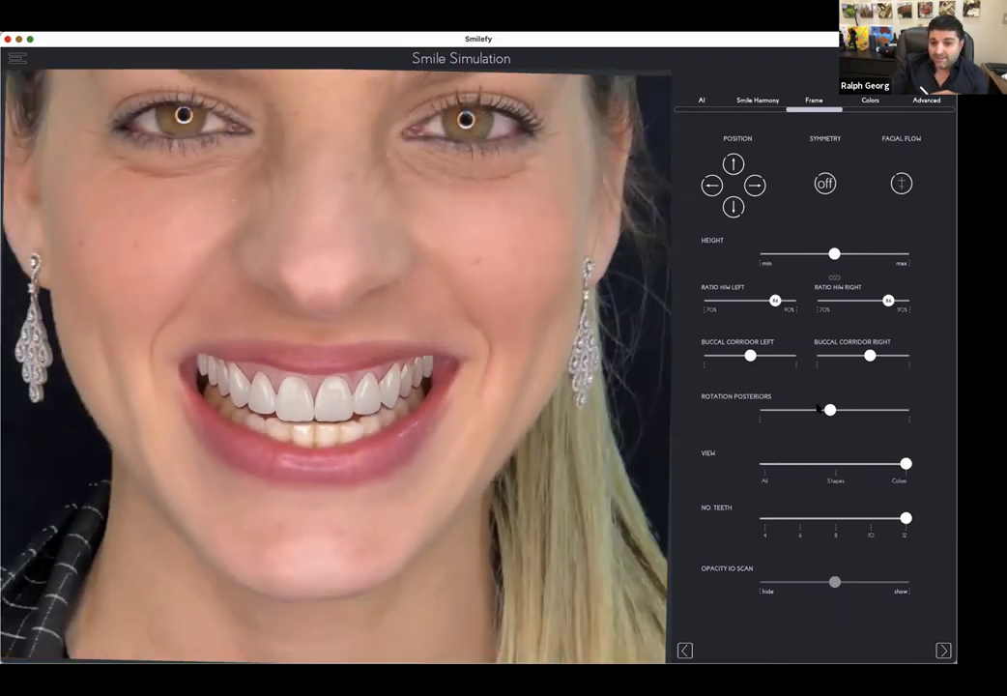
left_click_drag(805, 411, 839, 410)
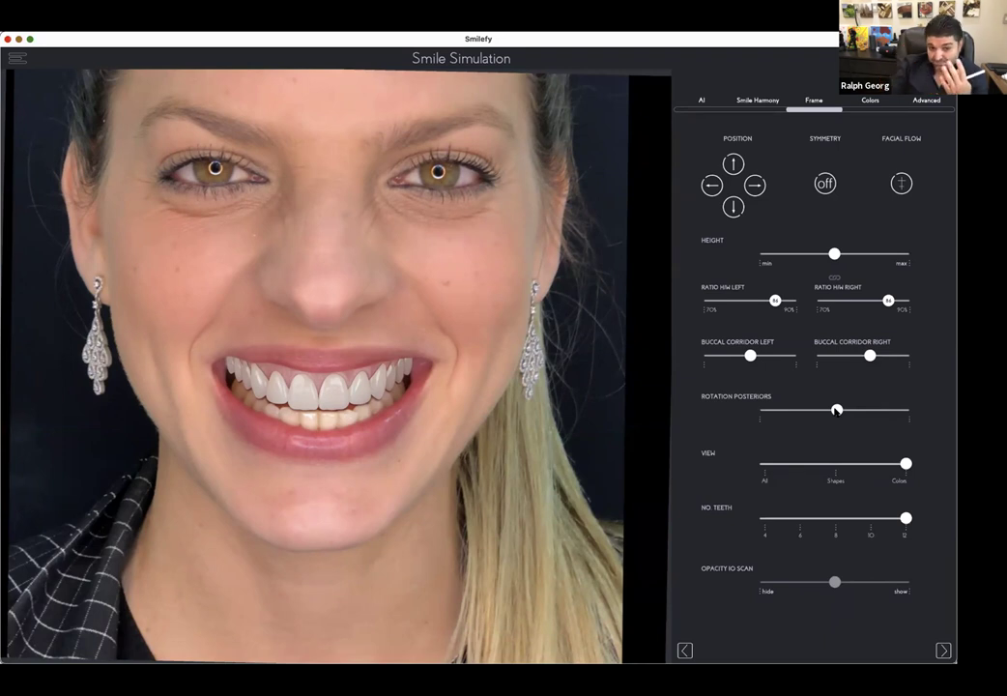
Step: Raise the tooth brightness, unlink it from the posteriors and set the slider just above the middle
left_click(871, 101)
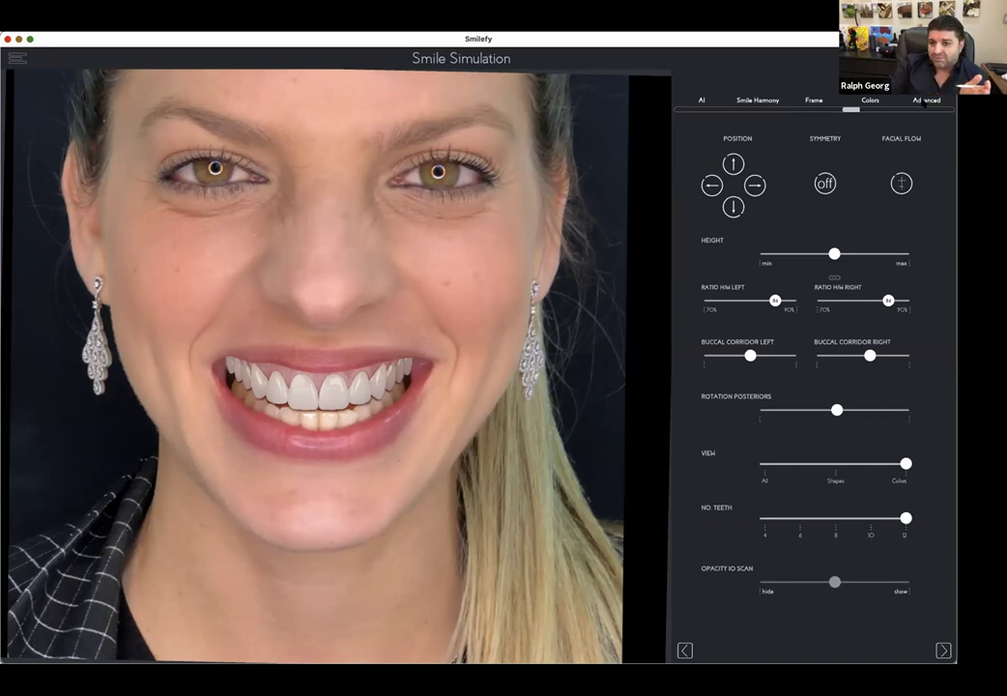
left_click(880, 101)
left_click(873, 100)
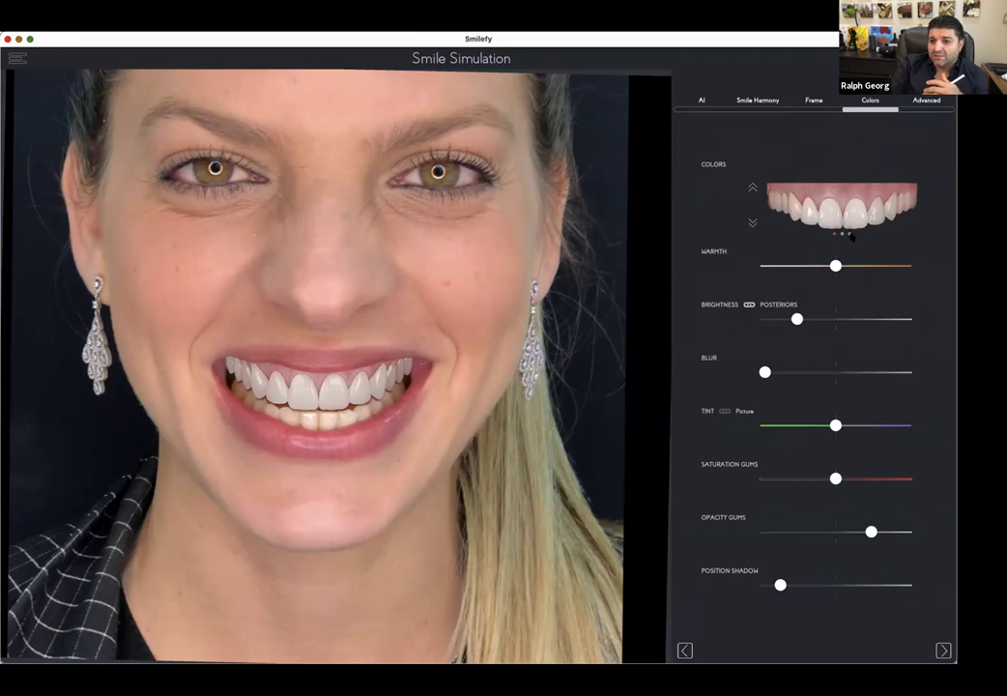
left_click(825, 319)
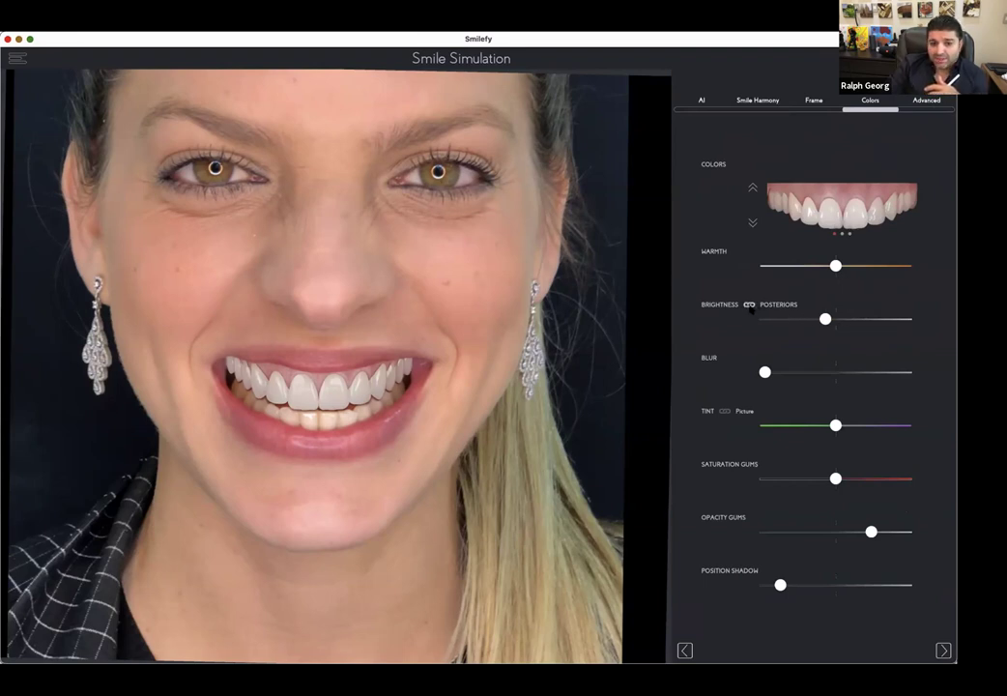
left_click(844, 319)
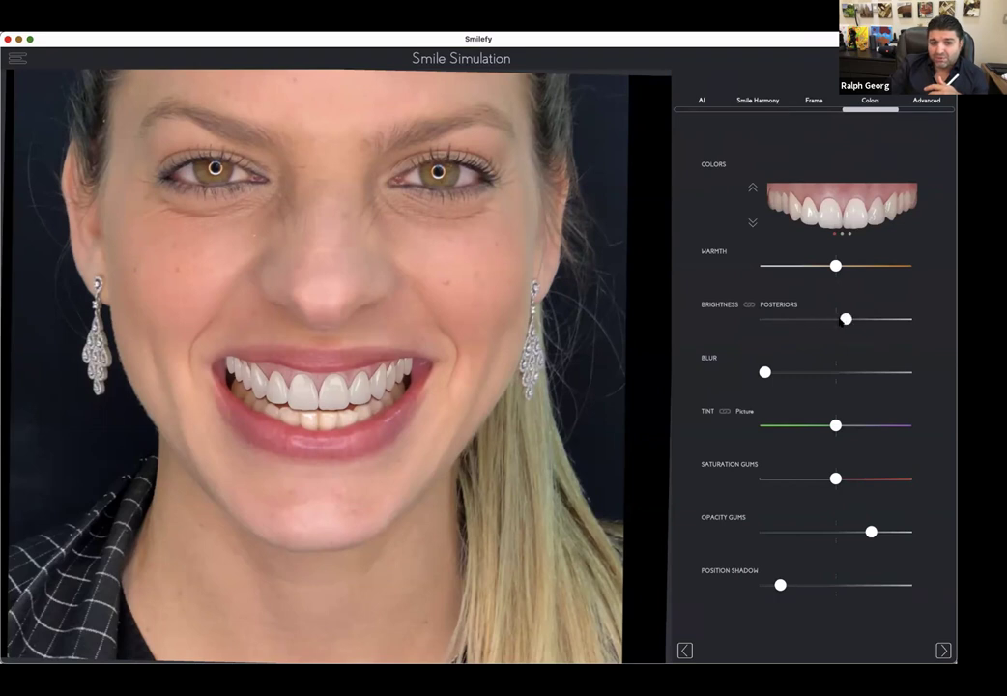
left_click_drag(844, 320, 842, 319)
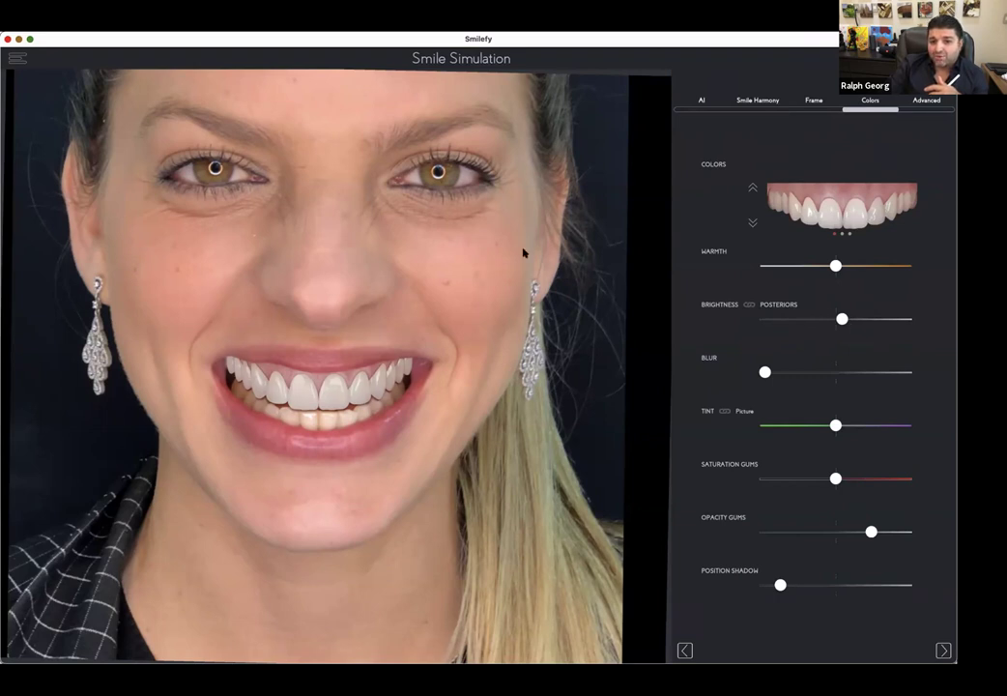
Step: Increase the blur to just below the middle and lower the brightness slightly below the middle on the full face
scroll(527, 315, "down", 3)
left_click(824, 371)
left_click(827, 320)
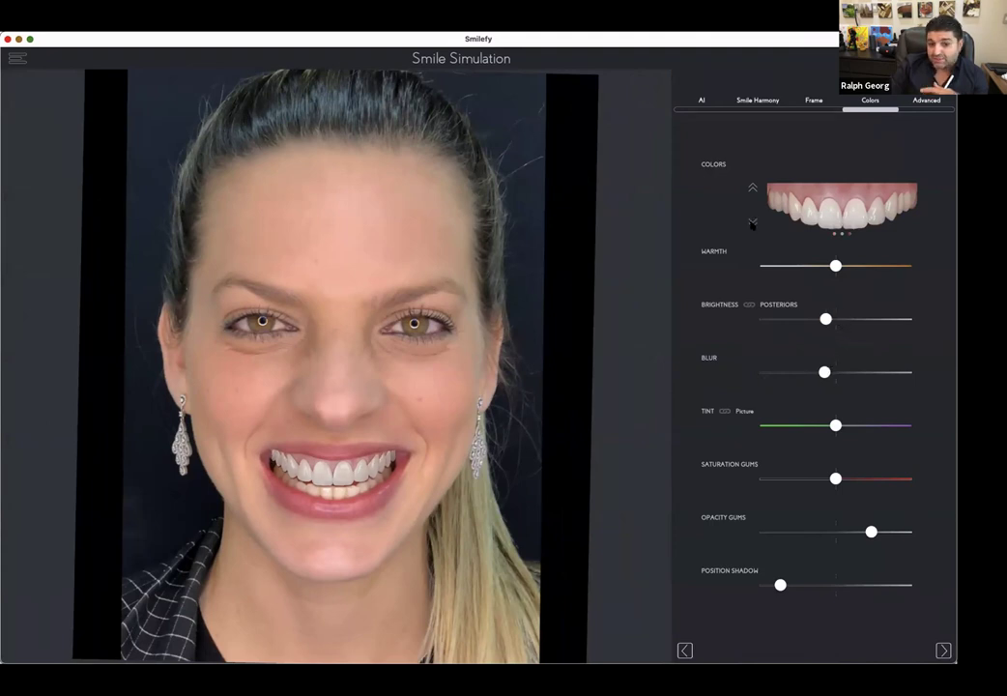
Step: Compare the tooth color presets, keep the middle one and reduce the warmth slightly below the middle
left_click(752, 224)
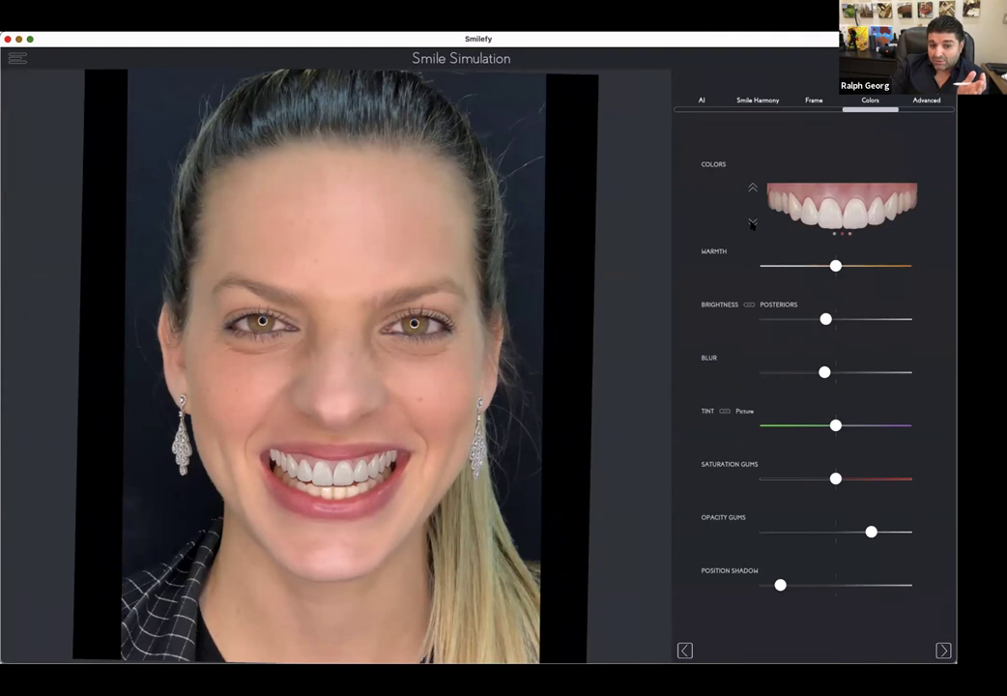
left_click(752, 225)
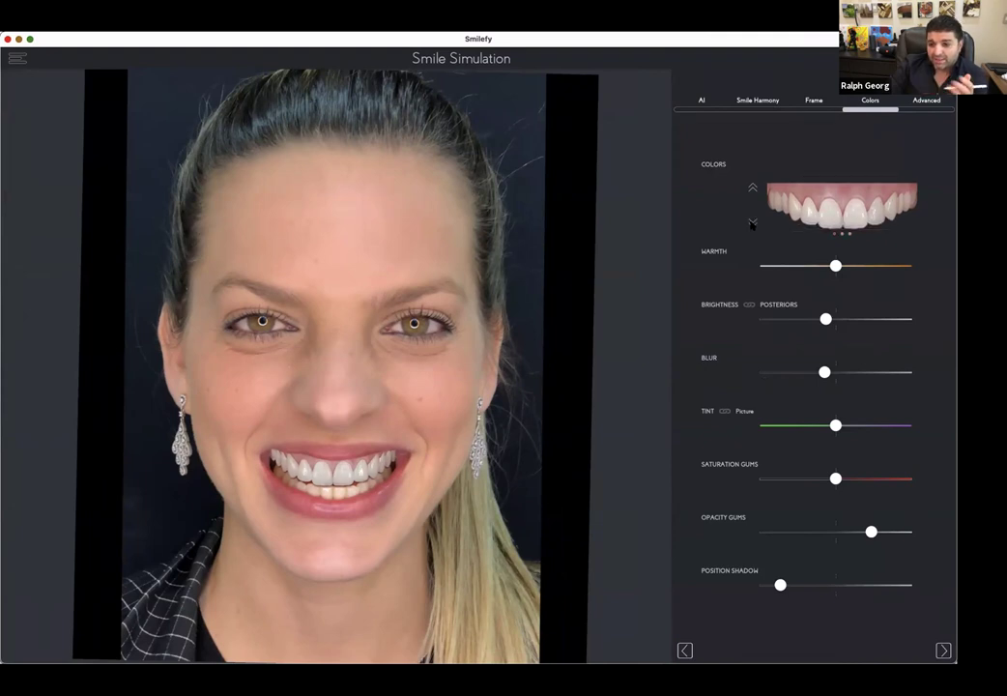
left_click(752, 225)
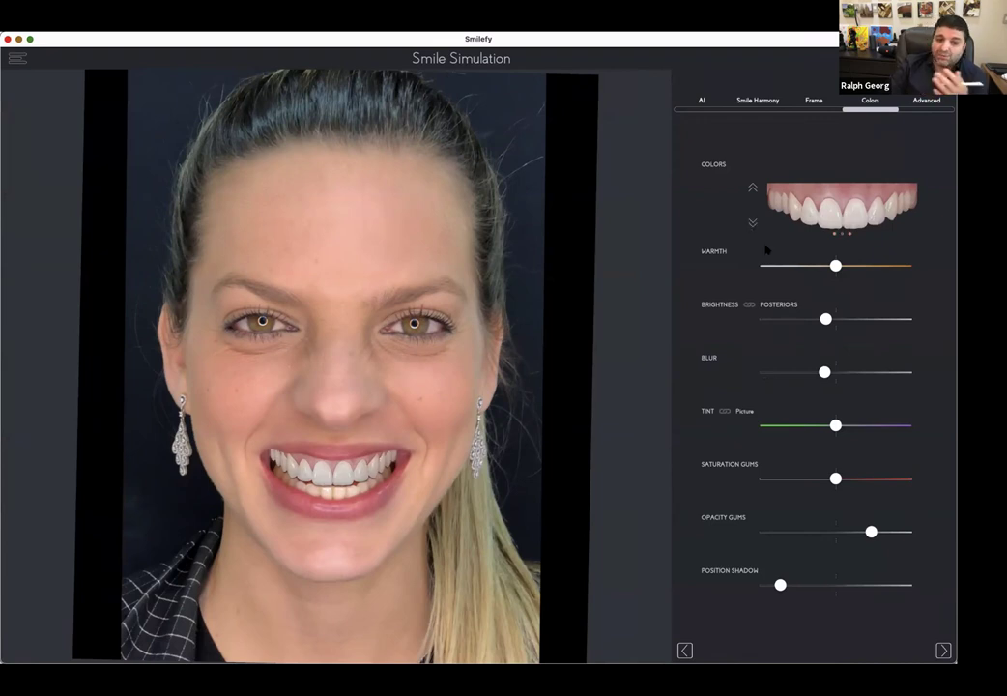
left_click_drag(836, 266, 827, 268)
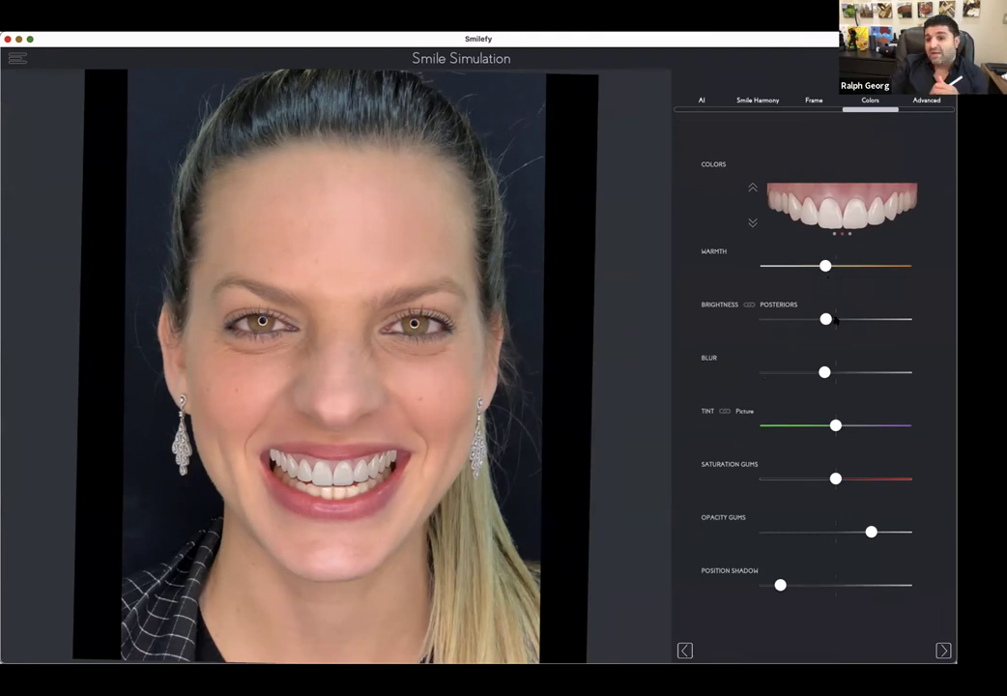
Step: Show the tooth outlines in the Shapes view of the advanced settings and select an upper central incisor
left_click(926, 101)
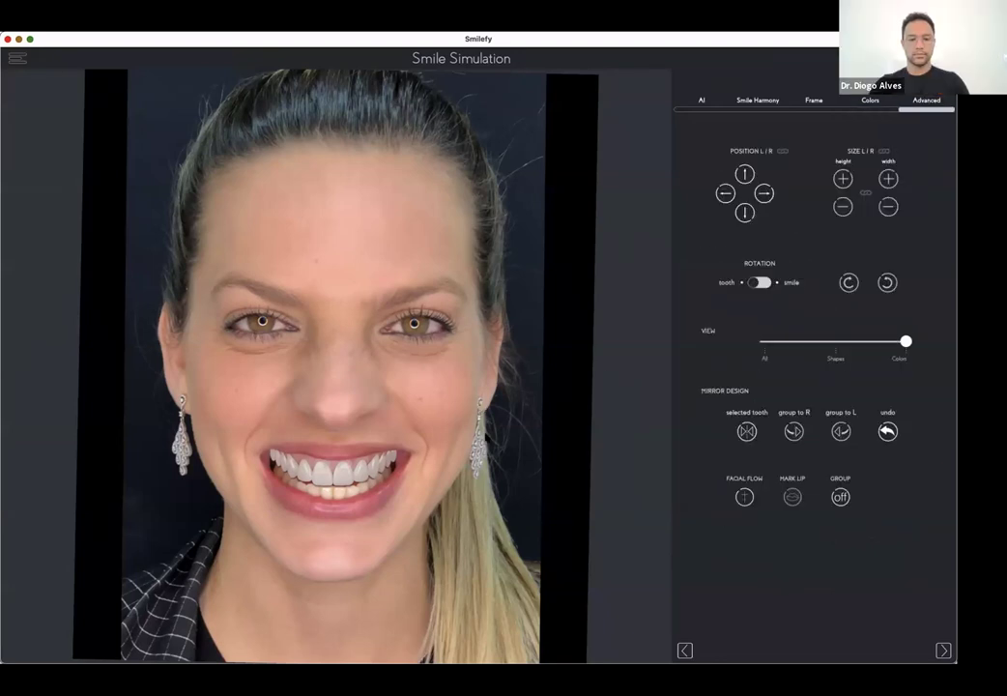
scroll(462, 364, "up", 6)
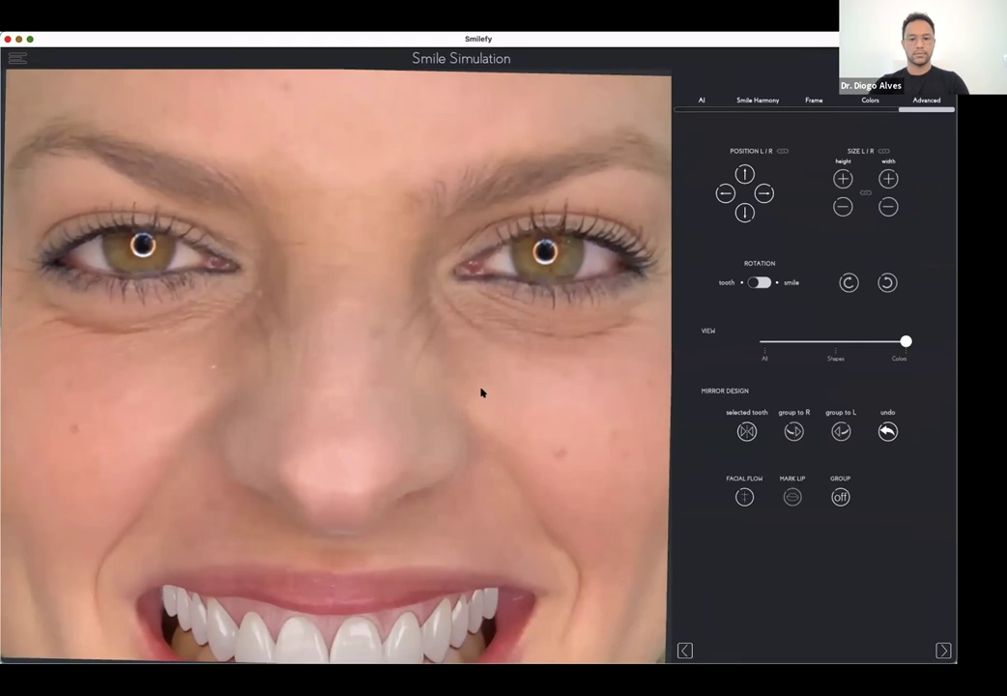
scroll(449, 328, "up", 1)
scroll(452, 369, "up", 1)
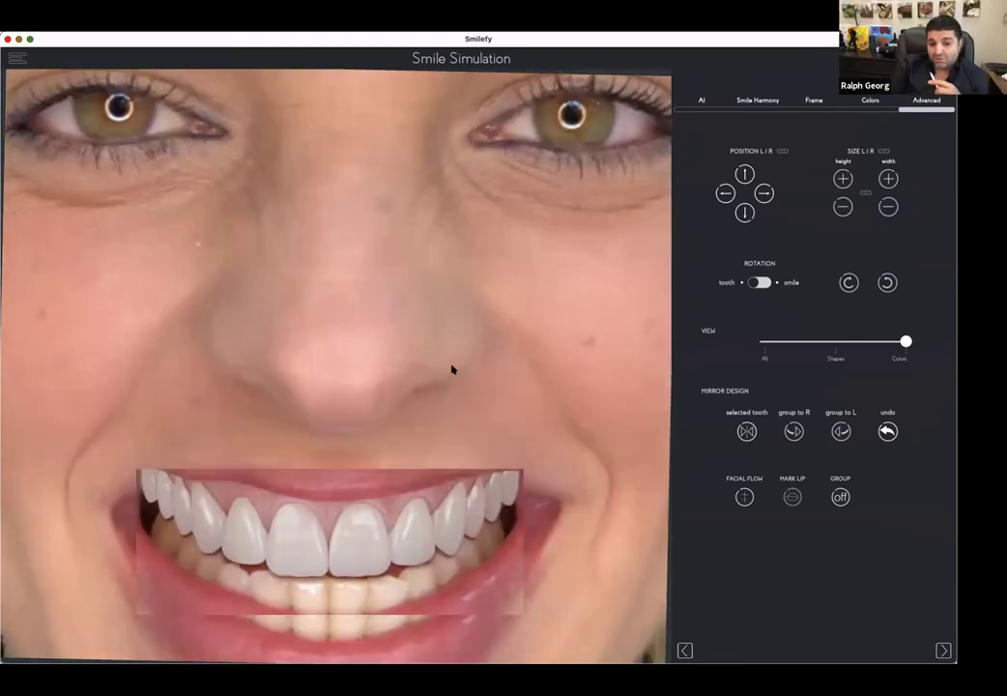
scroll(452, 370, "down", 3)
left_click(836, 343)
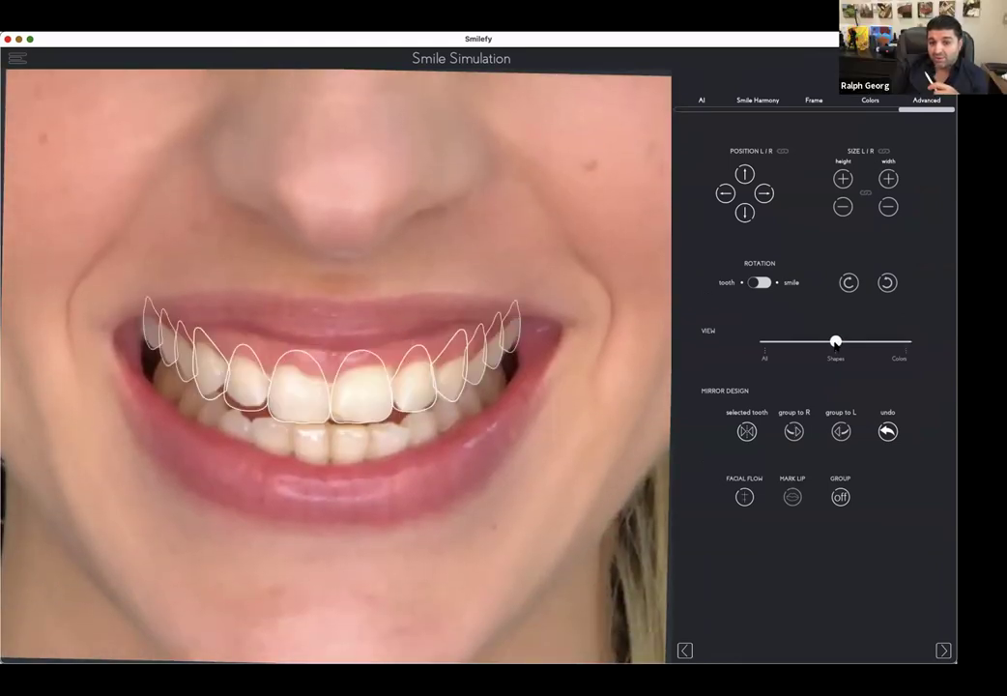
left_click(341, 365)
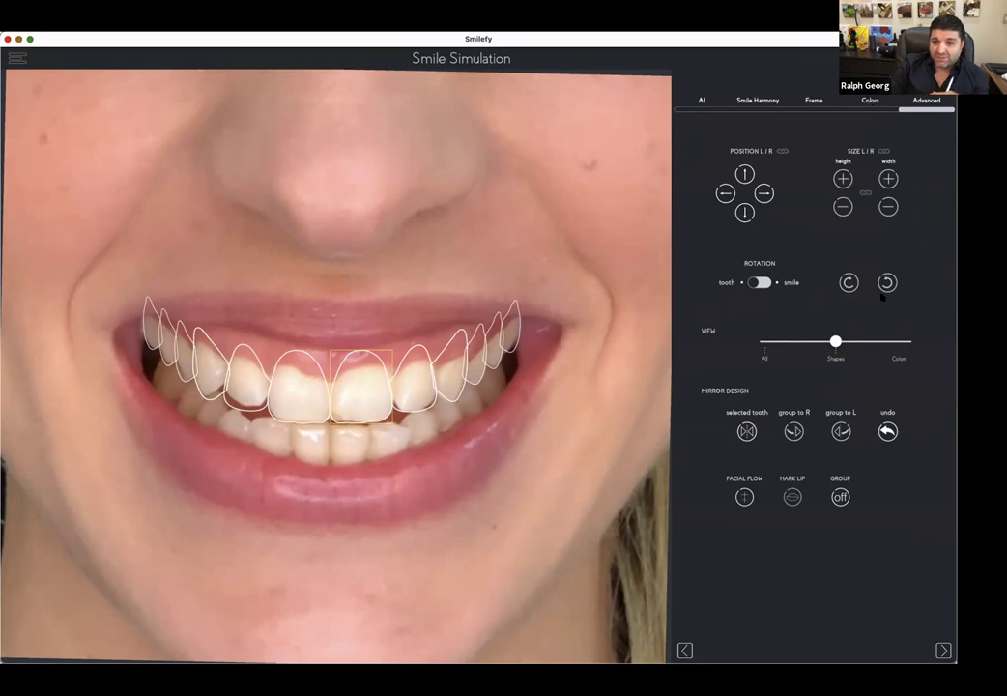
Step: Return the teeth to the Colors view on the full face and open the before-and-after comparison
left_click_drag(842, 342, 912, 342)
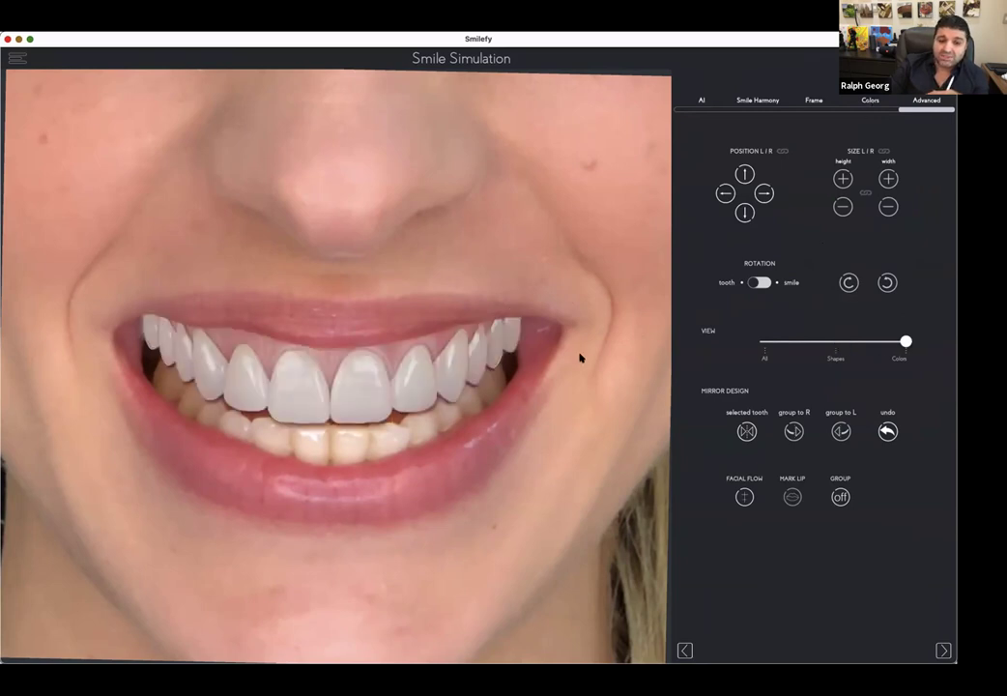
scroll(582, 358, "down", 5)
scroll(571, 354, "down", 2)
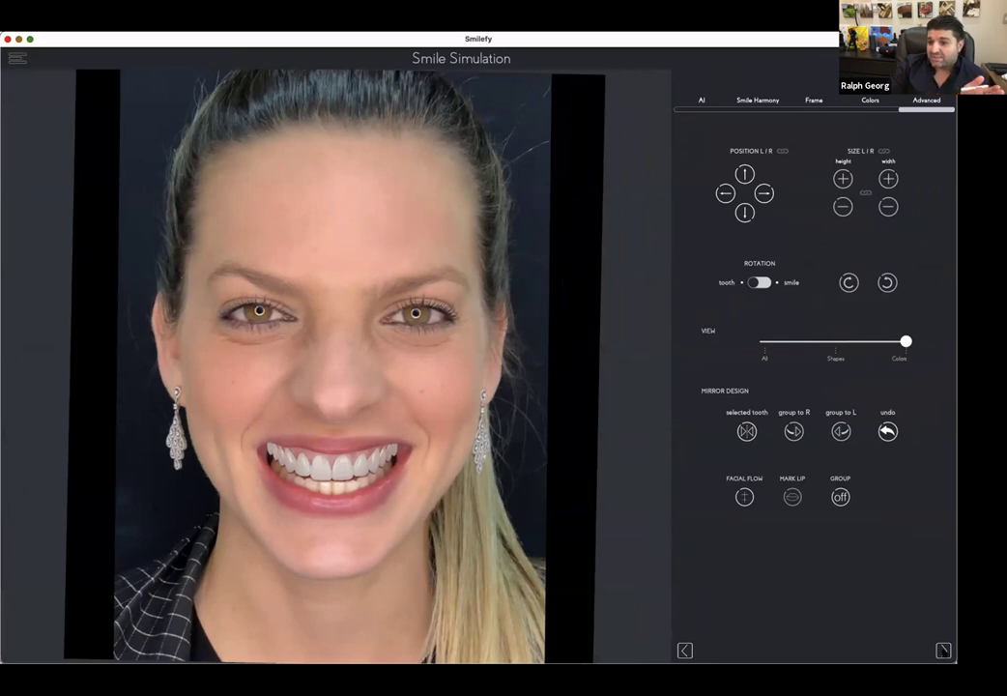
left_click(944, 649)
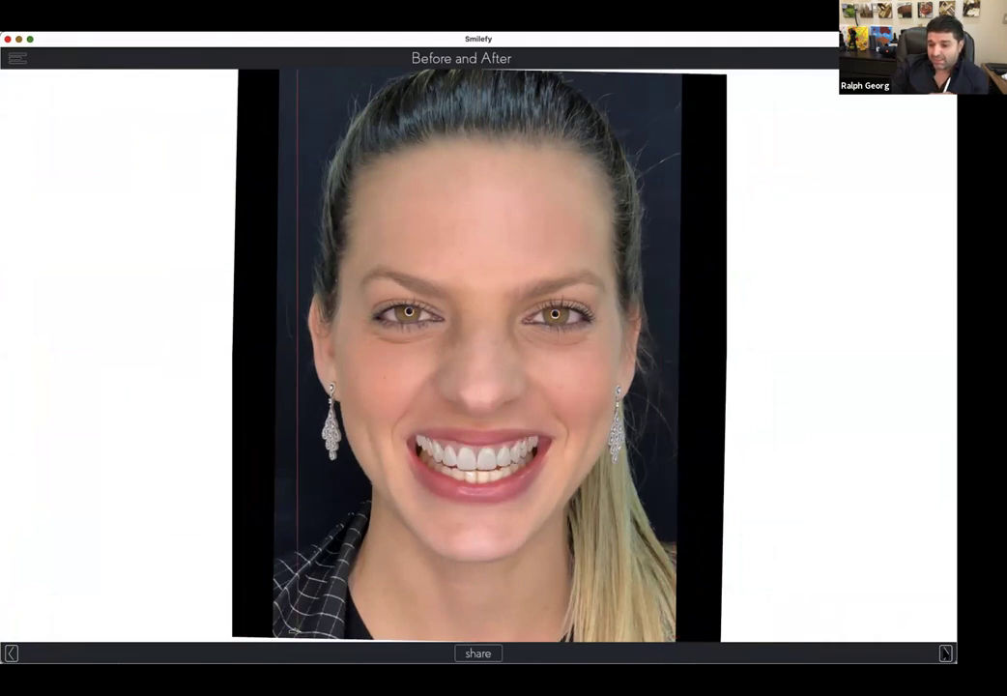
Step: Proceed to the patient info, name the patient Demo FB and save the case
left_click(945, 654)
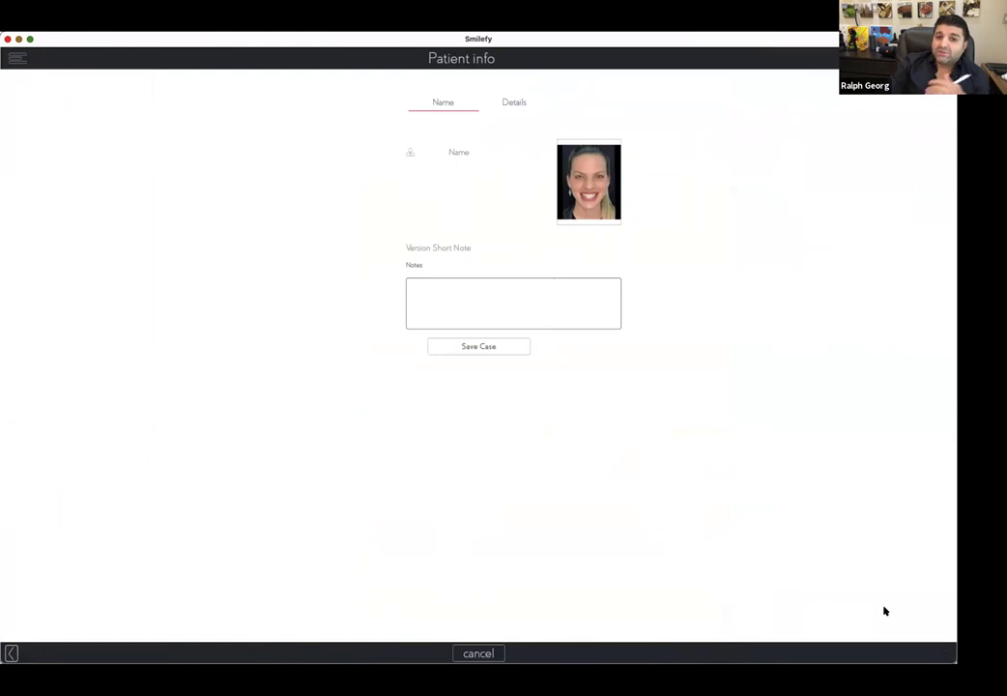
left_click(460, 152)
type("Di")
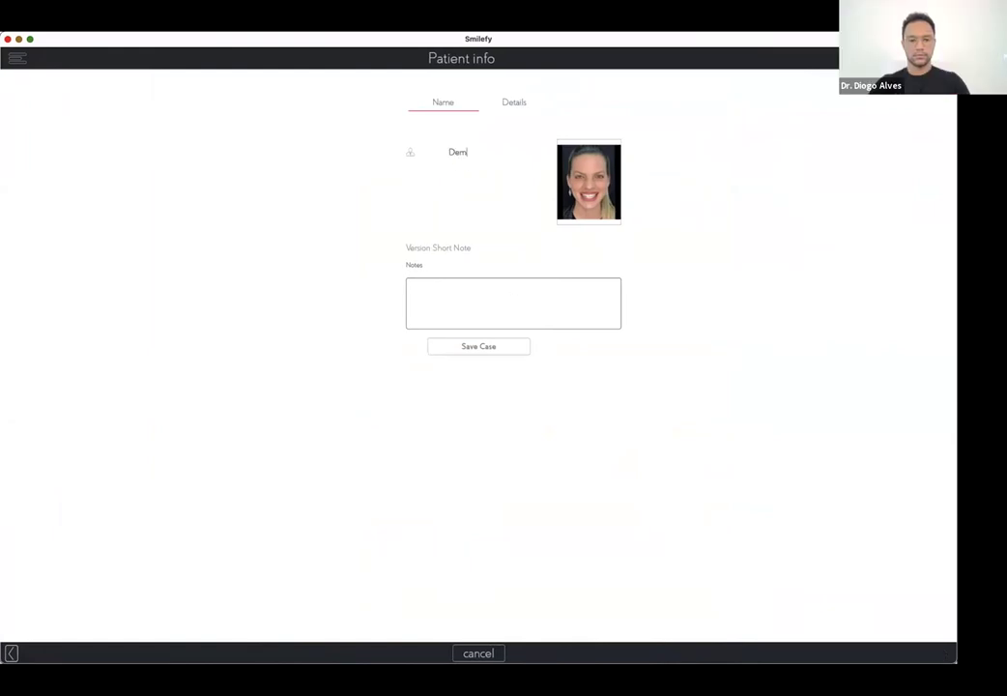
left_click(495, 348)
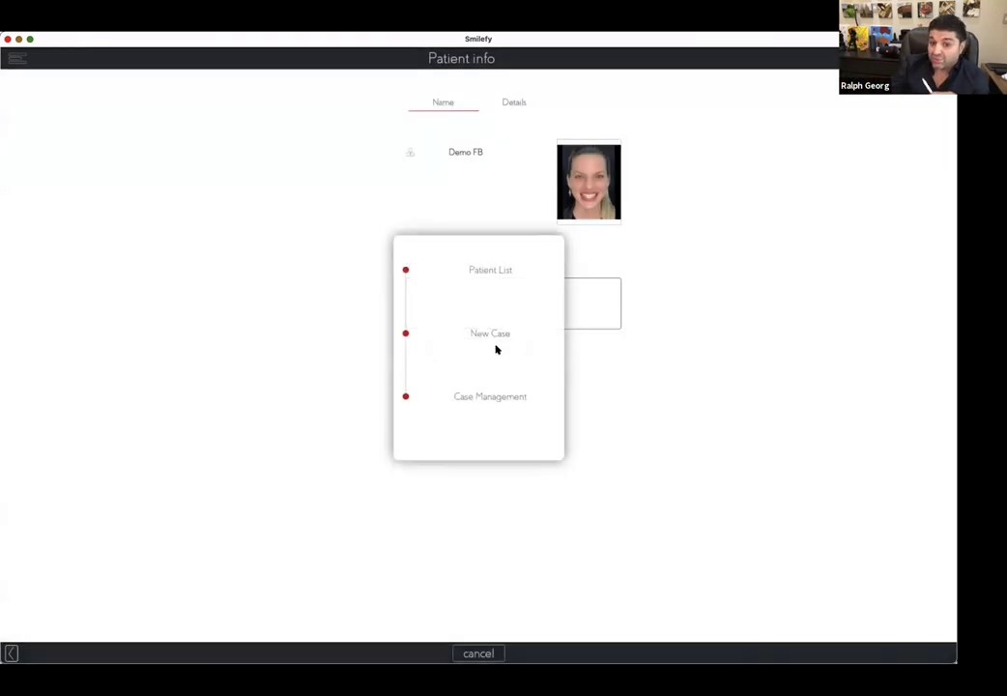
Step: Open the case management and view the enlarged before-and-after preview of the saved simulation
left_click(491, 397)
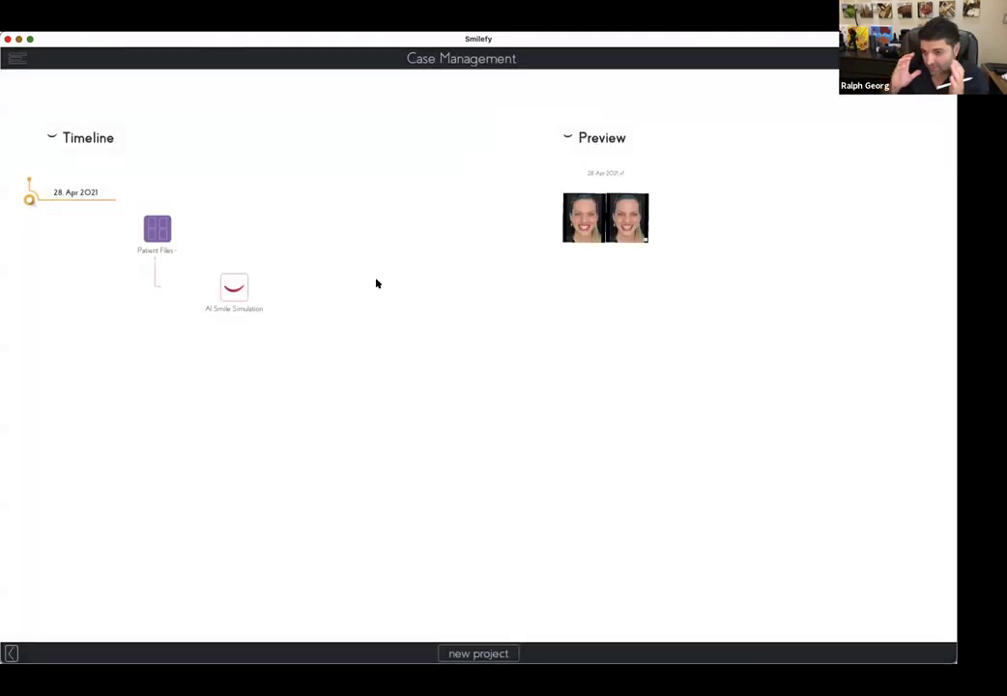
left_click(626, 211)
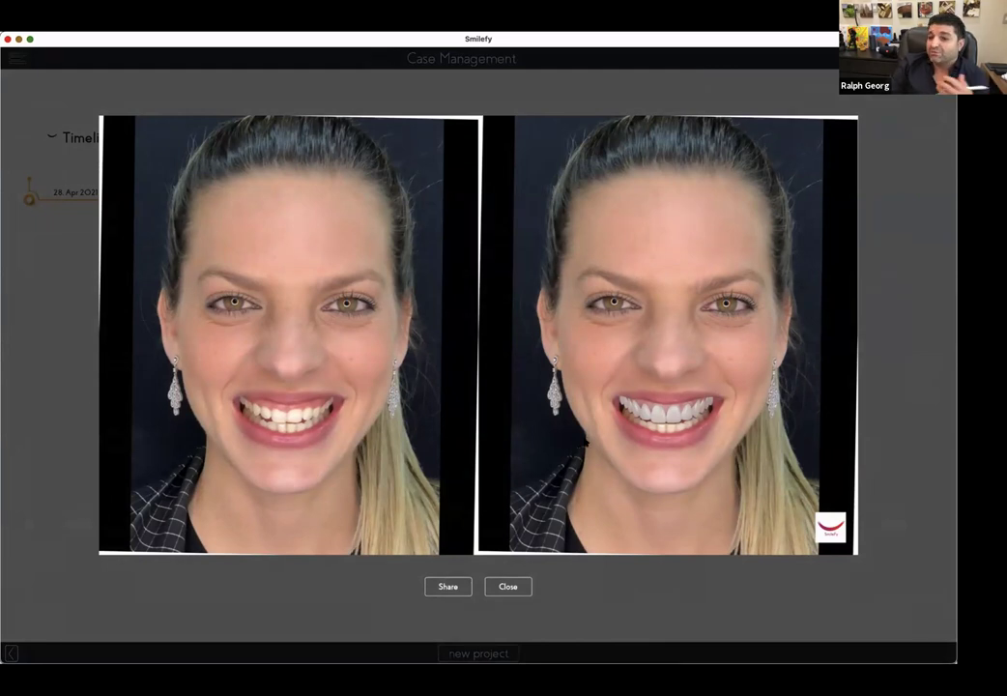
left_click(504, 588)
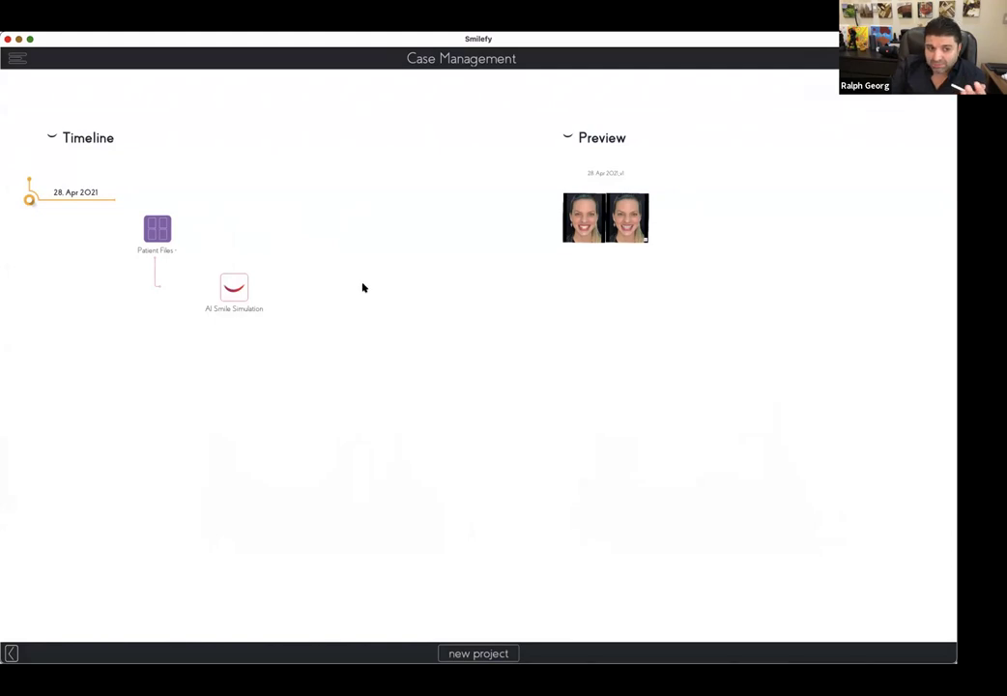
Step: Open the case's patient files and add the intraoral scan of the maxilla
left_click(160, 232)
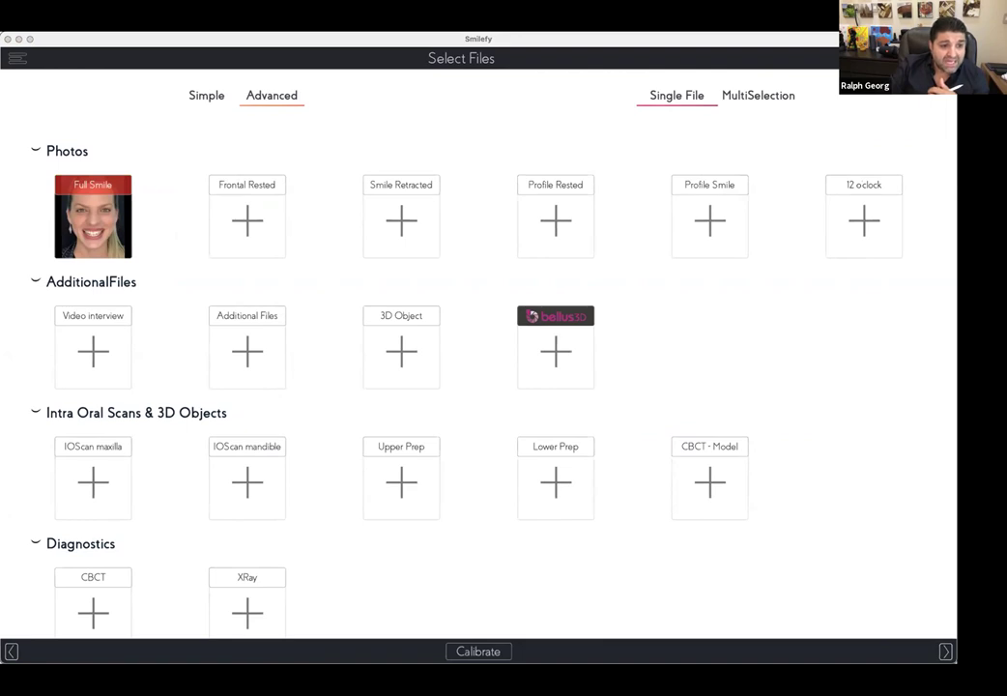
left_click(95, 481)
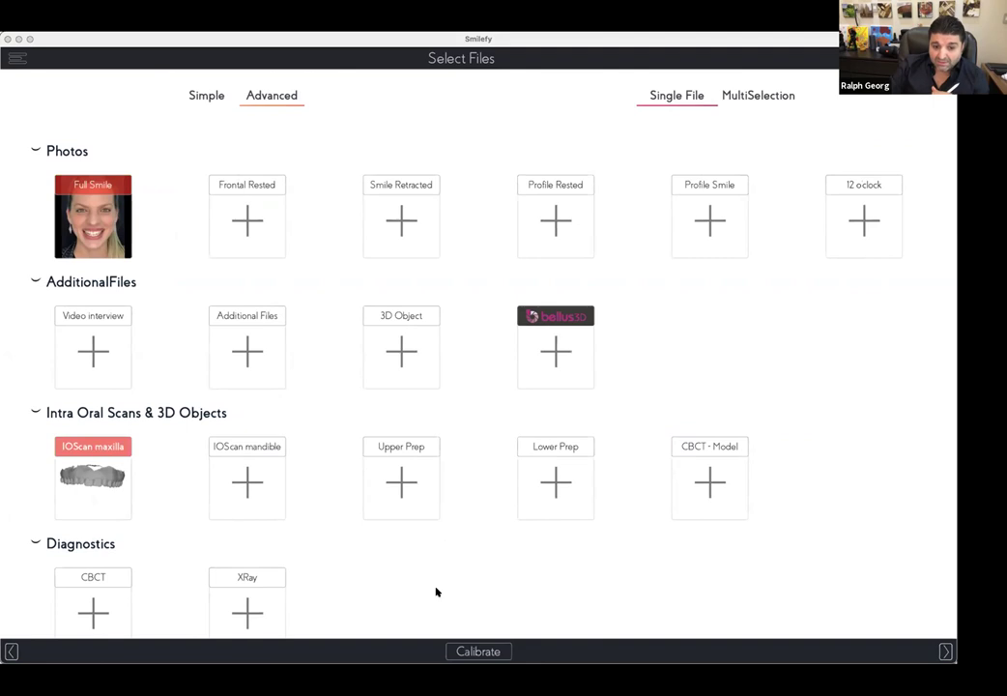
Step: Start the calibration, orient the maxilla scan frontally, lock it and mark both canine tips and the central incisor midline on it
left_click(495, 651)
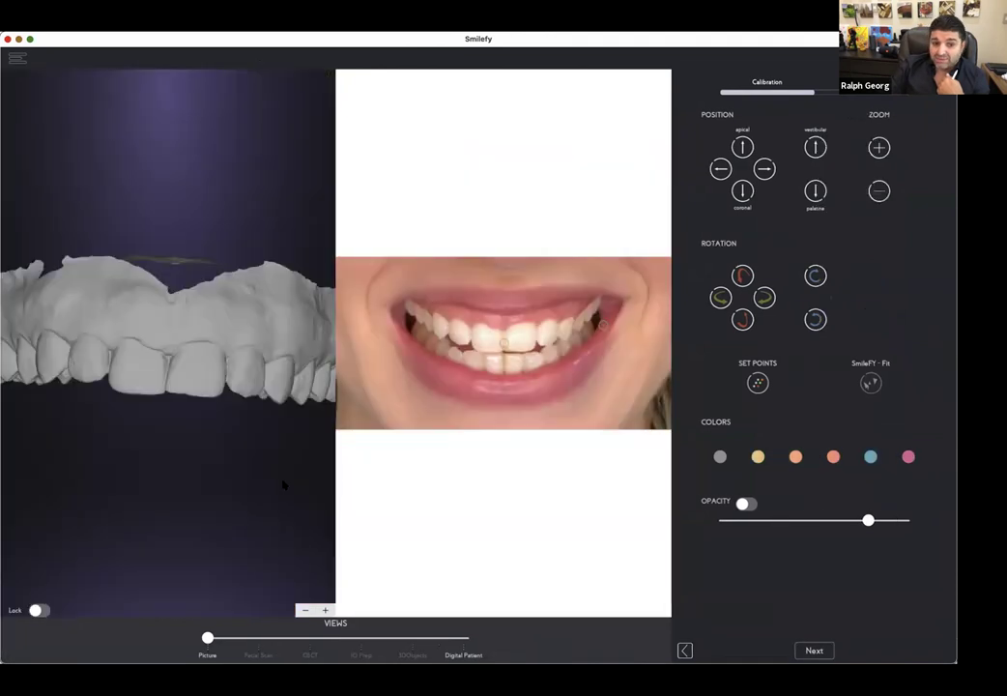
left_click_drag(209, 454, 176, 334)
left_click(36, 607)
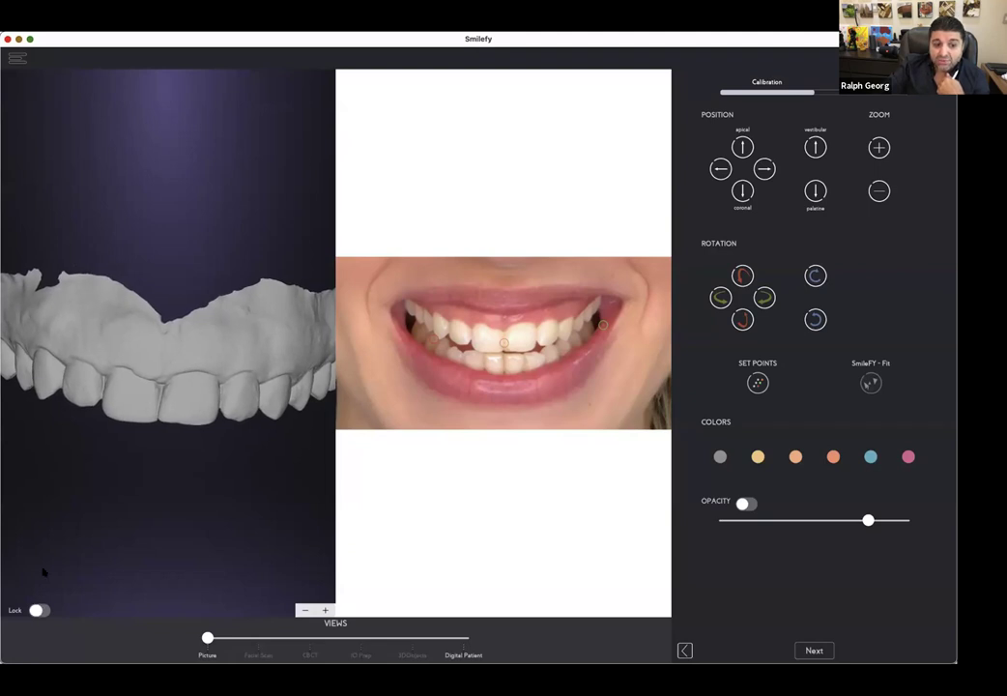
left_click(40, 398)
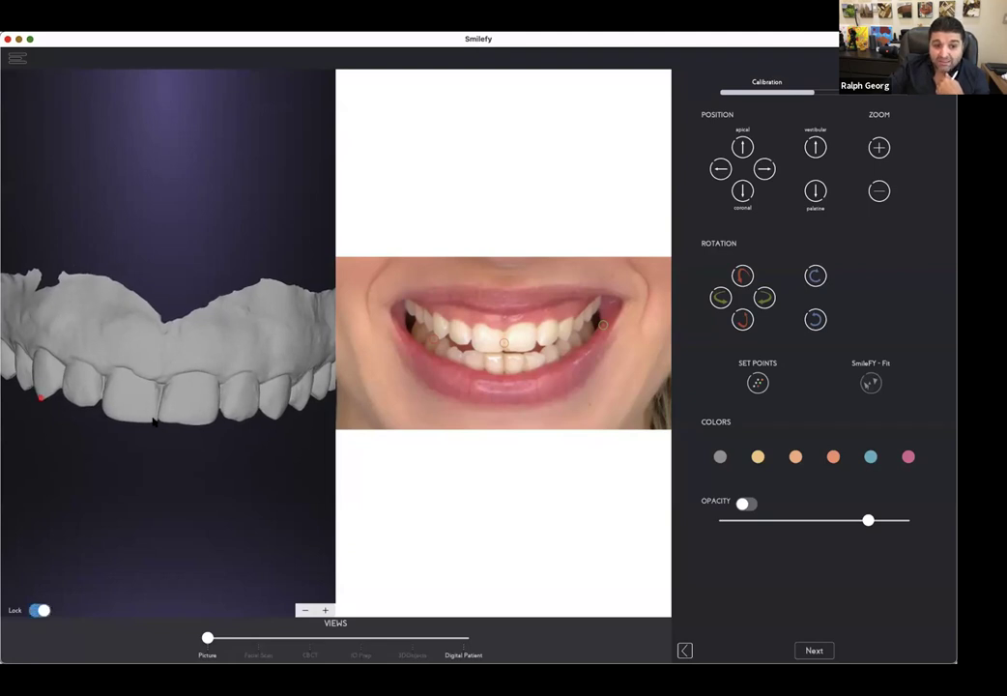
left_click(276, 420)
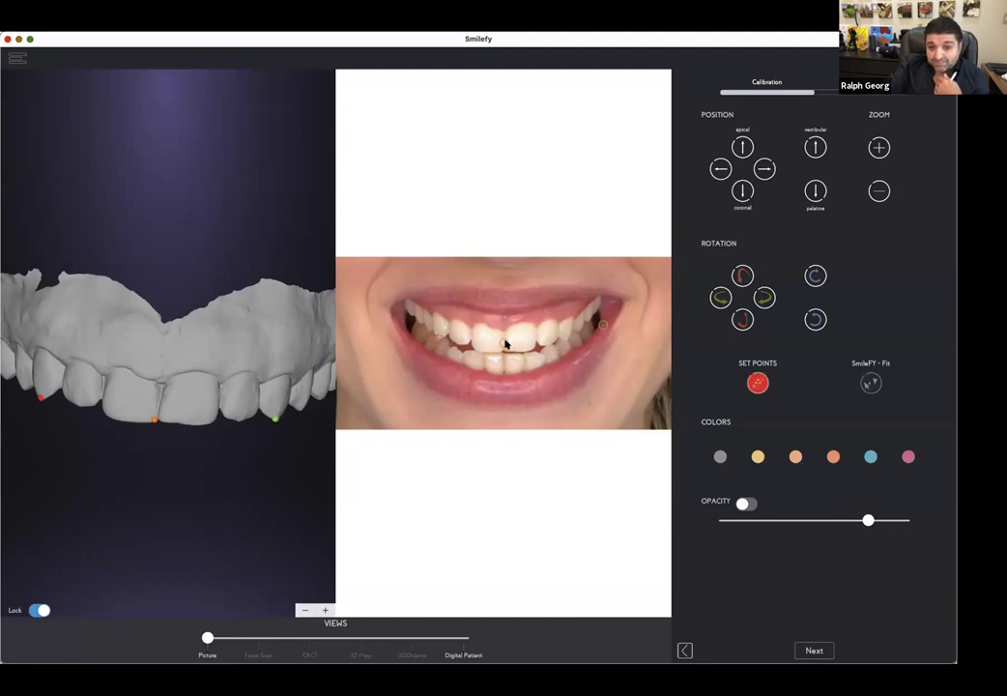
Step: Place the matching midline and canine-tip points on the smile photo and apply the set points to overlay the scan
left_click(603, 327)
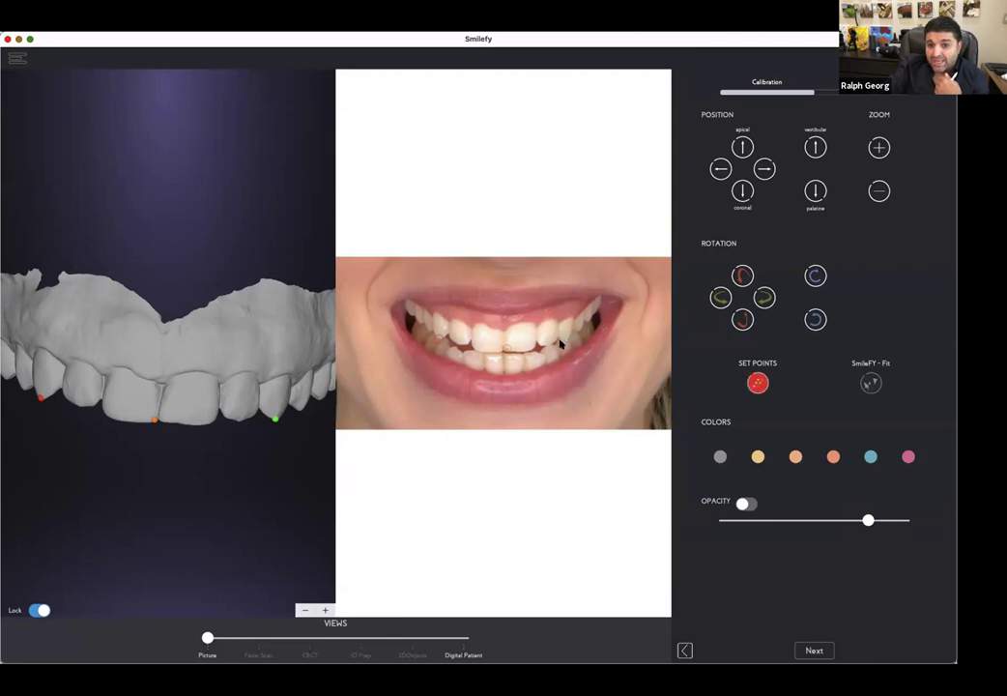
scroll(448, 171, "up", 5)
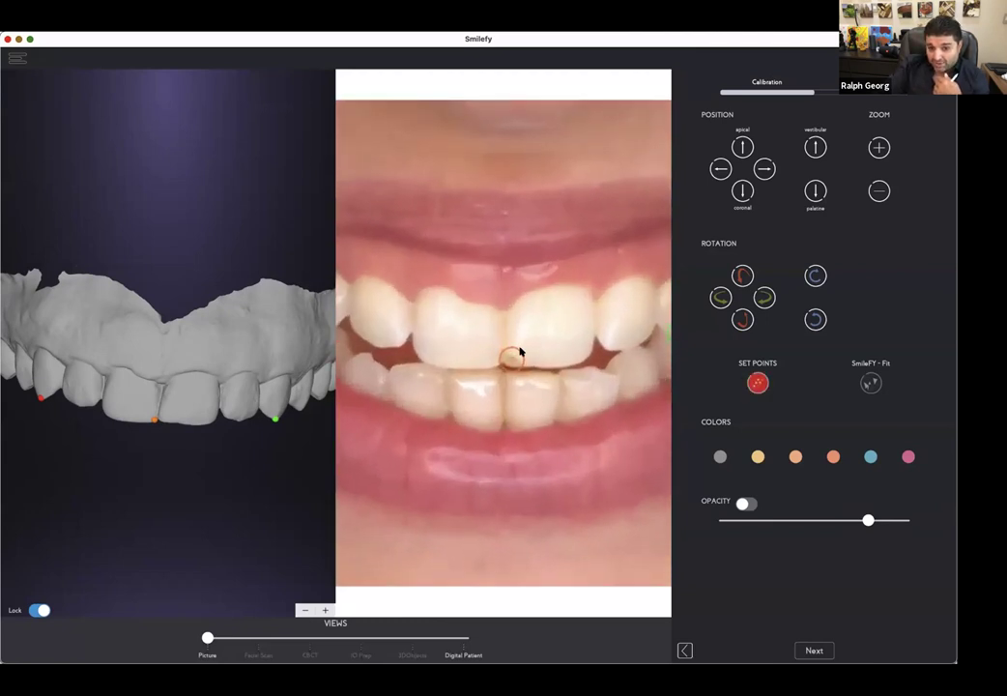
left_click_drag(501, 369, 494, 372)
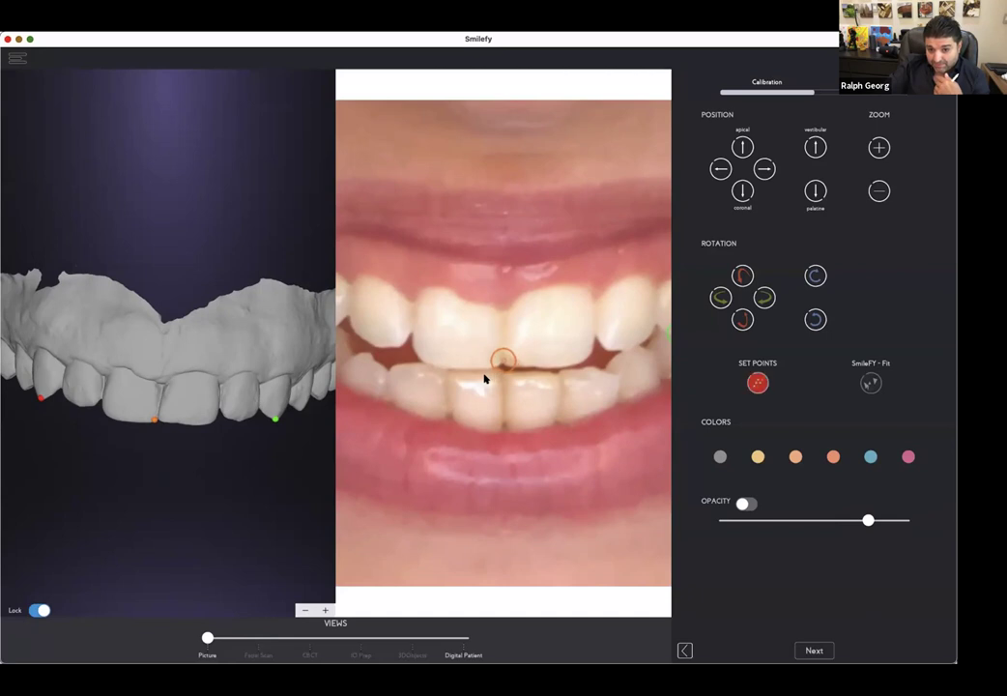
scroll(541, 362, "right", 3)
left_click(617, 336)
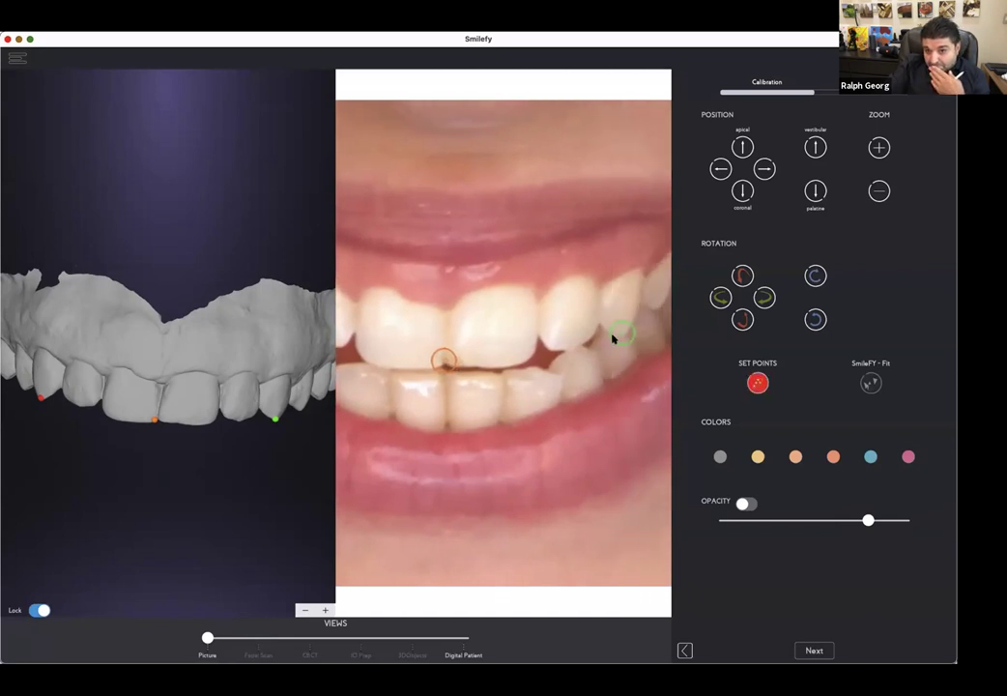
scroll(585, 346, "left", 2)
scroll(571, 350, "up", 3)
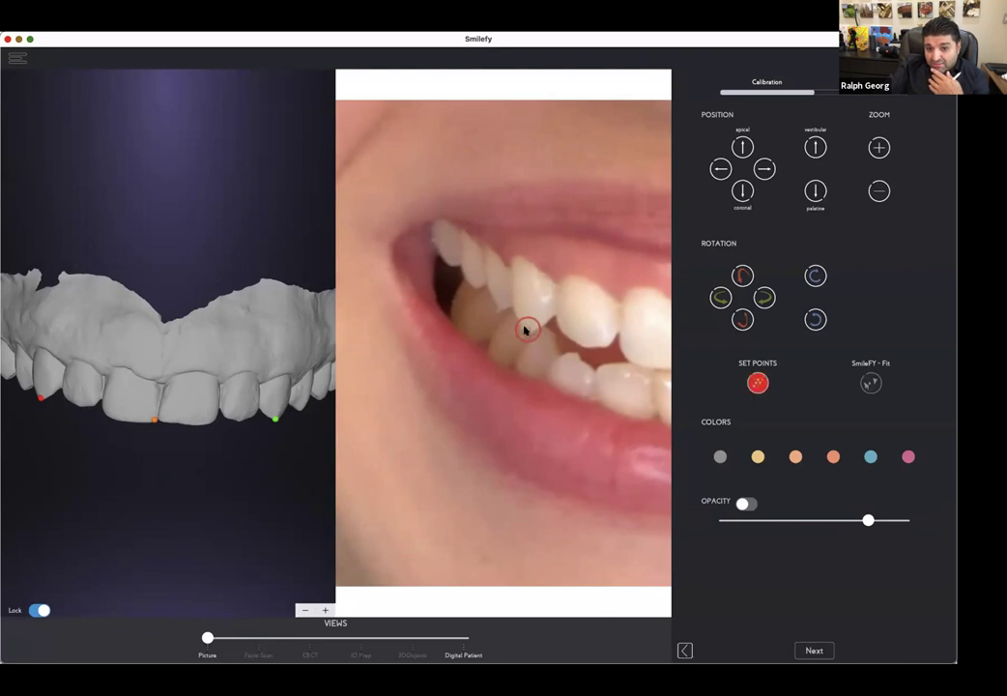
left_click(757, 384)
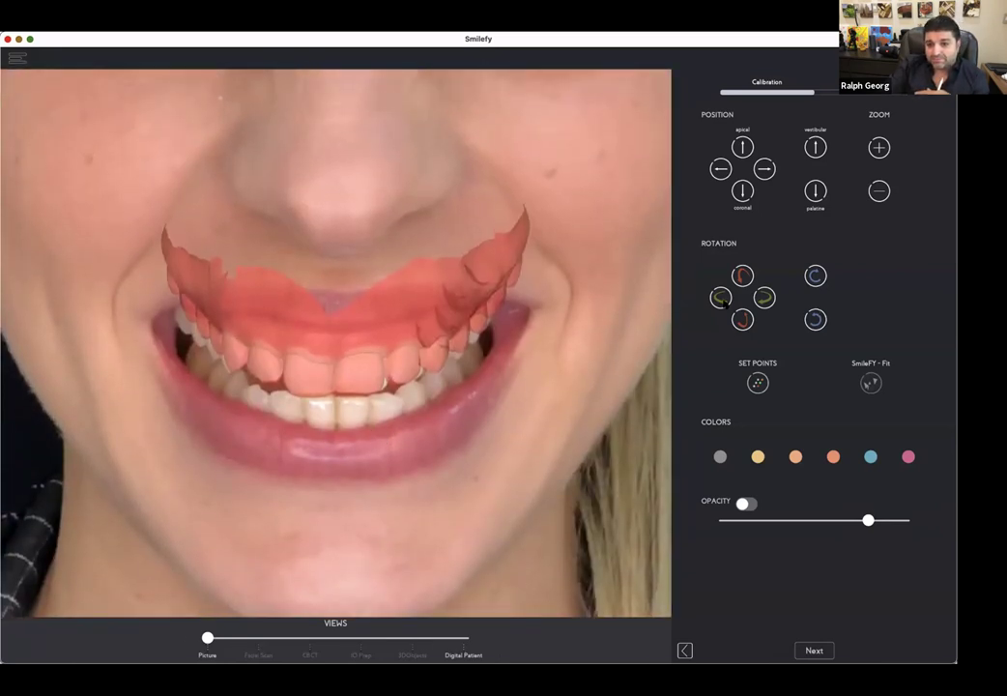
Step: Rotate the overlaid scan horizontally and vertically and shift it sideways to line it up with the photographed teeth
left_click(719, 300)
left_click(743, 320)
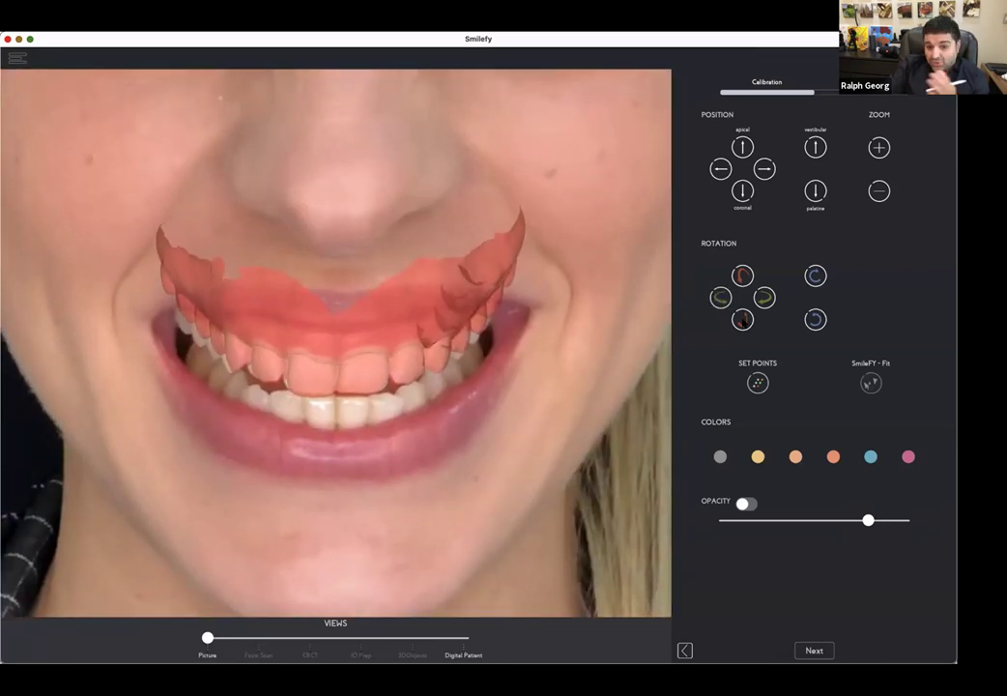
left_click(722, 170)
left_click(721, 170)
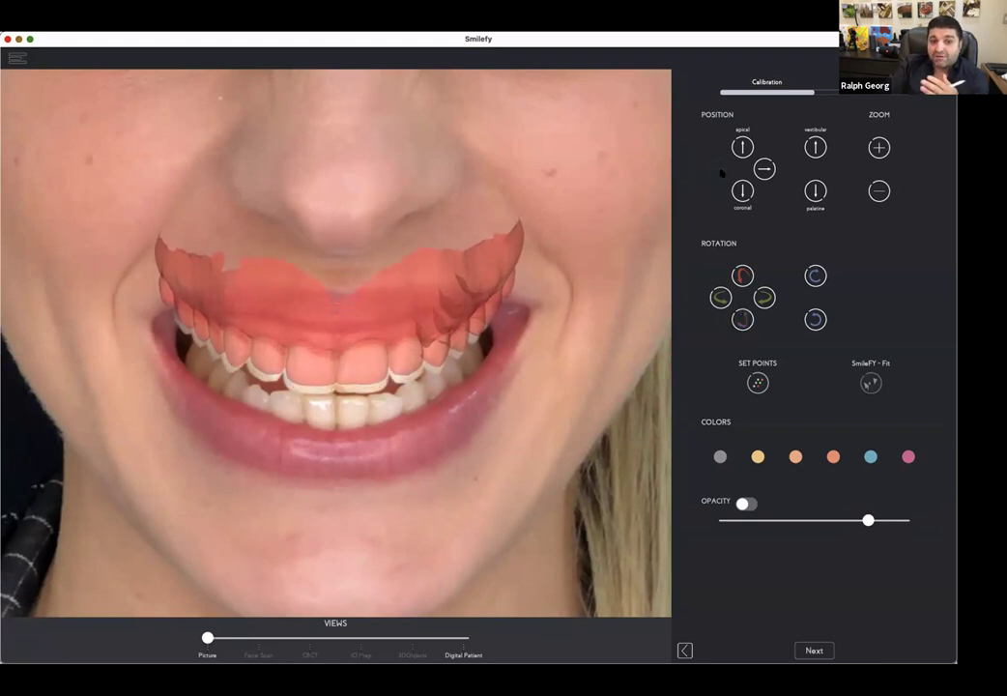
left_click(723, 299)
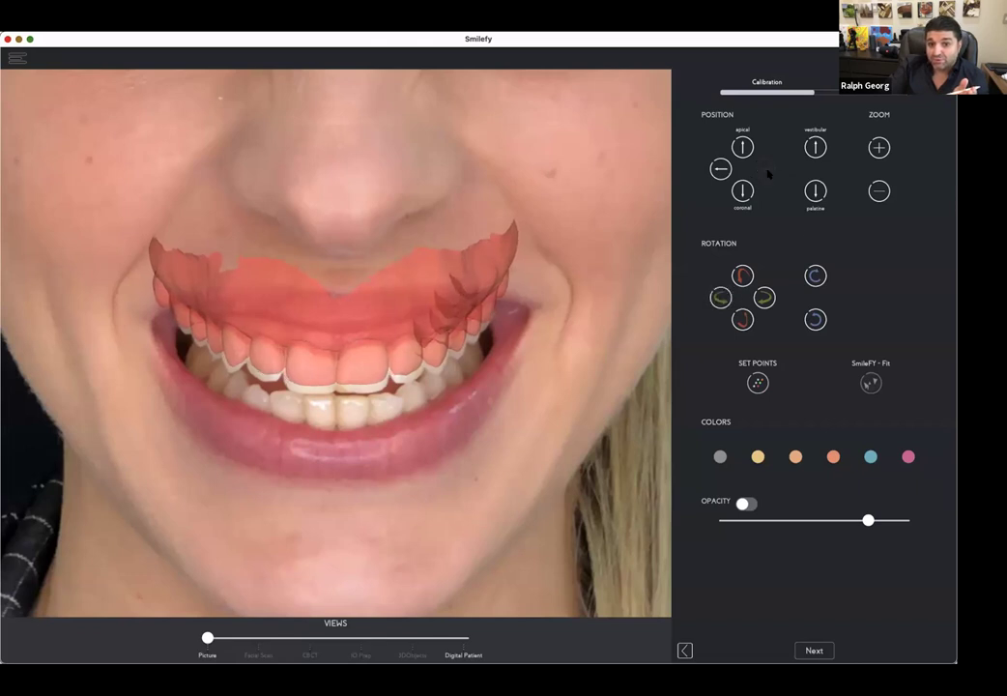
Step: Move the scan coronally to the incisal edges and turn it horizontally in the opposite direction
left_click(744, 191)
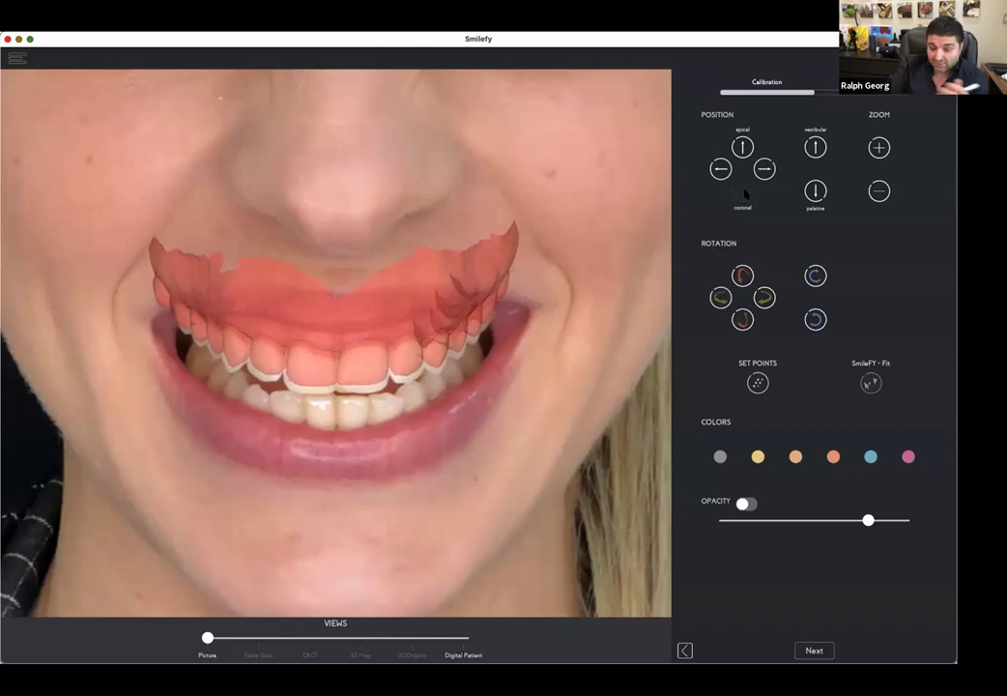
left_click(745, 193)
left_click(745, 194)
left_click(745, 193)
left_click(763, 298)
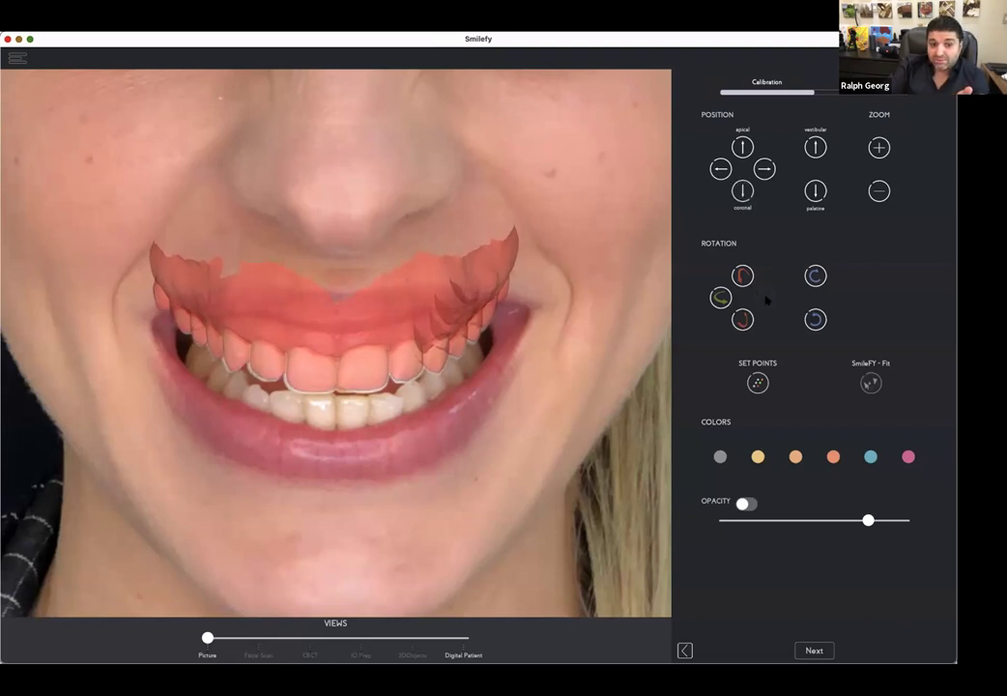
left_click(764, 298)
Step: Fine-tune the scan's roll, horizontal rotation and tilt, and enlarge it slightly to match the photographed teeth
left_click(821, 280)
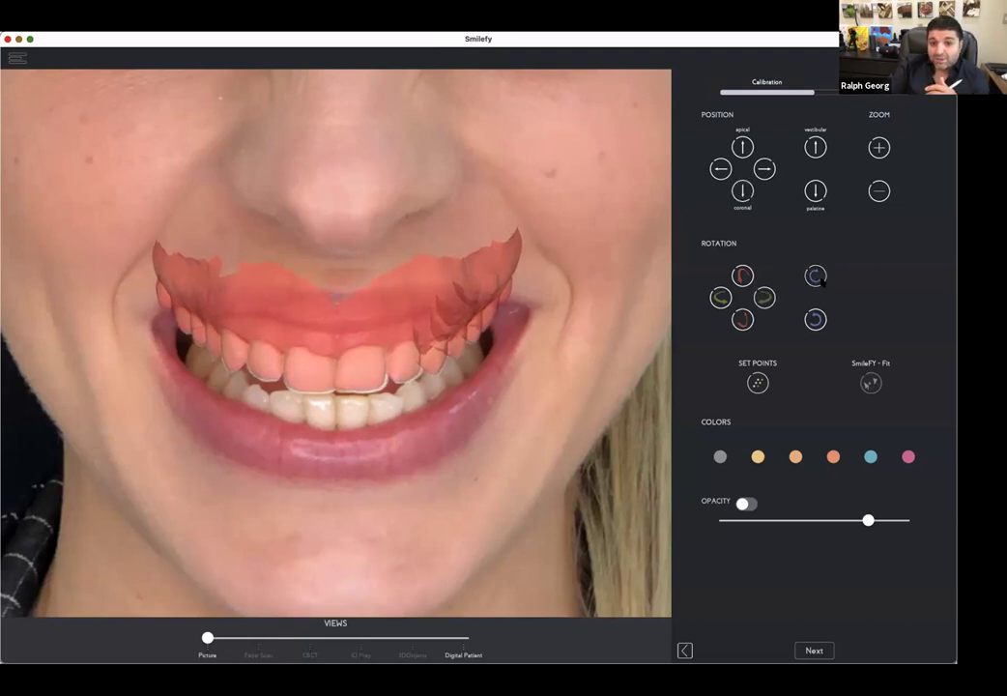
left_click(815, 319)
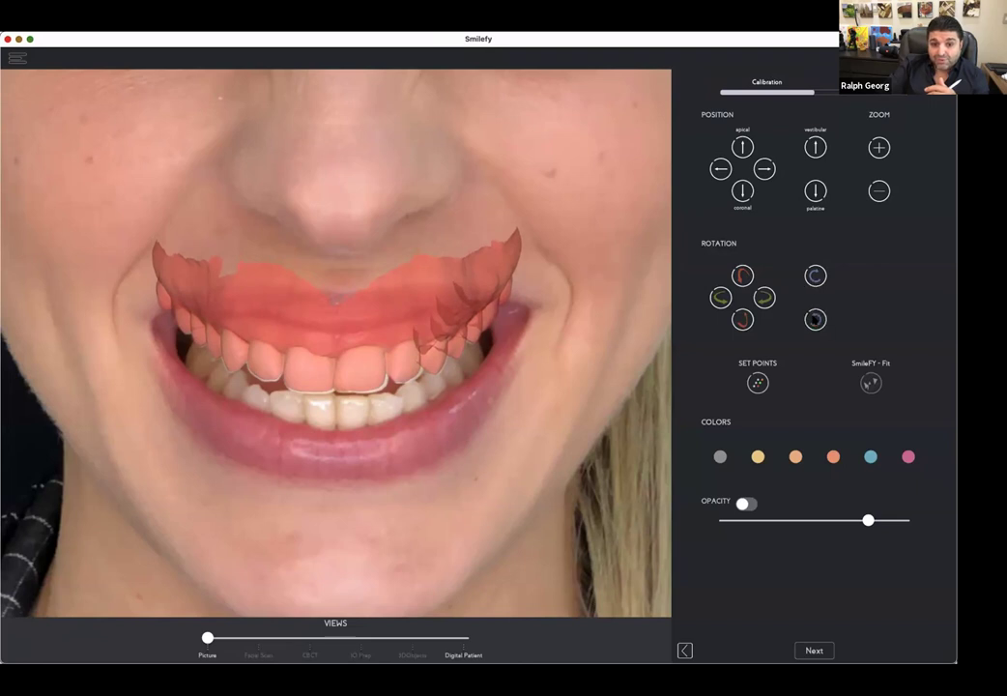
left_click(721, 298)
left_click(720, 298)
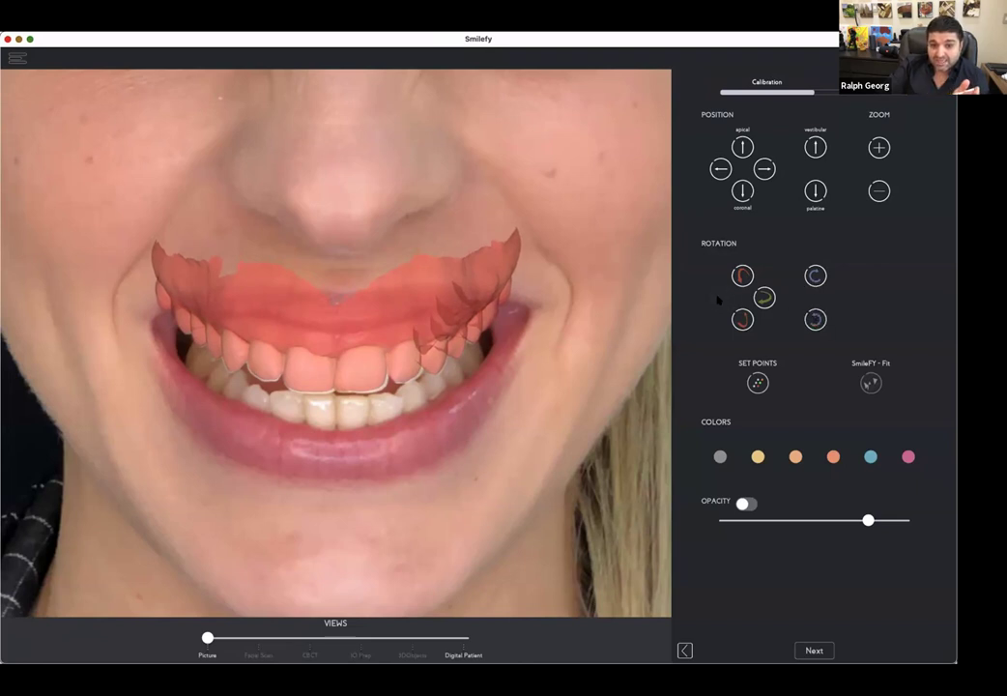
left_click(721, 297)
left_click(742, 275)
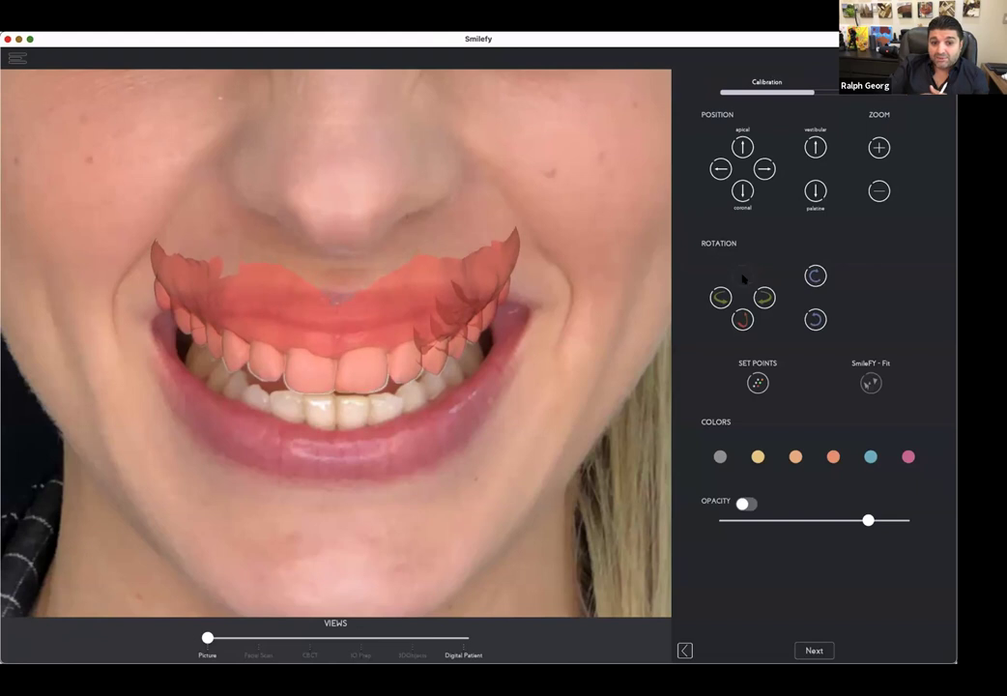
left_click(879, 150)
left_click(878, 150)
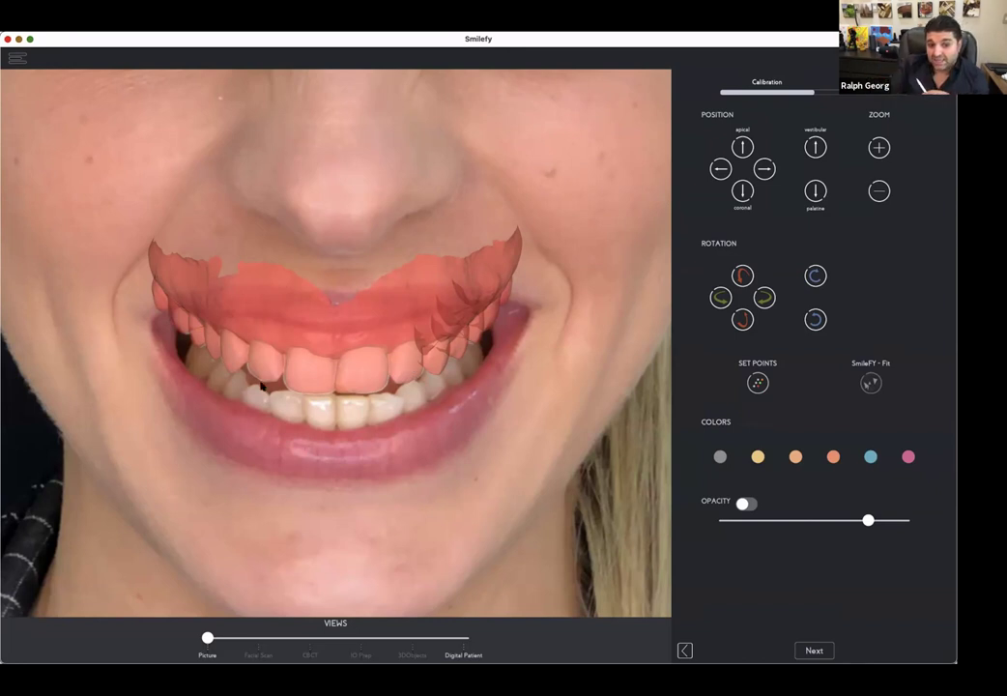
Step: Finish the calibration, save it to the patient's case and open the AI Smile Simulation from the case management
left_click(815, 650)
left_click(481, 349)
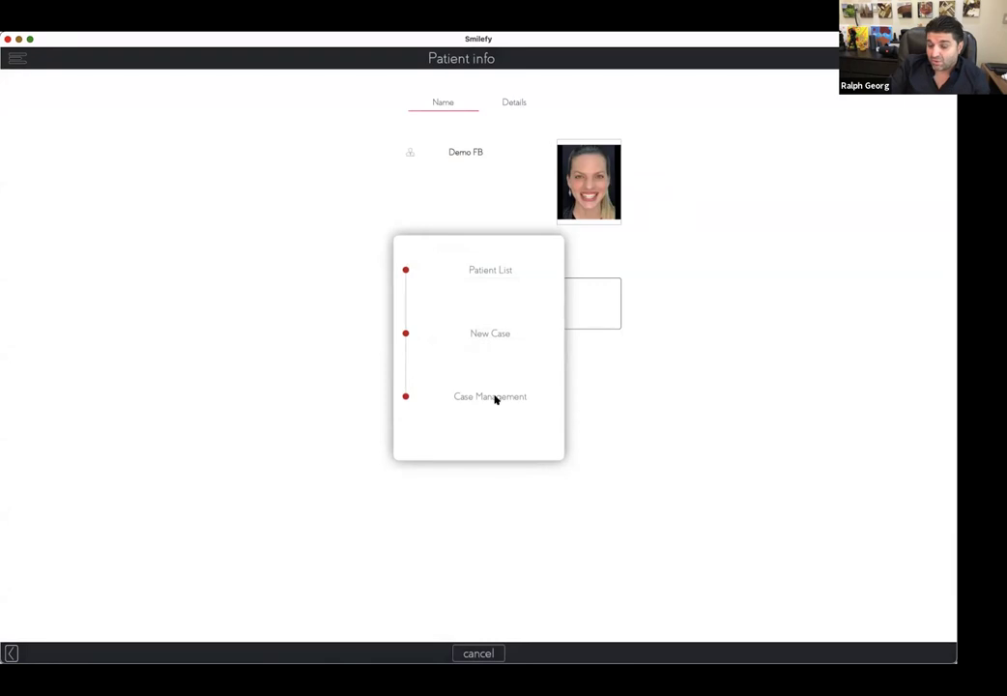
left_click(495, 398)
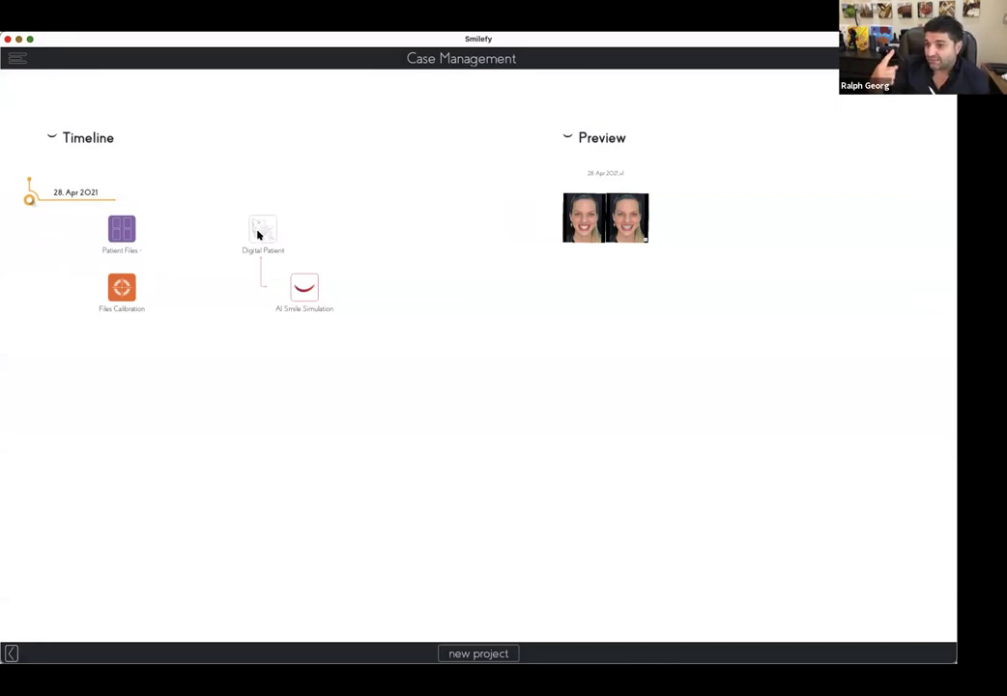
left_click(302, 292)
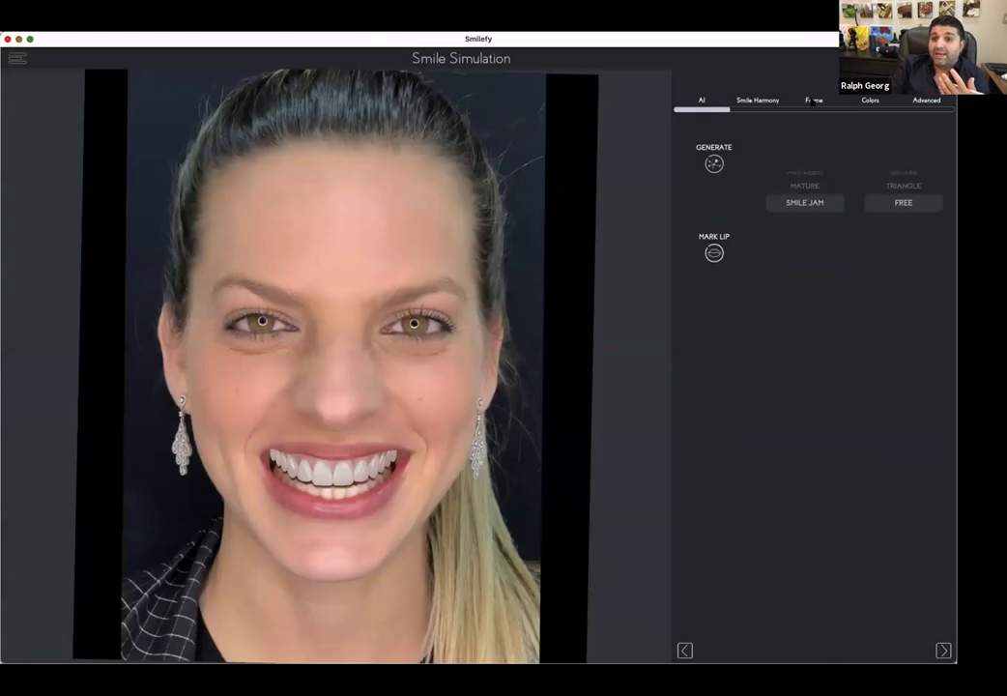
Step: In the Frame settings, switch the view to Shapes and set the IO scan opacity to fully shown
left_click(814, 101)
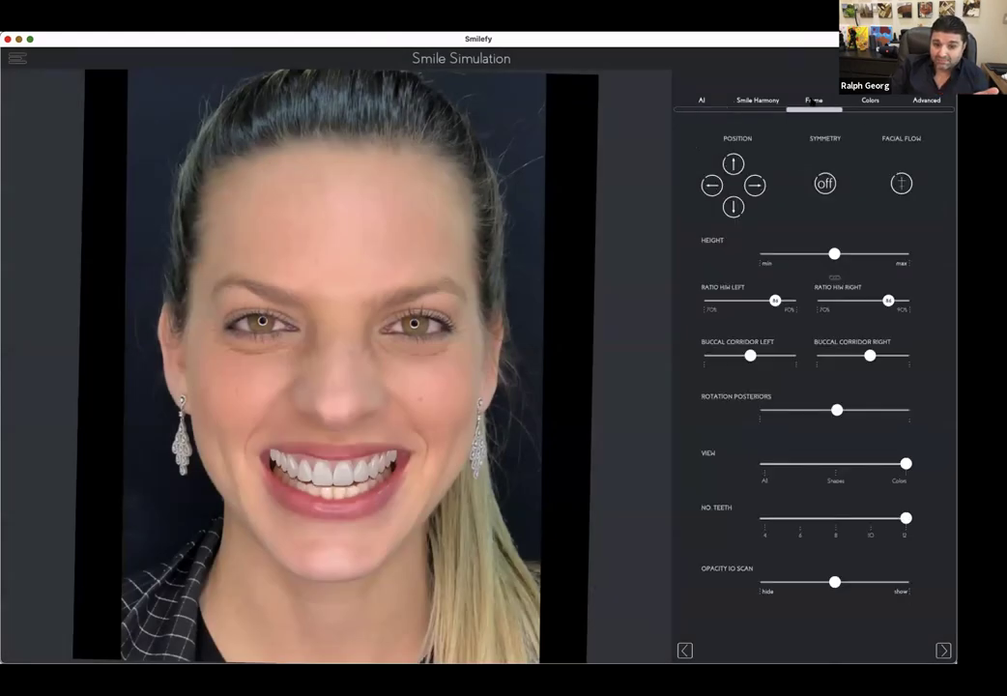
left_click(829, 467)
scroll(481, 364, "up", 5)
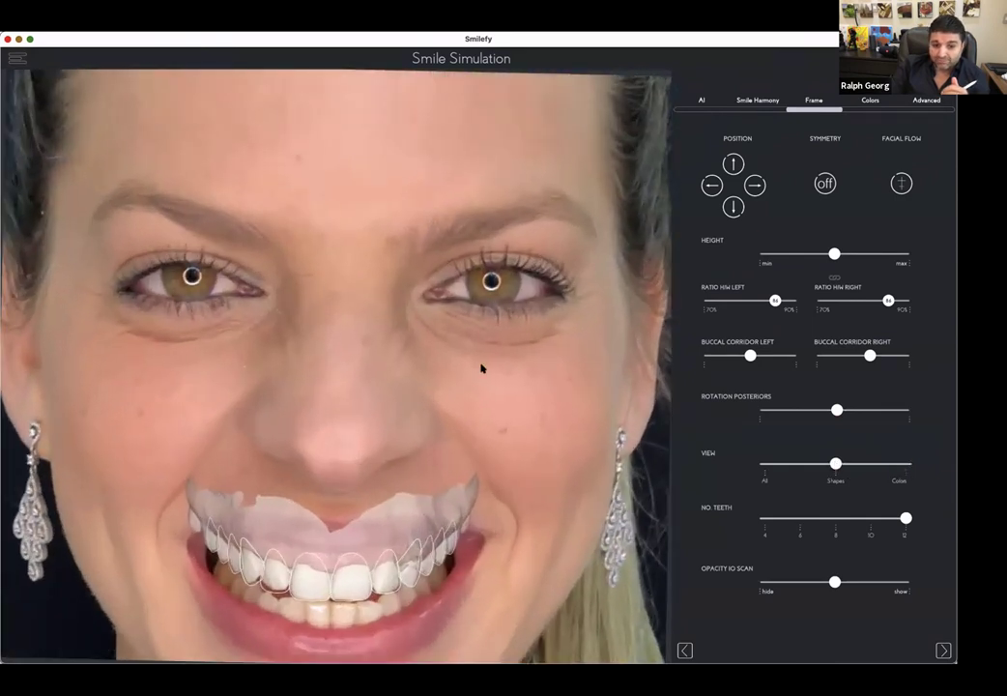
scroll(473, 424, "down", 5)
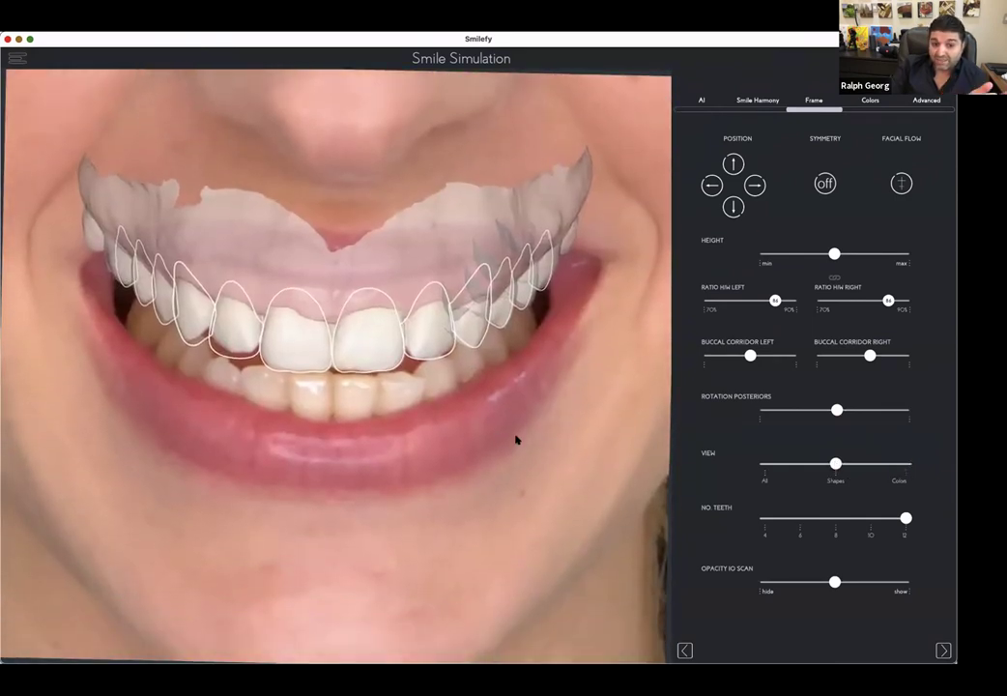
left_click_drag(834, 583, 904, 582)
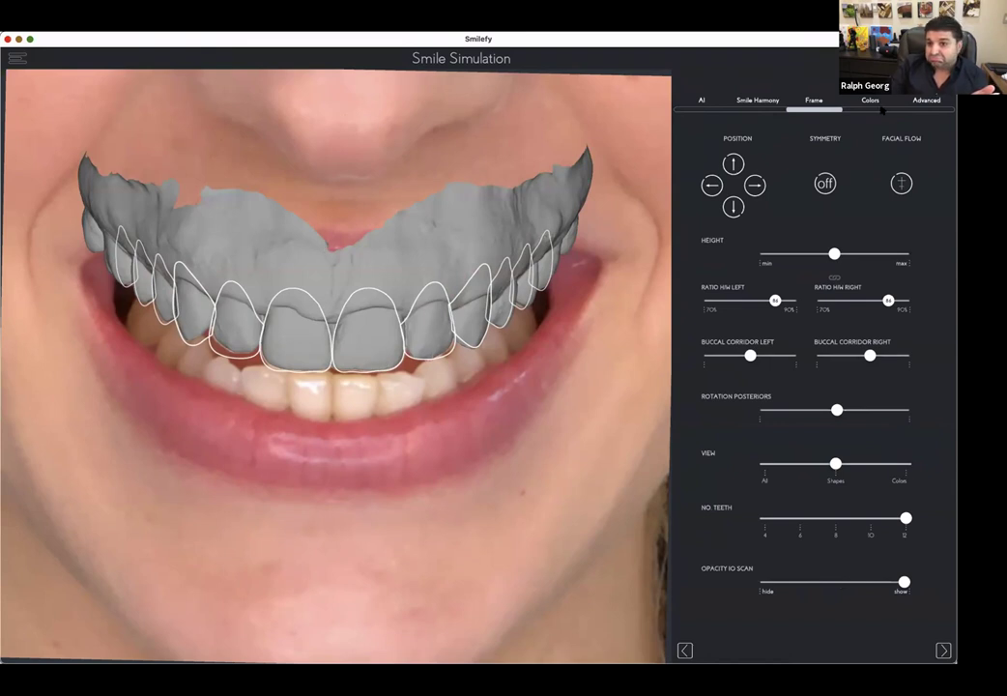
Step: In the Advanced settings, show the Shapes view and nudge the premolar outlines on the patient's left side outward to fit the scan
left_click(928, 100)
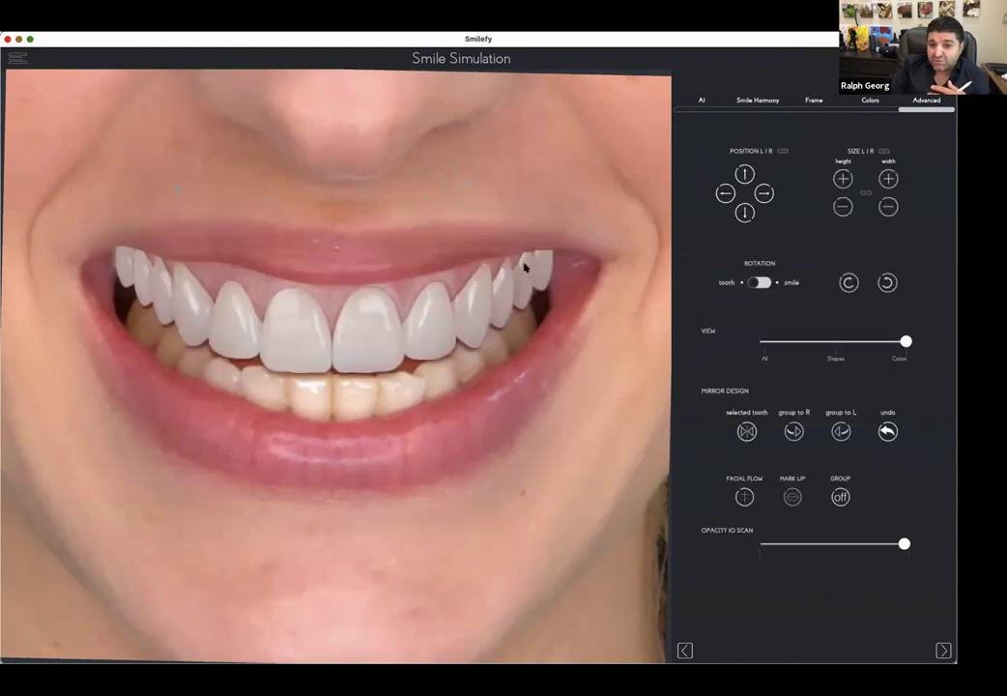
left_click(836, 341)
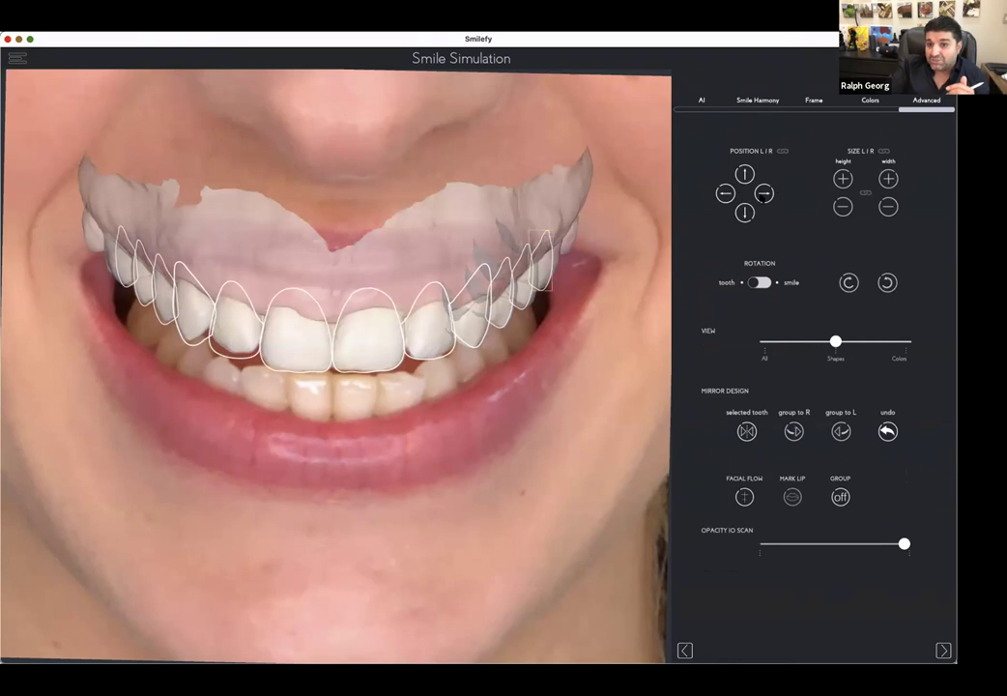
left_click(522, 258)
left_click(522, 258)
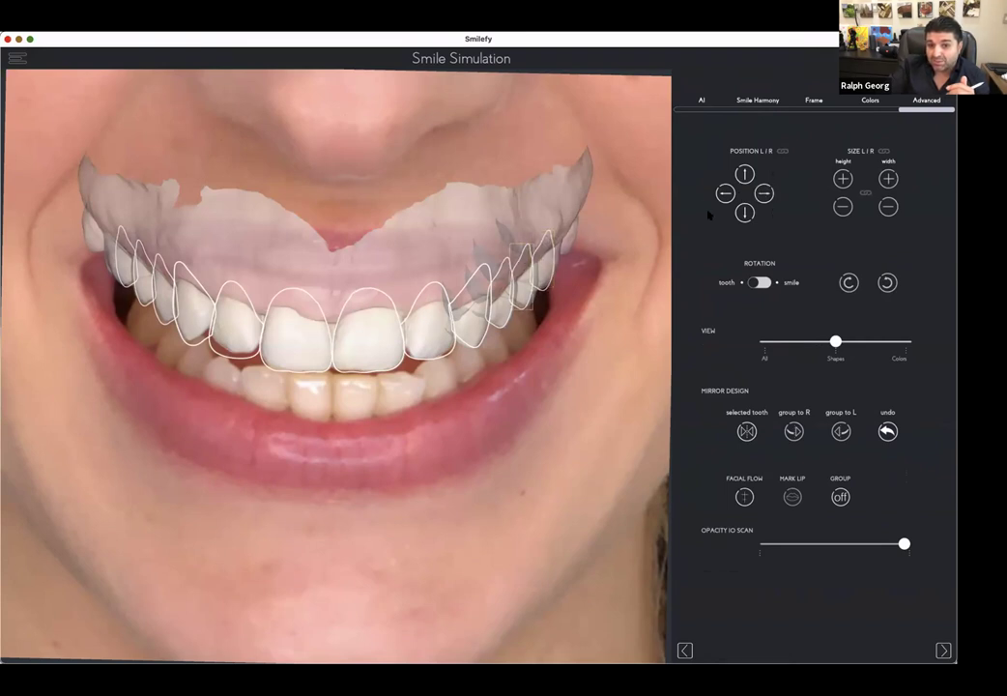
left_click(765, 194)
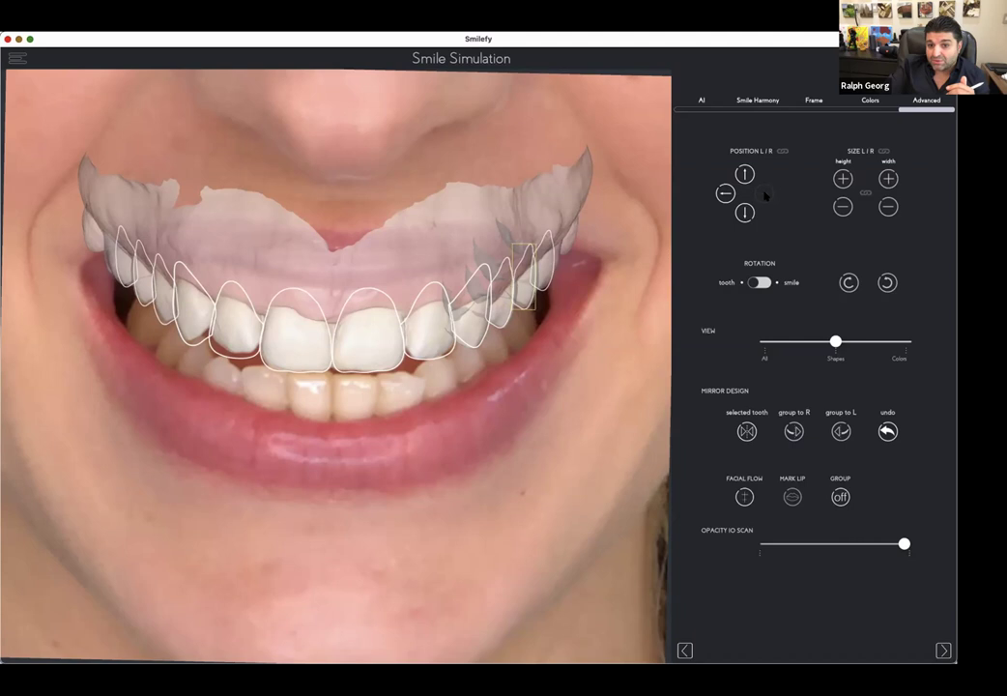
left_click(743, 174)
left_click(498, 270)
left_click(764, 193)
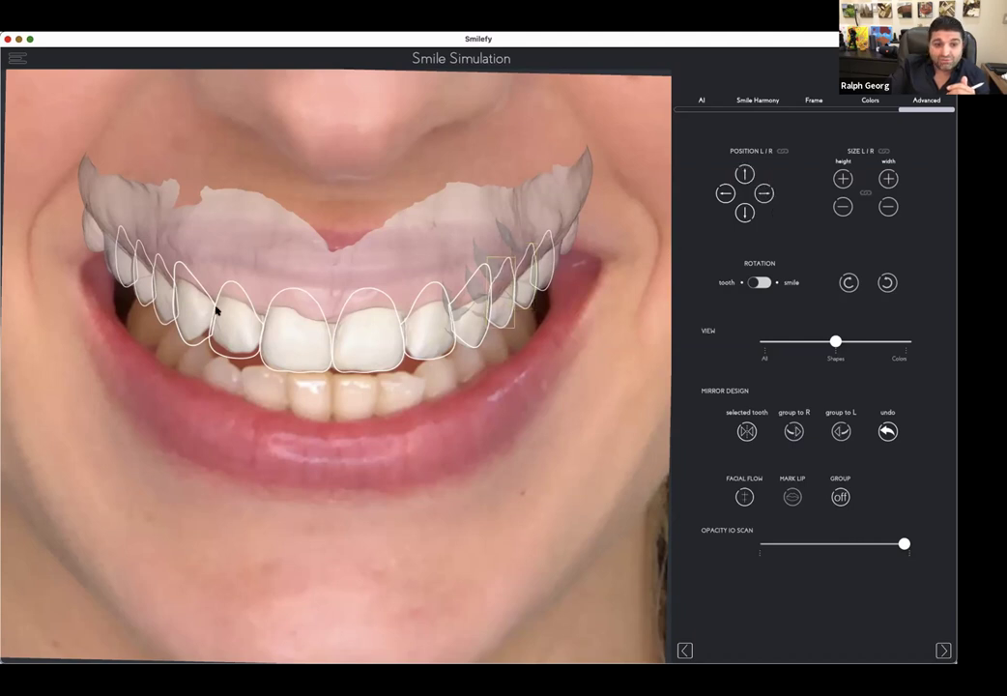
Step: Nudge the posterior tooth outlines on the patient's right side outward and rotate the frontmost premolar outline to follow the scan
left_click(135, 249)
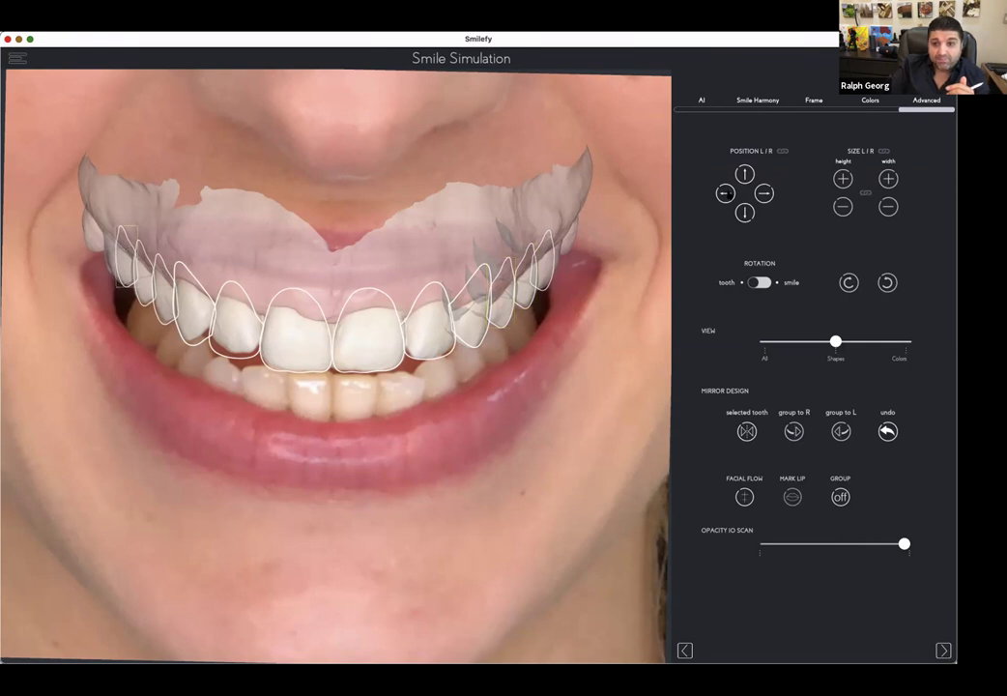
left_click(725, 193)
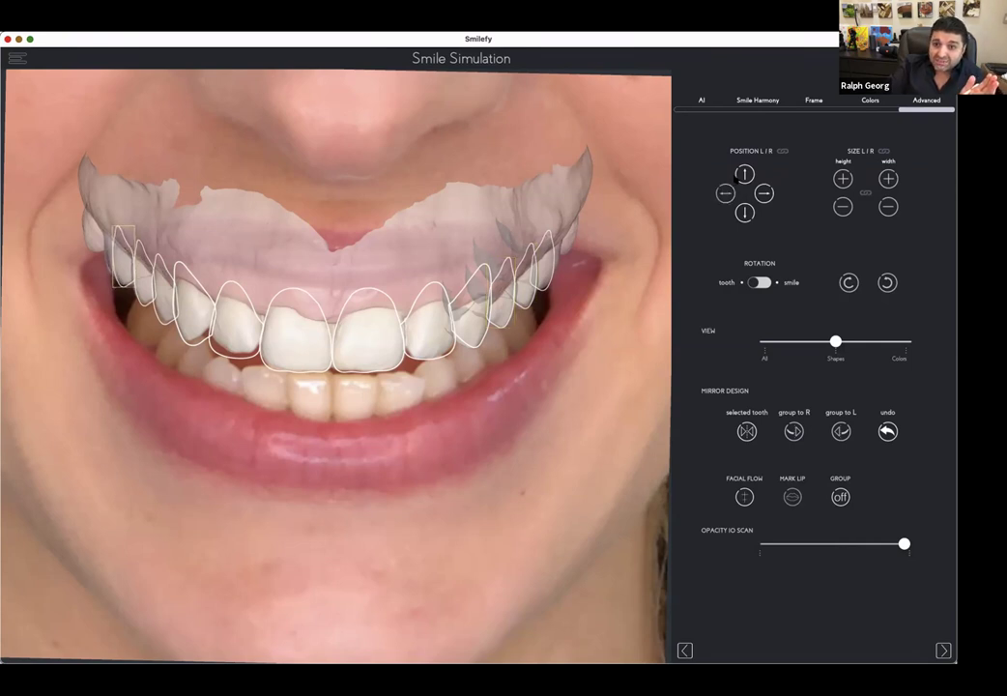
left_click(142, 253)
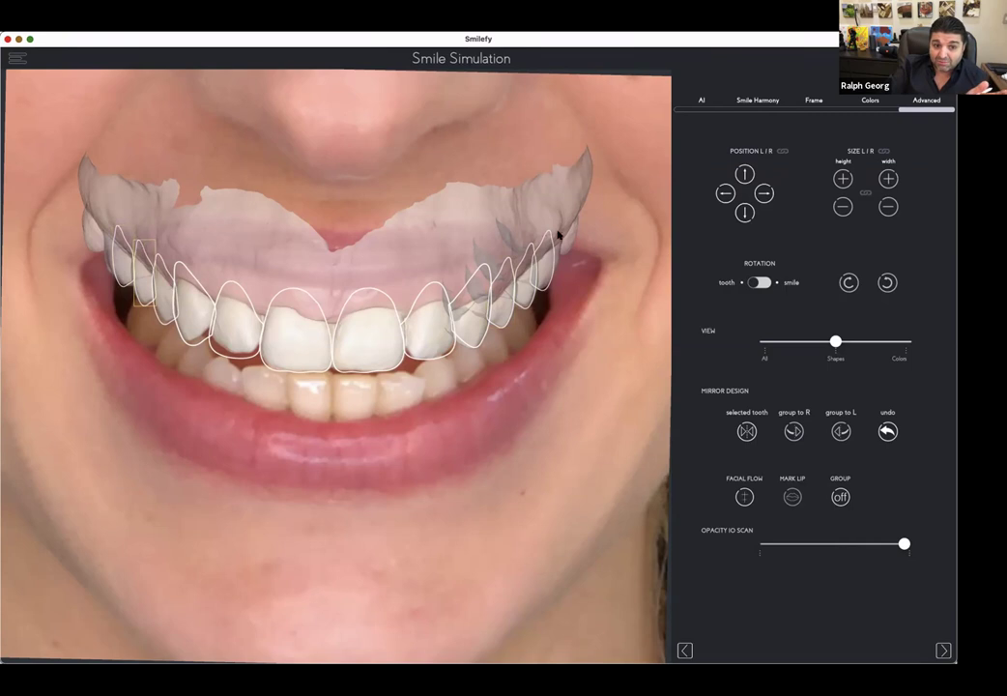
left_click(724, 193)
left_click(724, 193)
left_click(724, 193)
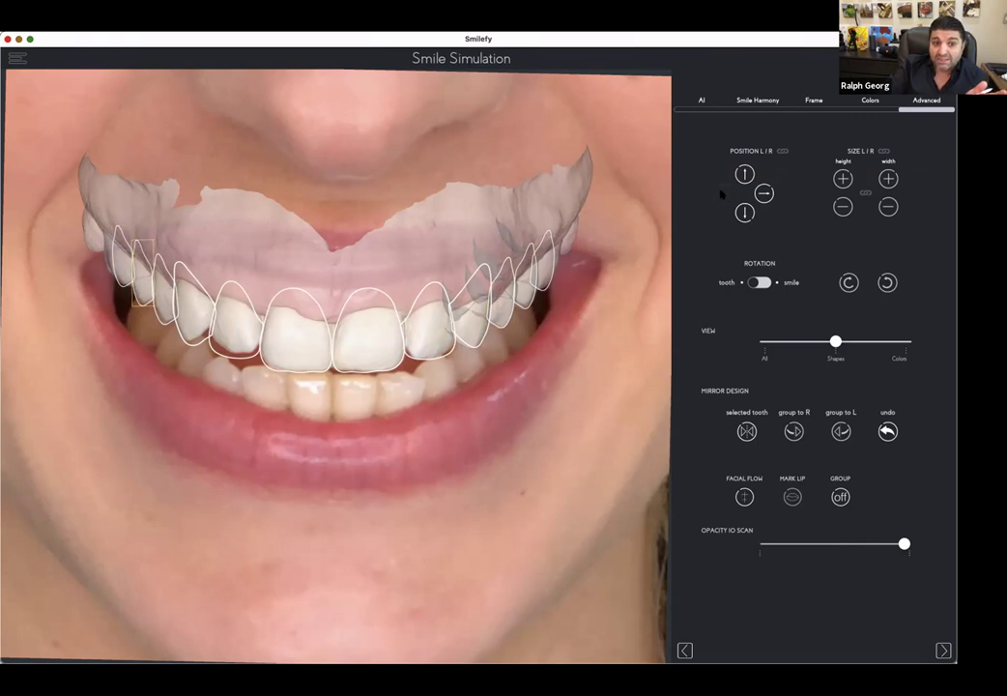
left_click(166, 271)
left_click(764, 193)
left_click(888, 282)
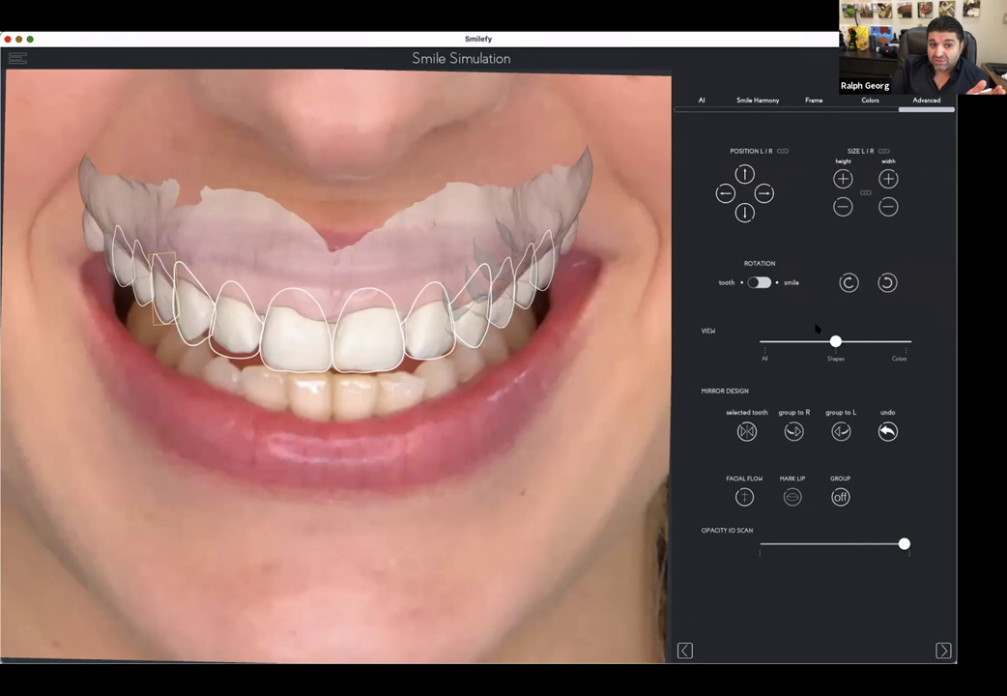
Step: Reduce the height of the posterior tooth outlines on the patient's right side to match the scan
left_click(843, 209)
left_click(137, 275)
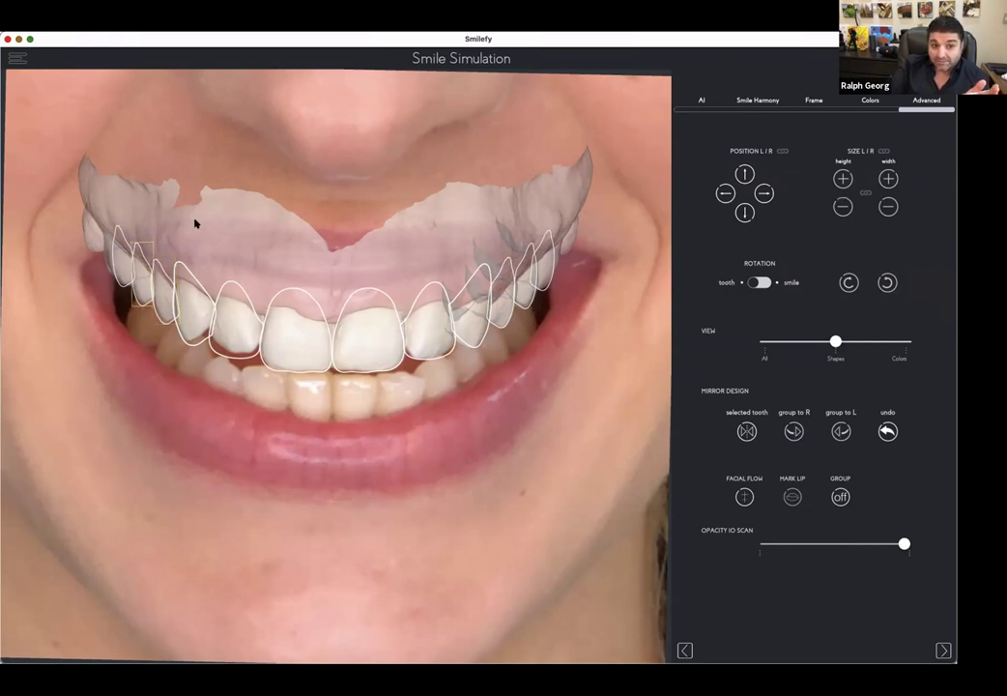
left_click(118, 261)
left_click(844, 207)
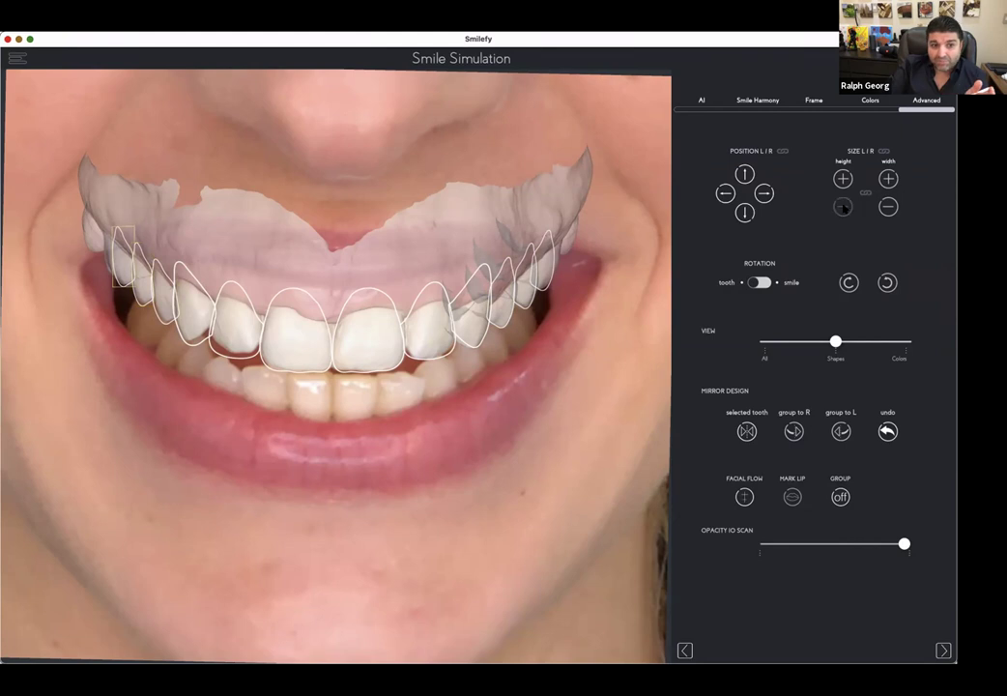
Step: Move the canine outline on the patient's left side down and slightly toward the midline, and make the IO scan fully opaque
left_click(466, 341)
left_click(744, 213)
left_click(725, 194)
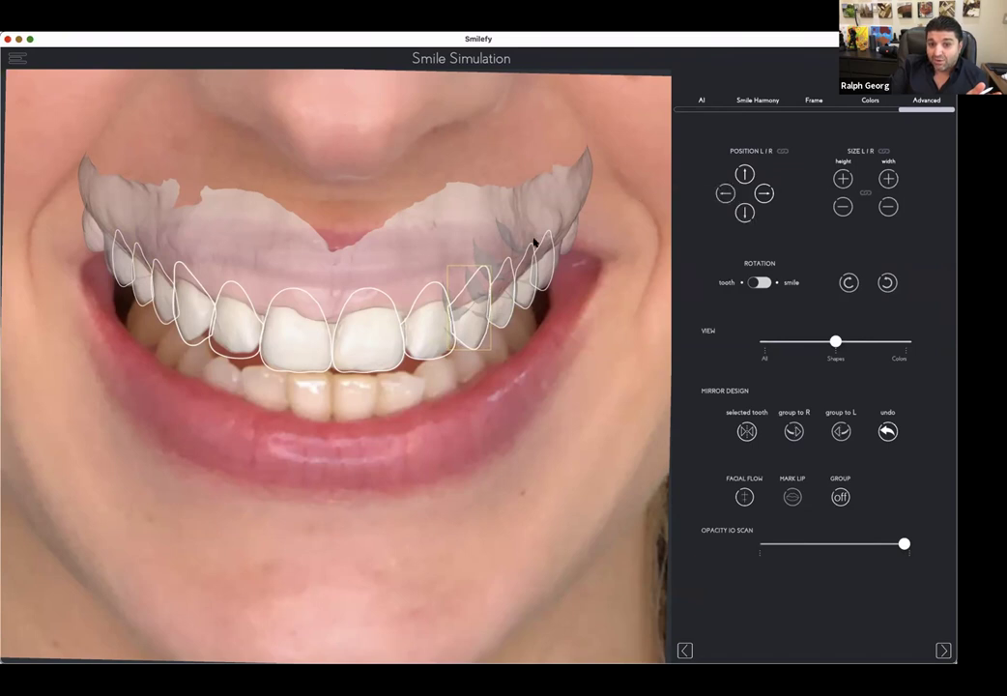
left_click(209, 295)
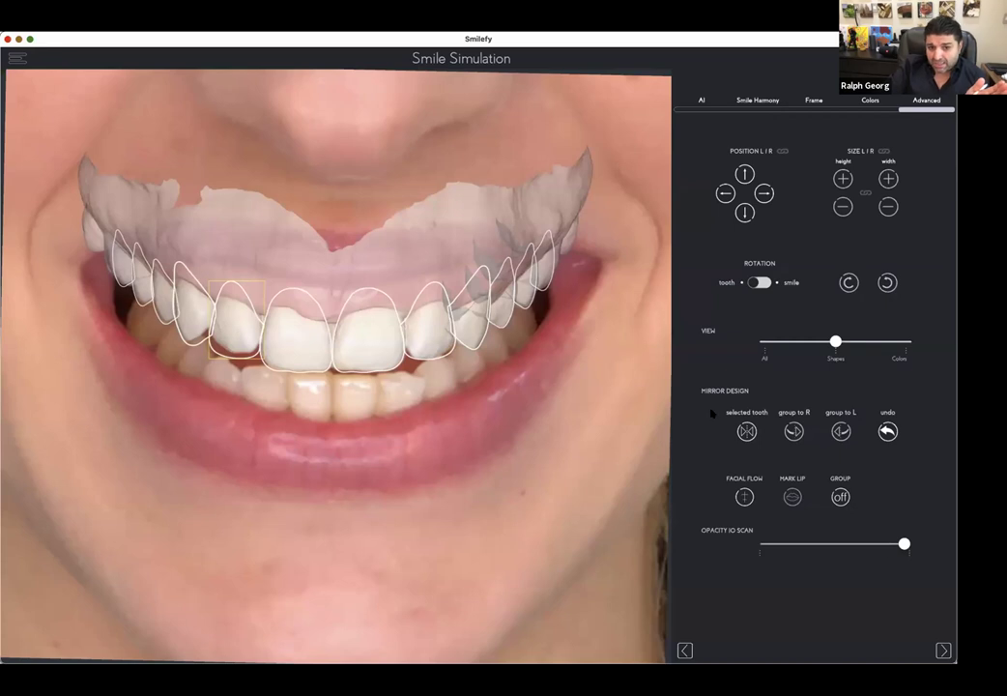
left_click_drag(880, 543, 904, 543)
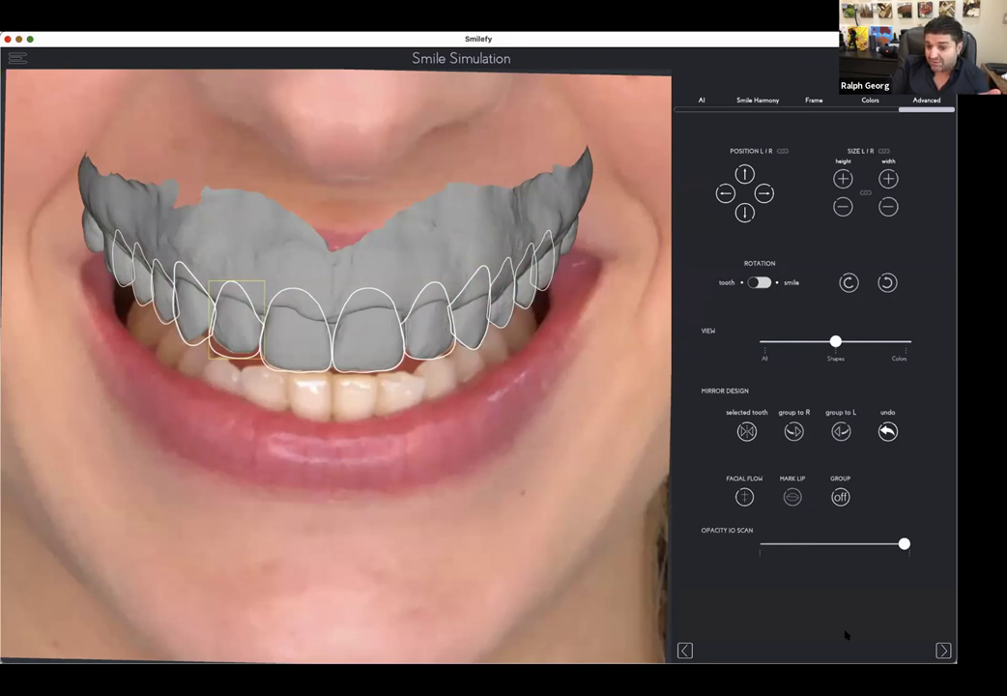
Step: Finish the smile simulation, save the version to the patient's case without a note and open the case management
left_click(945, 651)
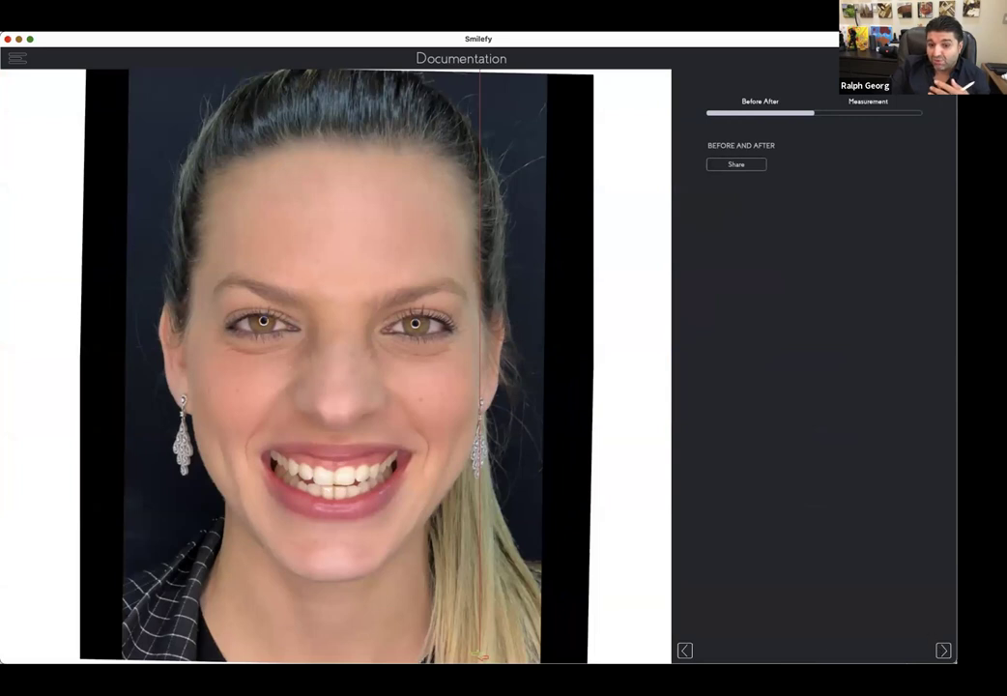
left_click(944, 650)
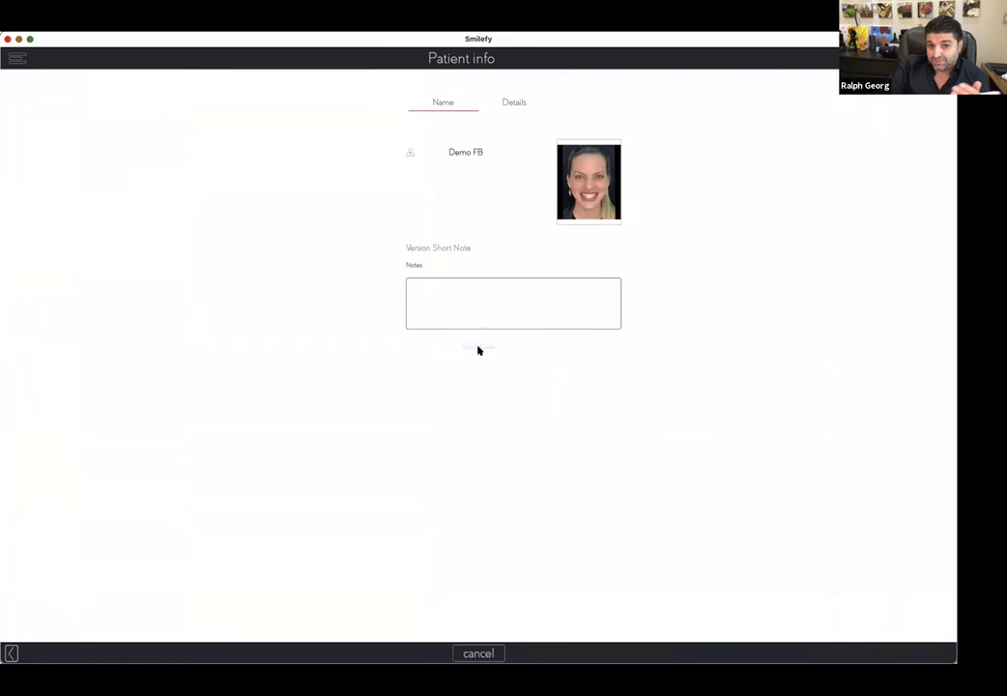
left_click(477, 348)
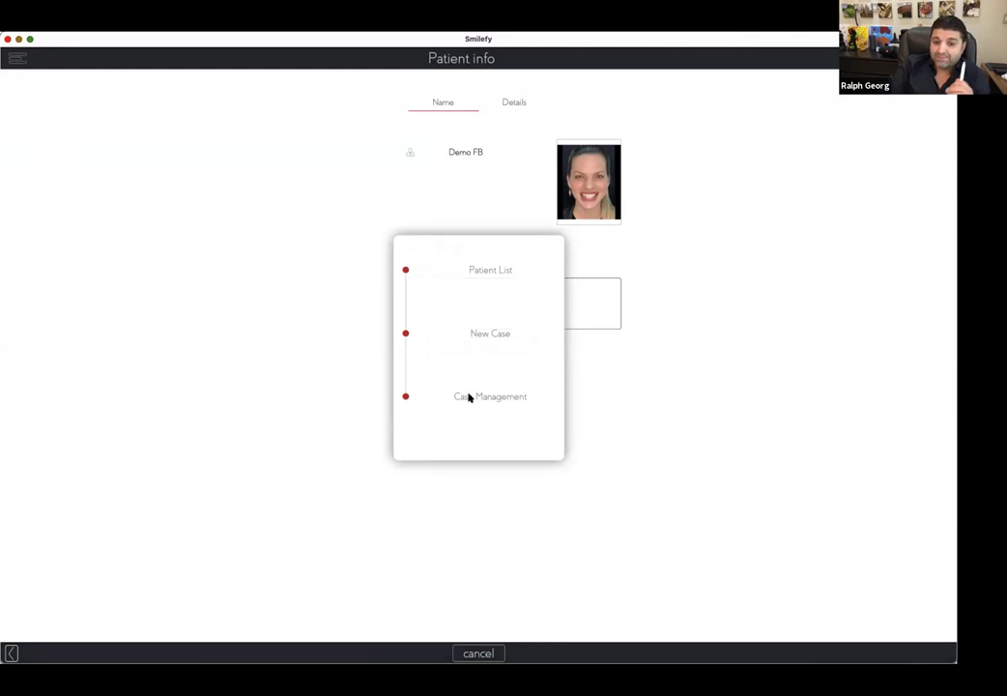
left_click(469, 397)
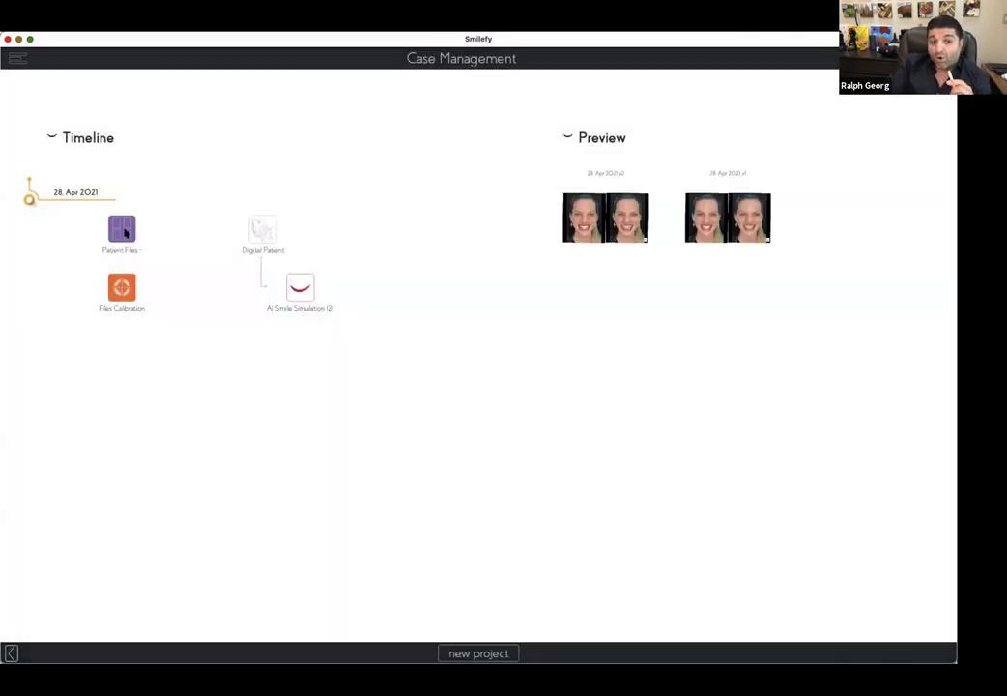
Step: Open the patient files, add a CBCT model to the intraoral scans and 3D objects, and start the calibration
left_click(124, 232)
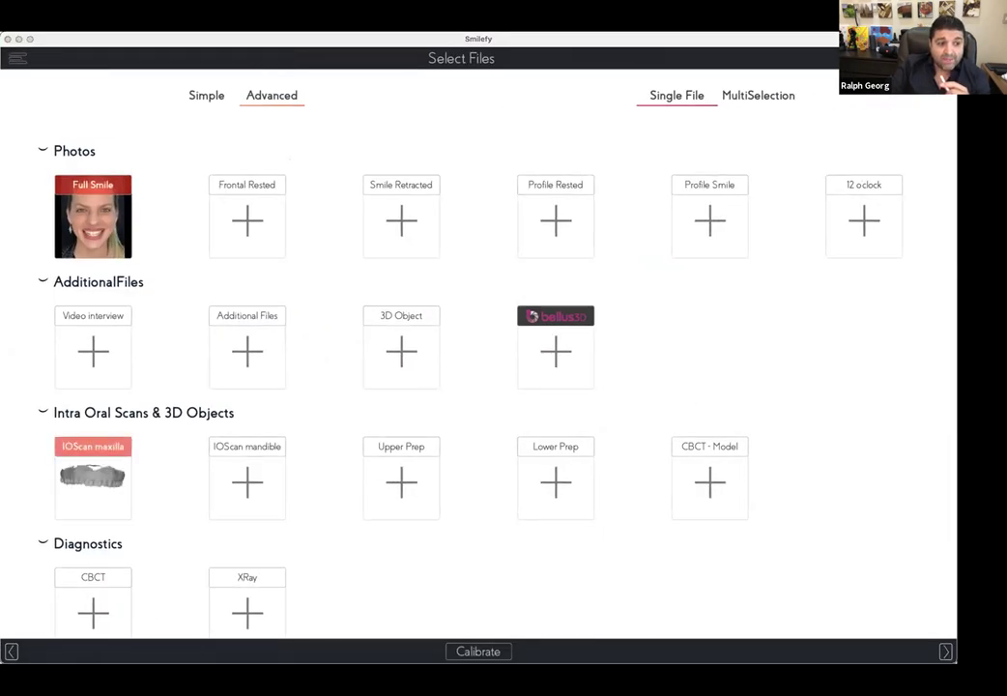
left_click(724, 482)
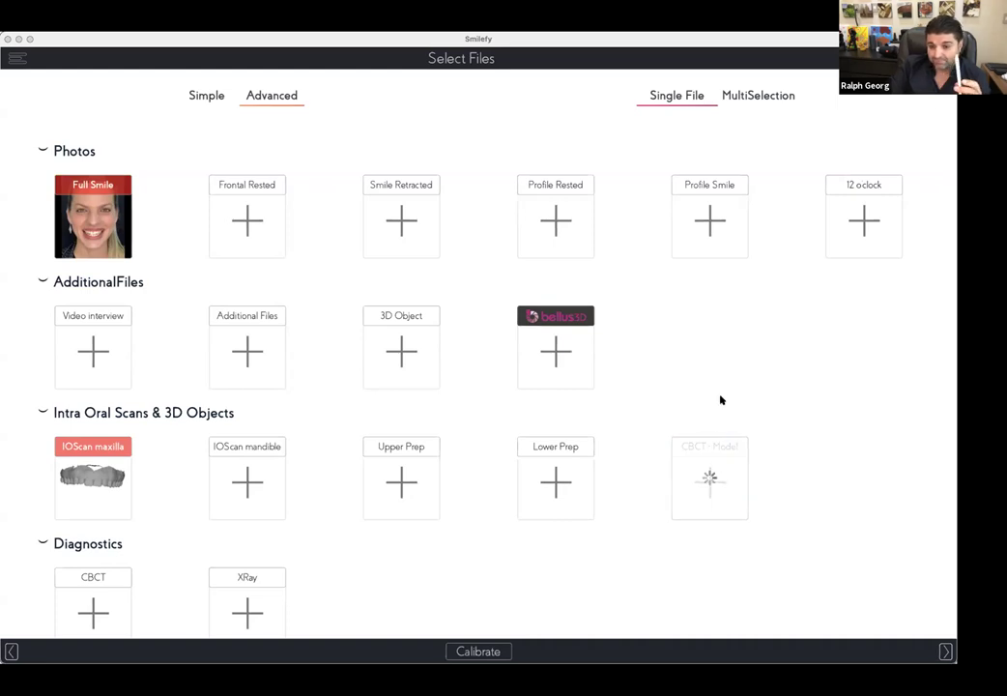
left_click(471, 656)
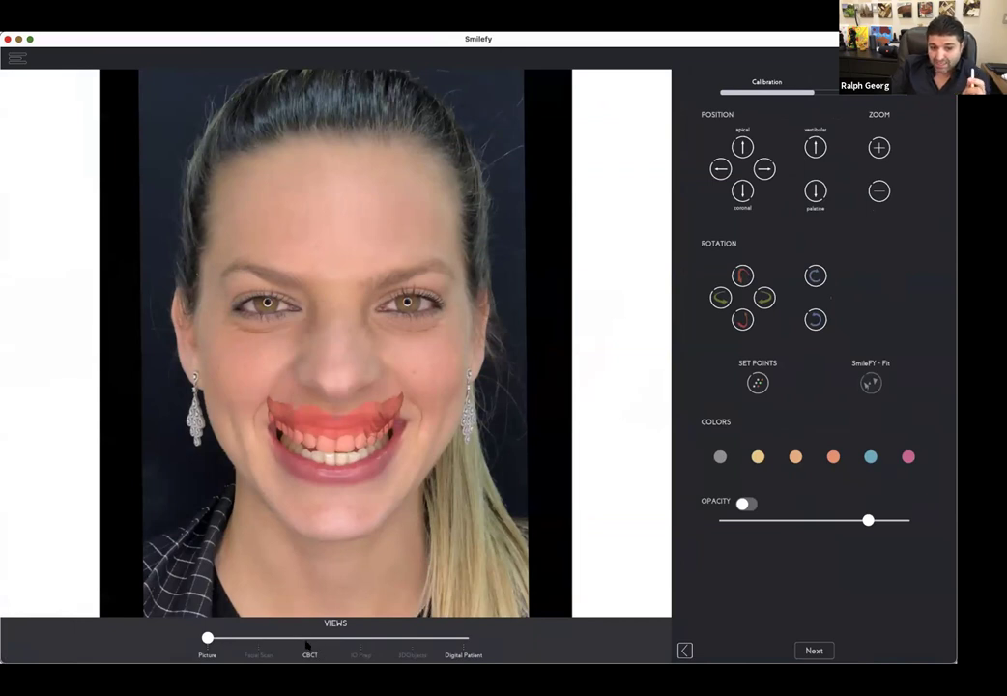
Step: In the CBCT view, mark matching points on both canine tips and a central incisor edge of both models and align them
left_click(307, 644)
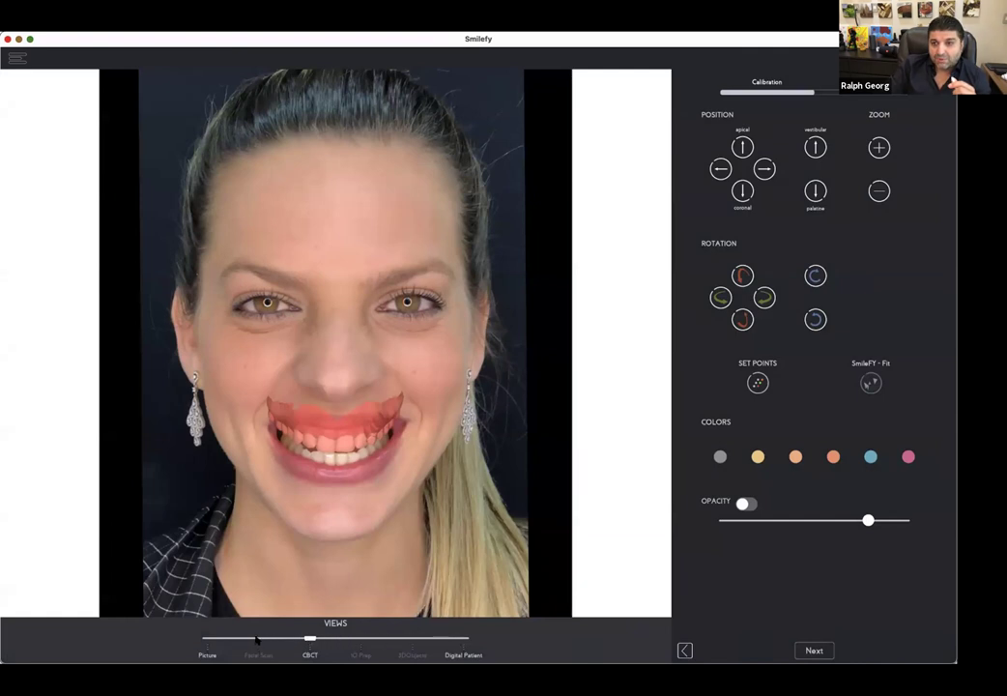
left_click_drag(256, 640, 295, 640)
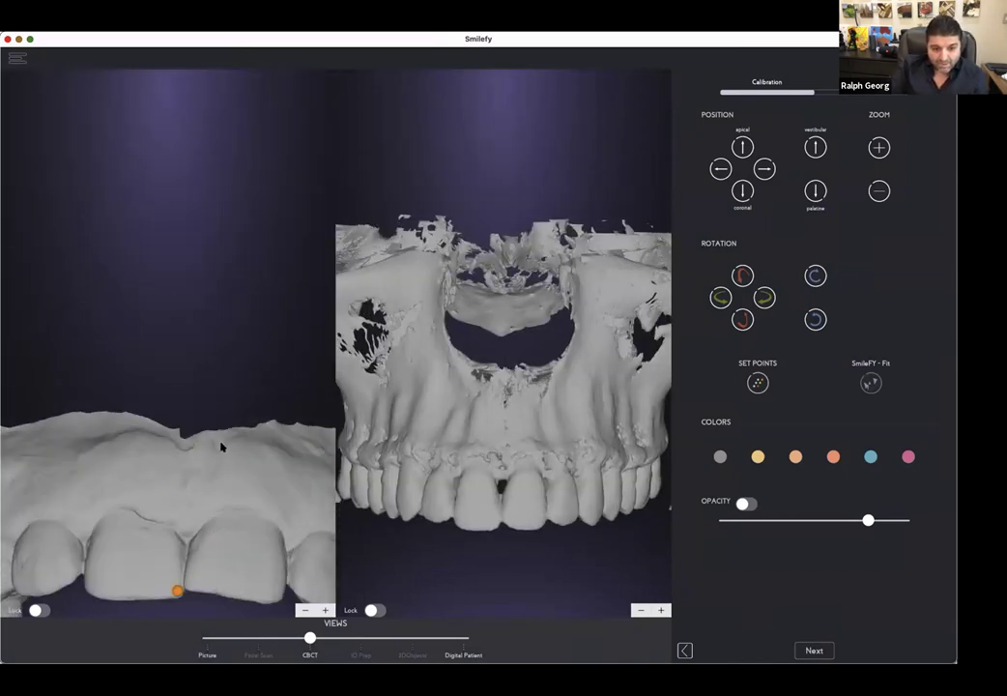
left_click_drag(207, 401, 208, 122)
mouse_move(236, 308)
left_mouse_down()
mouse_move(234, 224)
mouse_move(242, 292)
left_mouse_up()
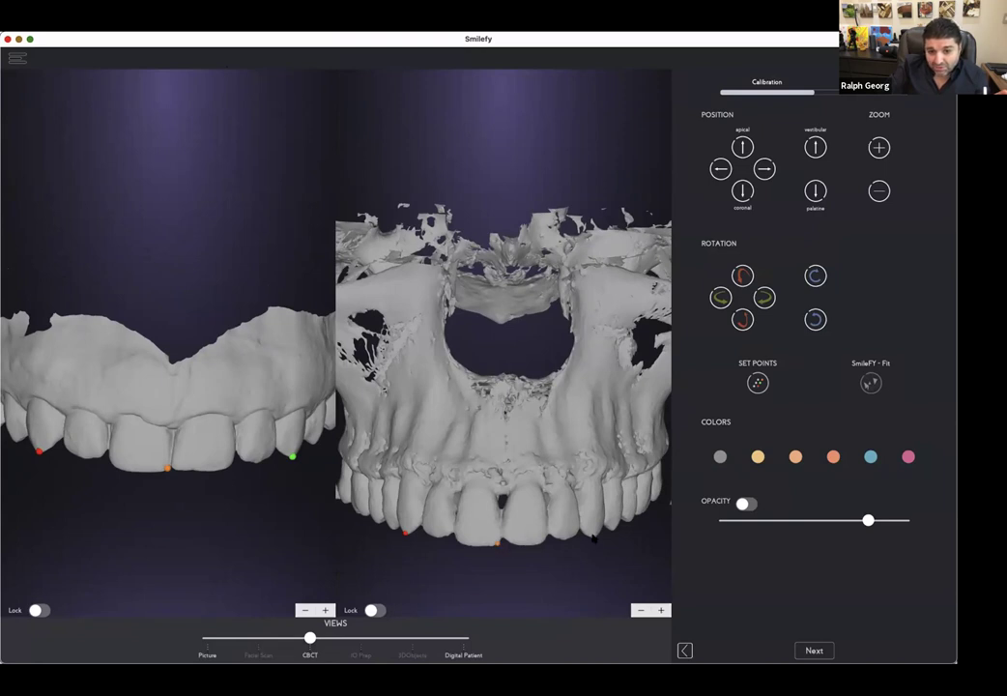
left_click(758, 383)
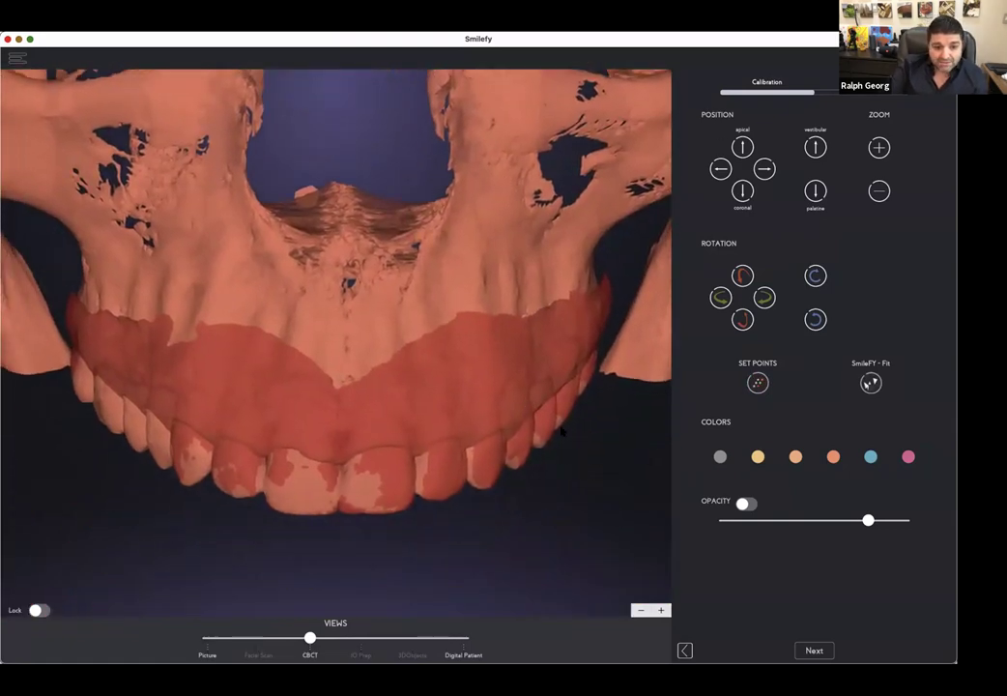
Step: Adjust the CBCT model's tilt from the side view and move it in the palatine direction to fit the scan
left_click_drag(563, 431, 423, 461)
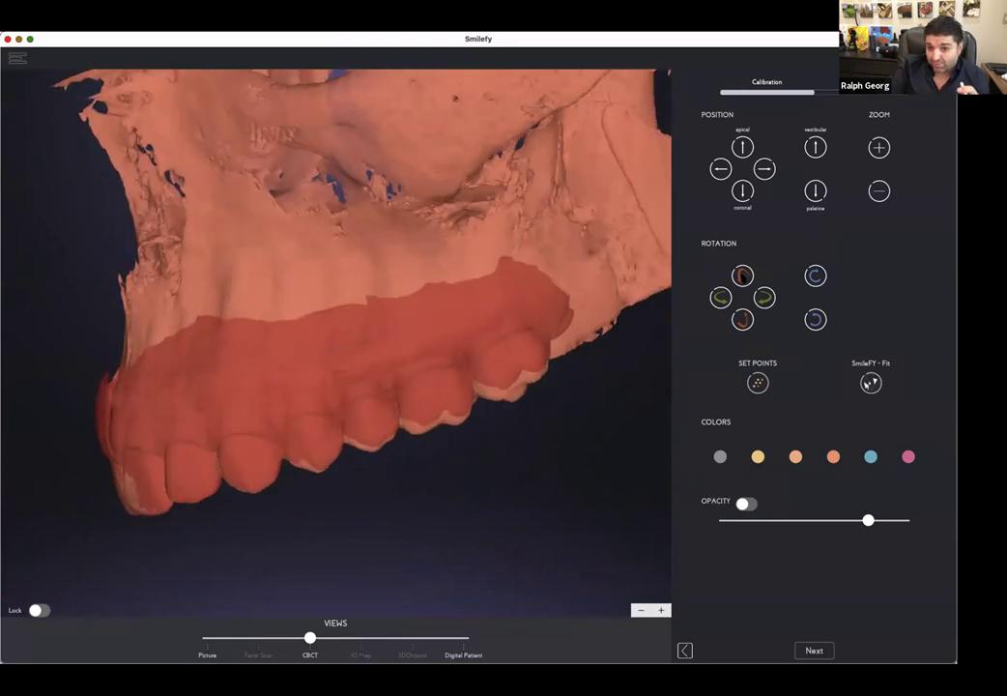
left_click(742, 278)
left_click(742, 321)
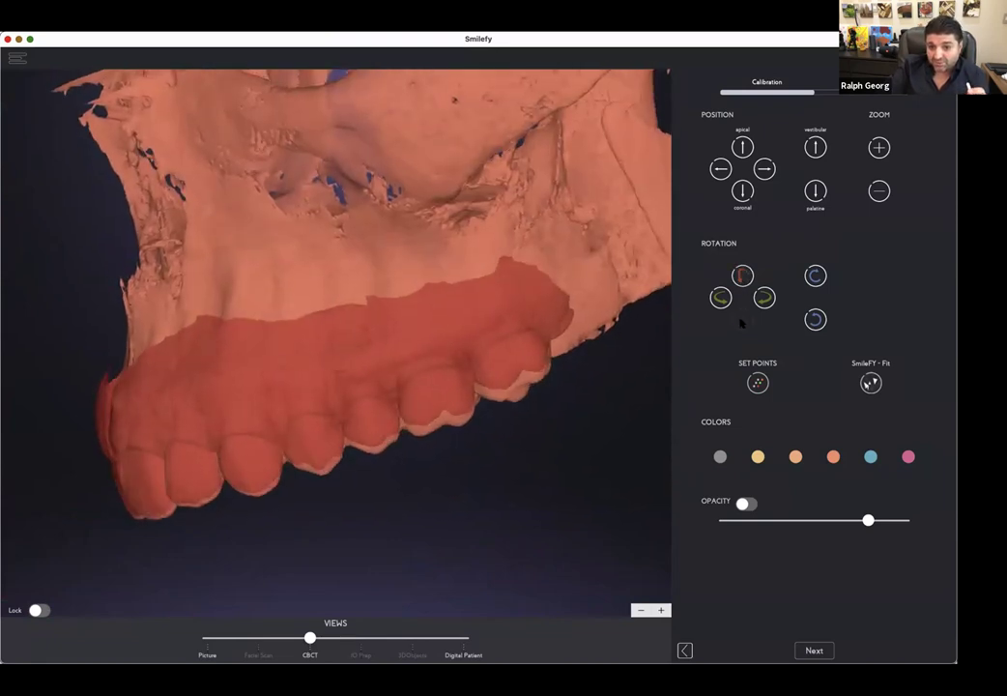
left_click(742, 321)
left_click(743, 321)
left_click(817, 194)
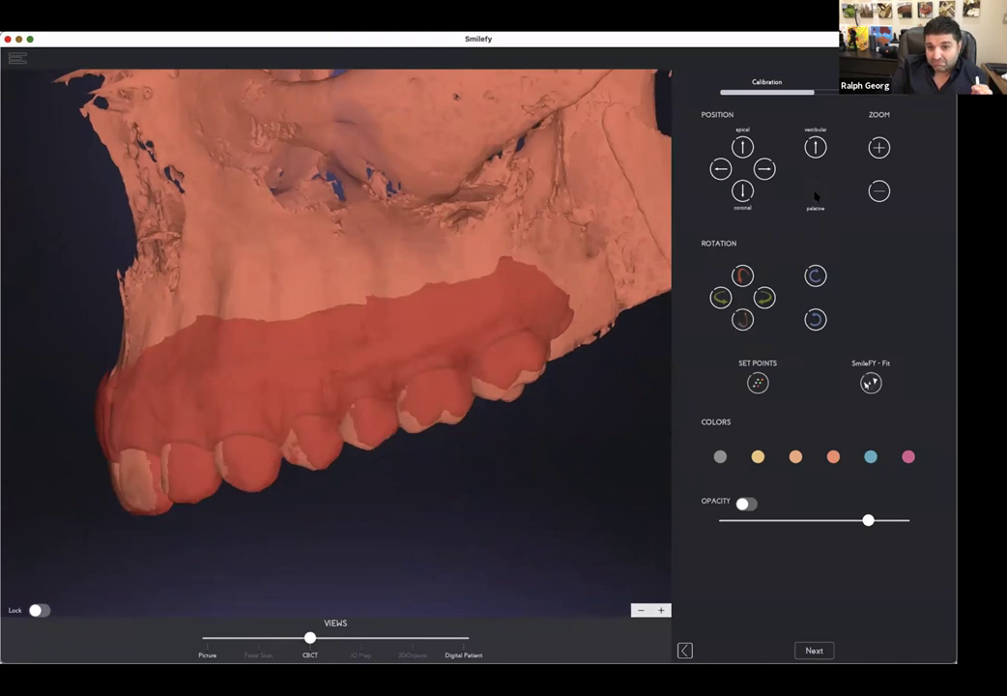
left_click(815, 194)
left_click(815, 193)
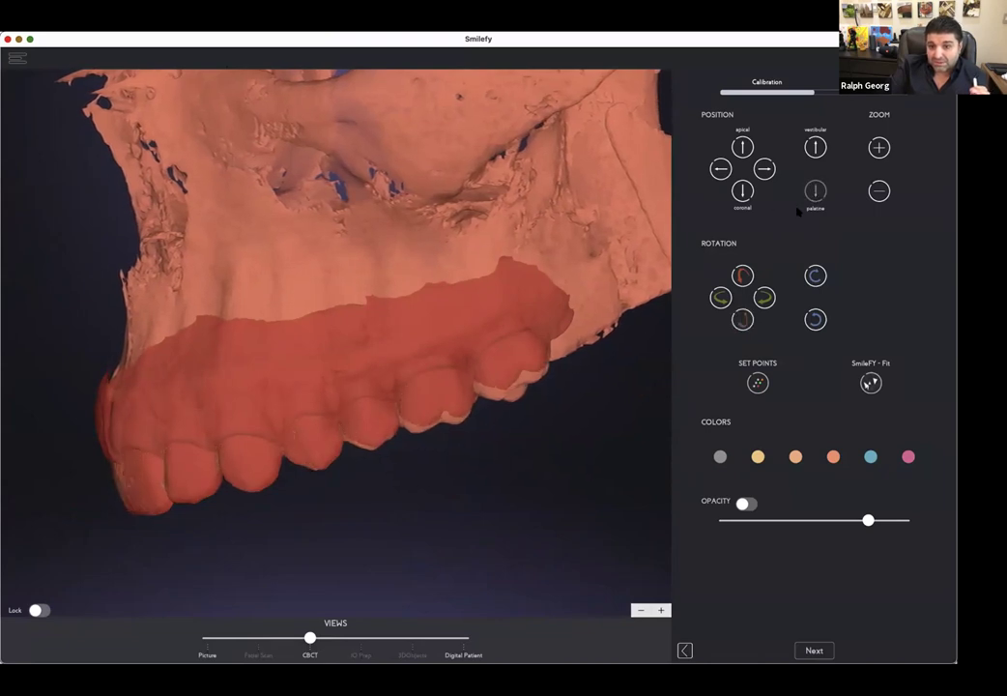
Step: Tilt the CBCT model further, raise it apically and shift it in the vestibular direction until the teeth overlap the scan
left_click(742, 275)
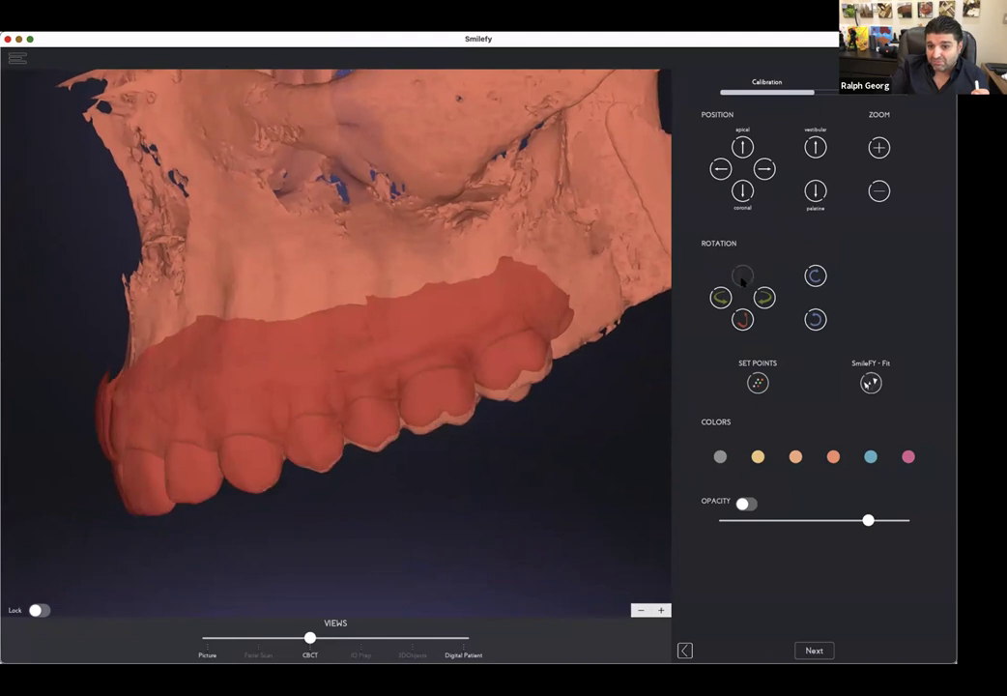
left_click(743, 146)
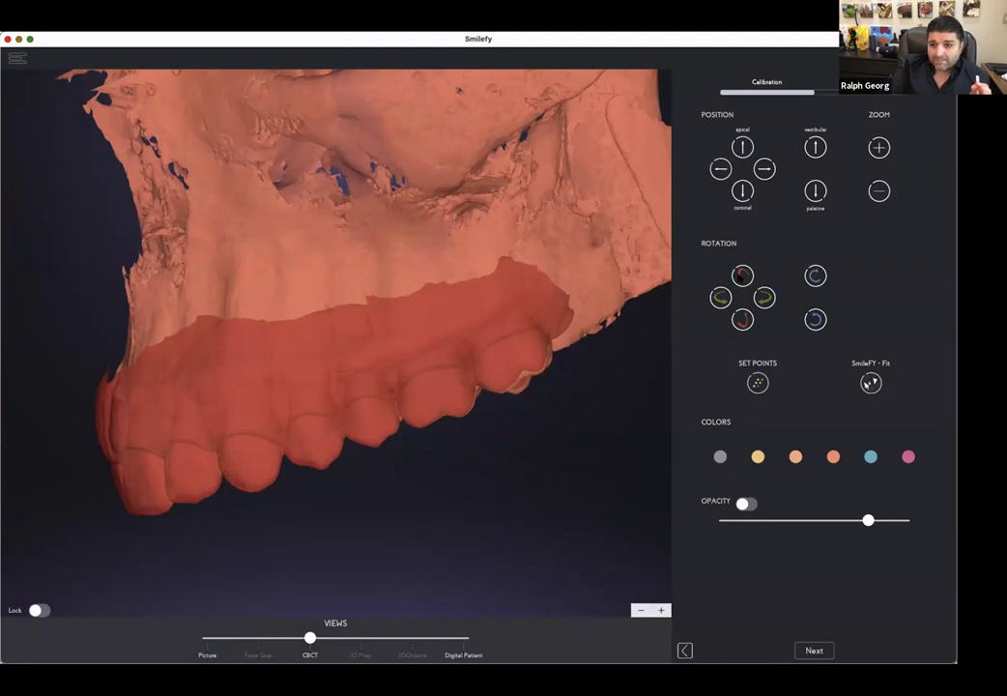
left_click(742, 276)
left_click(815, 148)
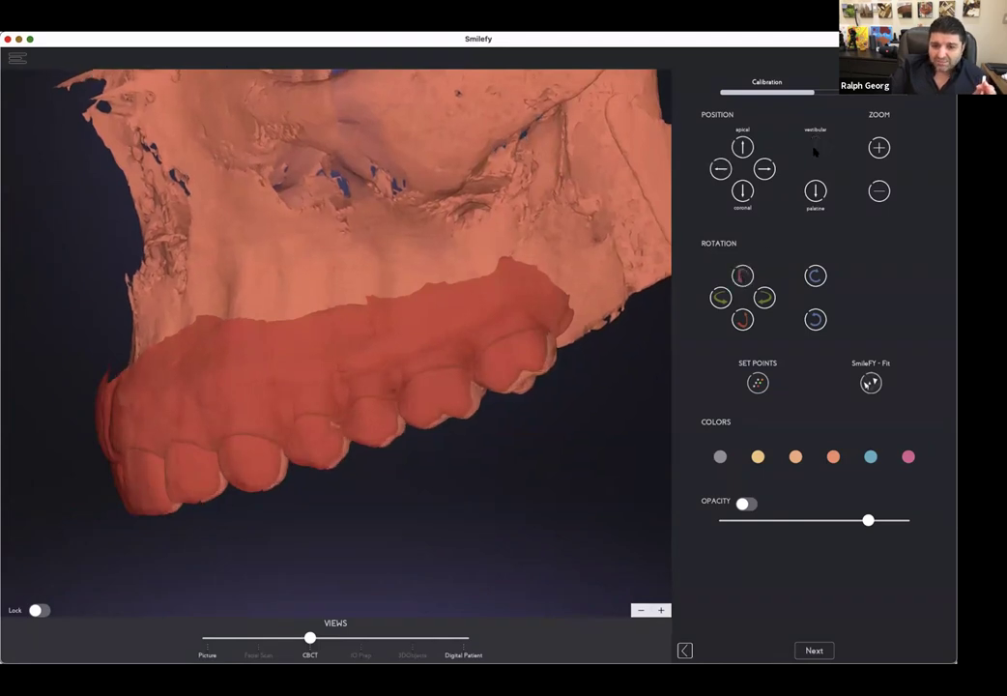
left_click(815, 148)
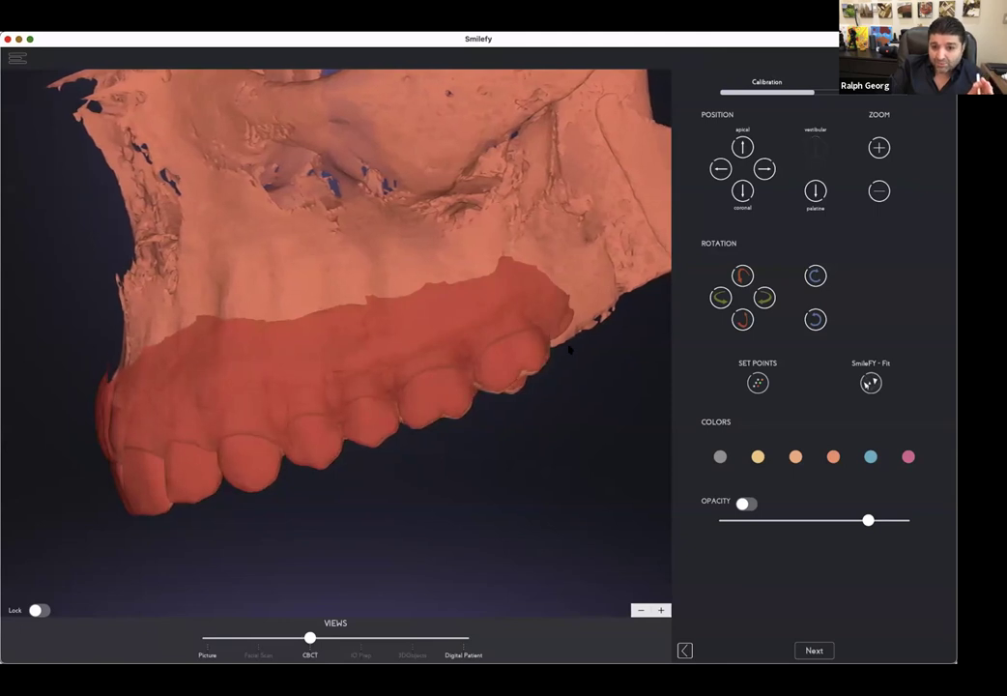
Step: From the occlusal view, shift the CBCT model sideways toward the patient's left to center it on the scan's dental arch
left_click_drag(600, 389, 570, 345)
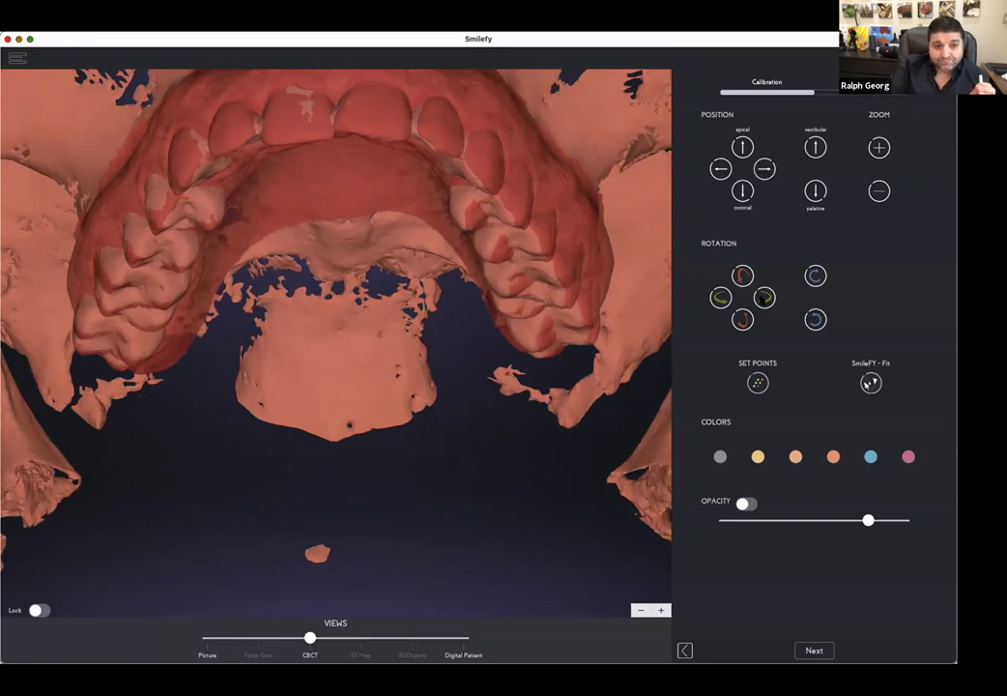
left_click(764, 169)
left_click(763, 169)
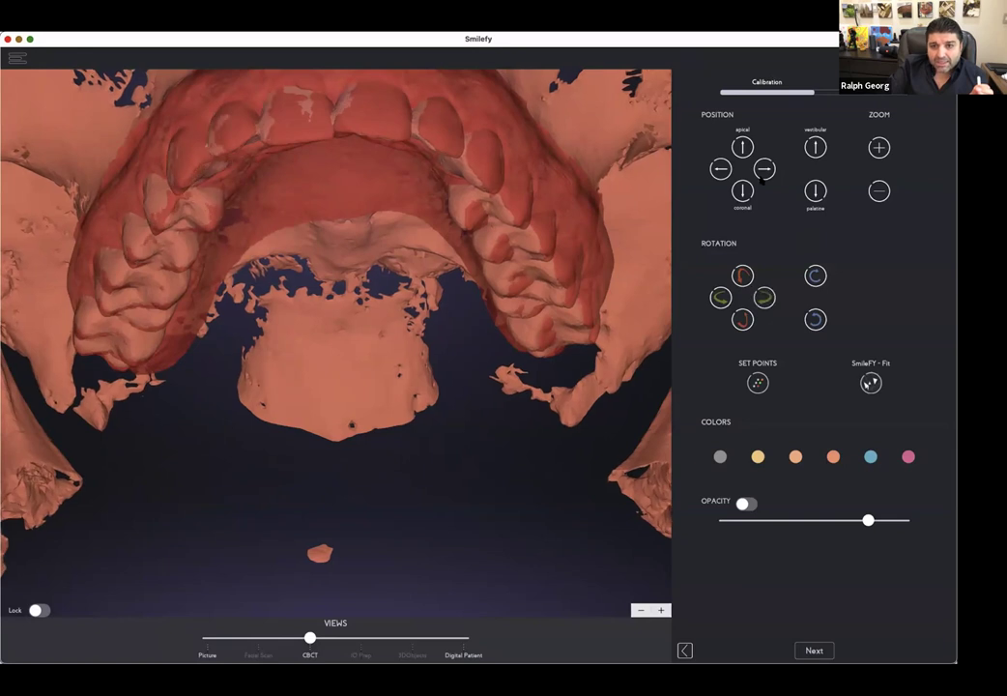
left_click(764, 169)
left_click(764, 170)
left_click(763, 166)
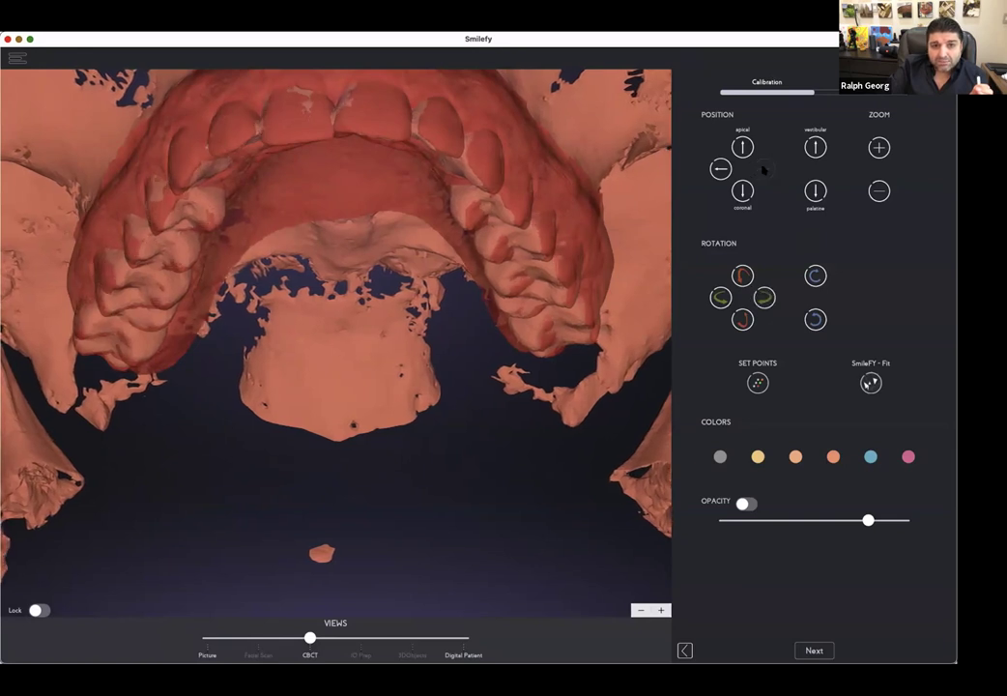
Step: Inspect the aligned front teeth up close and lower the scan's opacity to about the middle of the range
left_click_drag(500, 272, 456, 396)
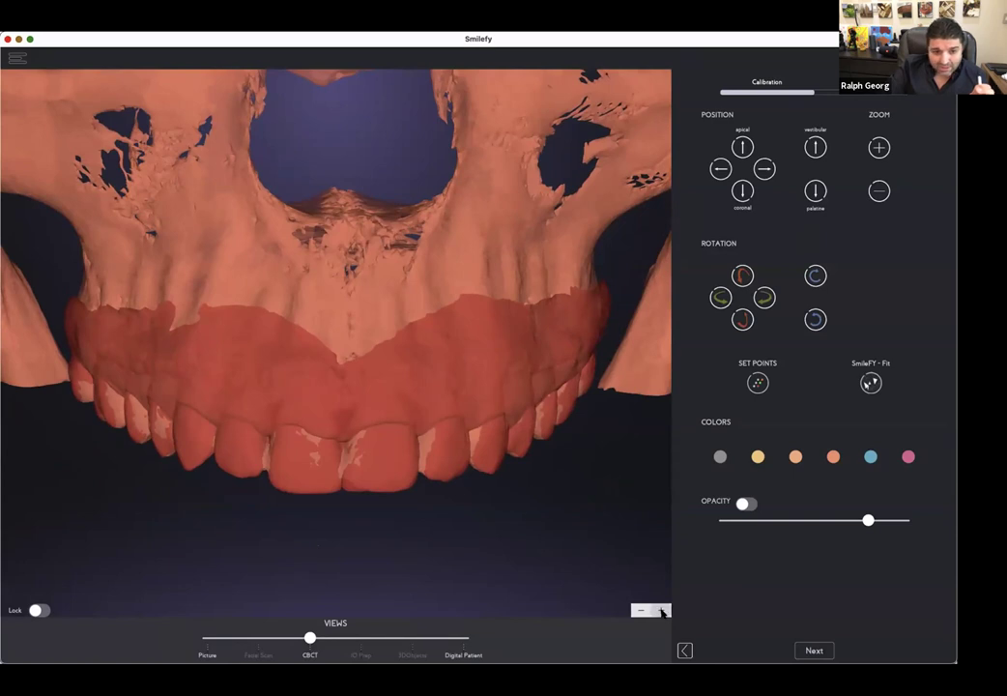
left_click(662, 610)
left_click(662, 610)
left_click(662, 610)
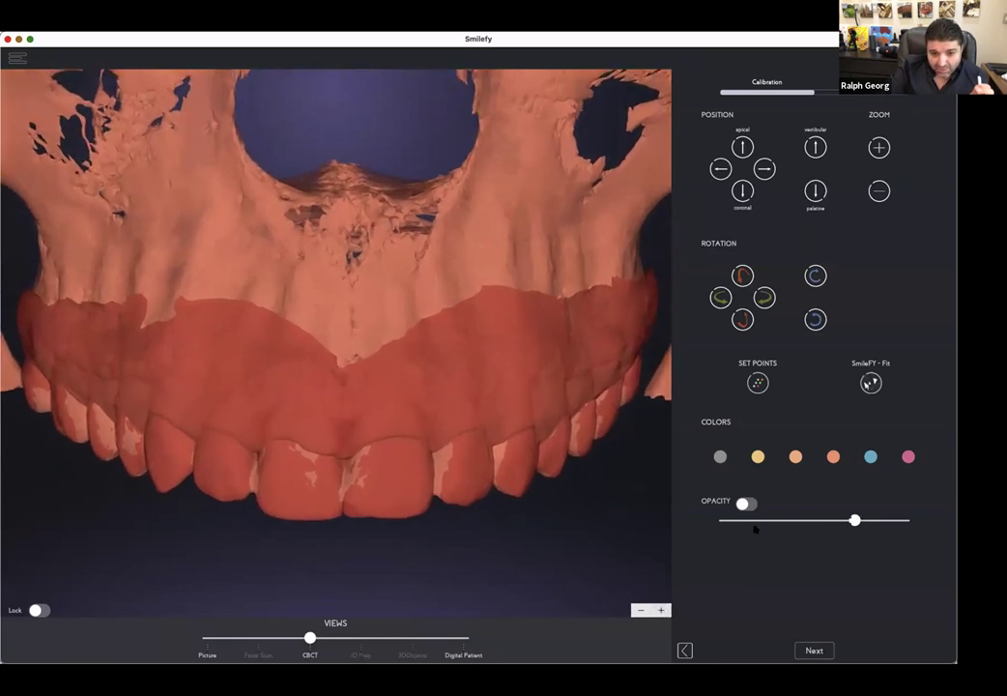
left_click(814, 530)
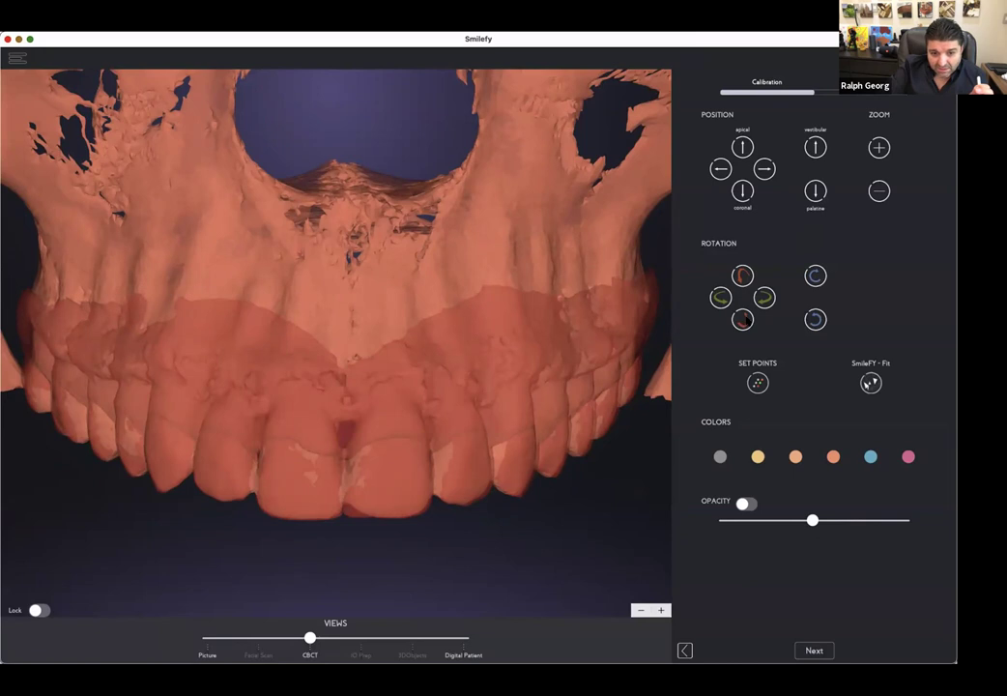
Step: Tilt and turn the CBCT model slightly, then shift it toward the patient's left to refine its overlap with the scan
left_click(742, 320)
left_click(743, 321)
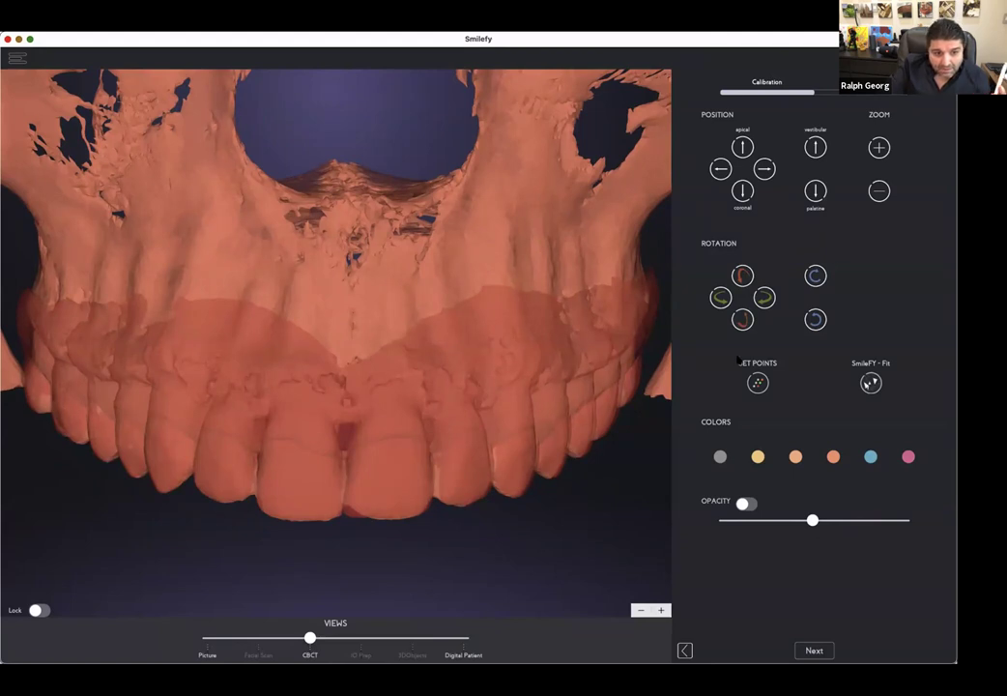
left_click(765, 297)
left_click(764, 169)
left_click(761, 170)
left_click(761, 170)
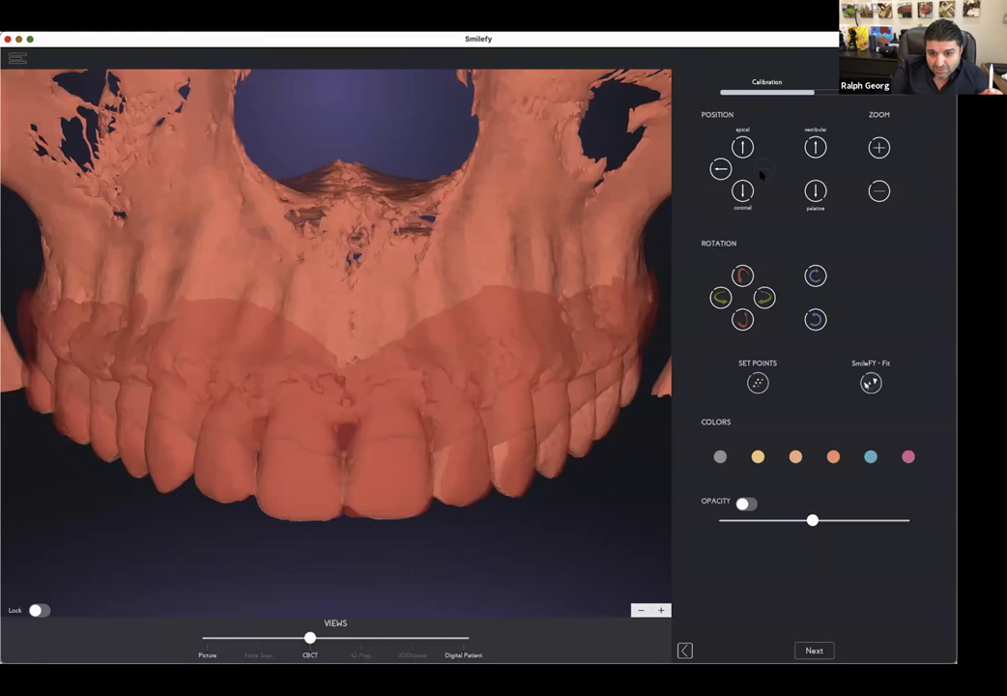
left_click(761, 170)
left_click(761, 170)
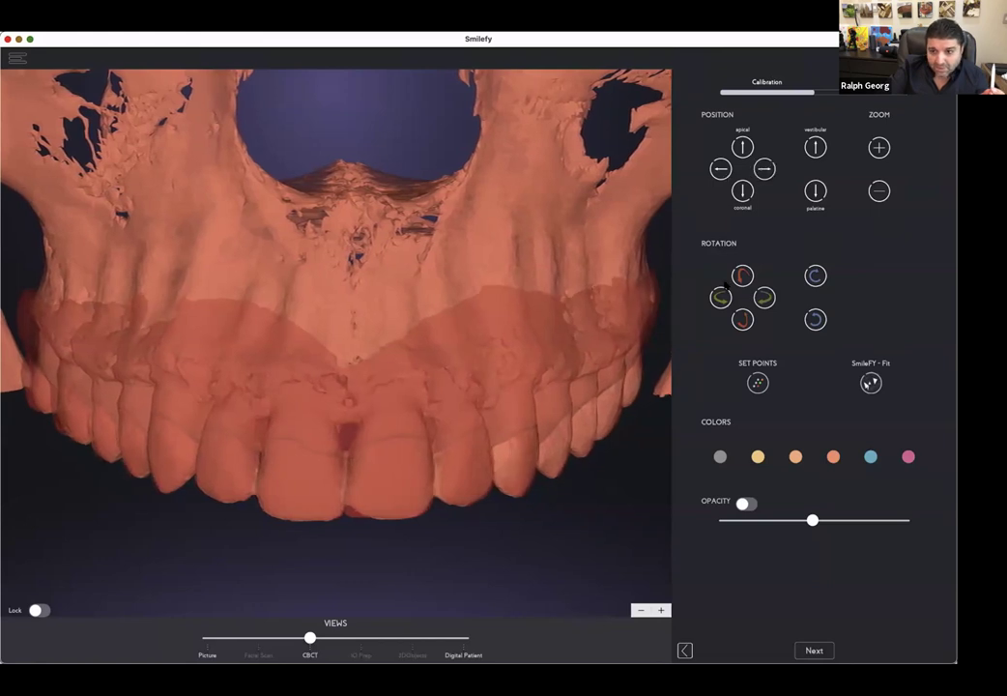
Step: Turn the CBCT model the opposite way about its vertical axis and shift it back toward the patient's right
left_click(720, 298)
left_click(719, 170)
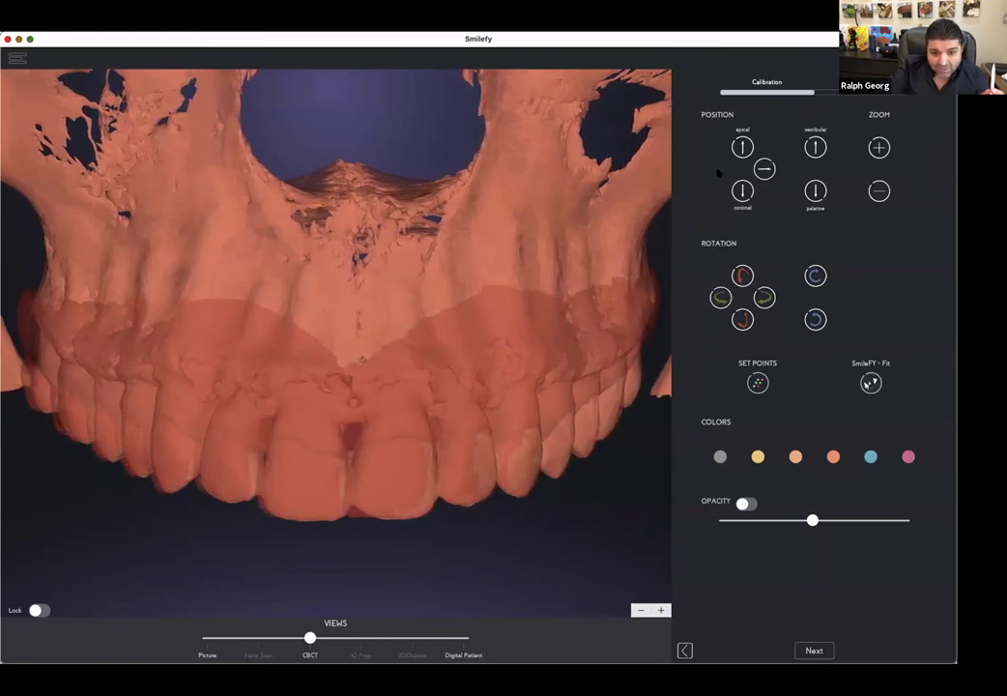
left_click(718, 172)
left_click(718, 172)
left_click(718, 172)
left_click(718, 172)
left_click(720, 170)
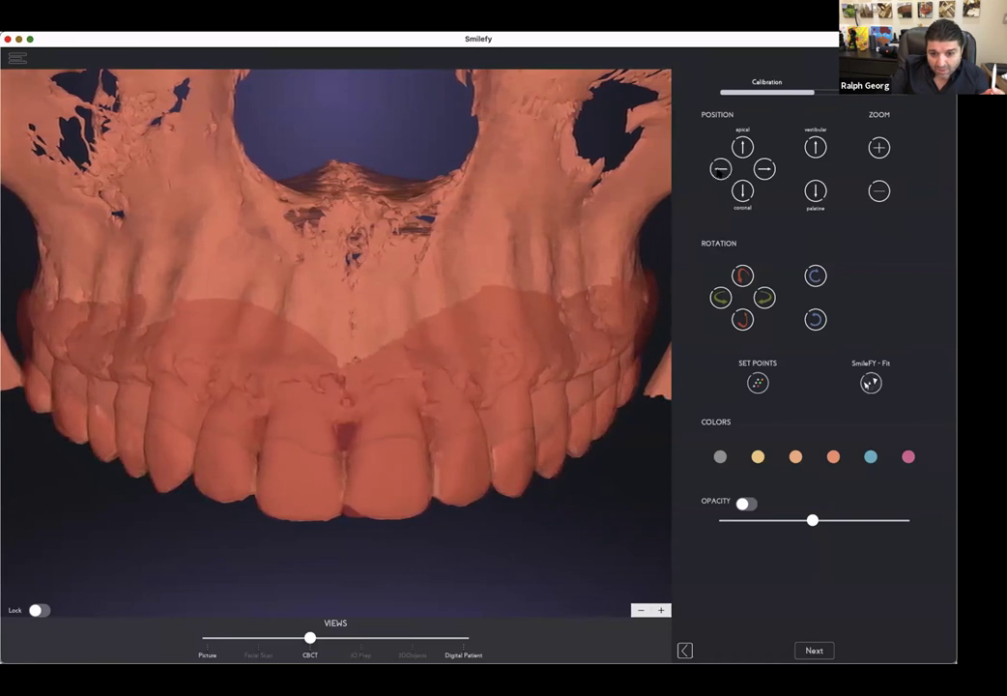
Step: Reverse the CBCT model's last vertical-axis turn by one increment and nudge the model toward the patient's left
left_click(765, 298)
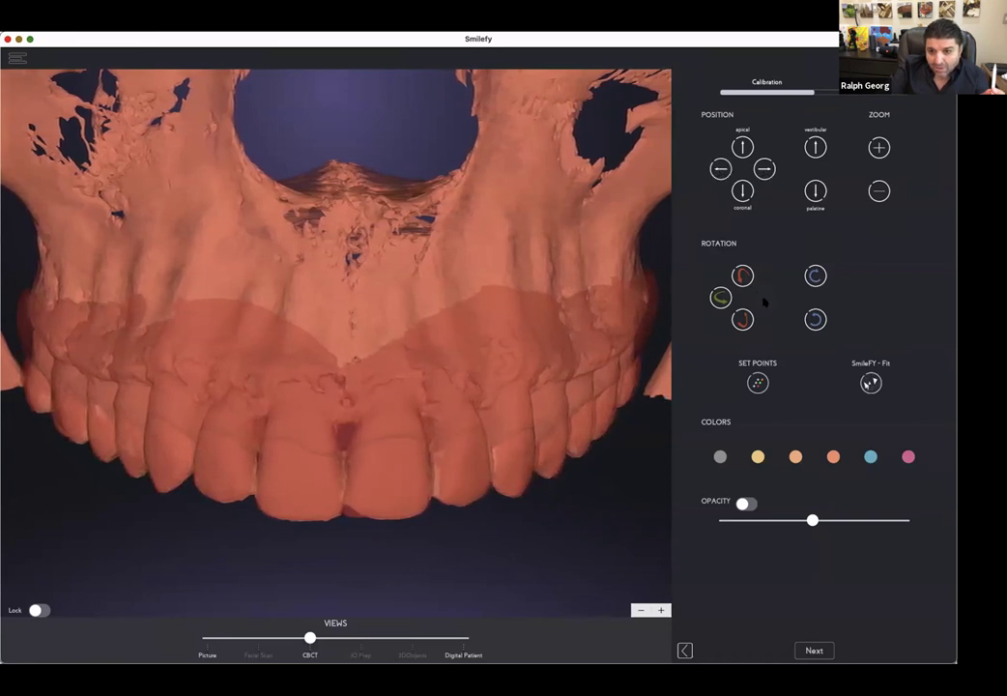
left_click(764, 169)
left_click(762, 173)
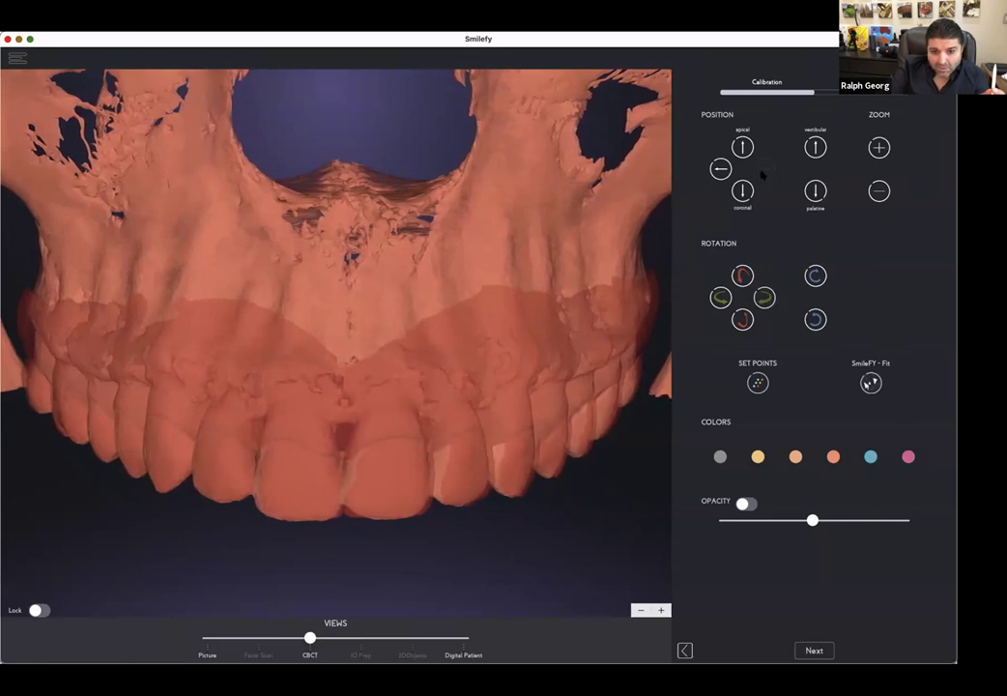
left_click(764, 173)
Step: Enlarge the CBCT model by one increment and move it in the palatine direction until the front teeth blend with the scan
left_click(881, 148)
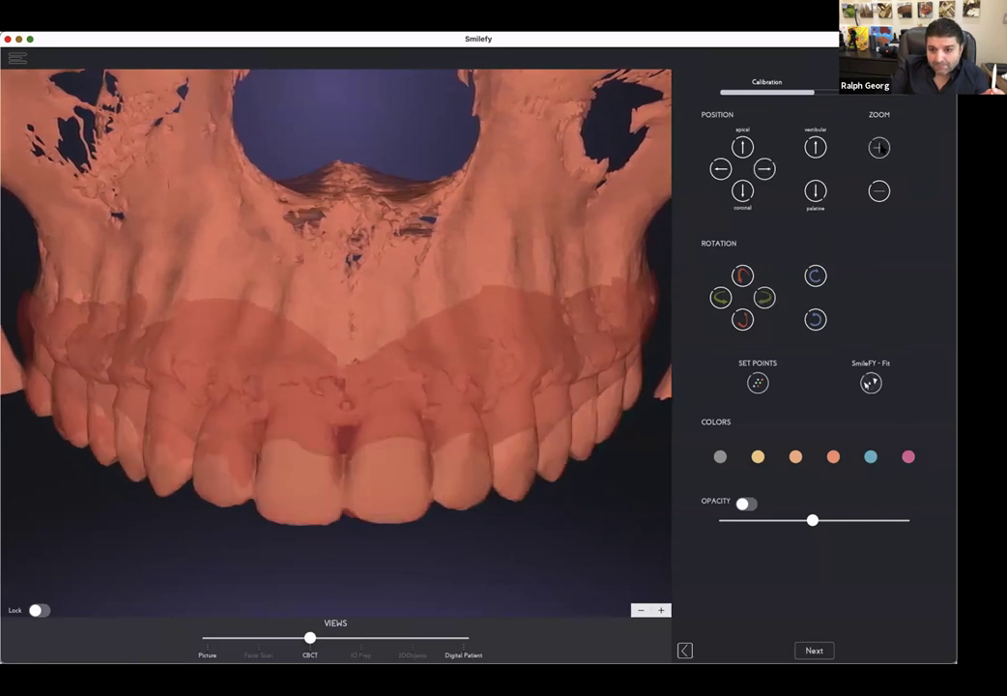
left_click(812, 191)
left_click(812, 191)
left_click(812, 192)
left_click(812, 191)
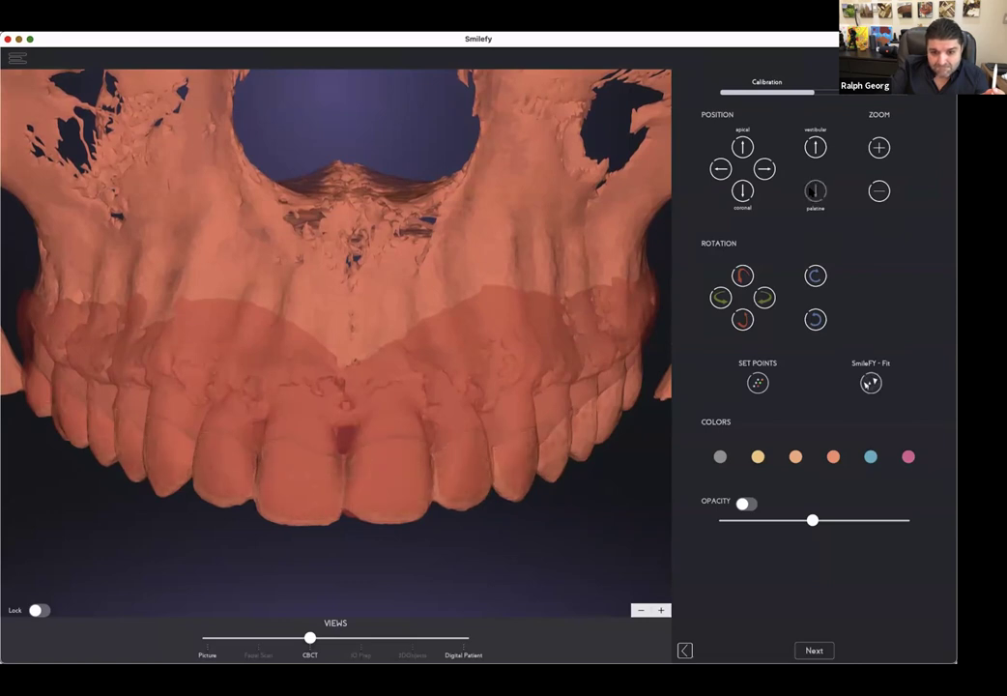
Step: Adjust the CBCT model's front-to-back tilt in small increments to match the incisal edges of the front teeth
left_click(742, 319)
left_click(742, 319)
left_click(742, 319)
left_click(743, 319)
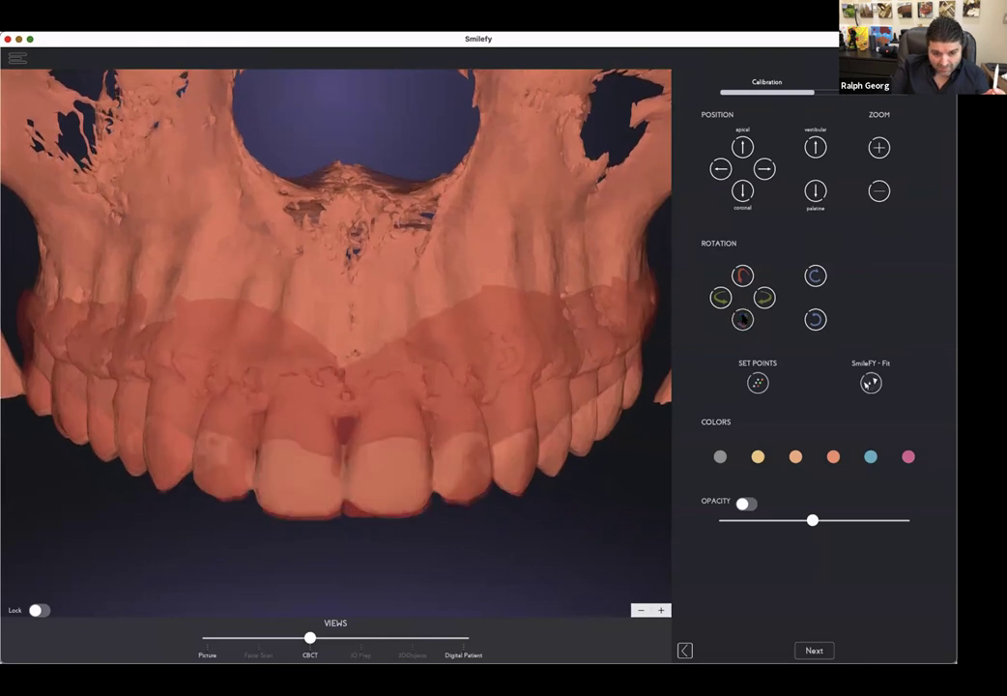
left_click(743, 281)
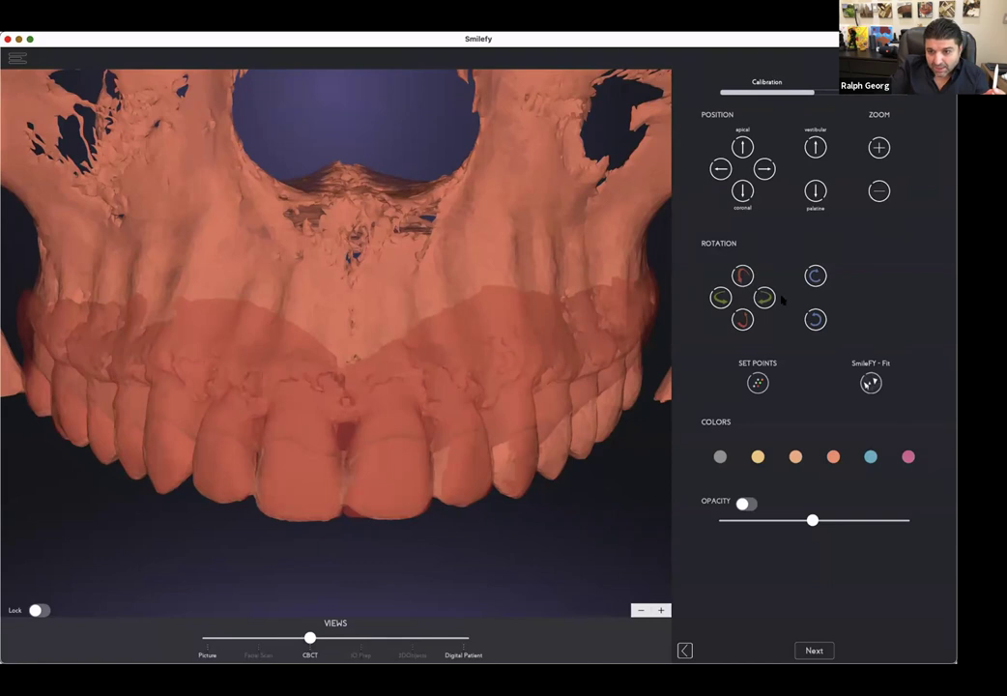
Step: Roll the CBCT model back and forth in the frontal plane in small increments to level its teeth with the scan
left_click(815, 275)
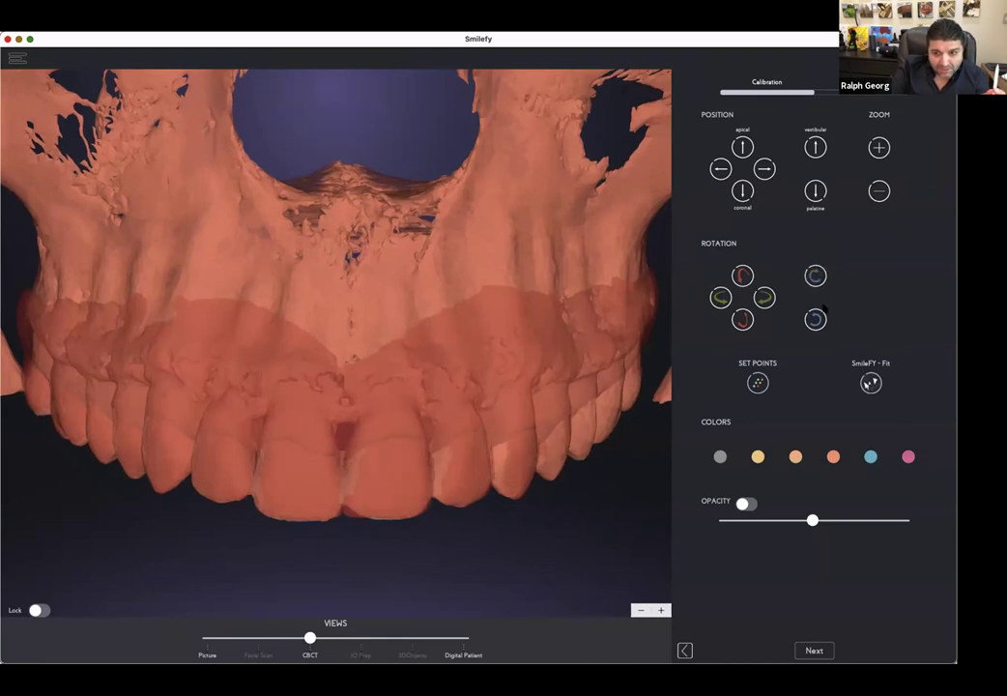
left_click(816, 319)
left_click(816, 319)
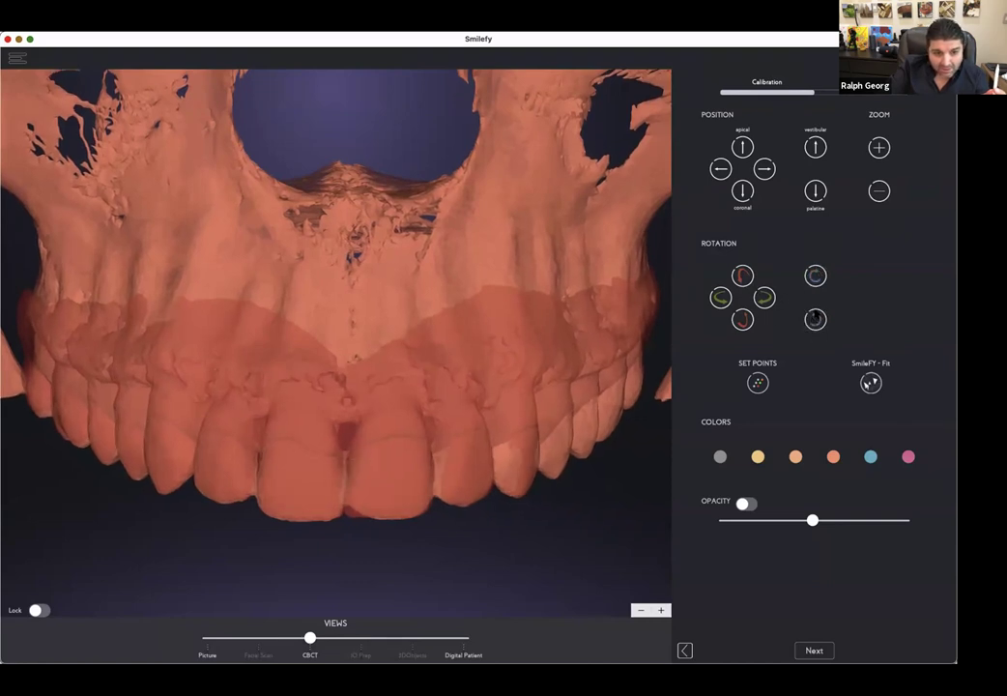
left_click(816, 276)
left_click(815, 277)
Step: Shift the CBCT model toward the patient's left and fine-tune its frontal roll so both sides of the arch match
left_click(763, 171)
left_click(764, 170)
left_click(764, 171)
left_click(815, 277)
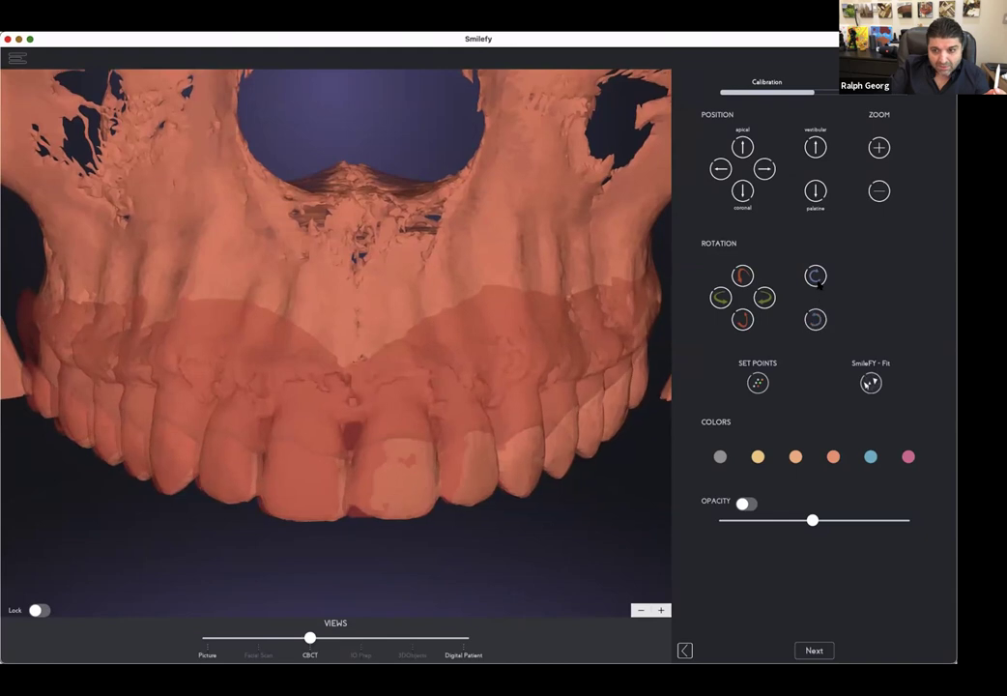
left_click(815, 277)
left_click(815, 276)
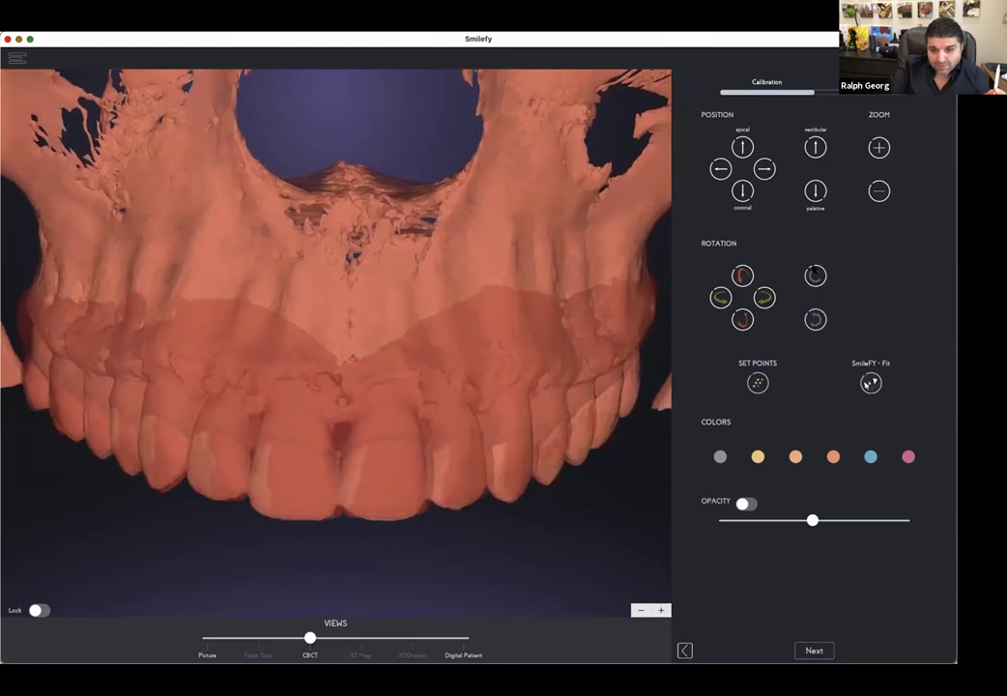
left_click(815, 319)
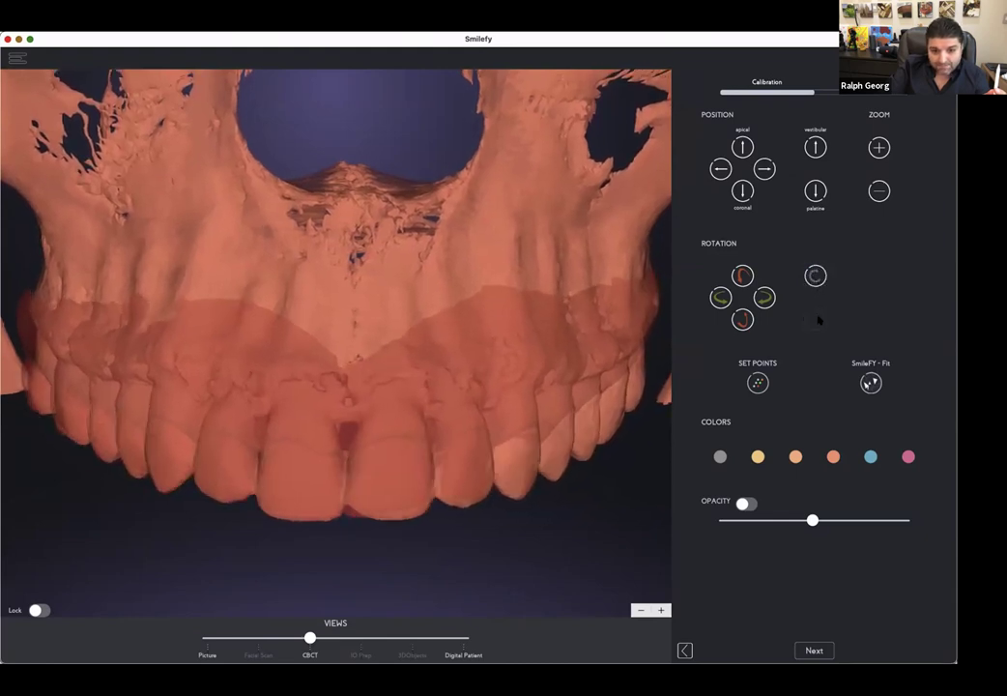
Step: Raise the intraoral scan's opacity almost to maximum and nudge the CBCT model sideways to test the fit from the front
left_click_drag(606, 432, 605, 406)
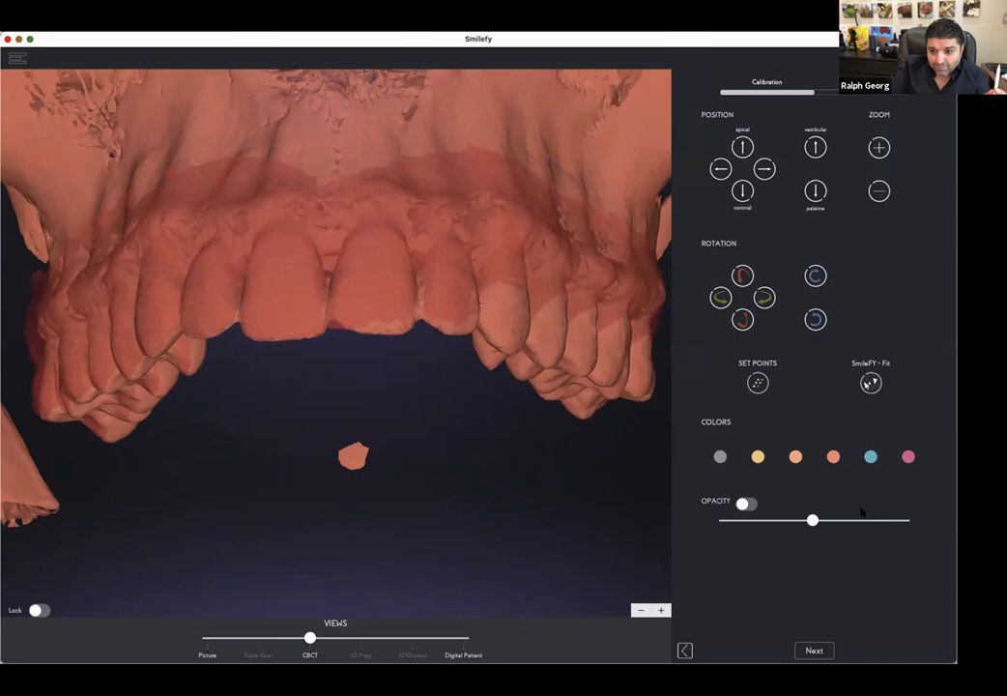
left_click_drag(868, 519, 904, 520)
left_click_drag(466, 497, 461, 511)
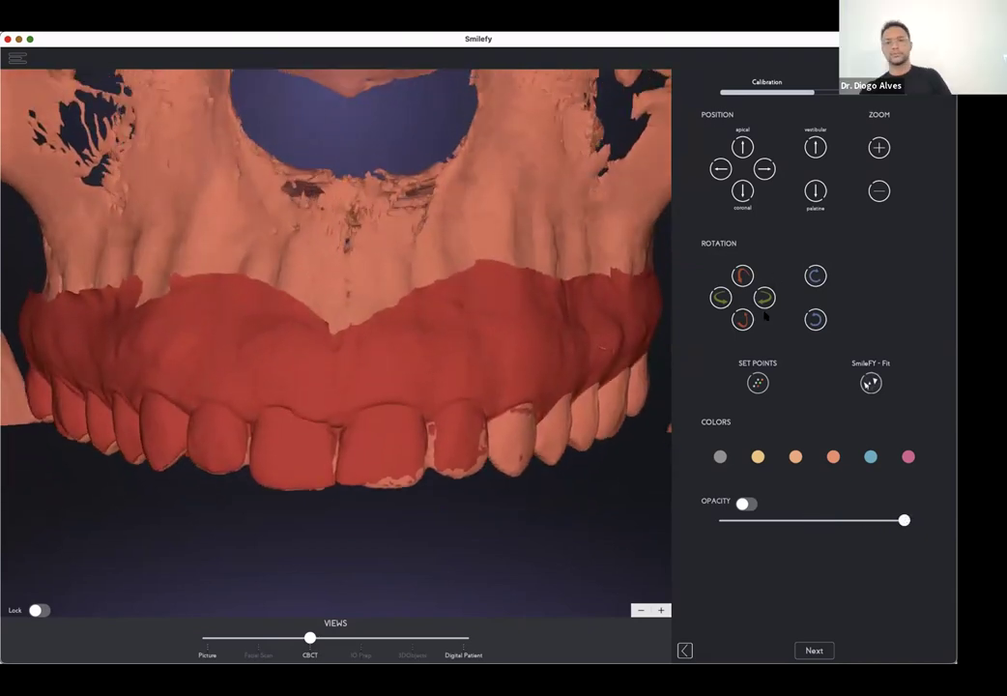
left_click(764, 169)
left_click(721, 170)
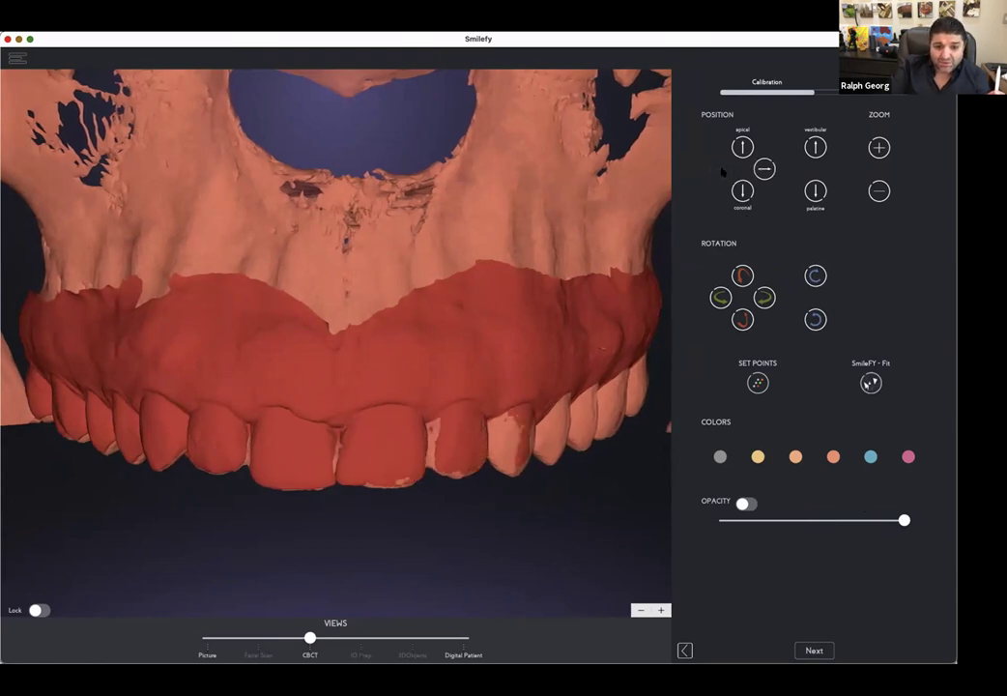
Step: Fine-tune the CBCT model's rotation about its vertical axis and shift it slightly toward the patient's left
left_click(720, 298)
left_click(764, 298)
left_click(764, 298)
left_click(765, 299)
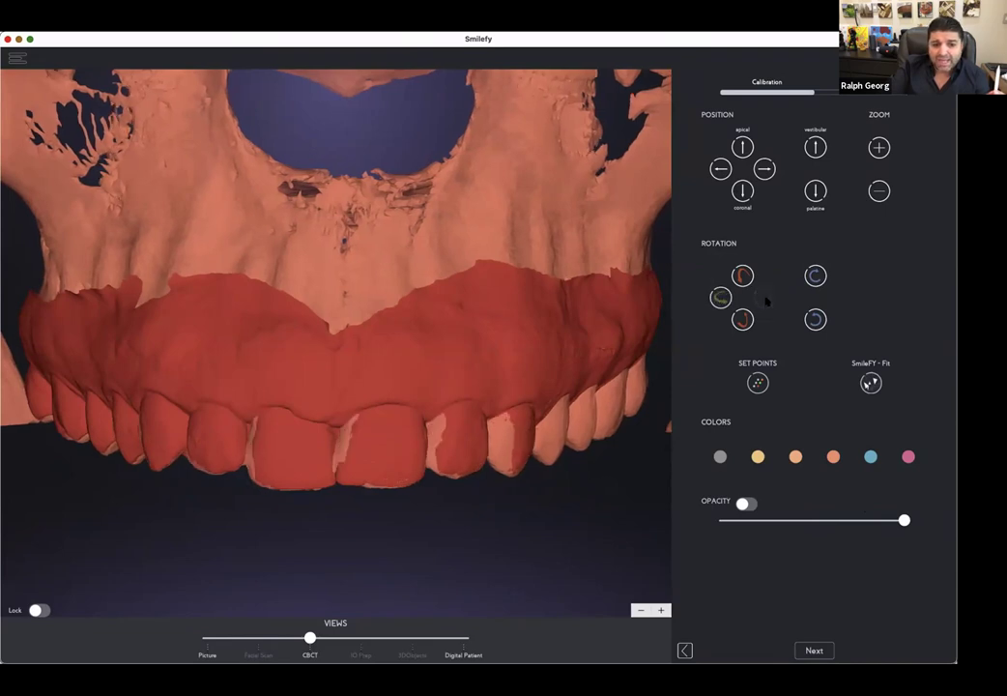
left_click(768, 172)
left_click(769, 172)
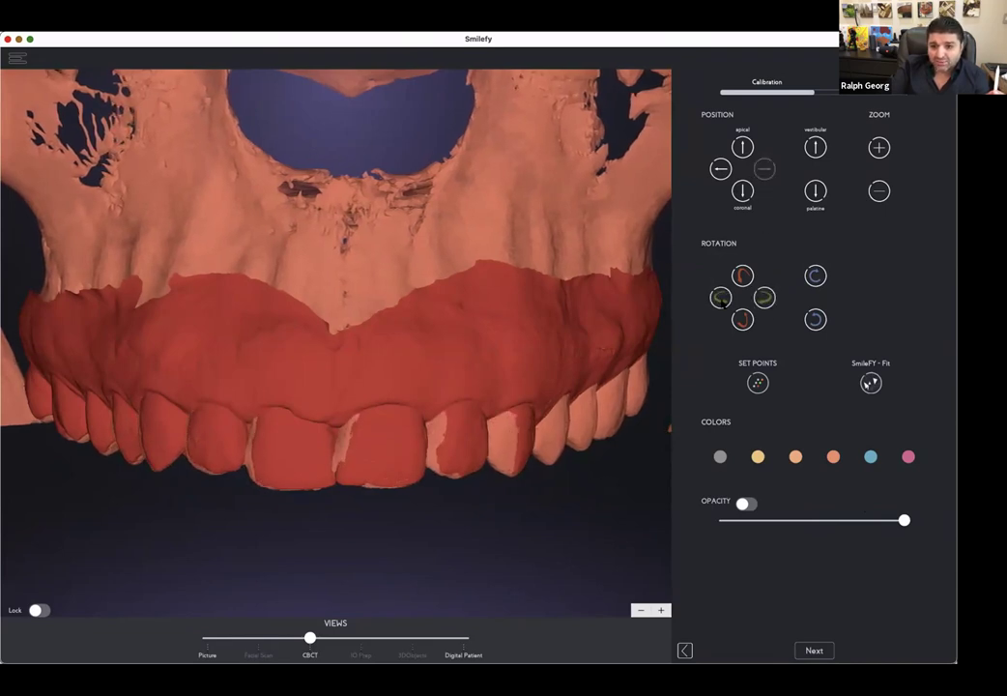
Step: Turn the CBCT model back one increment about its vertical axis and shift it toward the patient's right under the scan
left_click(721, 300)
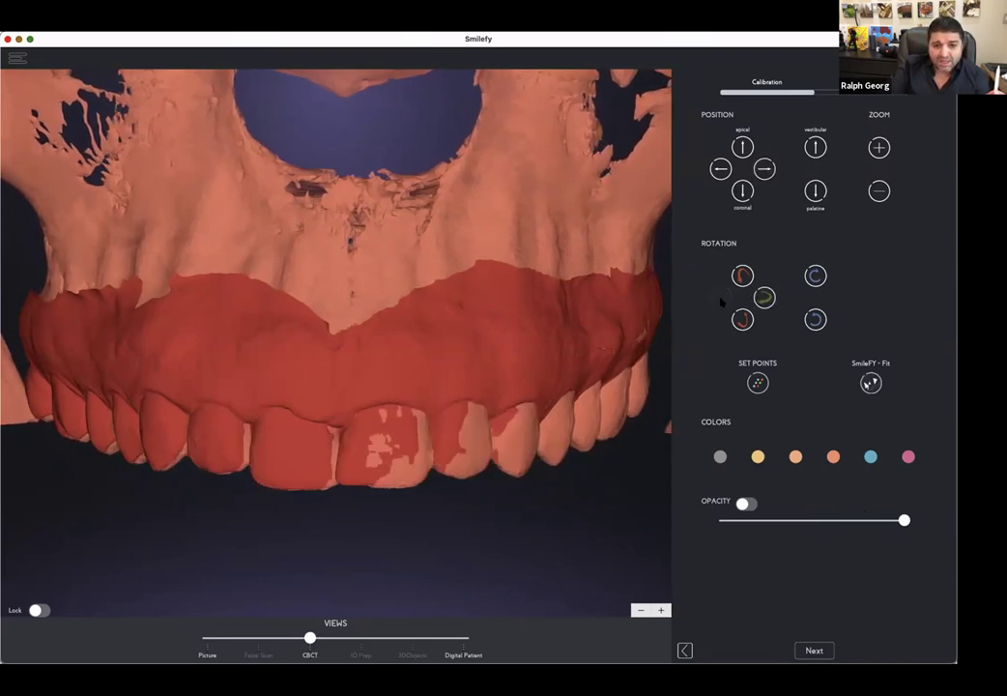
left_click(720, 170)
left_click(719, 170)
left_click(719, 170)
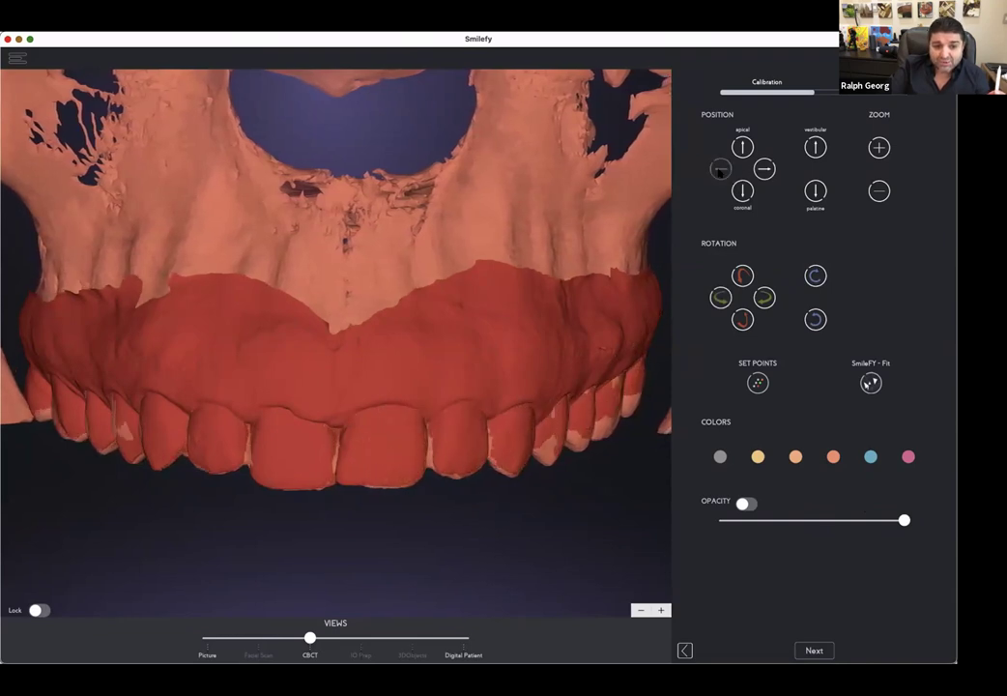
Step: Raise the CBCT model apically and adjust its tilt until the scan covers the CBCT teeth
left_click(743, 147)
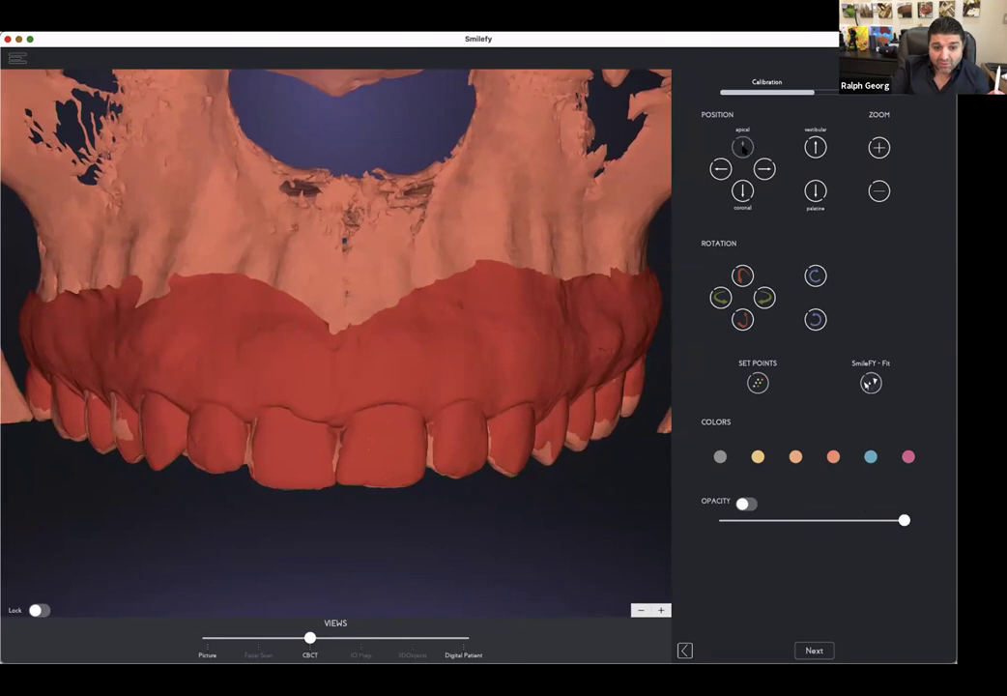
left_click(744, 278)
left_click(743, 278)
left_click(743, 148)
left_click(742, 147)
left_click(743, 147)
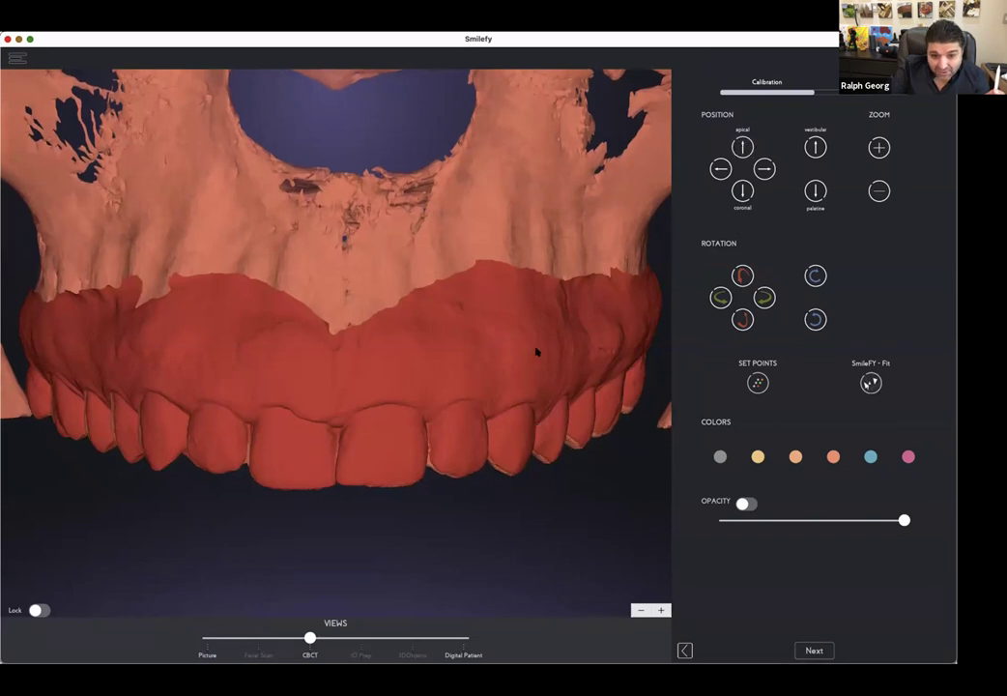
Step: Check the aligned arch from below, then finish the calibration and save the case, continuing to Case Management
left_click_drag(537, 351, 537, 223)
left_click_drag(537, 346, 532, 419)
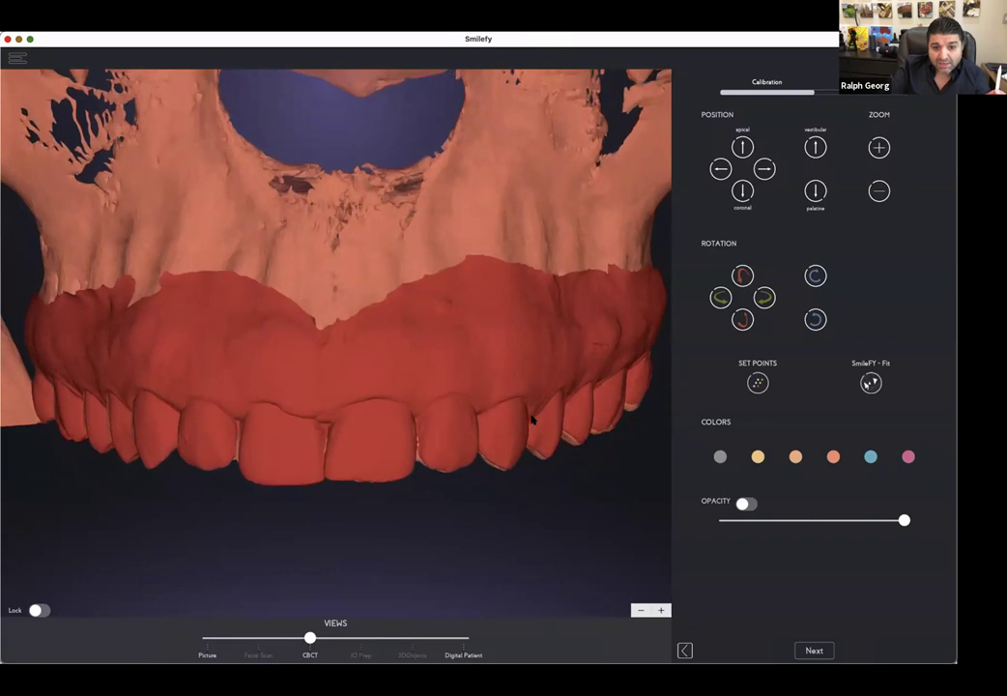
left_click(815, 651)
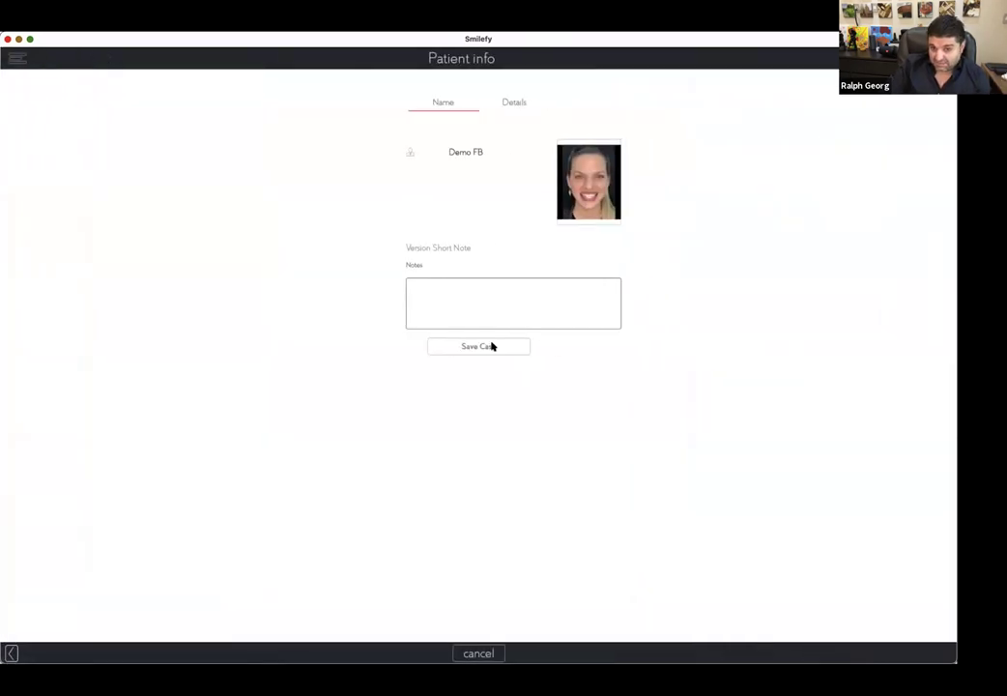
left_click(479, 346)
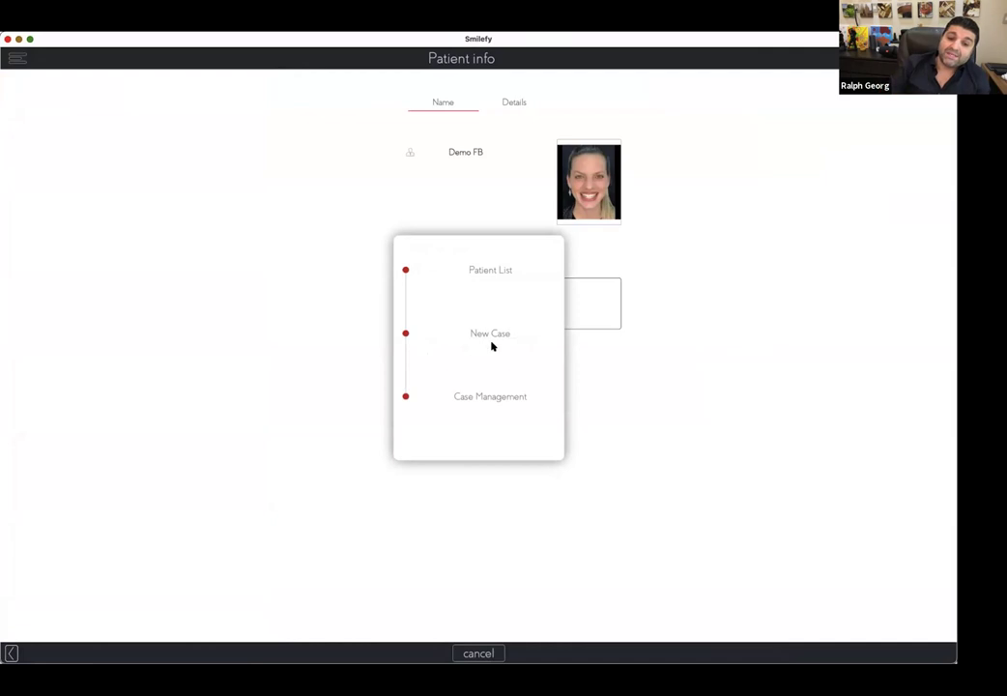
left_click(488, 397)
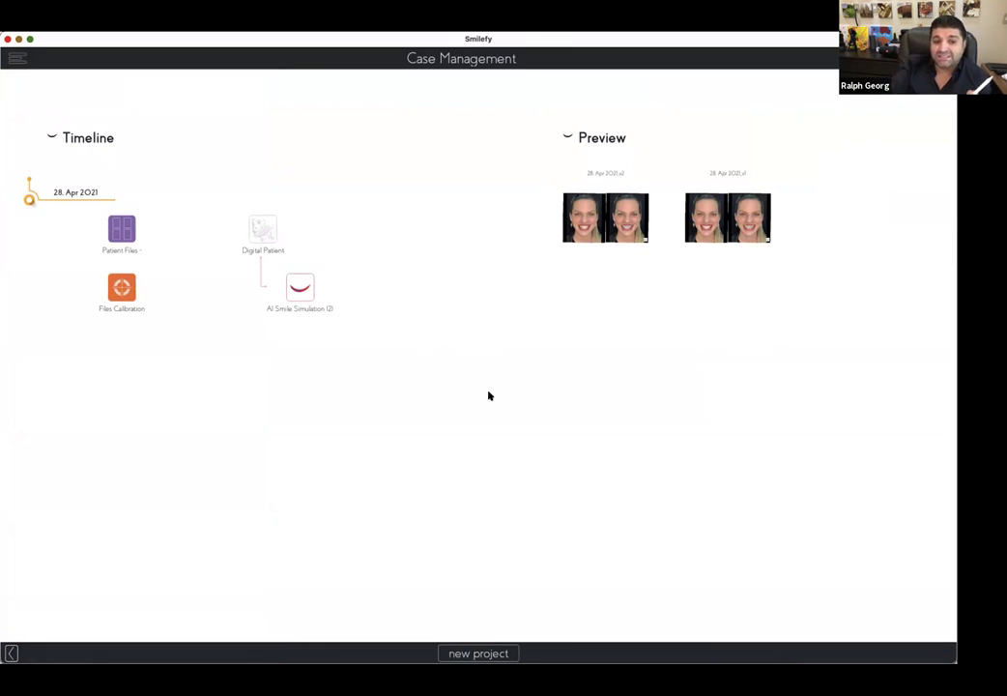
Step: Open version V2 of the AI smile simulation, dated 28 Apr 2021 14:38, from the case timeline
left_click(305, 289)
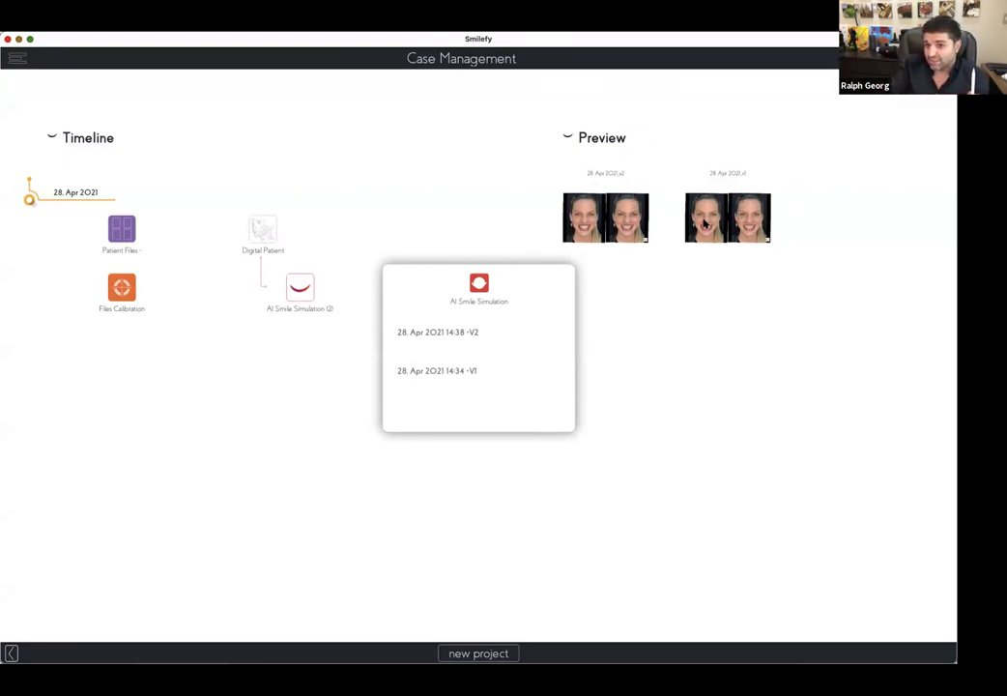
left_click(624, 226)
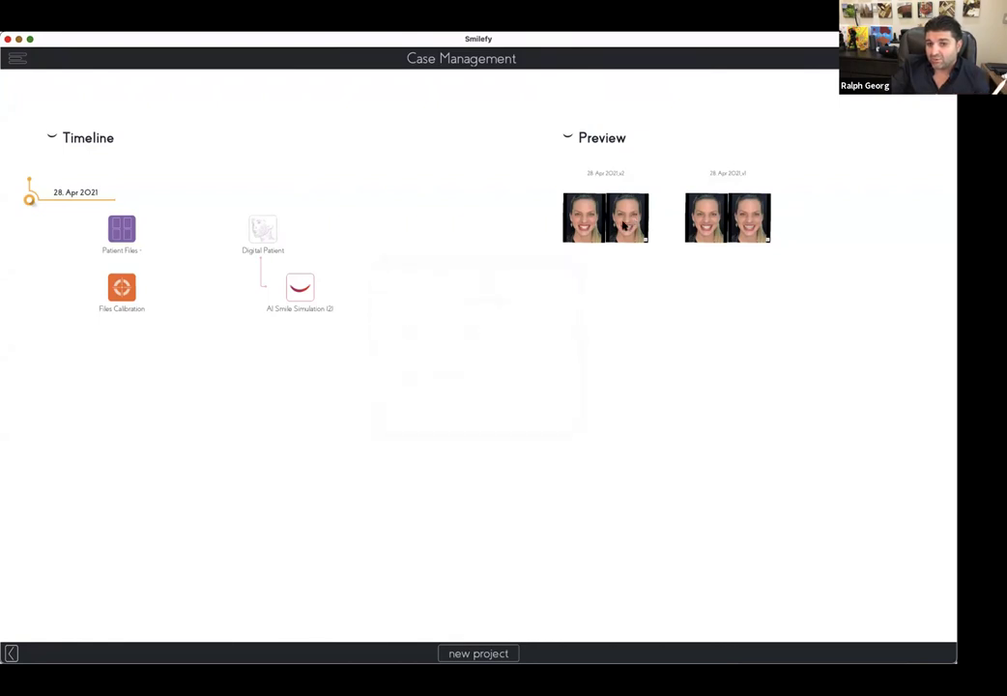
left_click(624, 226)
left_click(517, 587)
left_click(307, 290)
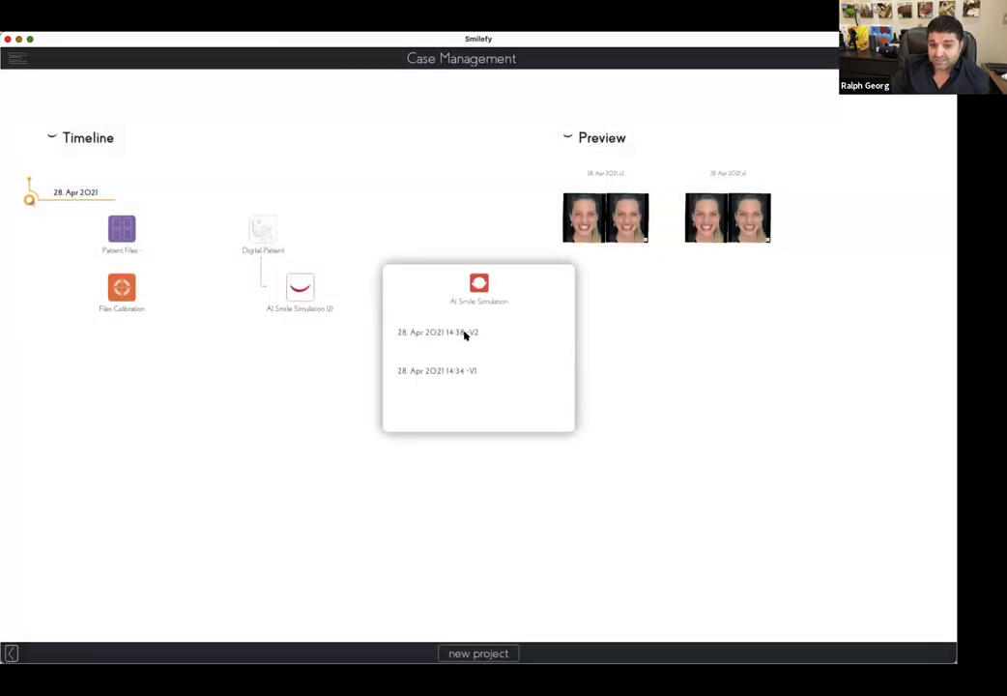
left_click(461, 332)
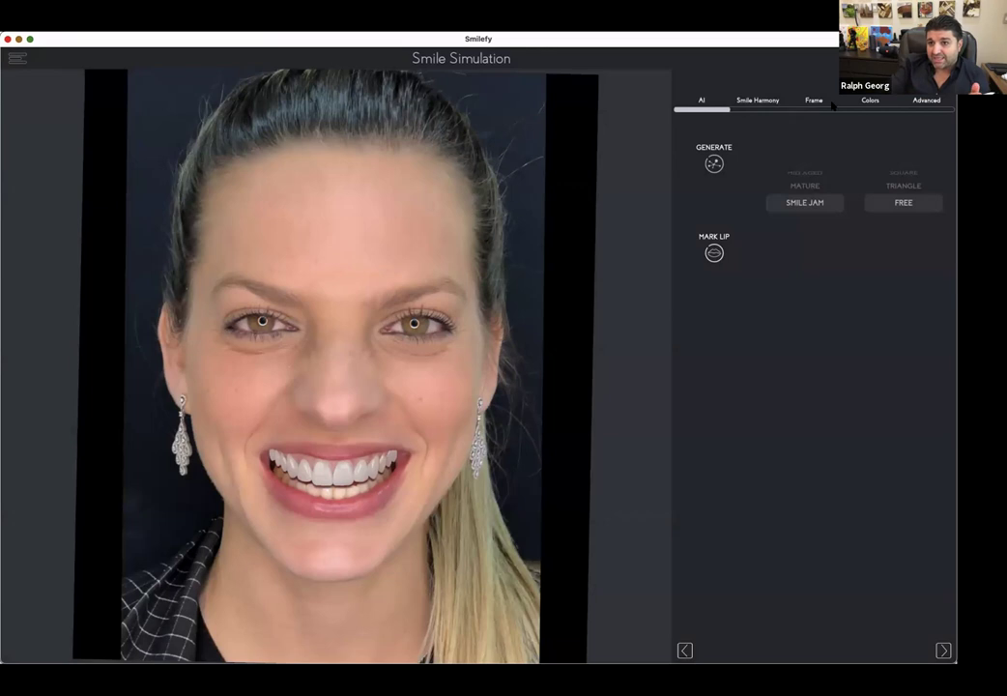
Step: Open the simulation's advanced design view with the CBCT overlay and enlarge the area around the smile
left_click(815, 101)
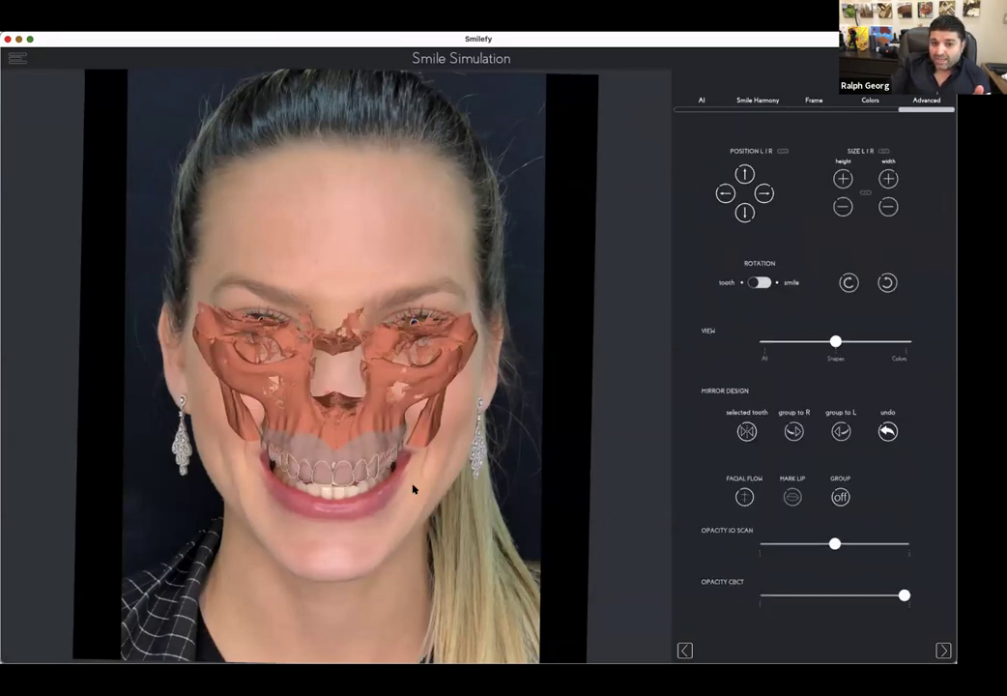
scroll(446, 263, "up", 5)
scroll(434, 429, "up", 3)
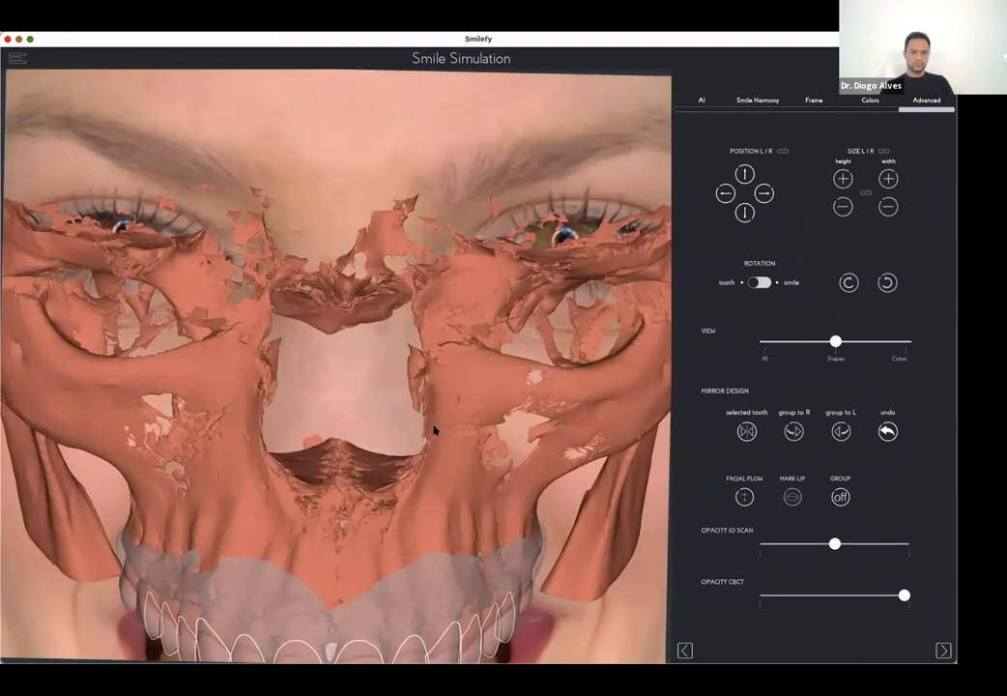
Step: Fade the intraoral scan out completely to expose the CBCT teeth beneath the design outlines
scroll(427, 425, "down", 5)
scroll(424, 428, "down", 2)
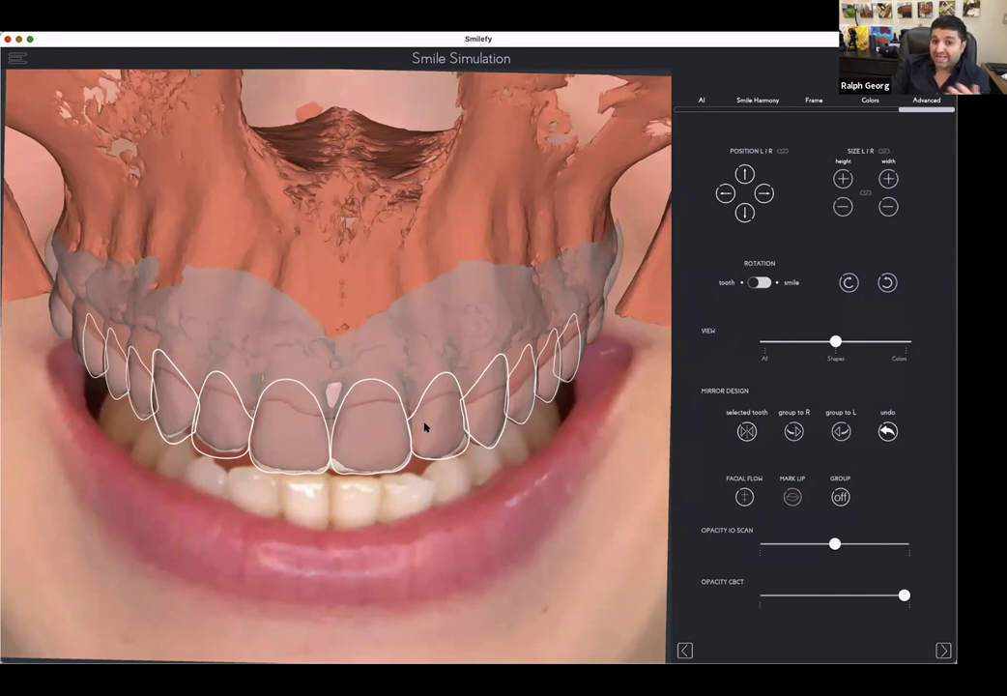
left_click_drag(838, 544, 690, 533)
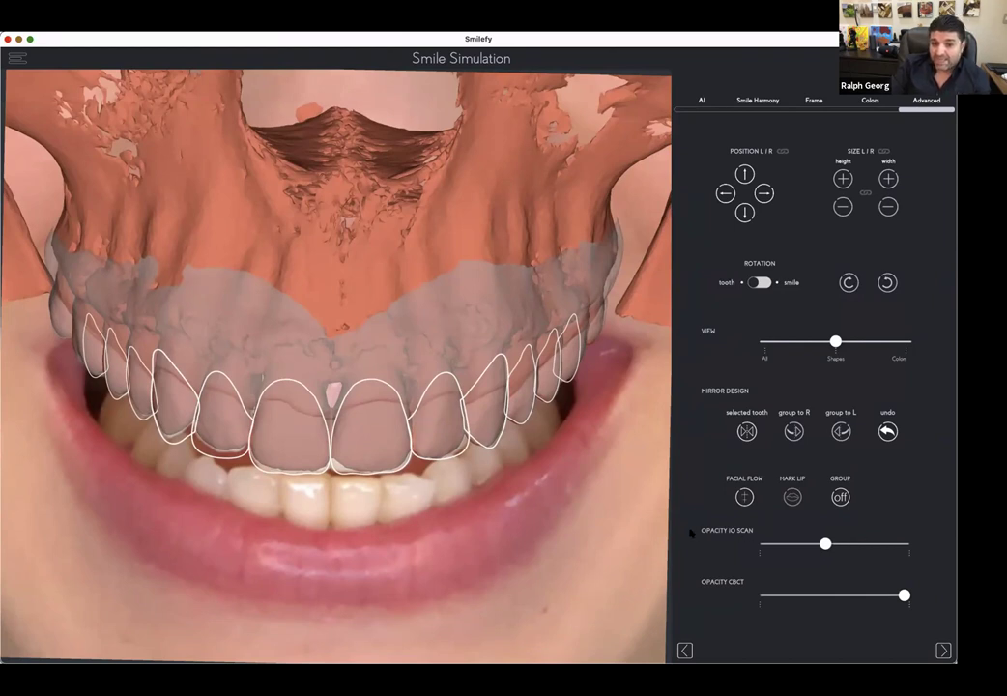
Step: Raise the patient's right central incisor outline slightly and increase the height of both central incisor outlines toward the CBCT bone level
left_click(325, 397)
left_click(744, 175)
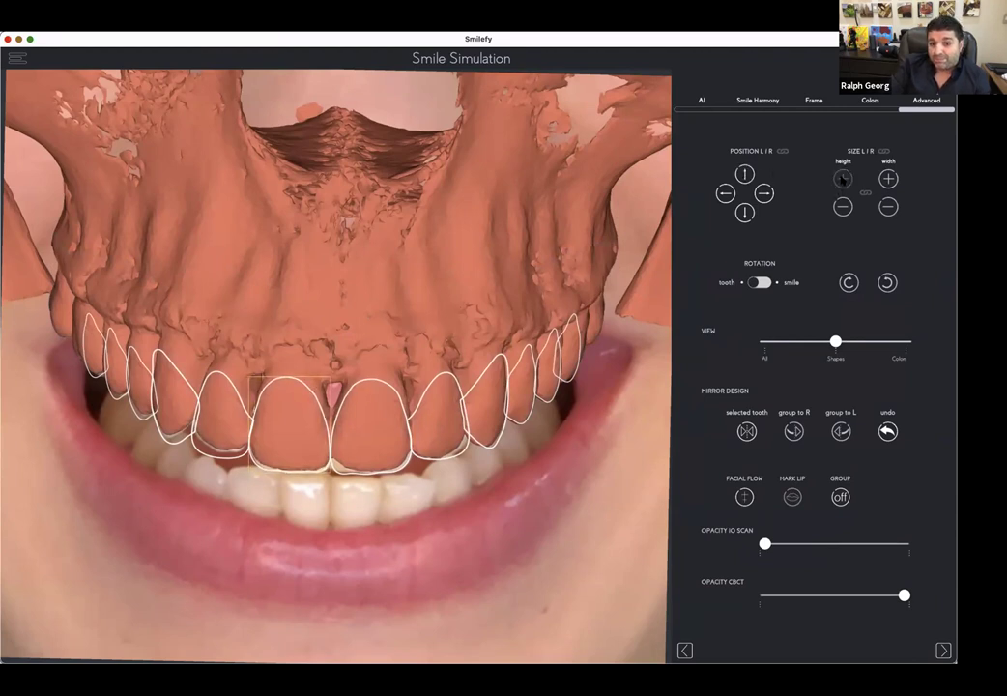
left_click(842, 178)
left_click(396, 385)
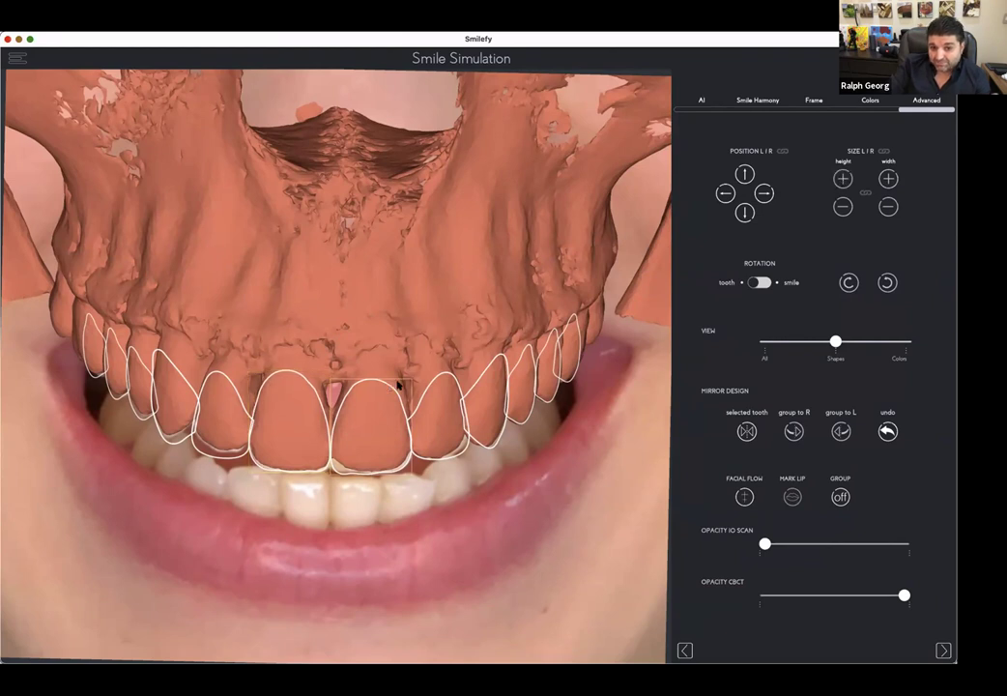
left_click(843, 178)
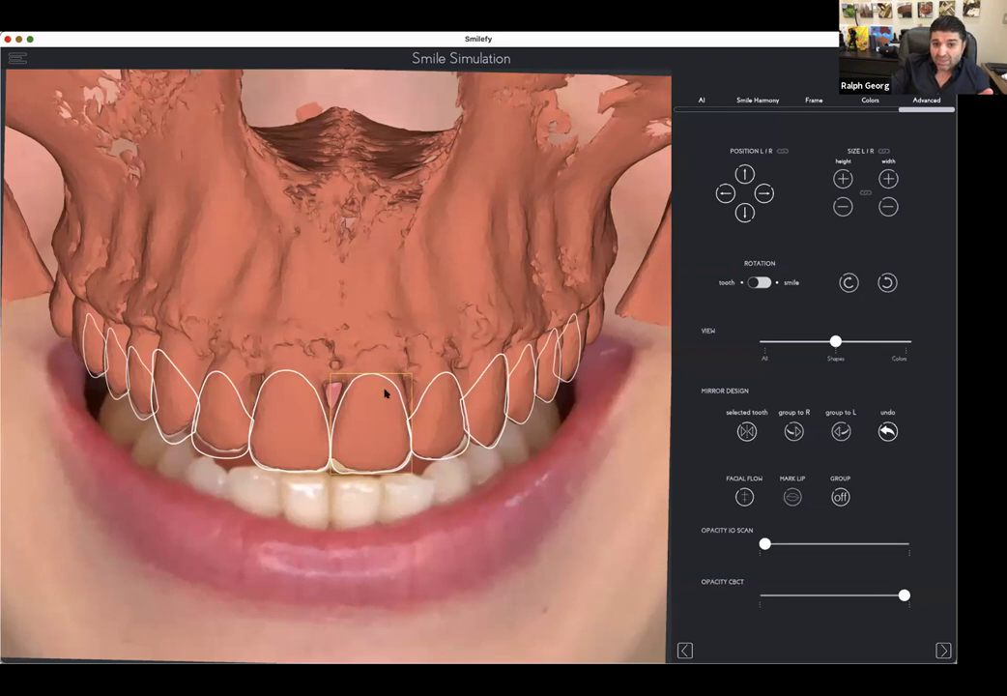
Step: Raise the patient's right lateral incisor outline while keeping the intraoral scan hidden
left_click(235, 388)
left_click(745, 174)
left_click(745, 174)
left_click(745, 174)
left_click(745, 174)
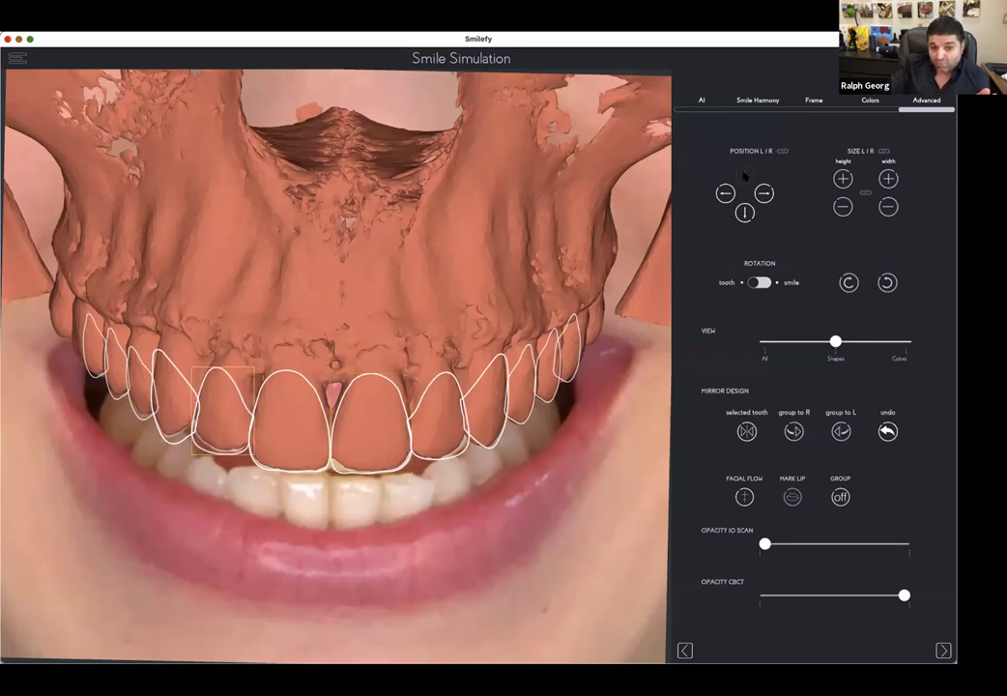
left_click_drag(801, 547, 764, 544)
Step: Rotate the patient's right canine outline, raise it over the CBCT canine and increase its height
left_click(179, 375)
left_click(849, 282)
left_click(848, 282)
left_click(849, 283)
left_click(745, 175)
left_click(745, 175)
left_click(746, 175)
left_click(744, 174)
left_click(745, 174)
left_click(744, 174)
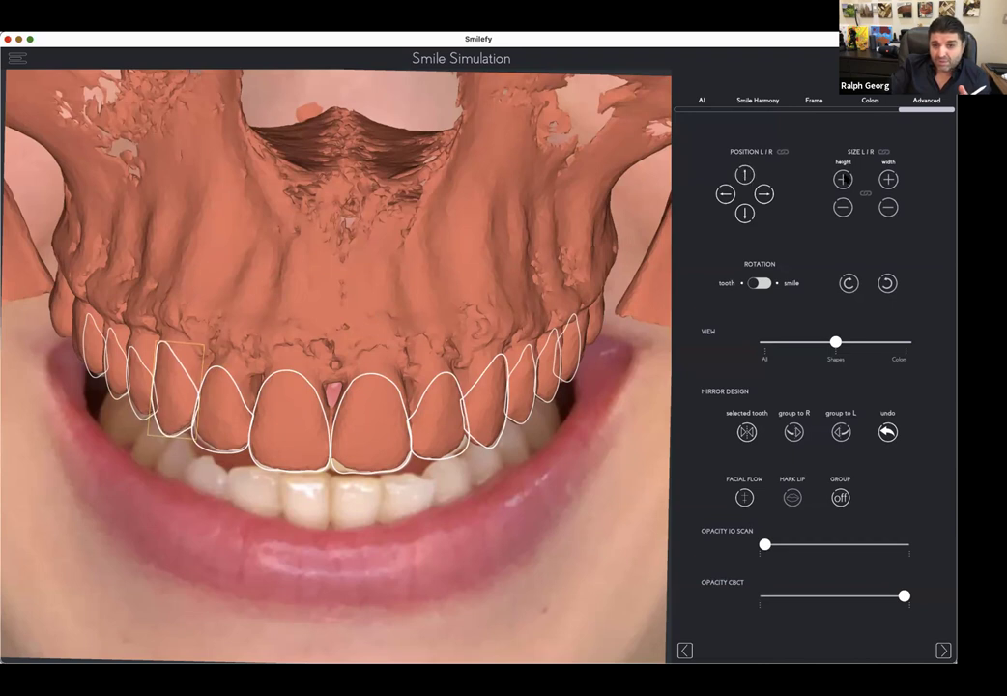
Step: Raise the outline of the patient's right first premolar slightly
left_click(144, 365)
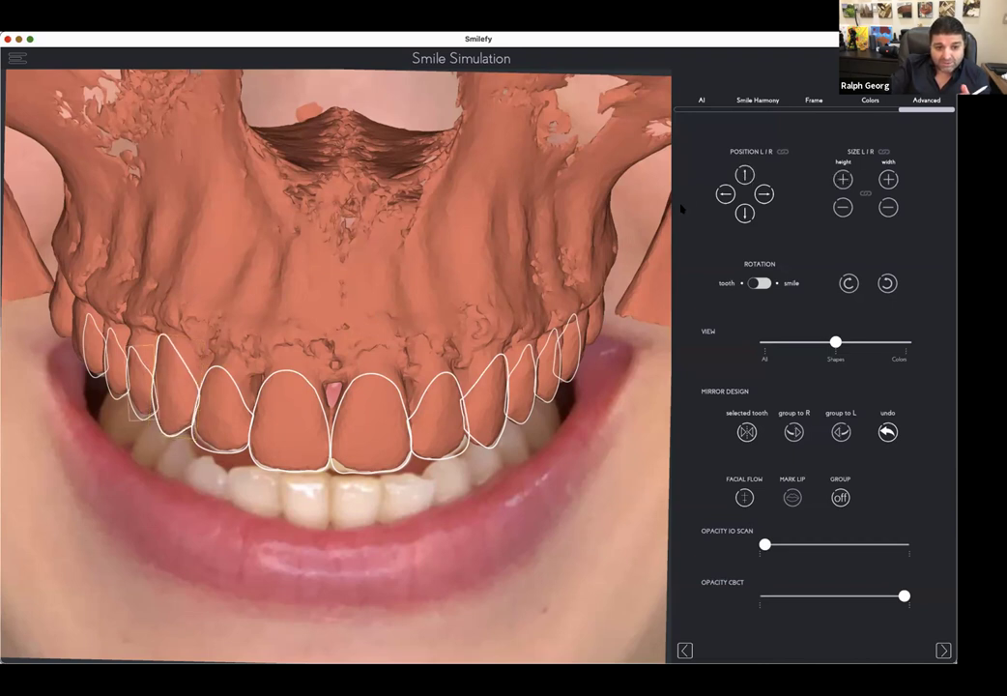
left_click(742, 175)
left_click(743, 175)
left_click(742, 175)
Step: Raise the patient's left lateral incisor outline slightly, and shift the left canine outline toward the midline with a slightly larger size
left_click(455, 380)
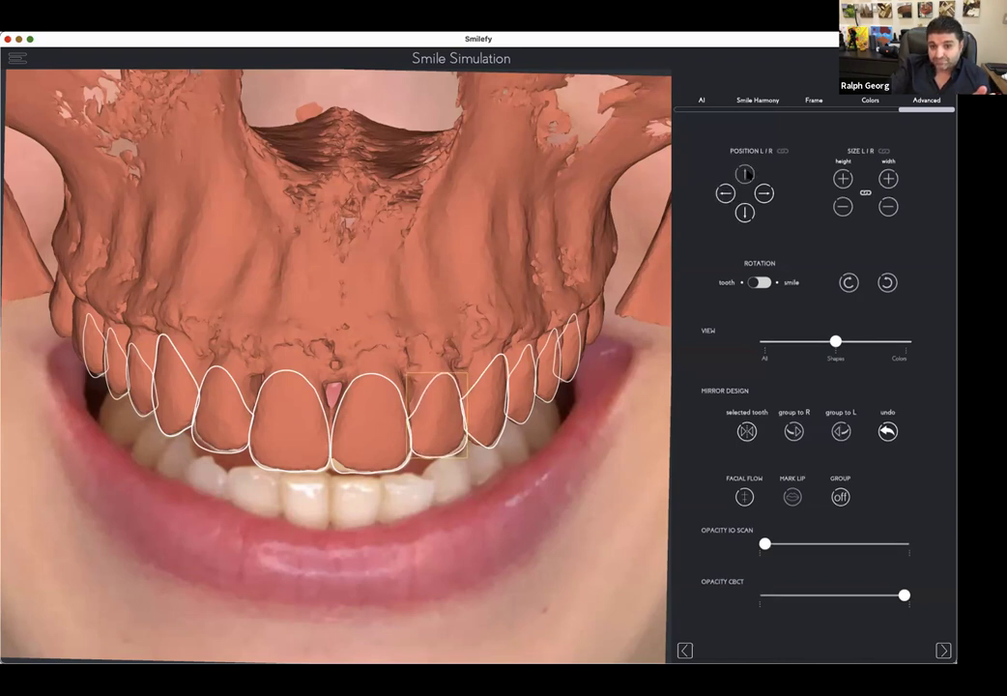
left_click(495, 378)
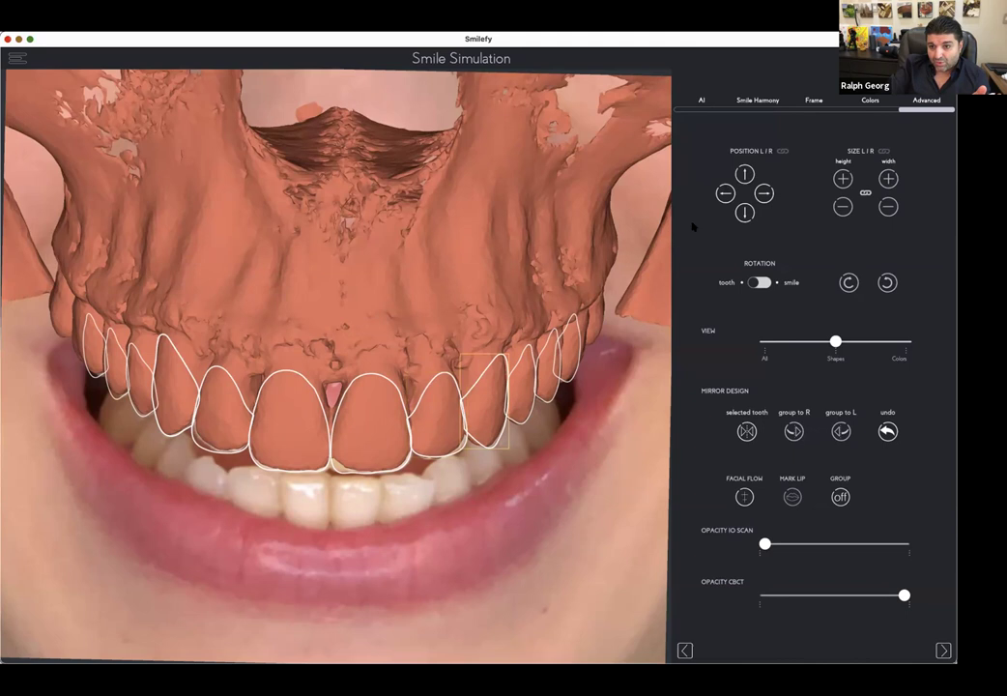
left_click(725, 194)
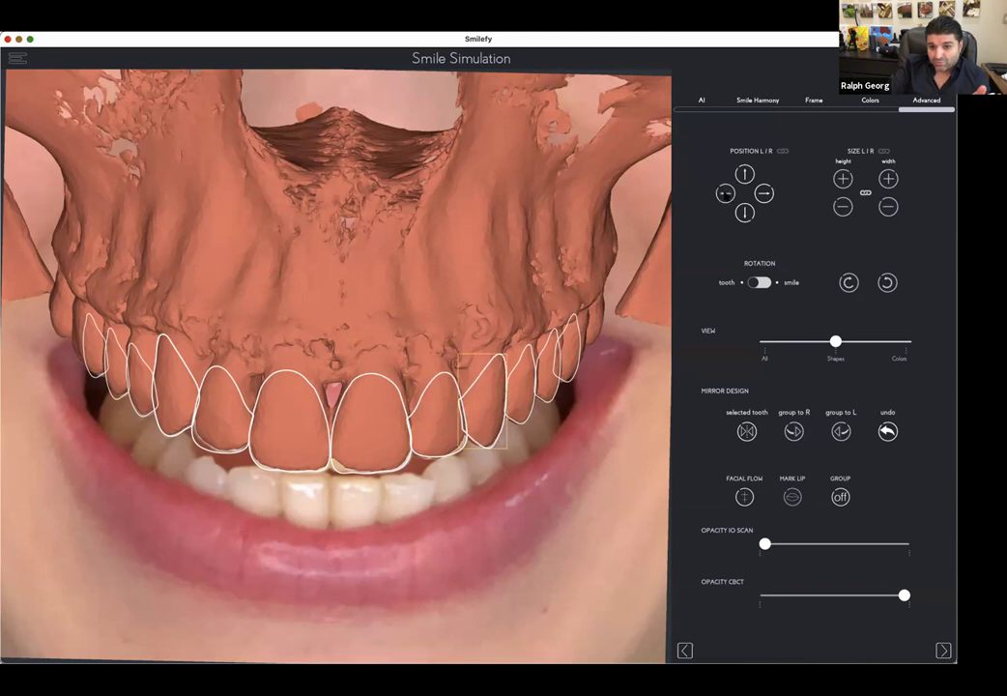
left_click(888, 177)
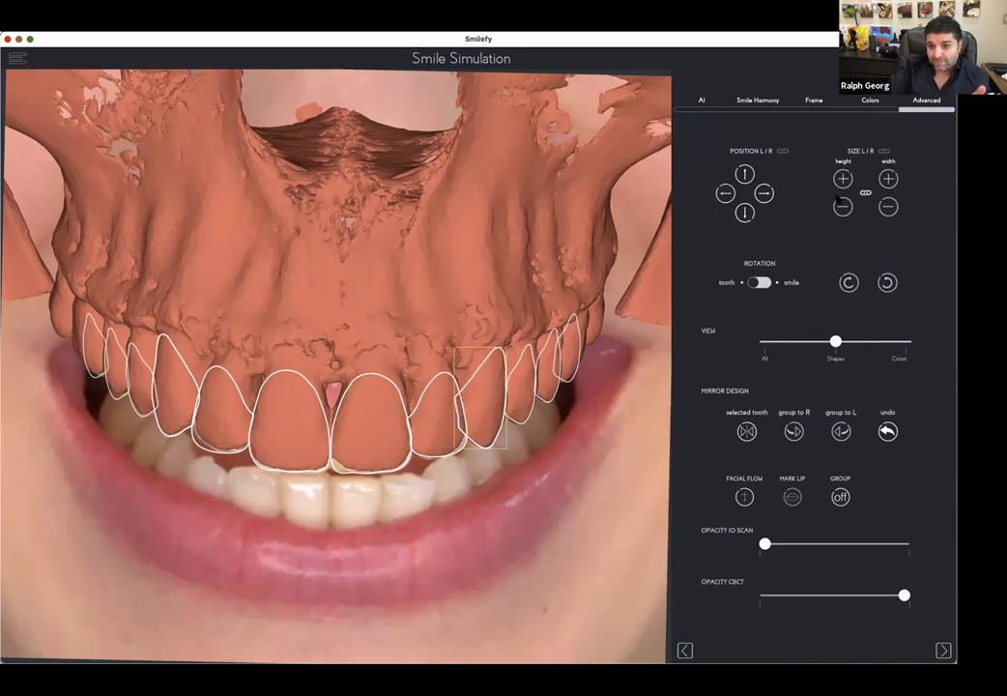
left_click(887, 206)
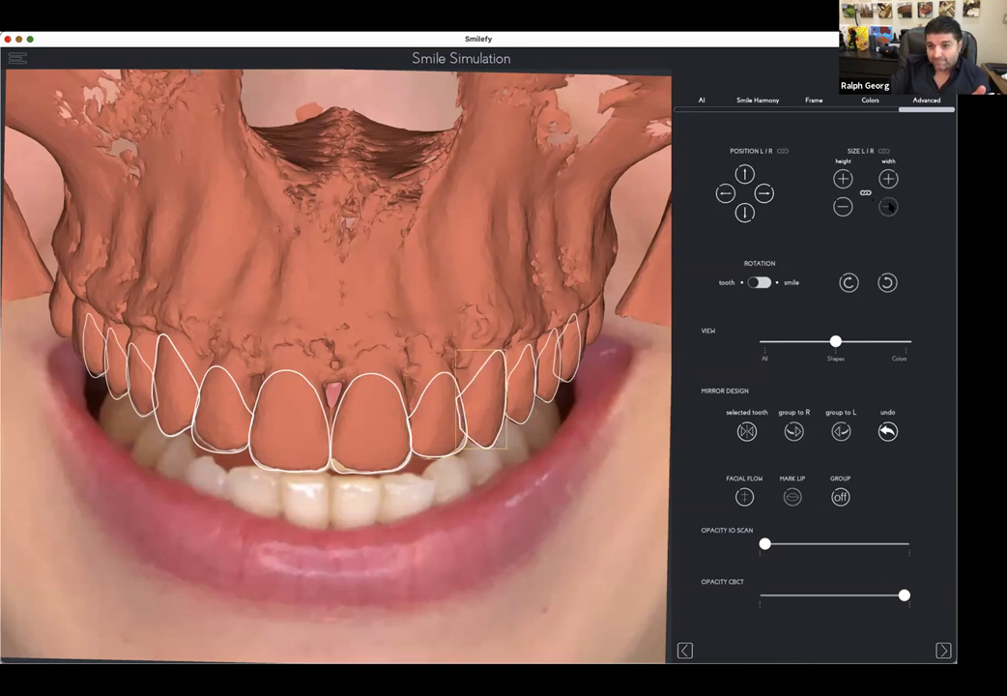
left_click(725, 194)
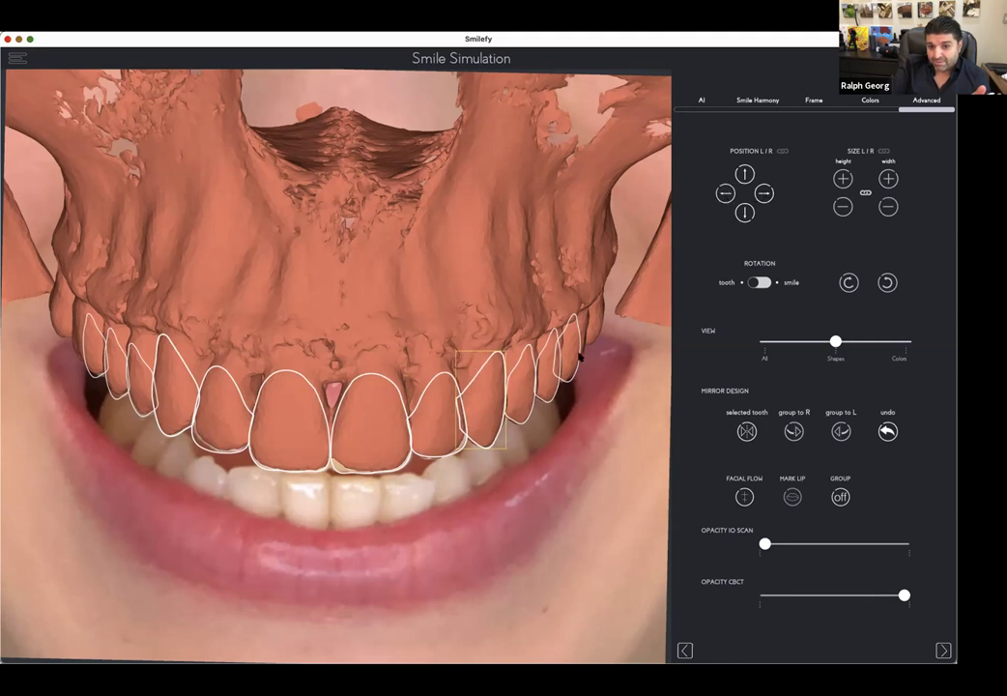
Step: Restore the intraoral scan to full opacity over the outlines, and switch the simulation view to Colors
left_click(580, 353)
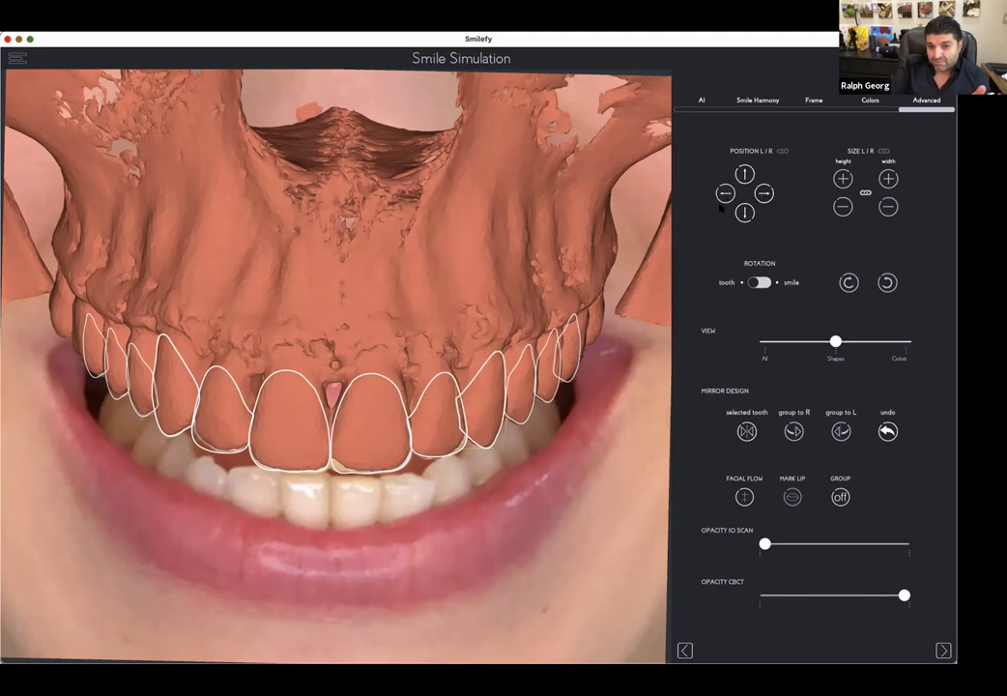
left_click(572, 326)
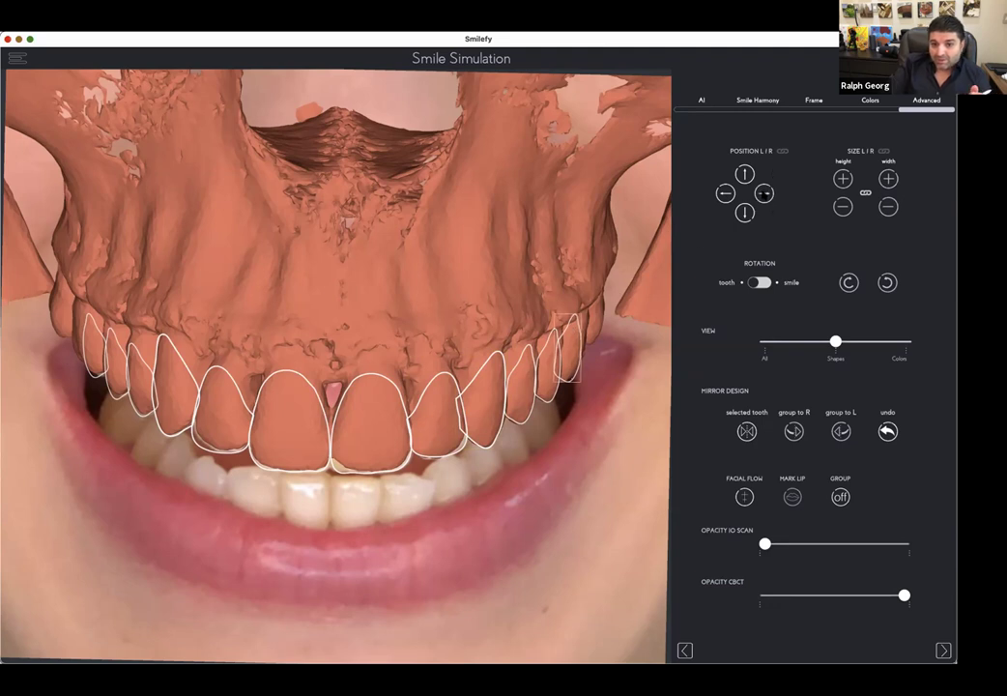
left_click_drag(815, 547, 937, 547)
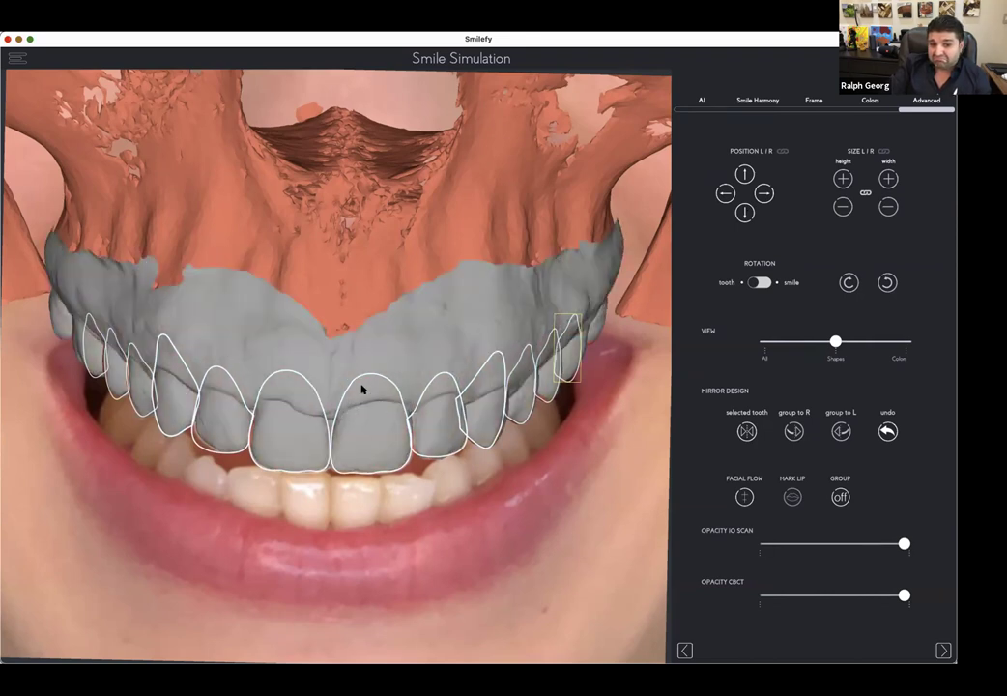
scroll(378, 381, "down", 3)
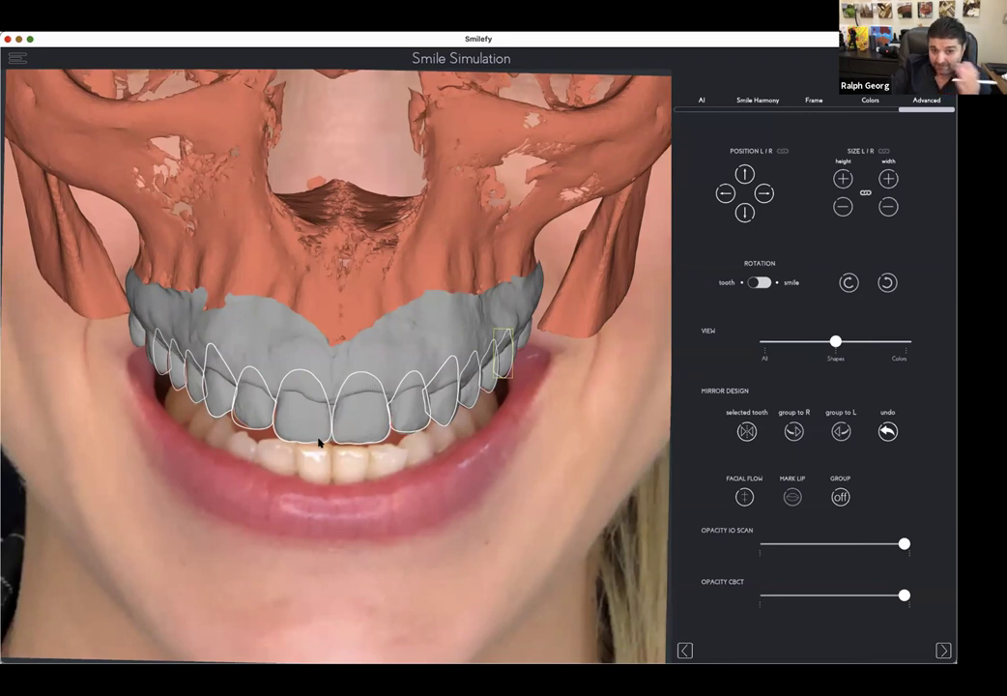
left_click(304, 382)
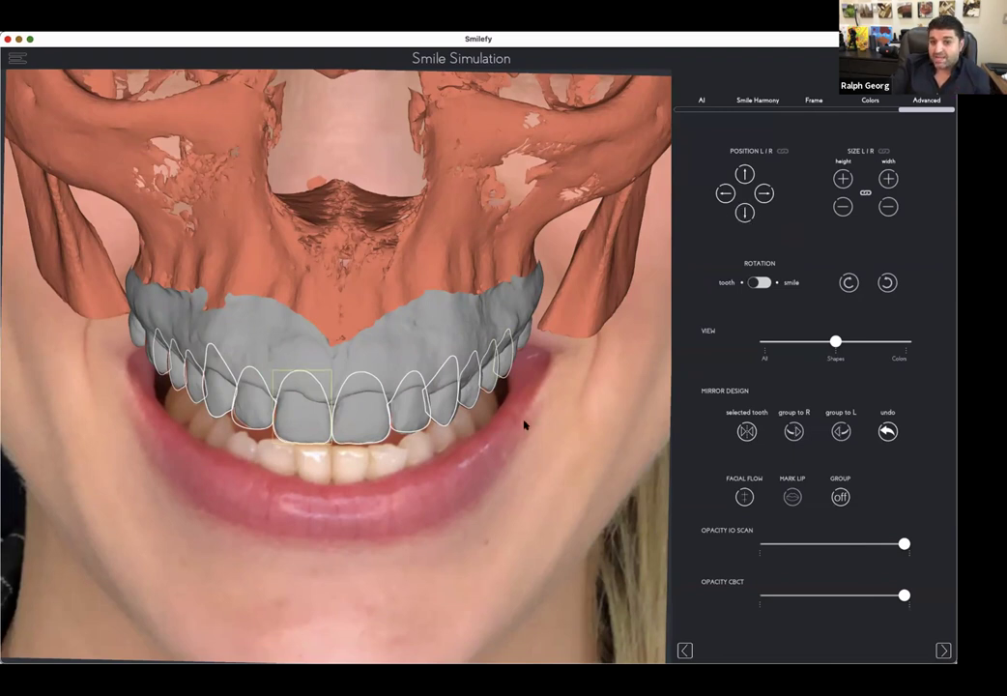
left_click(906, 342)
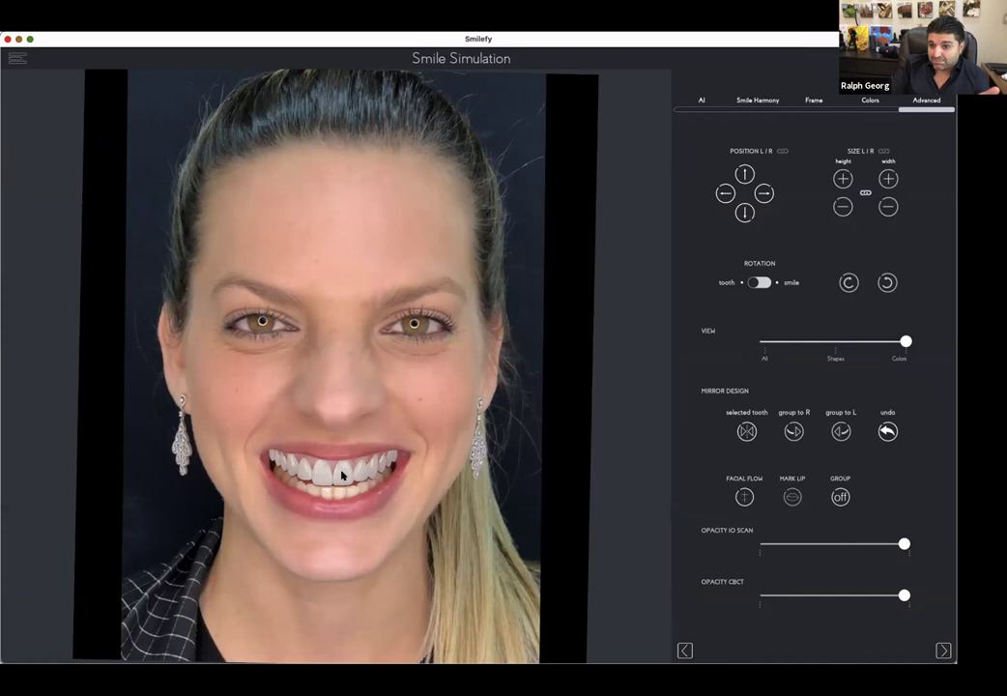
Step: Continue to the documentation measurements and measure from the patient's right central incisor outline's upper edge to the existing gum line
left_click(947, 650)
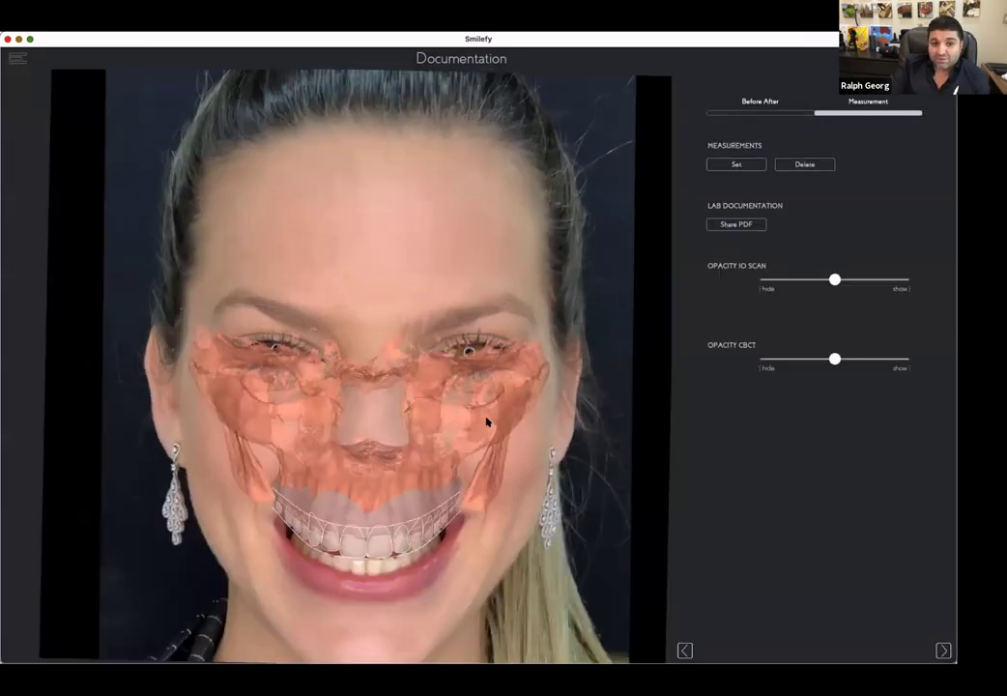
scroll(429, 186, "up", 5)
scroll(430, 414, "down", 10)
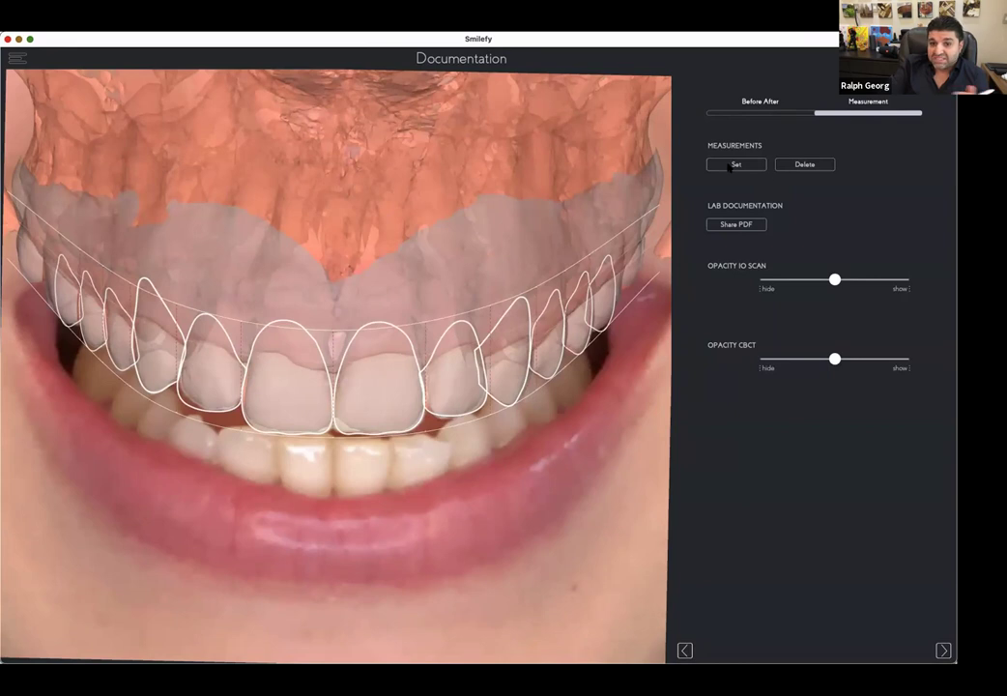
left_click(730, 167)
left_click_drag(319, 281, 279, 326)
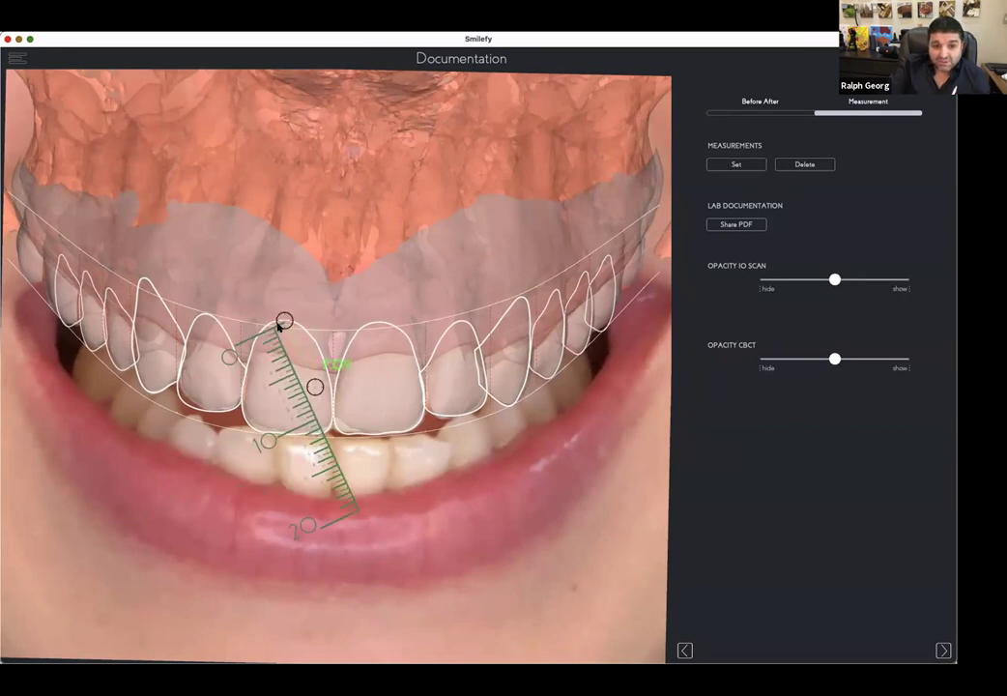
left_click_drag(317, 387, 283, 365)
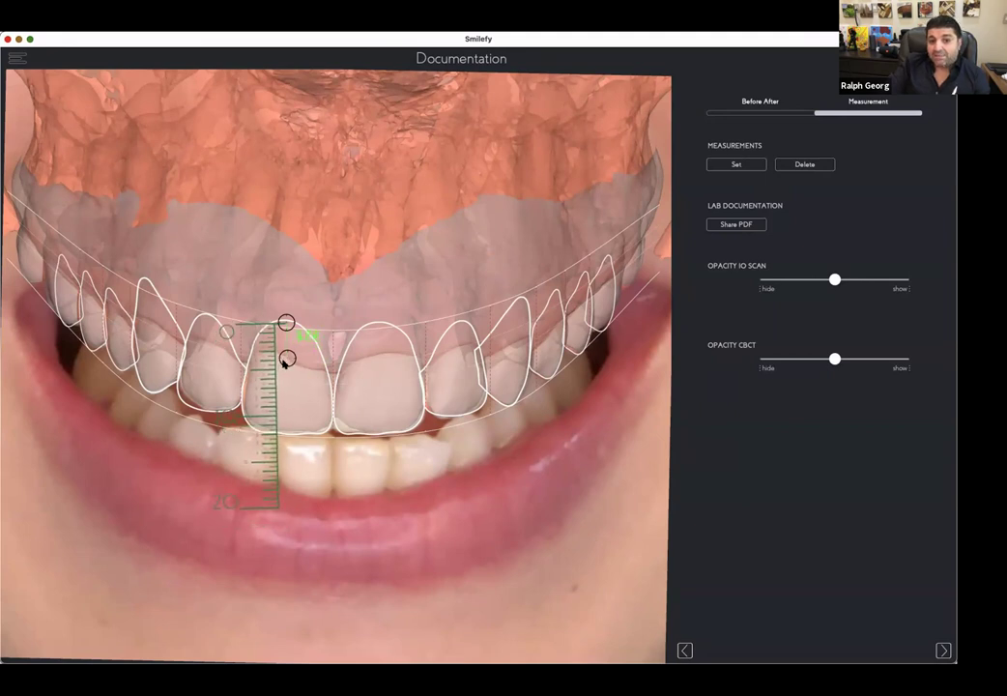
Step: Measure the outline-to-gum-line distance on the patient's left central and left lateral incisors
left_click(735, 165)
left_click_drag(343, 303, 392, 319)
left_click_drag(317, 385, 386, 349)
left_click(741, 164)
left_click_drag(323, 283, 457, 324)
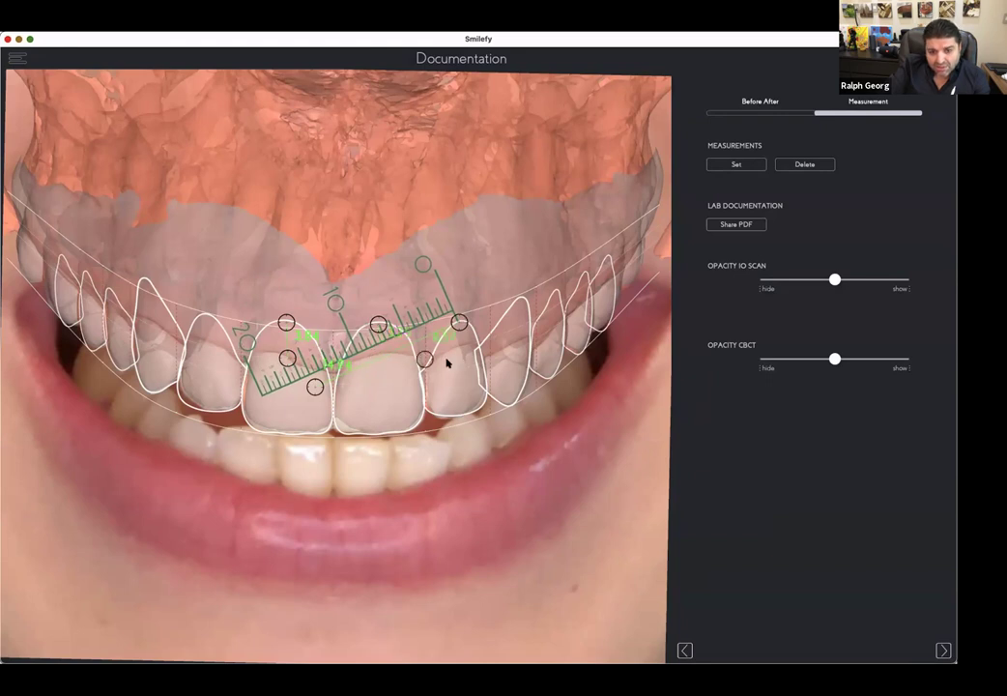
left_click_drag(383, 356, 390, 357)
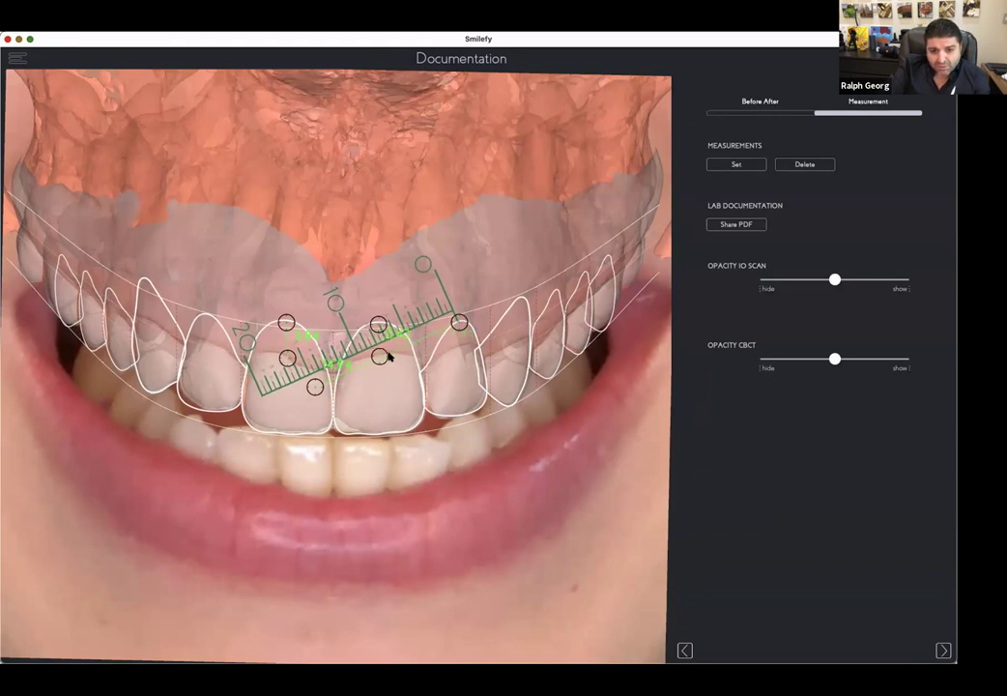
left_click_drag(320, 384, 473, 347)
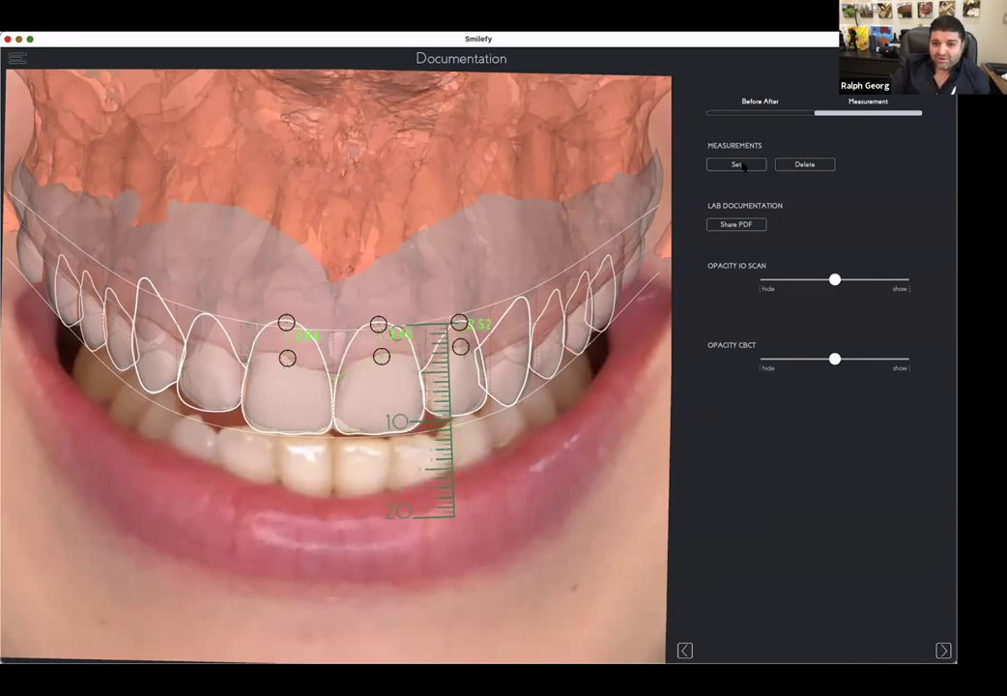
Step: Measure the outline-to-gum-line distance on the patient's right canine and check it against the fully opaque intraoral scan
left_click(741, 168)
left_click_drag(325, 283, 145, 279)
left_click_drag(292, 373, 133, 314)
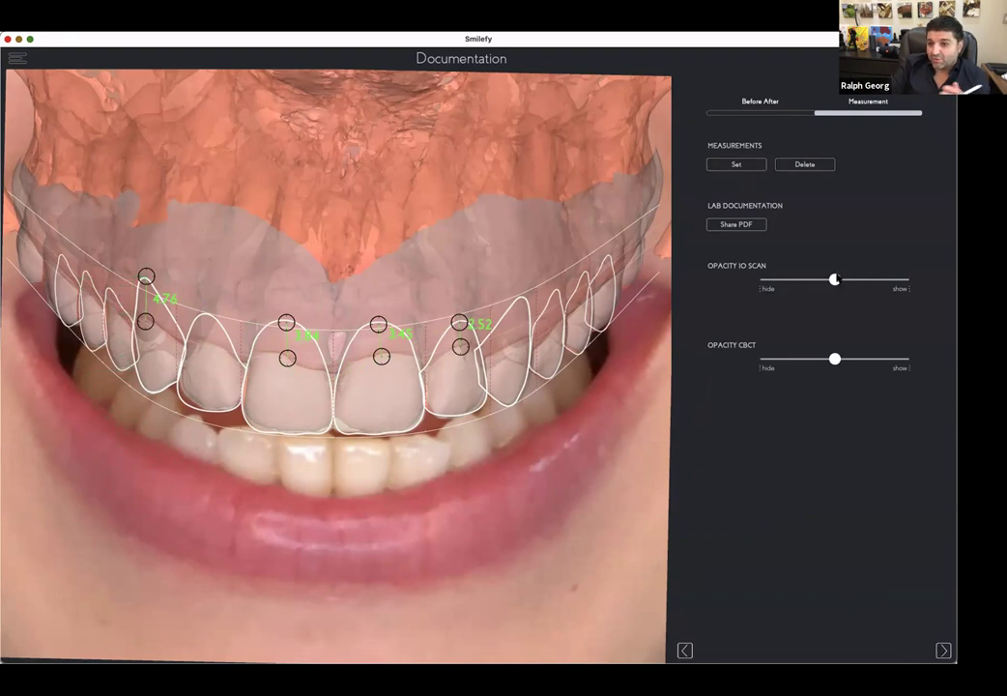
left_click_drag(835, 279, 939, 289)
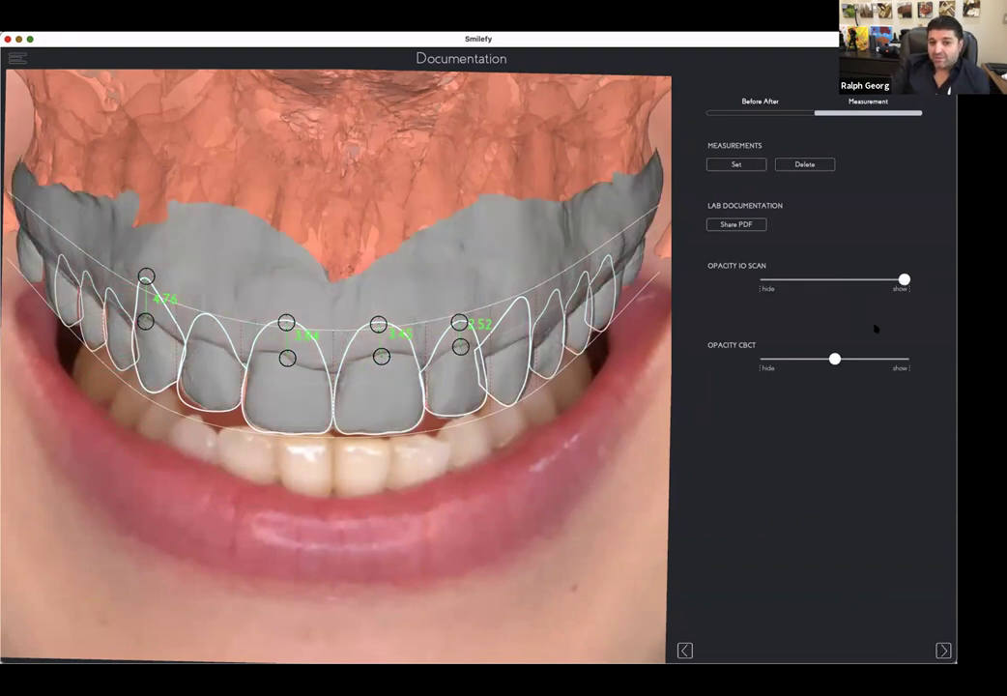
left_click_drag(904, 279, 821, 279)
Step: Measure the full height of the patient's right central incisor outline from its gingival edge to its incisal edge
left_click(736, 164)
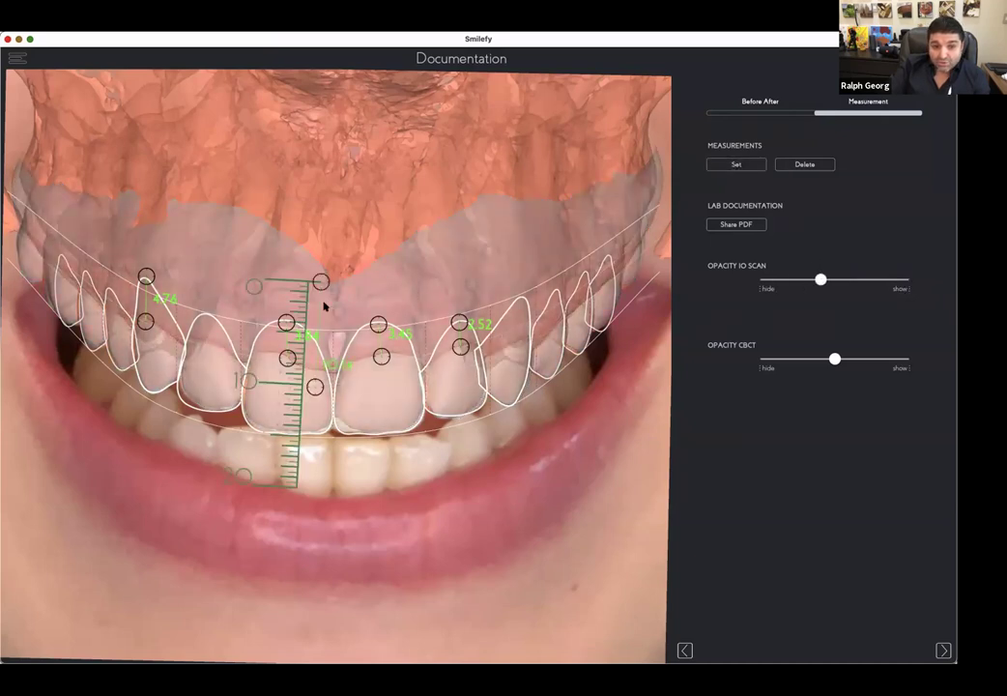
left_click_drag(319, 281, 299, 326)
left_click_drag(316, 384, 294, 434)
left_click_drag(301, 327, 292, 329)
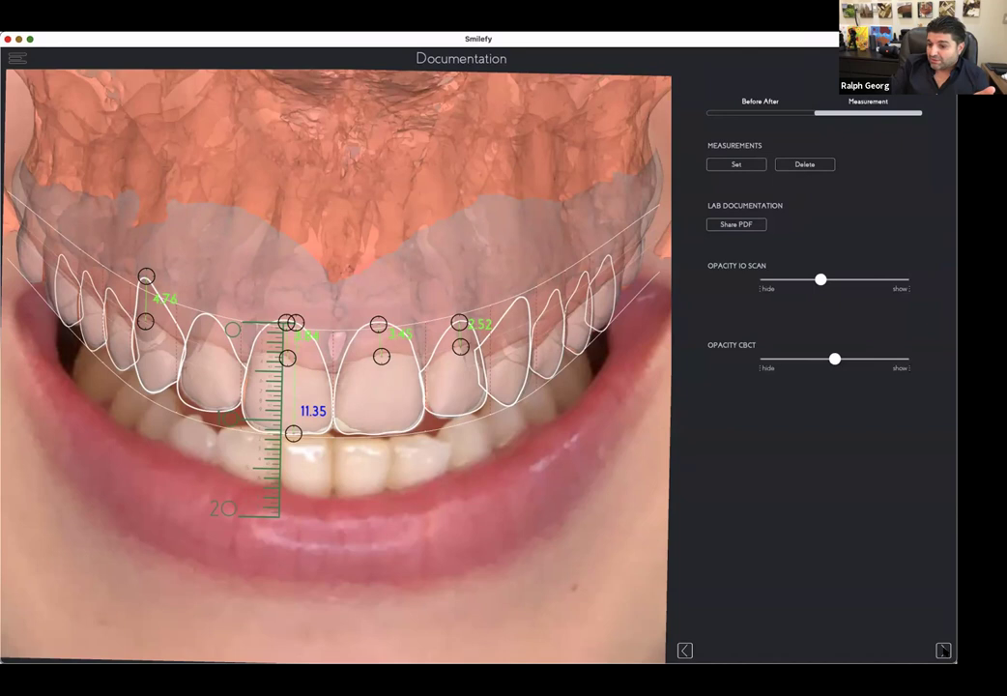
Step: Finish the documentation and continue to the patient's Case Management
left_click(944, 650)
left_click(479, 345)
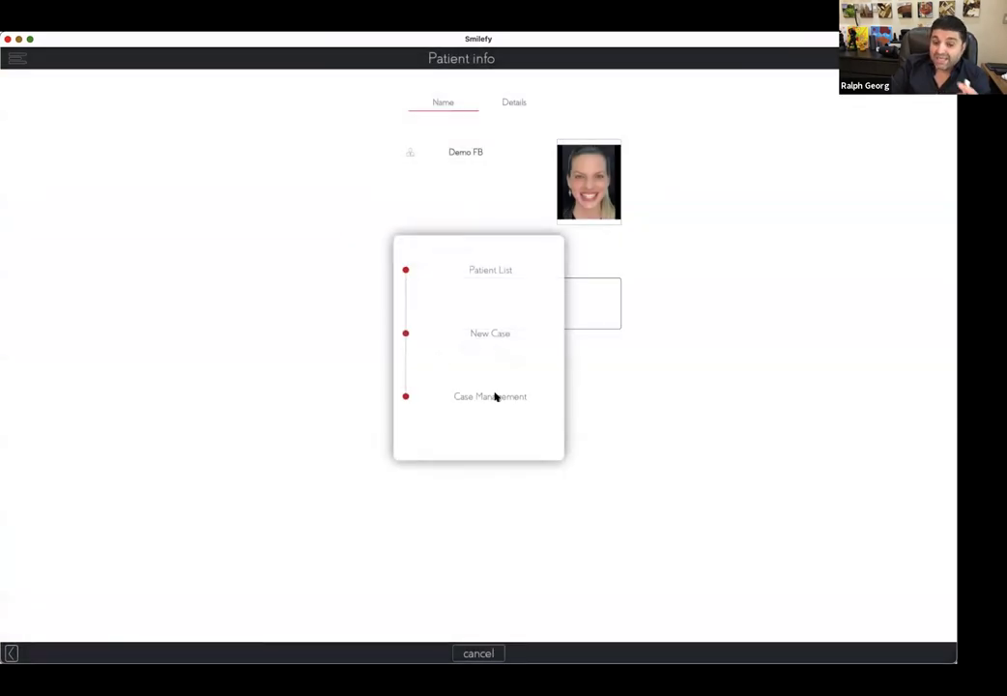
left_click(495, 396)
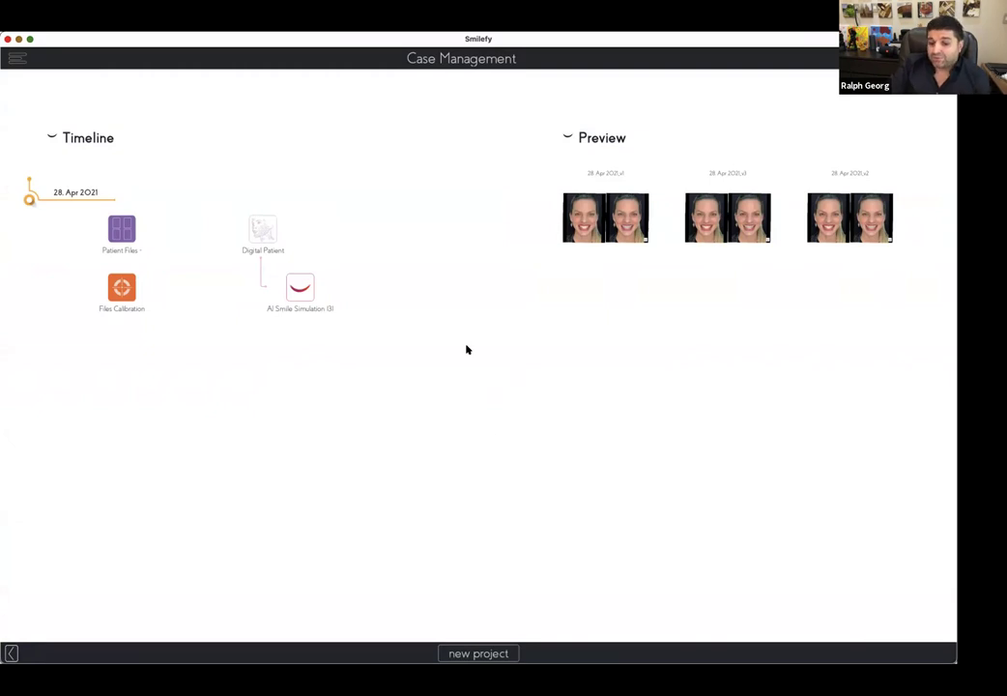
Step: Start a new 3D Smile Design project based on the first listed AI smile simulation
left_click(479, 654)
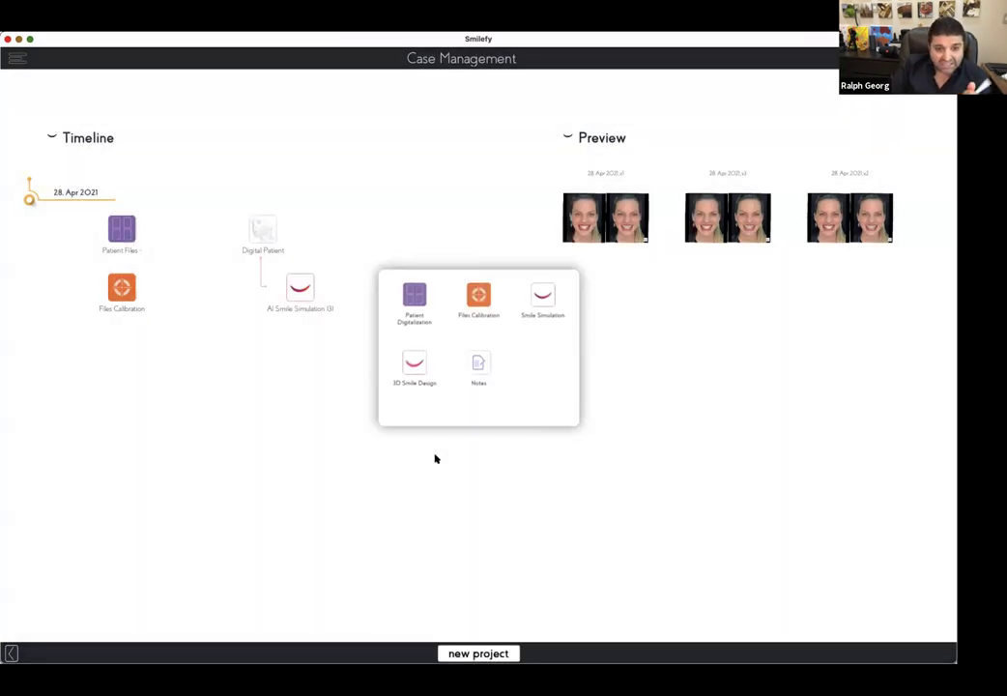
left_click(415, 366)
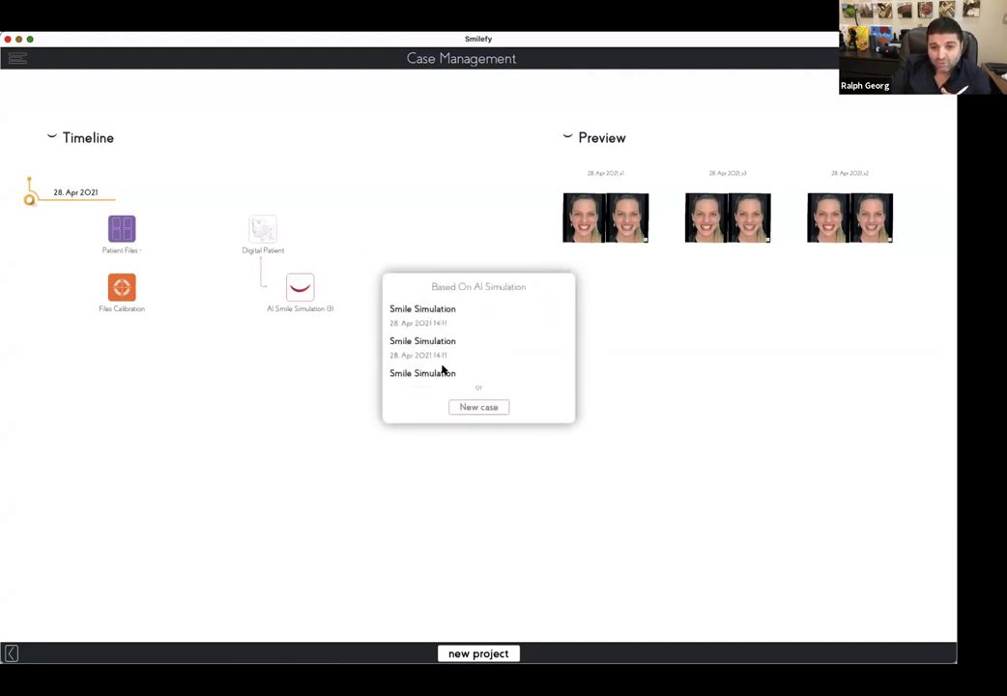
scroll(434, 353, "down", 2)
scroll(434, 352, "up", 2)
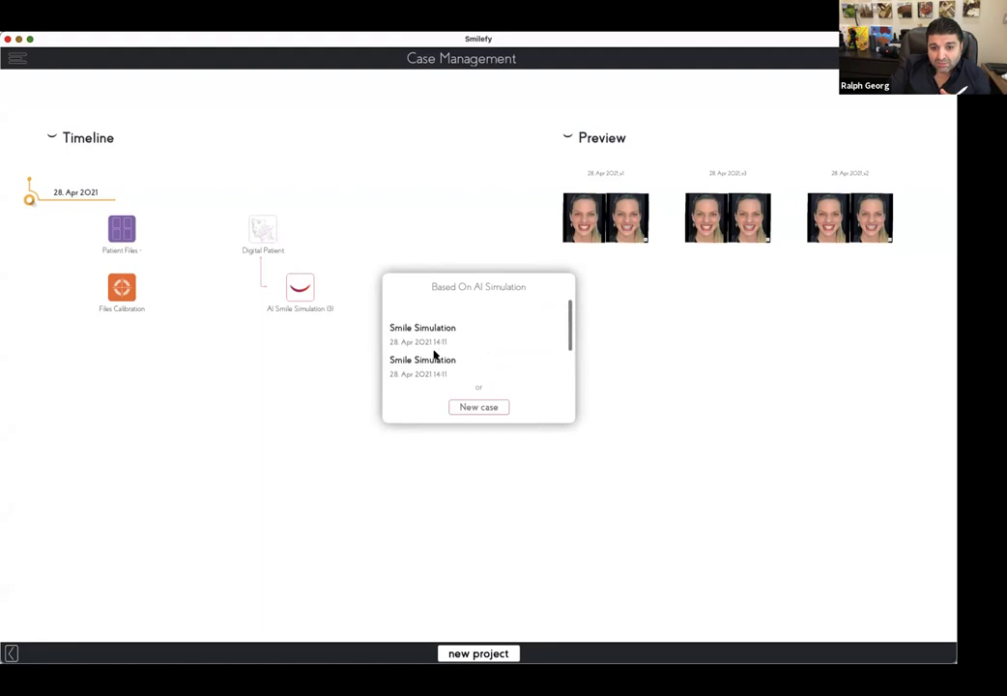
left_click(427, 313)
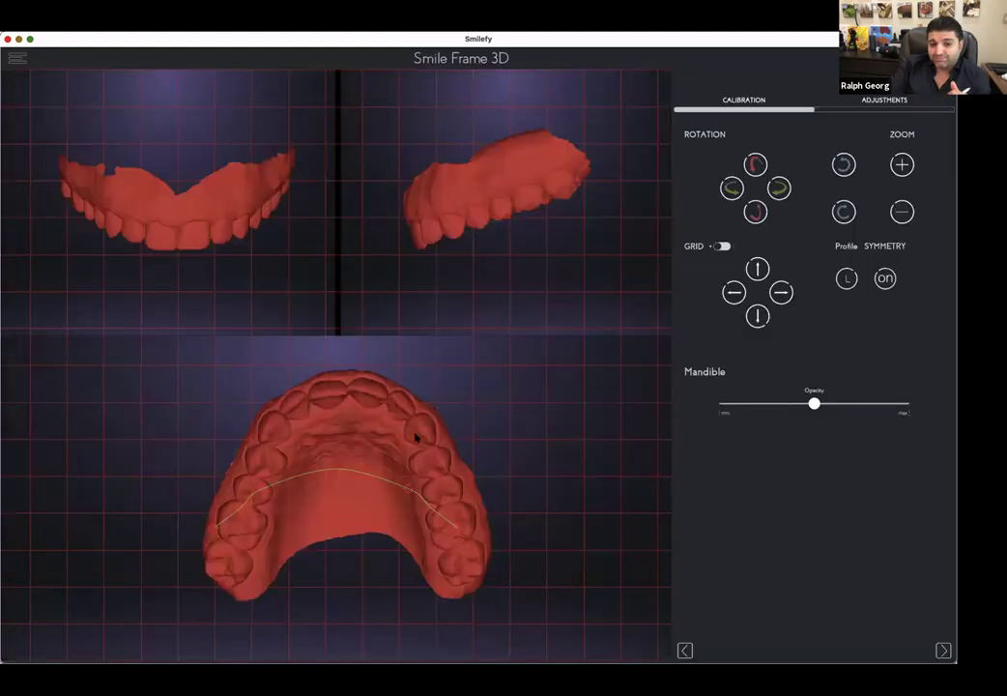
Step: Move the arch curve's front point to the central incisors and pitch the maxillary scan until its occlusal plane is level in profile
left_click(350, 388)
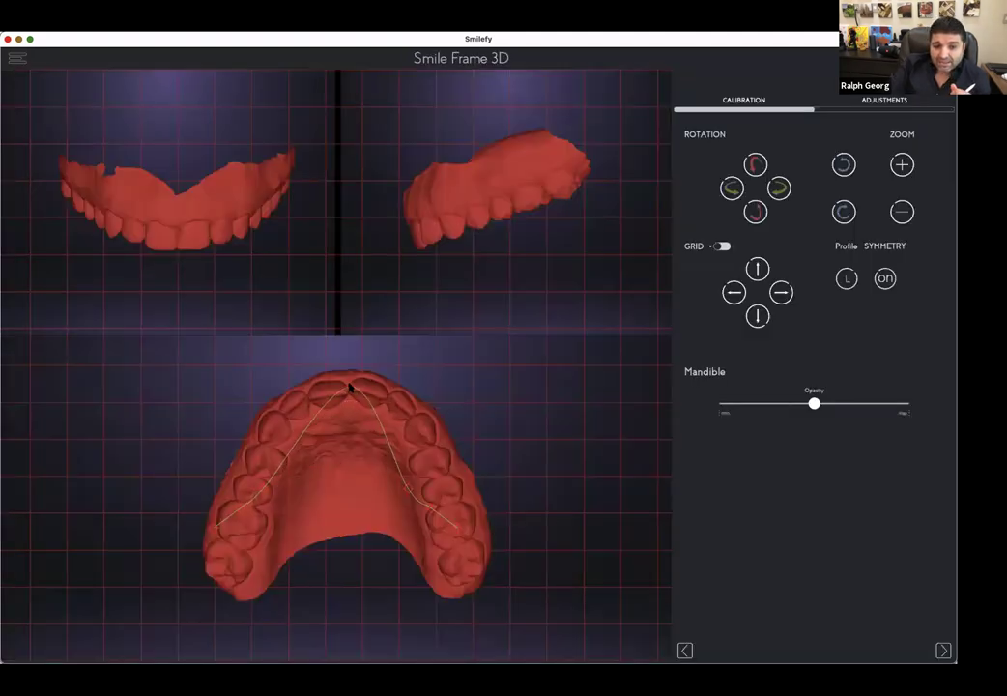
left_click(753, 215)
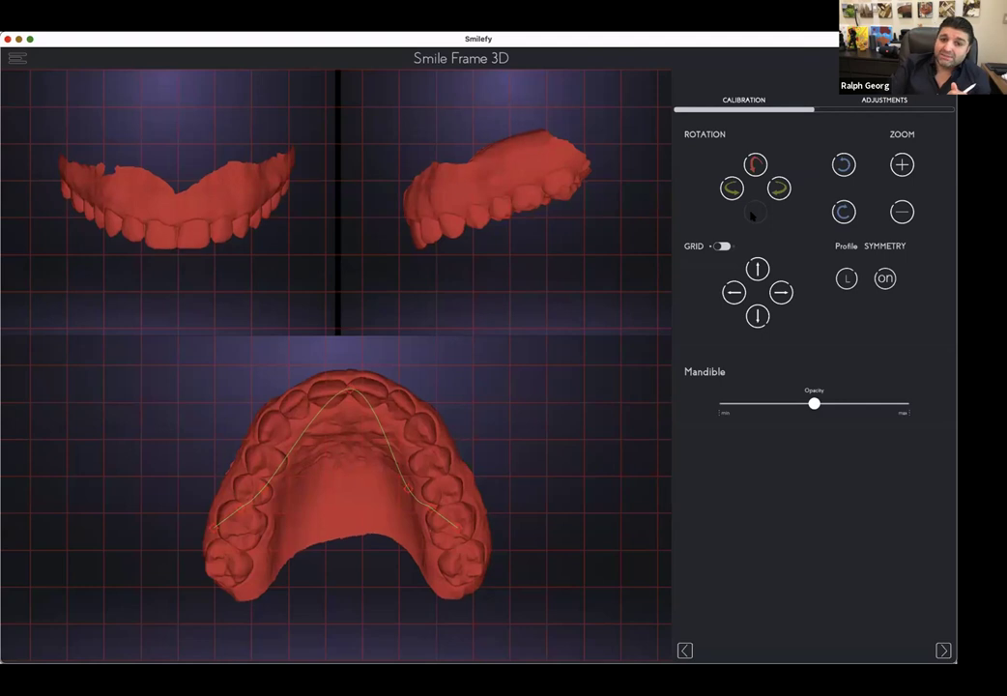
left_click(755, 212)
left_click(755, 211)
left_click(755, 212)
left_click(755, 212)
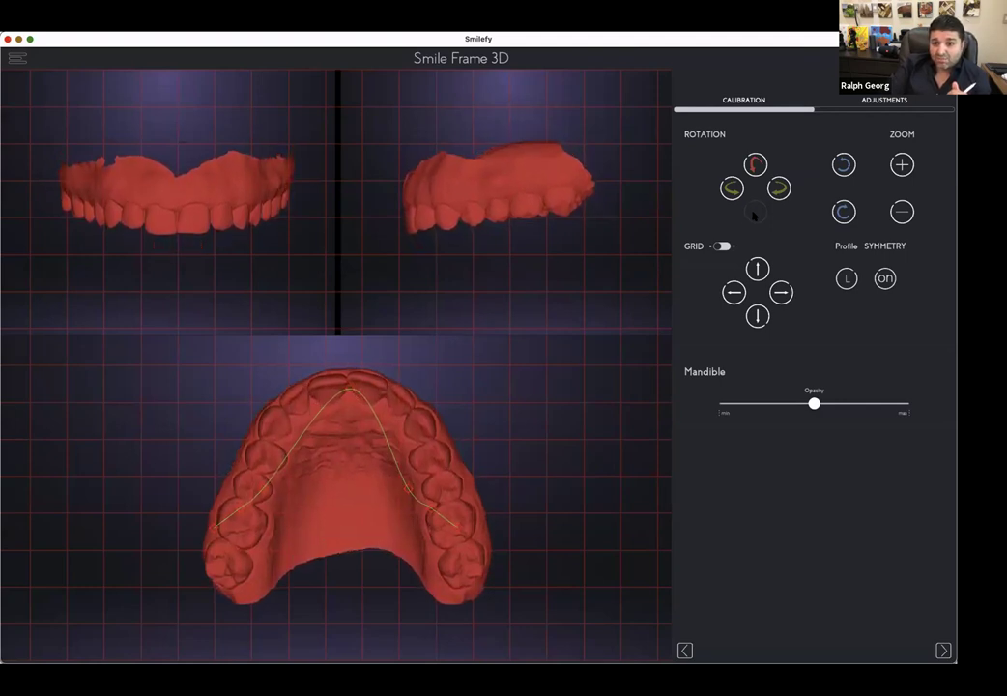
Step: Fine-tune the maxillary scan's roll and yaw so it sits level and symmetrical in the frontal and occlusal views
left_click(844, 165)
left_click(844, 165)
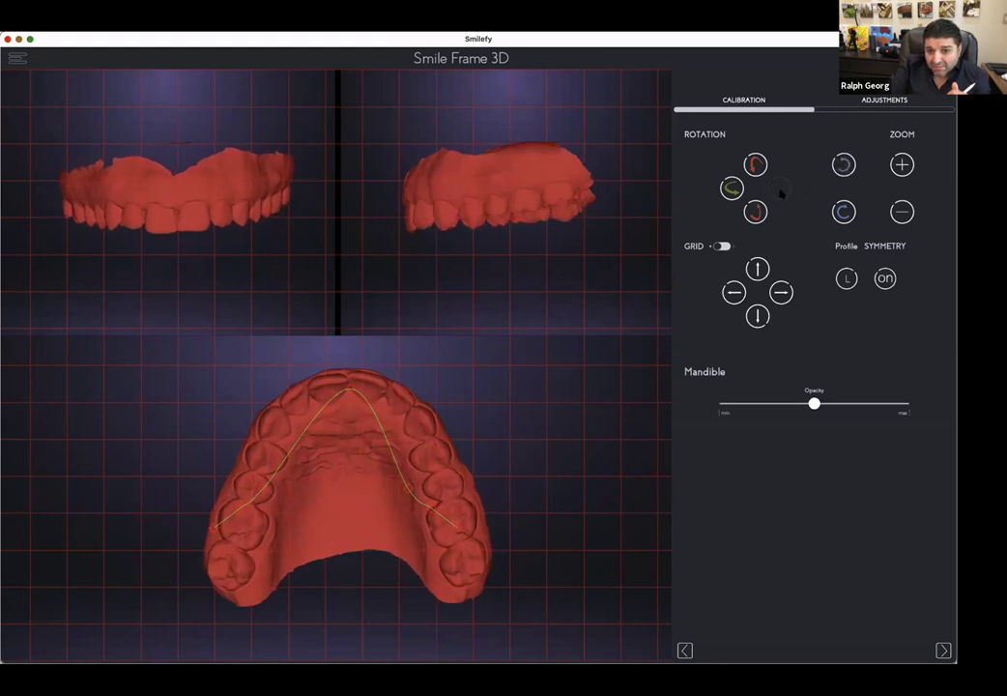
left_click(731, 190)
left_click(732, 189)
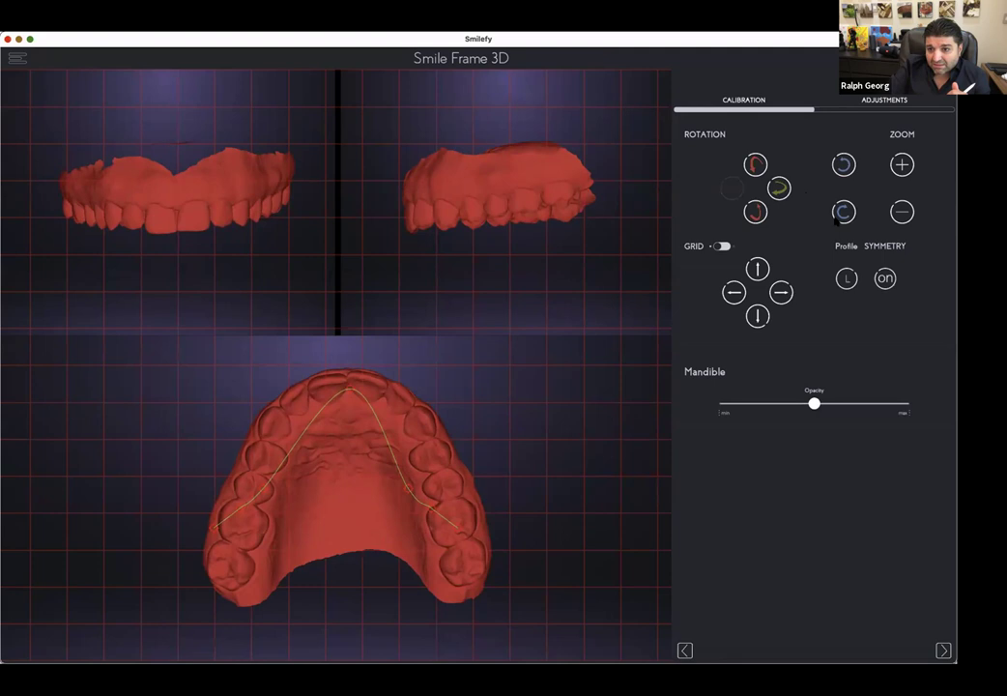
left_click(845, 213)
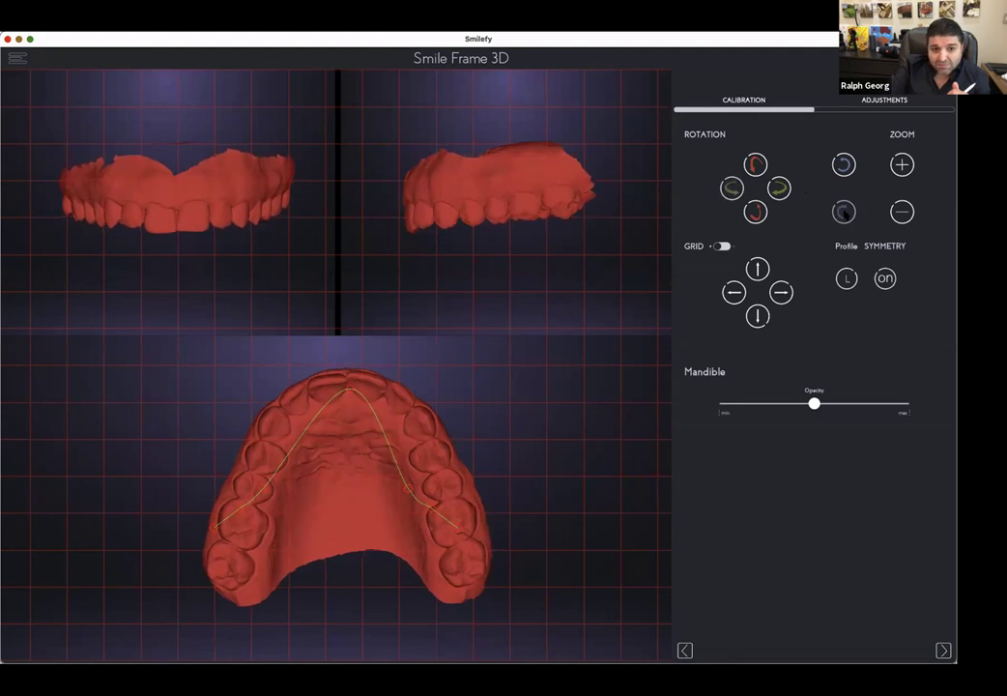
Step: Fit the symmetrical arch curve to the outer edge of the teeth, from the central incisors past the canines to the last molars
left_click_drag(347, 389, 342, 380)
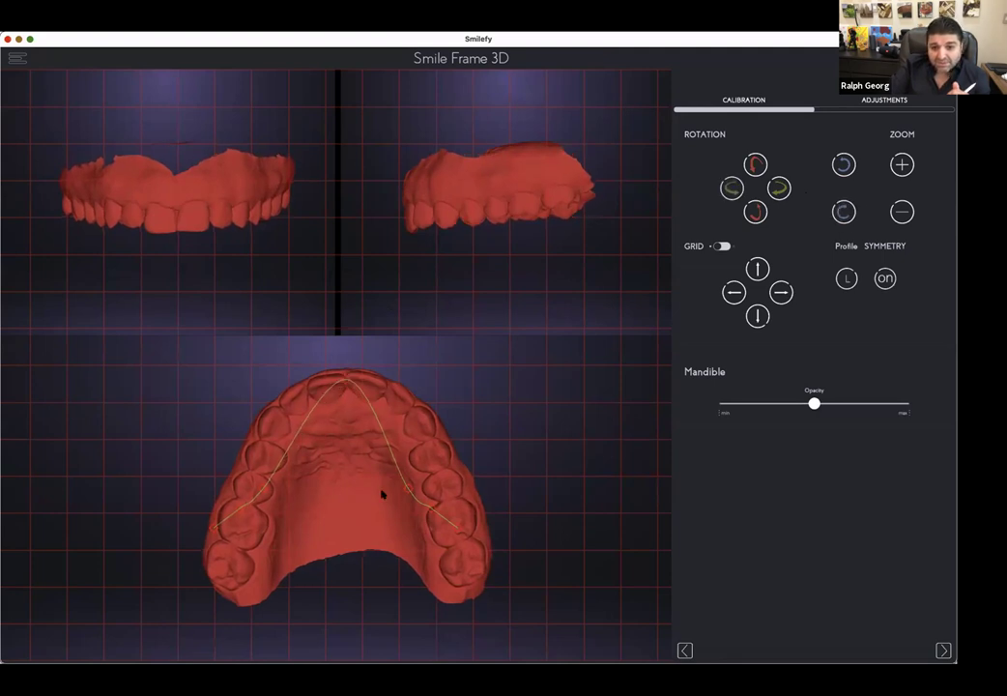
left_click_drag(422, 426, 421, 409)
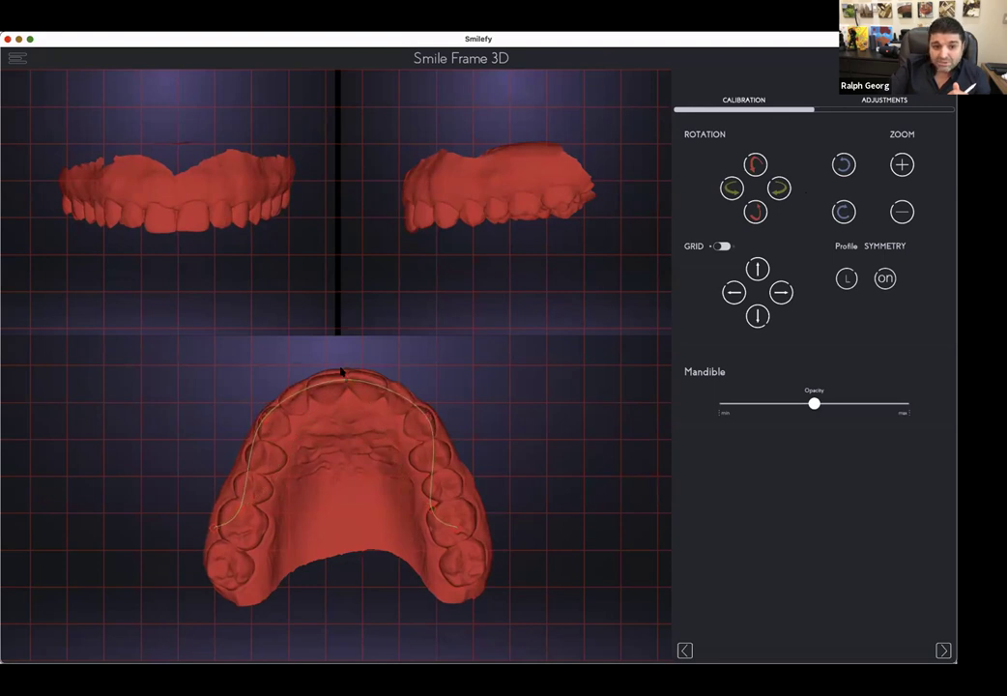
left_click_drag(431, 510, 491, 571)
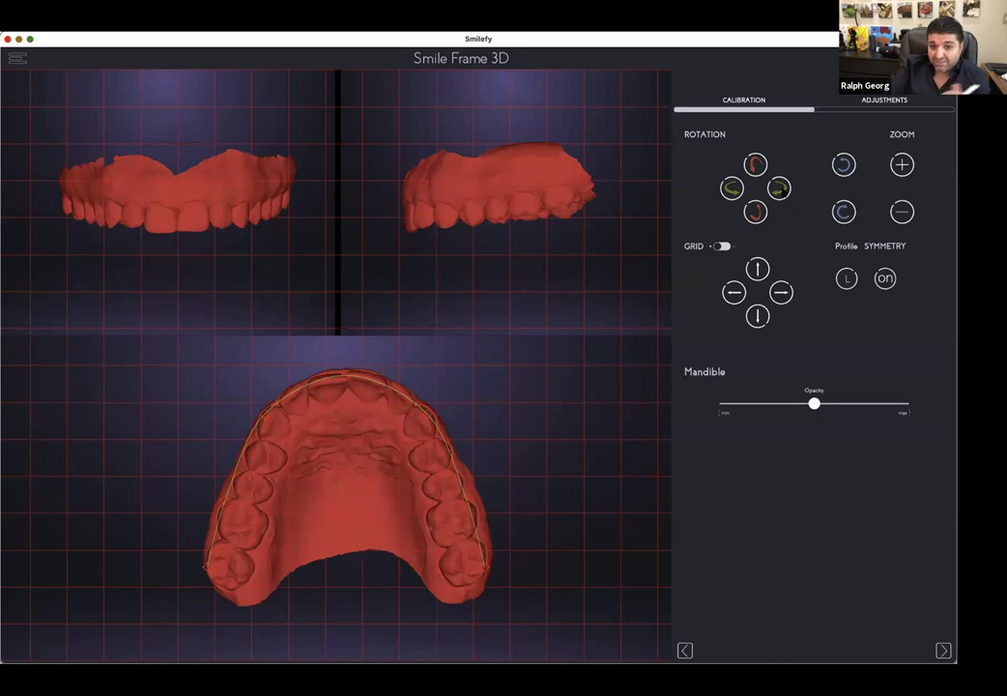
Step: Correct the scan's yaw and sideways position relative to the arch curve, and continue to the frame adjustments
left_click(727, 190)
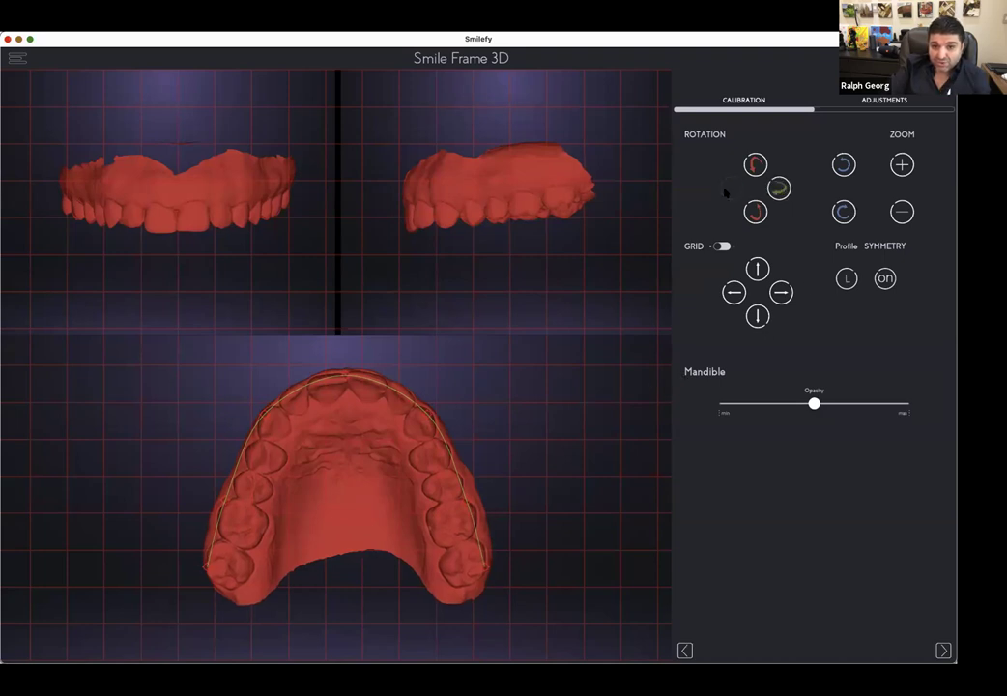
left_click(727, 189)
left_click(782, 298)
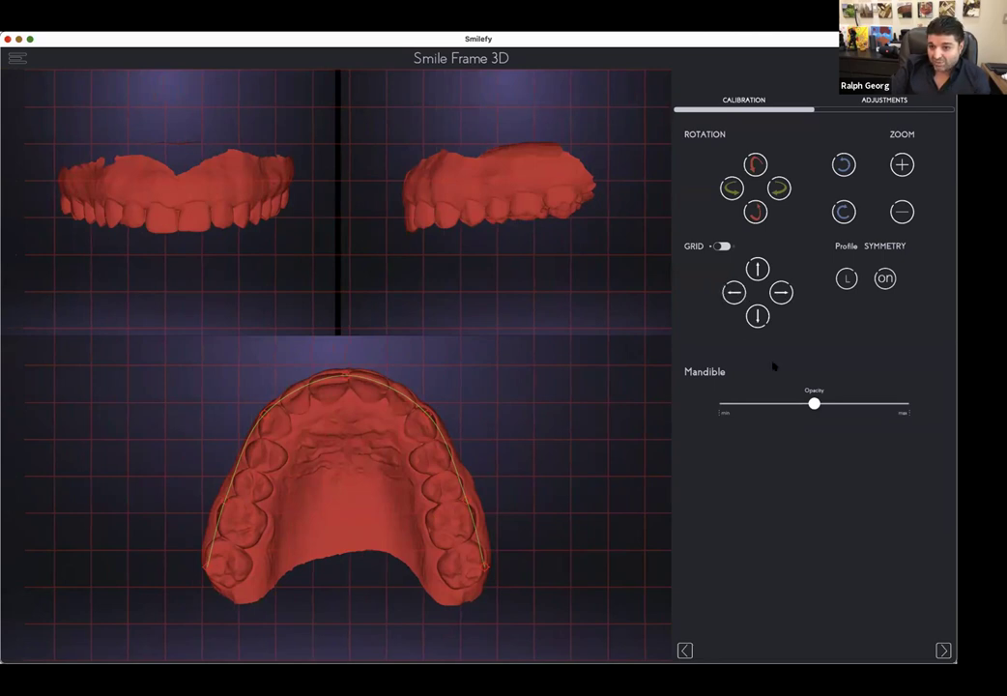
left_click(893, 100)
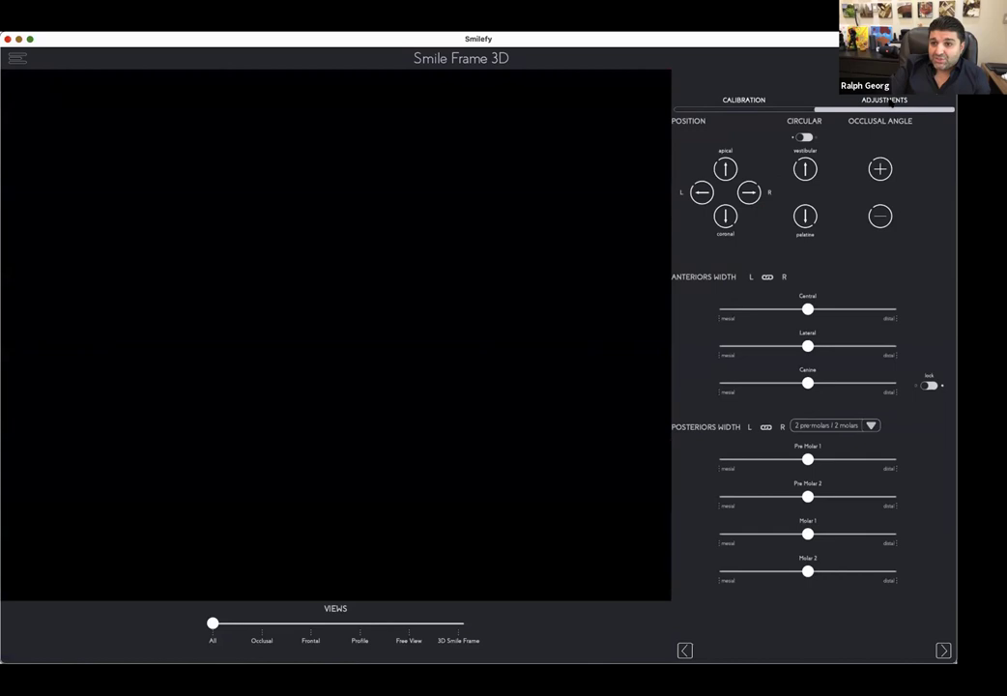
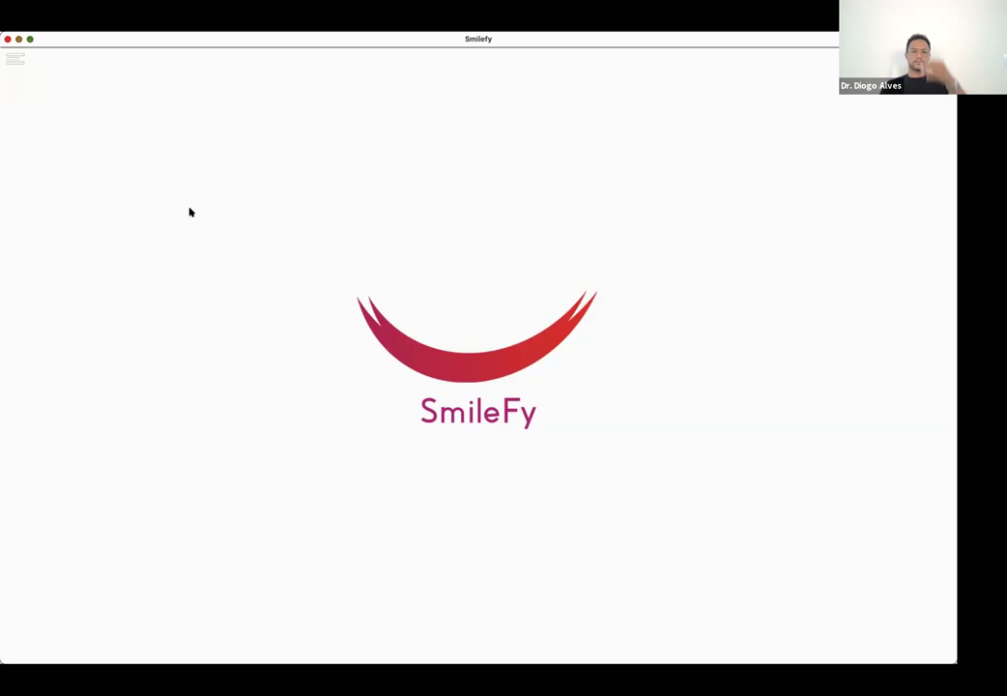
Step: Close the current case without saving and open the 28 Apr 2021 13:03 V4 3D smile design of the SmileFy Demo patient
left_click(10, 56)
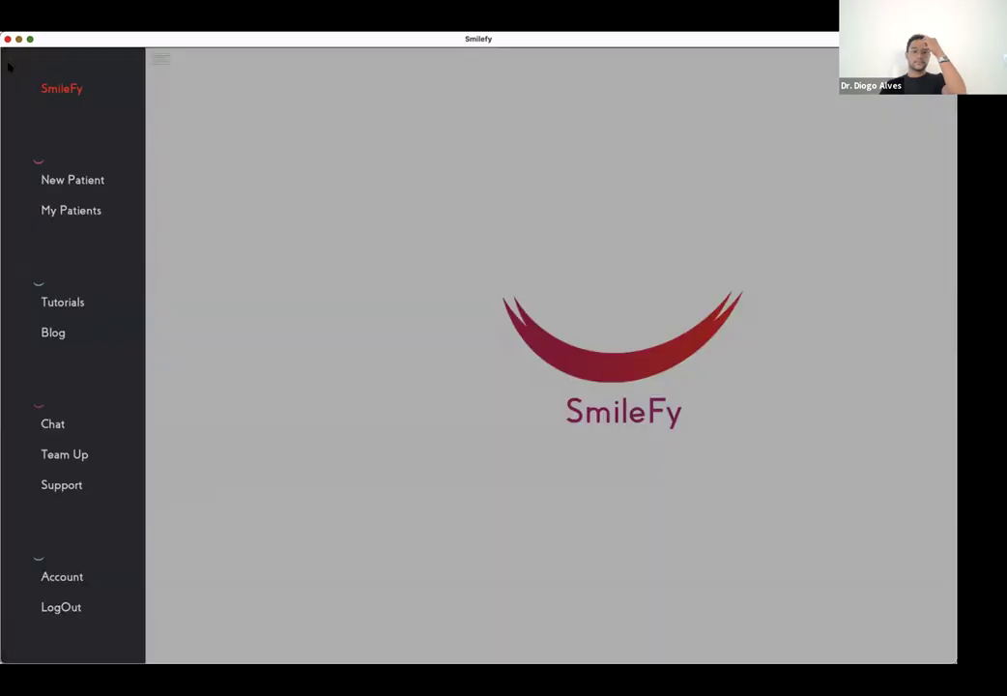
left_click(47, 214)
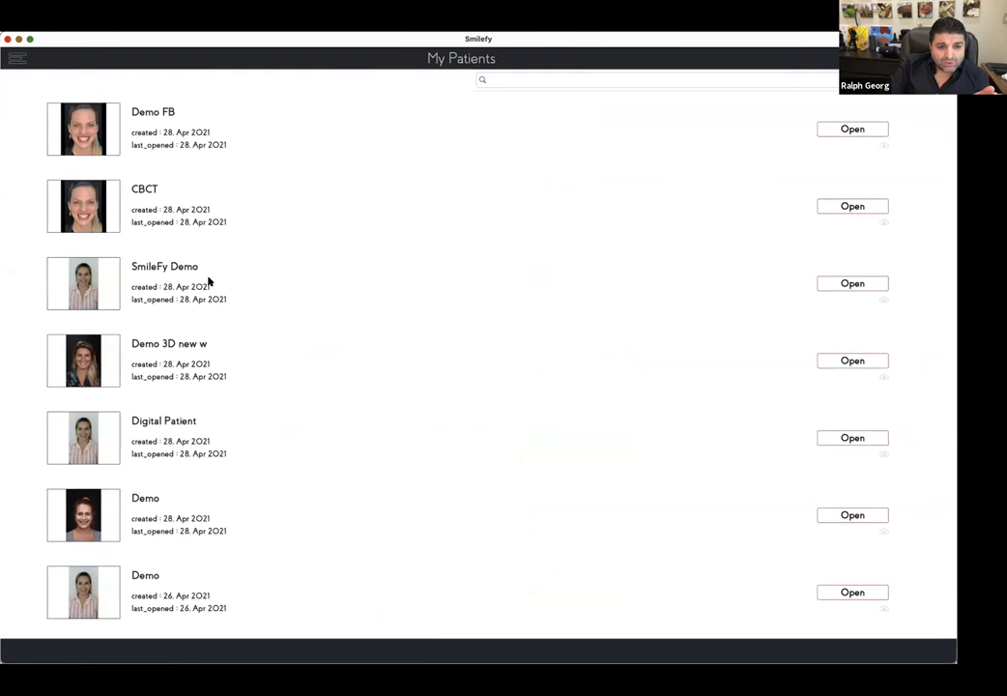
left_click(849, 284)
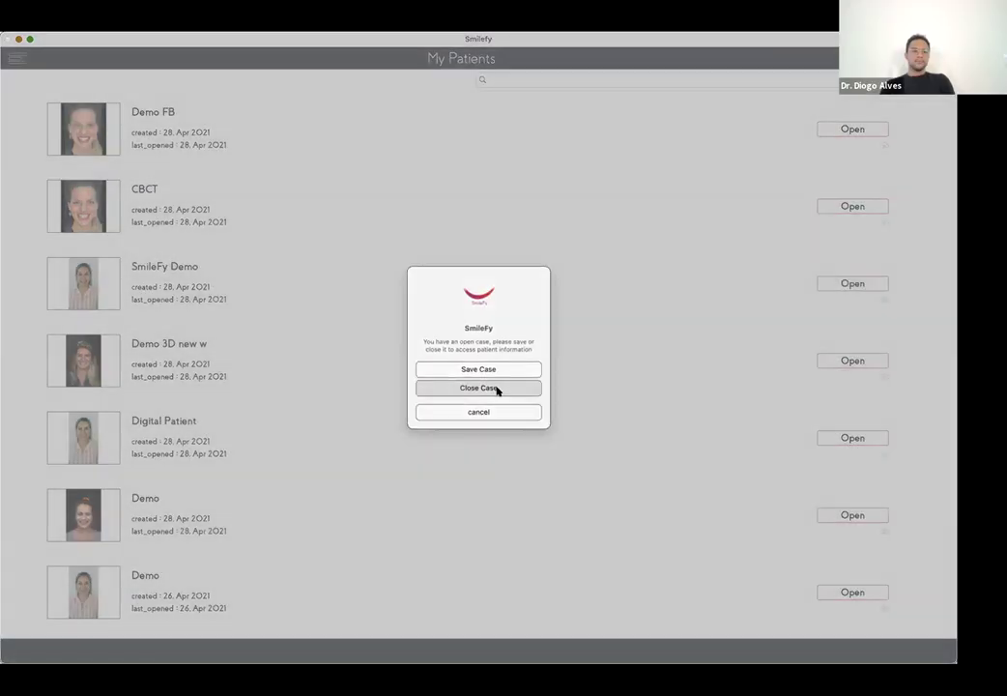
left_click(496, 388)
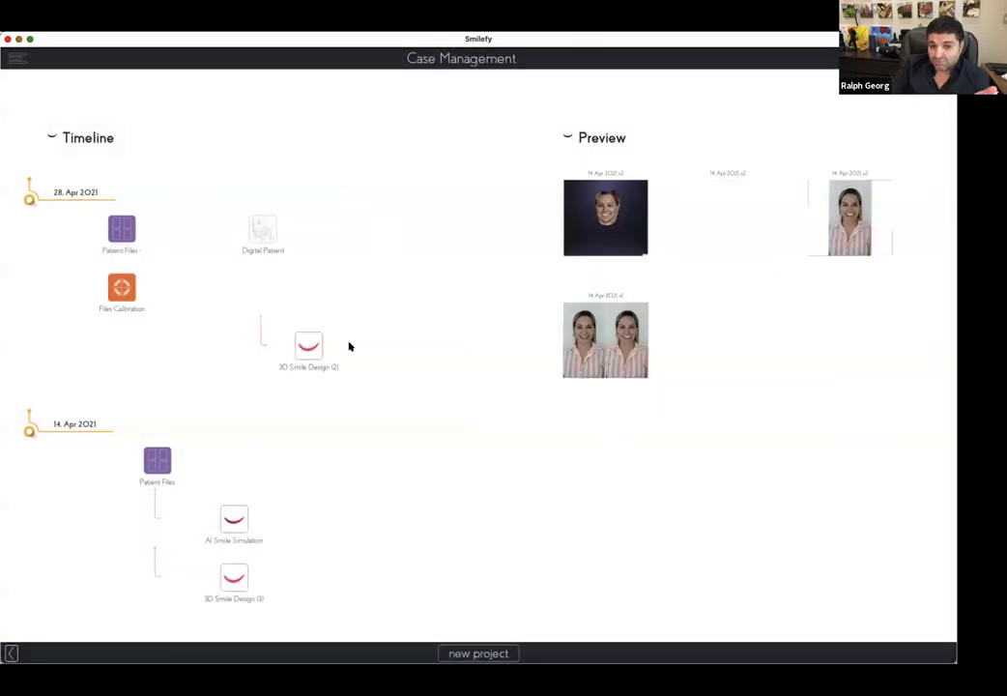
left_click(308, 349)
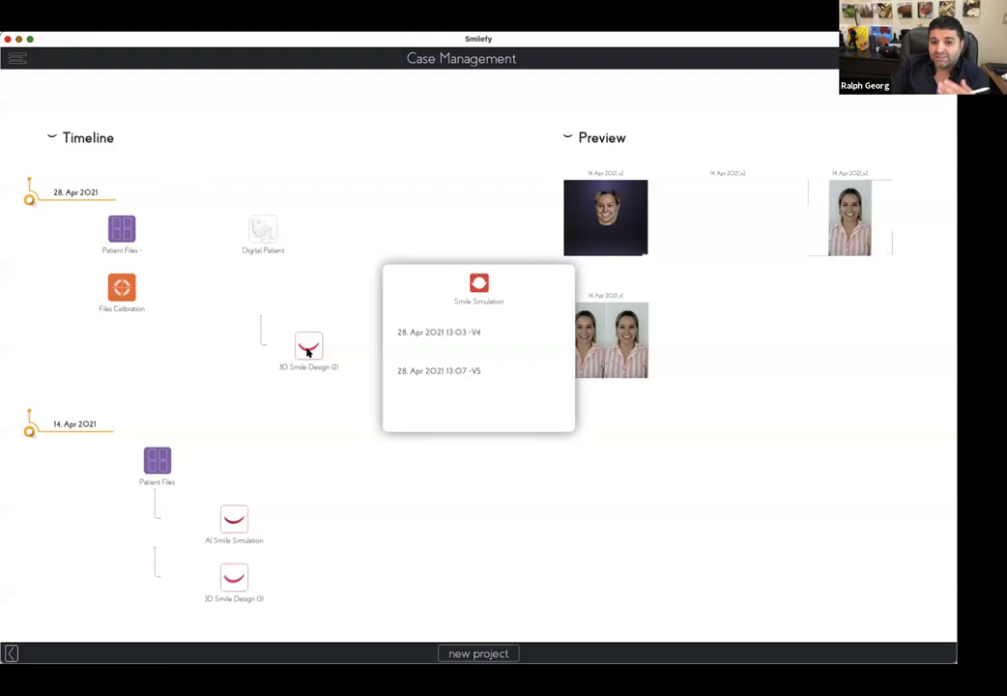
left_click(440, 332)
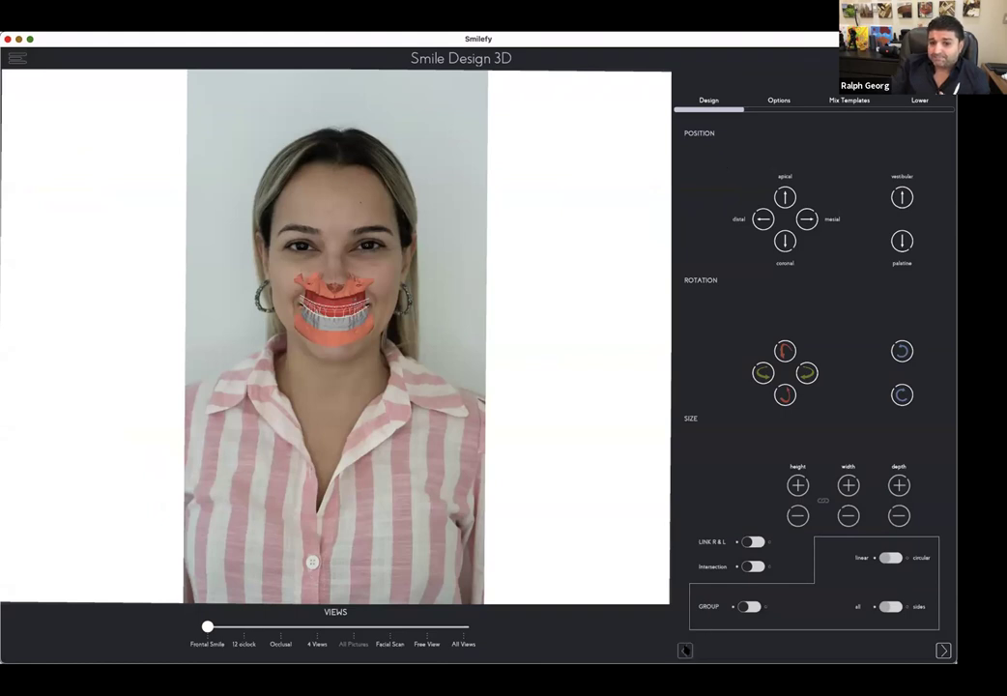
Step: Return to the Smile Frame adjustments and examine the arch and tooth-width divisions in the occlusal, frontal, free and 3D Smile Frame views
left_click(684, 651)
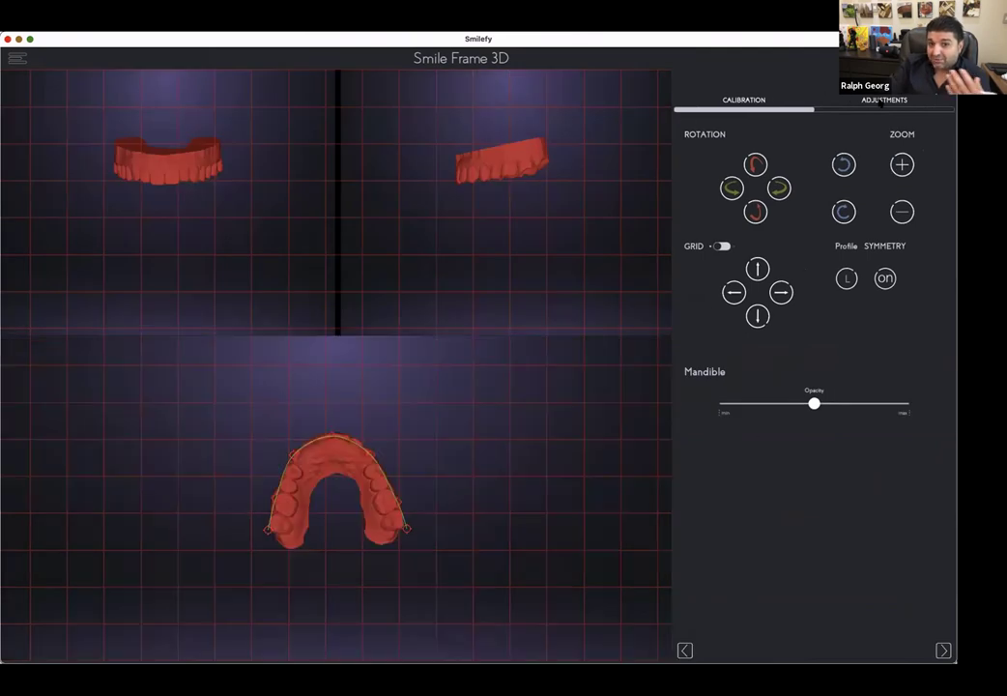
left_click(881, 102)
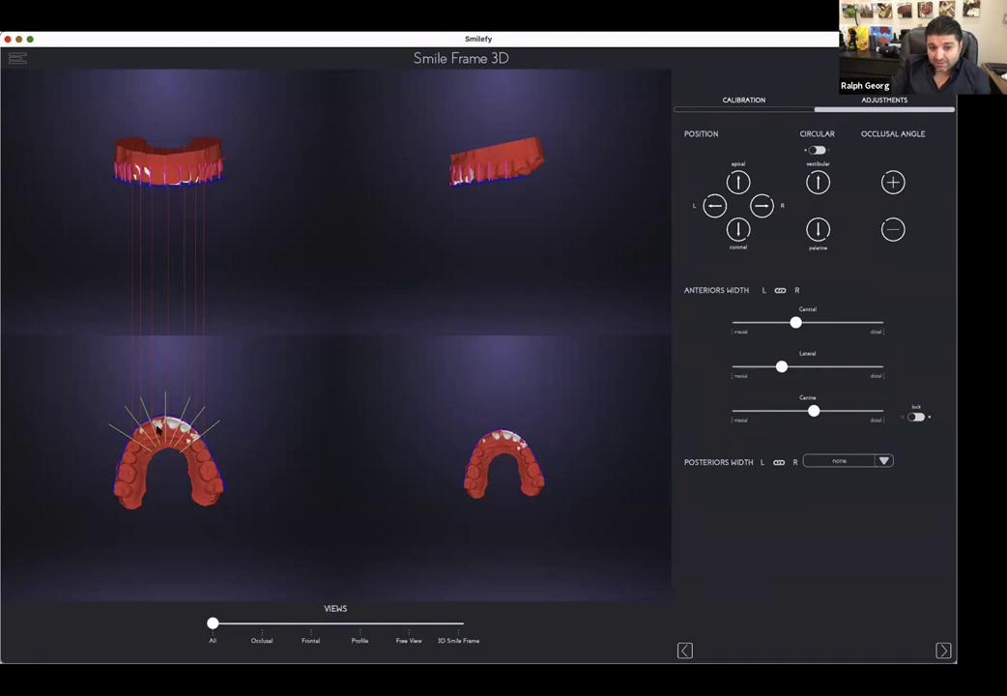
left_click(264, 624)
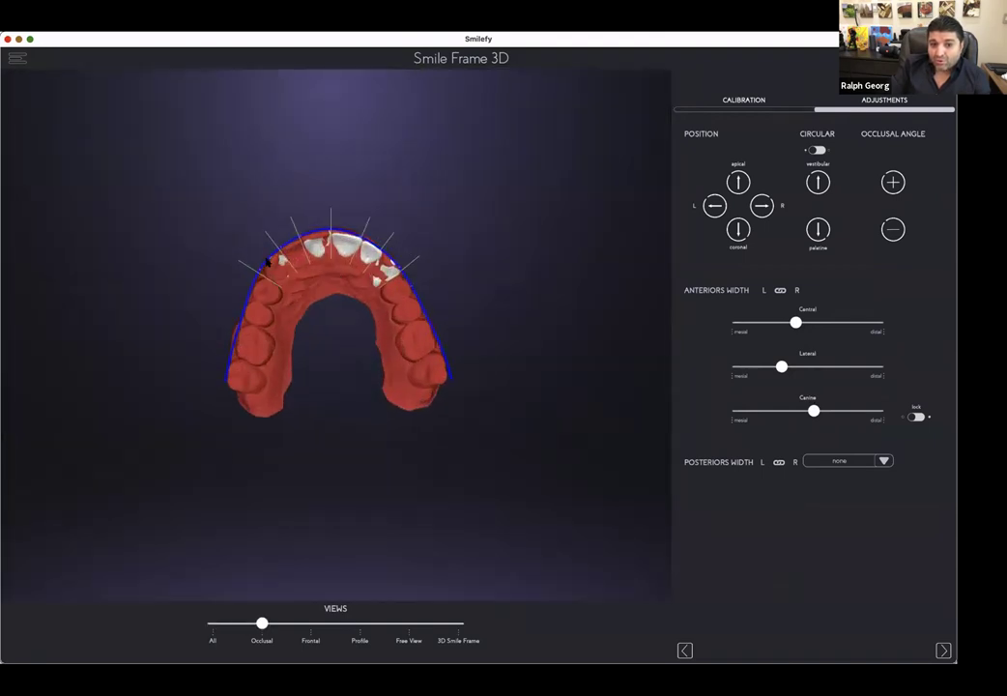
left_click(396, 280)
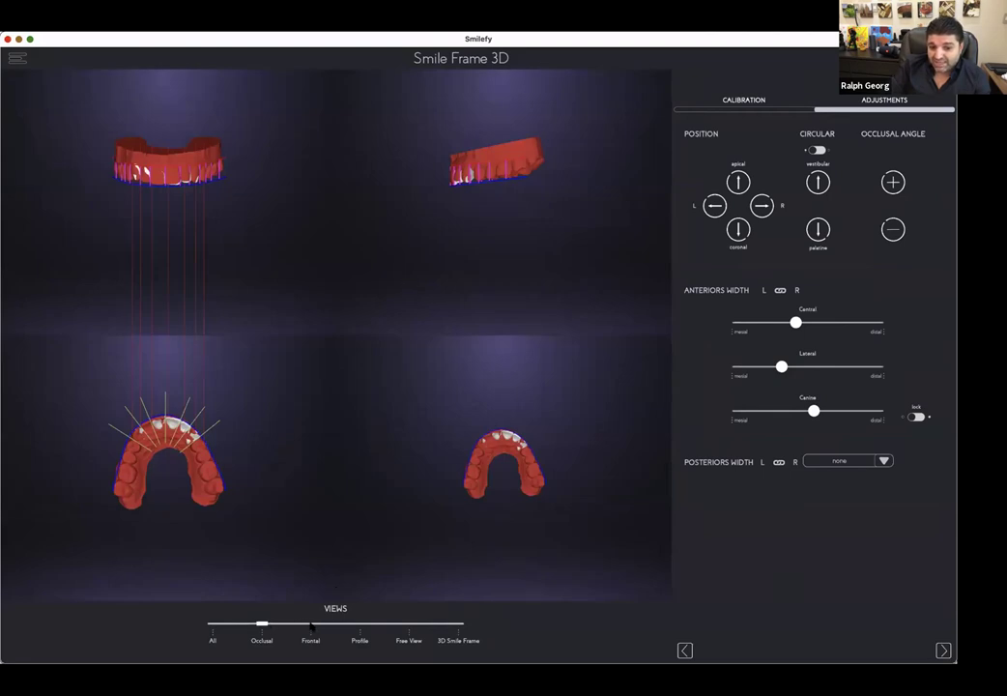
left_click(311, 624)
left_click(263, 626)
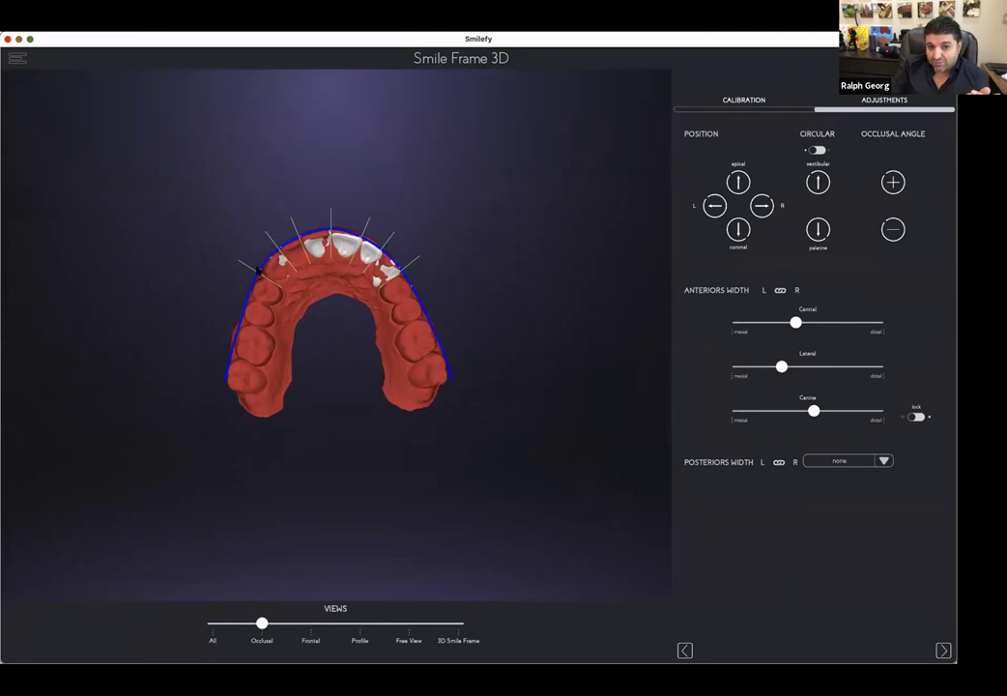
left_click(409, 626)
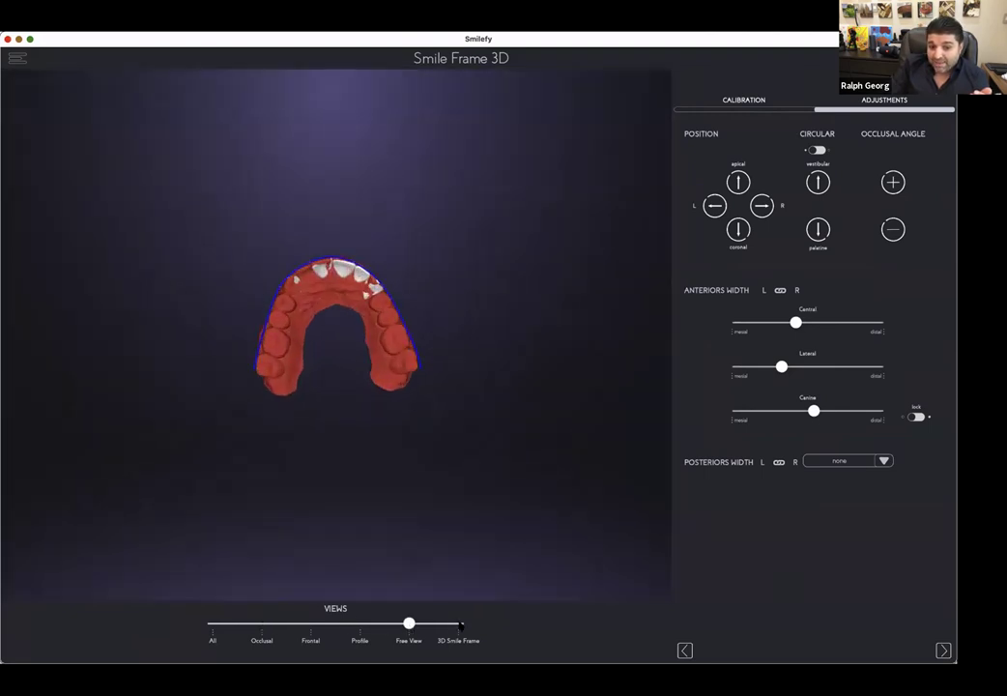
left_click(460, 624)
left_click_drag(393, 505, 834, 640)
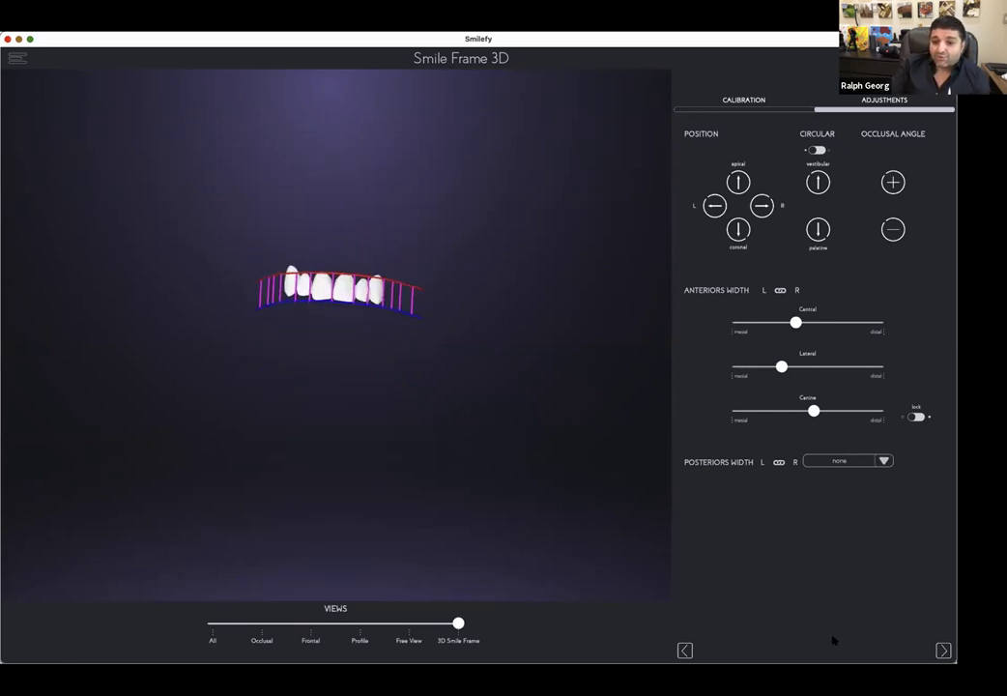
Step: Continue to the Smile Design 3D options, turn off the smile frame and shape overlays, and set the CBCT opacity to minimum
left_click(943, 651)
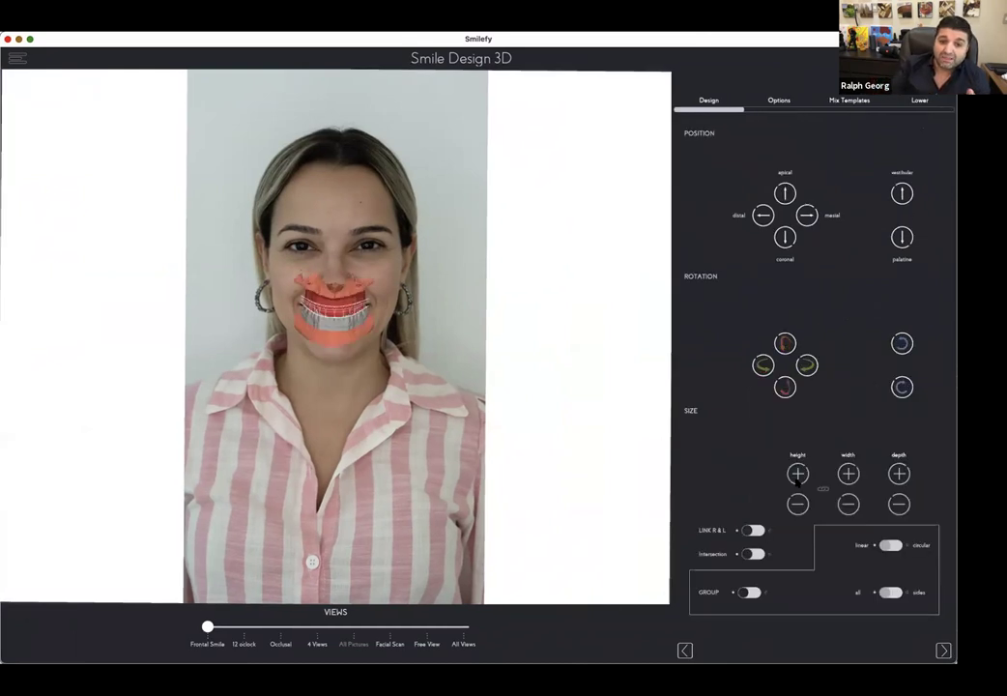
left_click(776, 101)
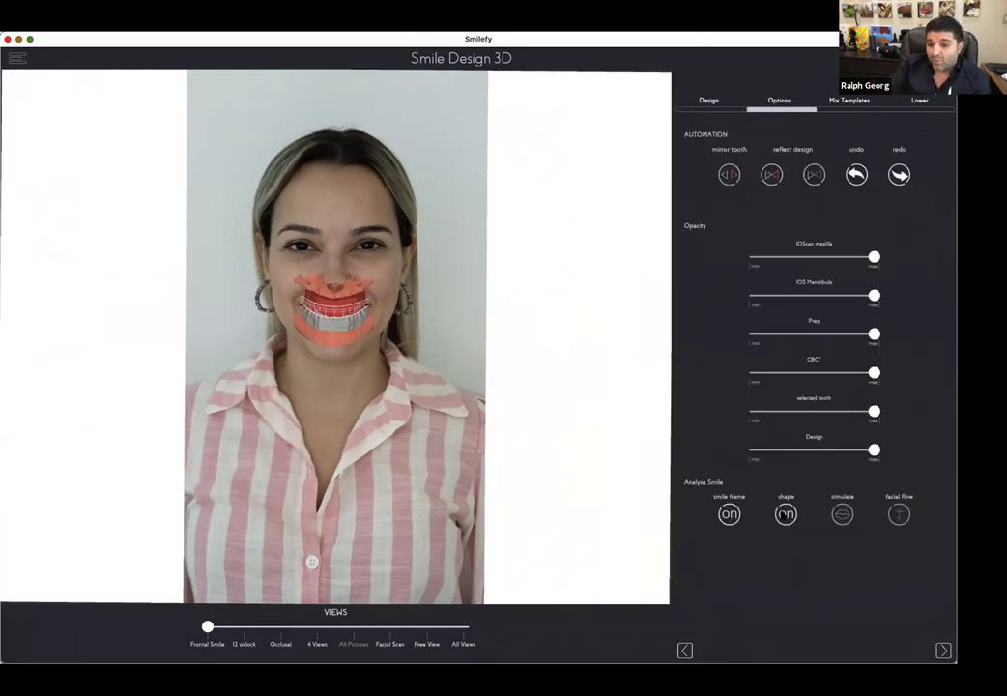
scroll(405, 381, "up", 10)
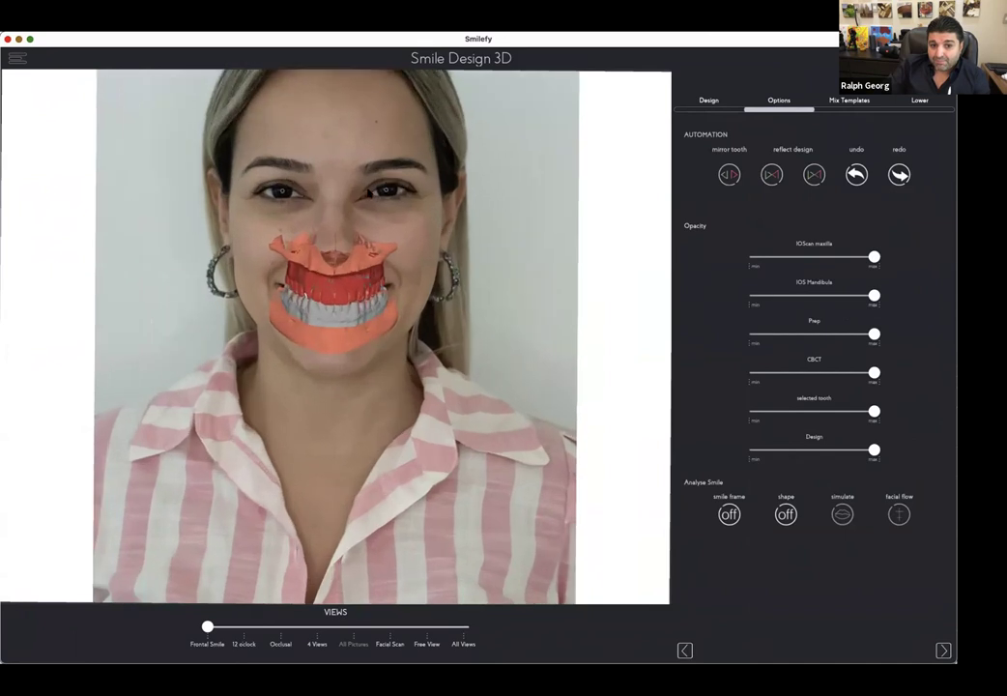
scroll(494, 358, "up", 5)
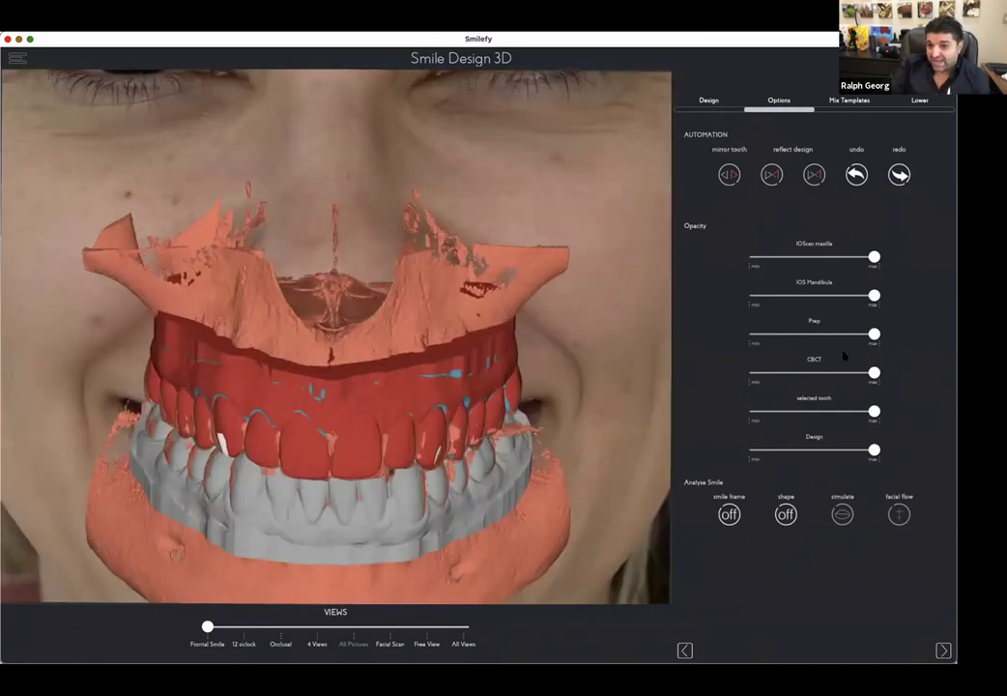
left_click_drag(874, 373, 754, 373)
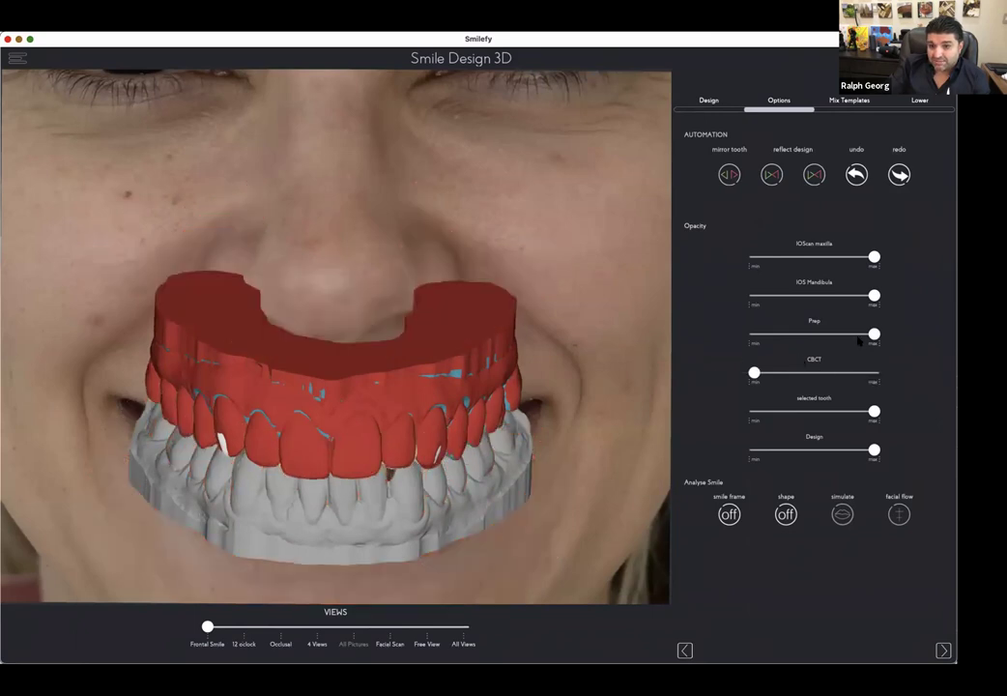
Step: Set the IOScan maxilla opacity to minimum to expose the designed teeth over the prep scan in the frontal smile view
left_click_drag(874, 257, 643, 409)
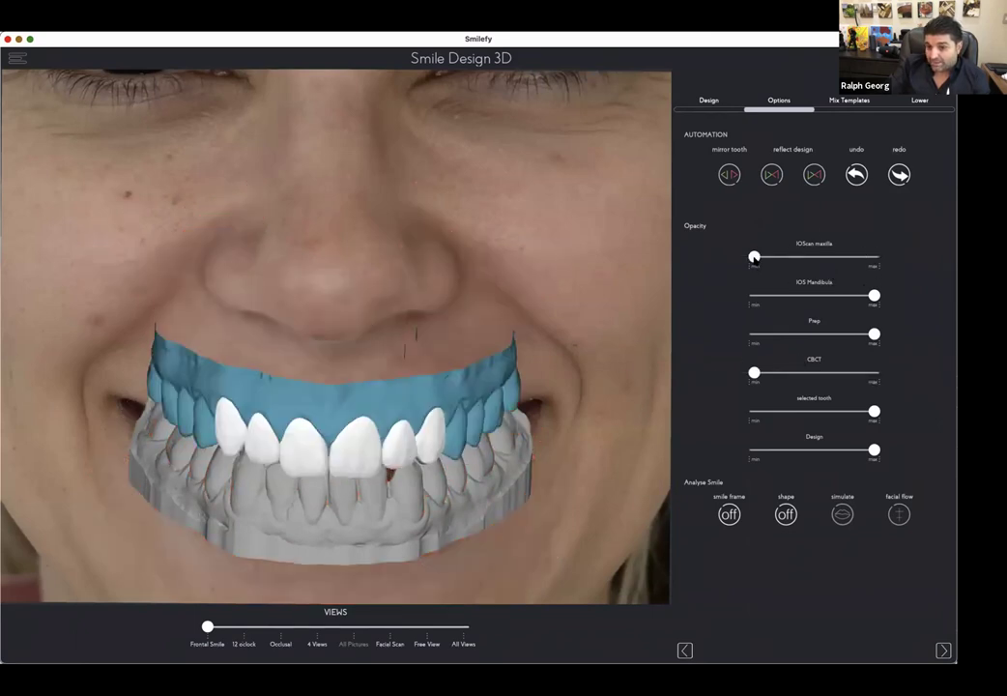
left_click_drag(852, 263, 754, 258)
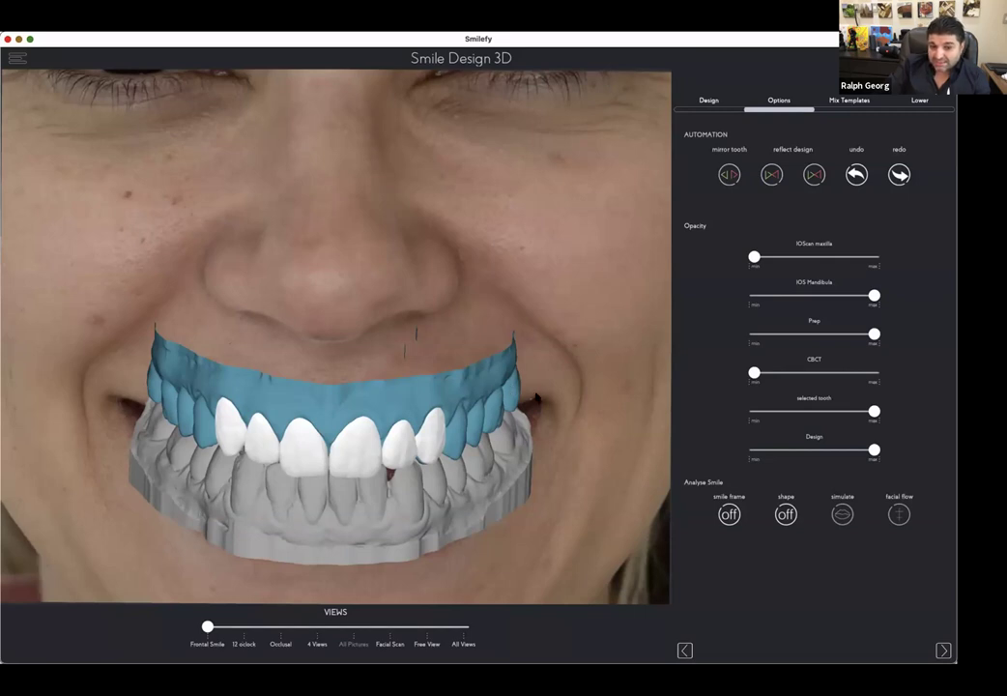
scroll(536, 396, "down", 3)
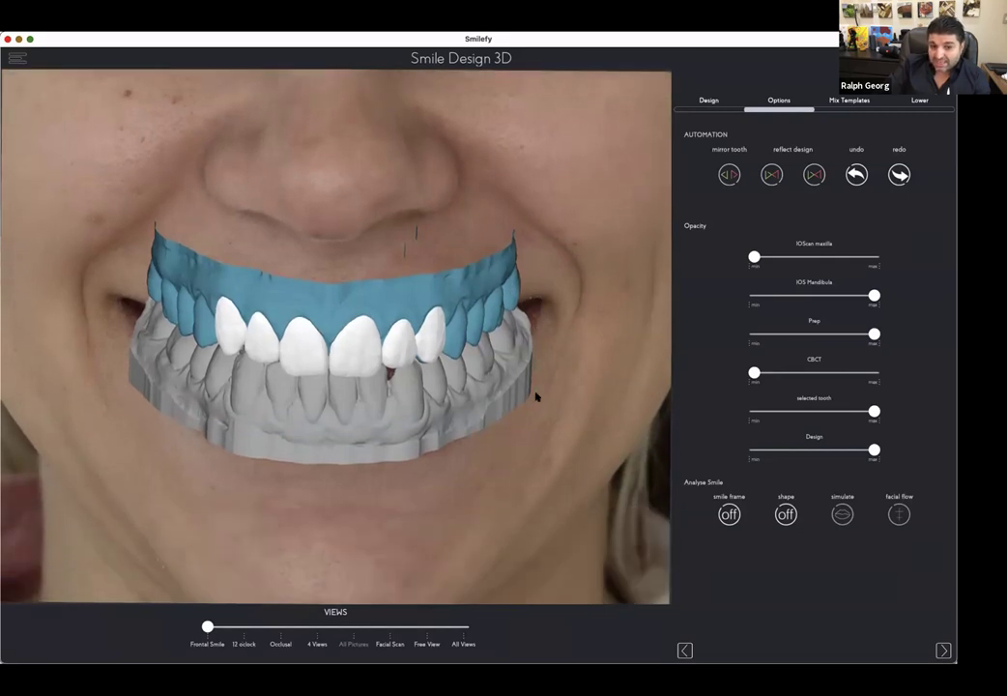
Step: Switch to the 4 Views layout, enlarge the frontal and 12 o'clock models, and tilt the 12 o'clock model toward the front
left_click(317, 628)
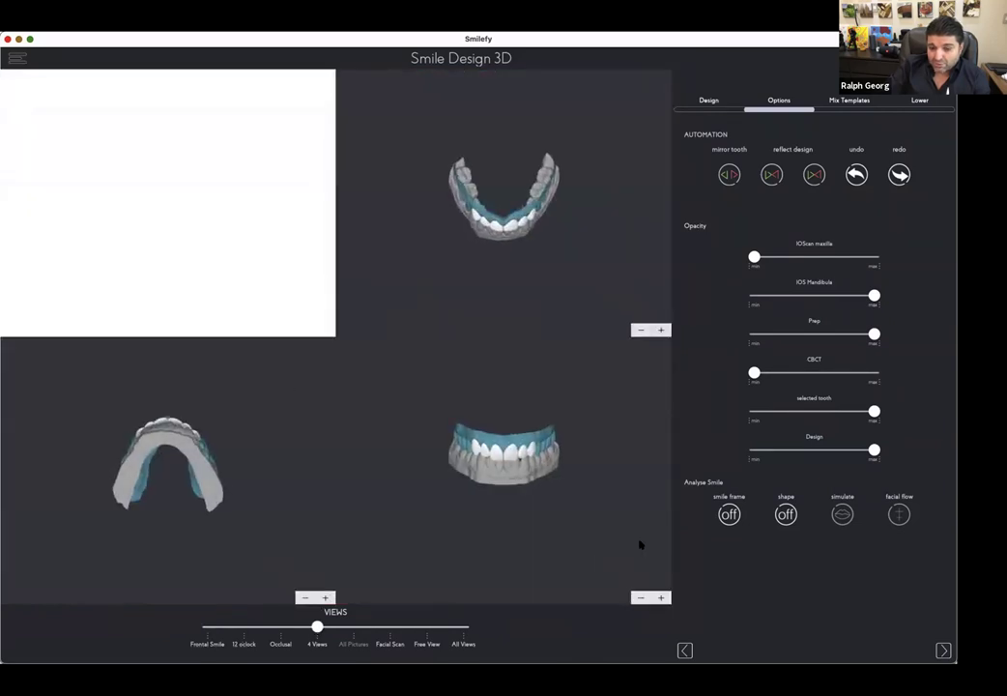
left_click(662, 599)
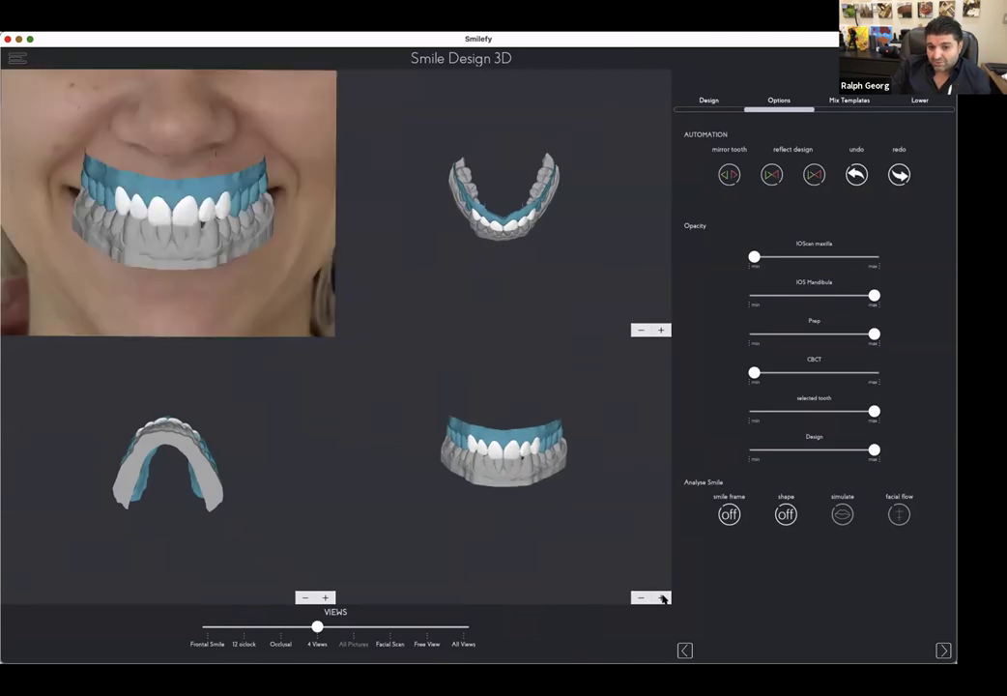
left_click(662, 598)
left_click(662, 598)
left_click(663, 598)
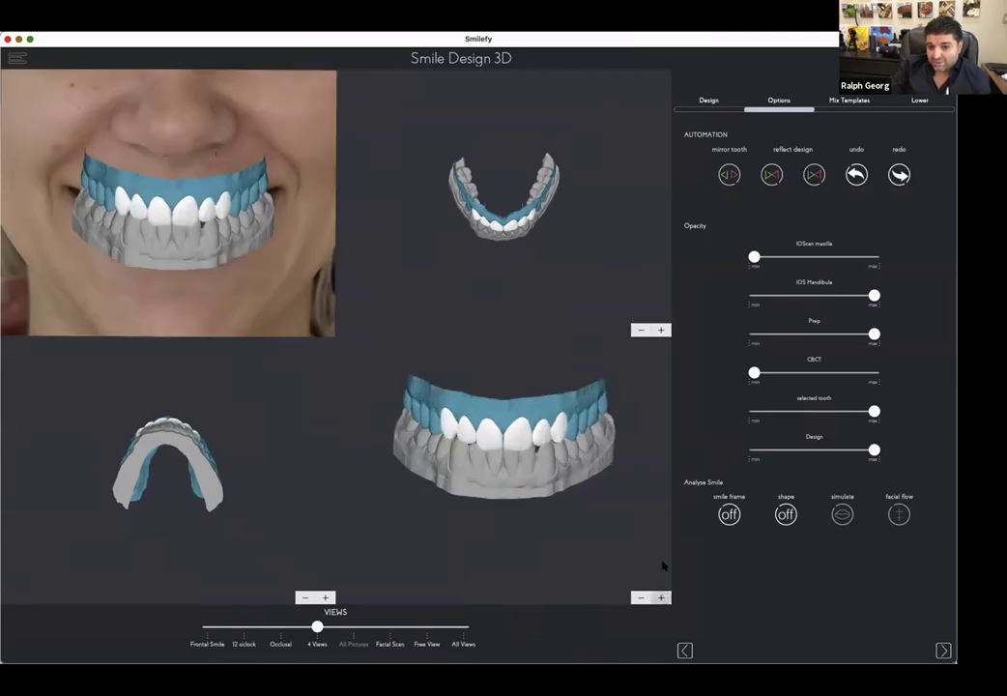
left_click(658, 331)
left_click(658, 331)
left_click(658, 331)
left_click(659, 331)
left_click(658, 330)
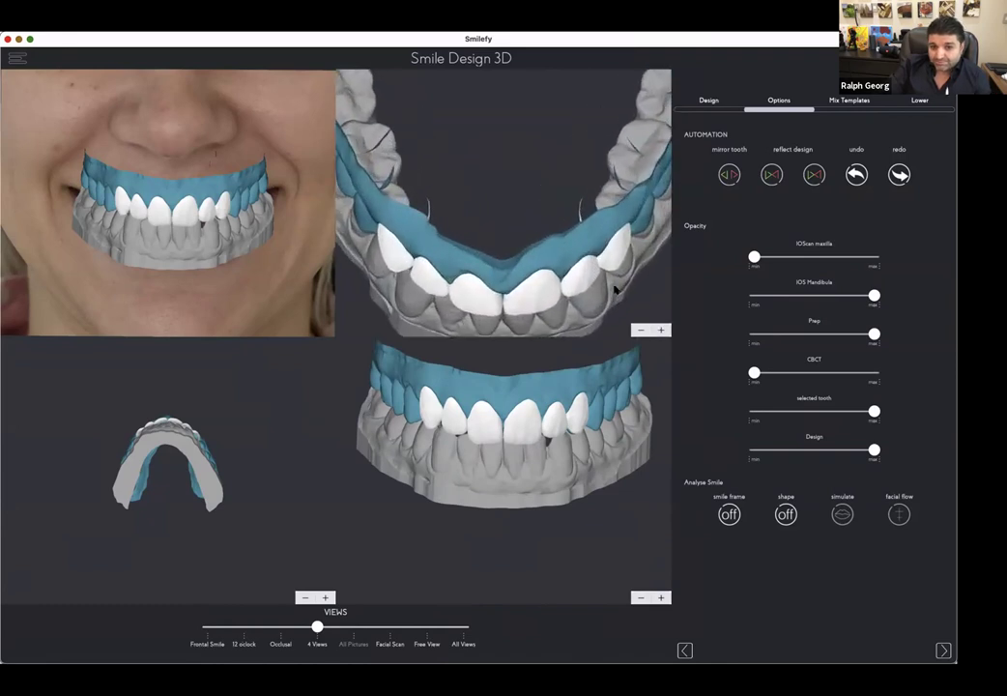
left_click_drag(616, 290, 615, 280)
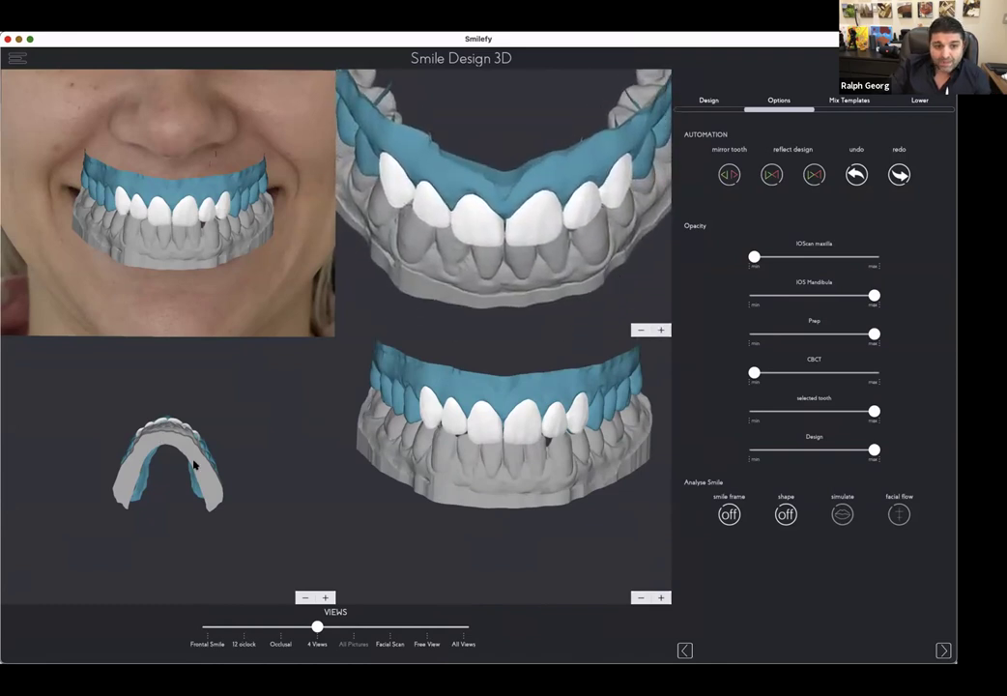
Step: Enlarge and tilt the occlusal model to examine the designed teeth against the prep and mandibular scans
left_click(326, 598)
left_click(326, 598)
left_click(326, 598)
left_click(326, 597)
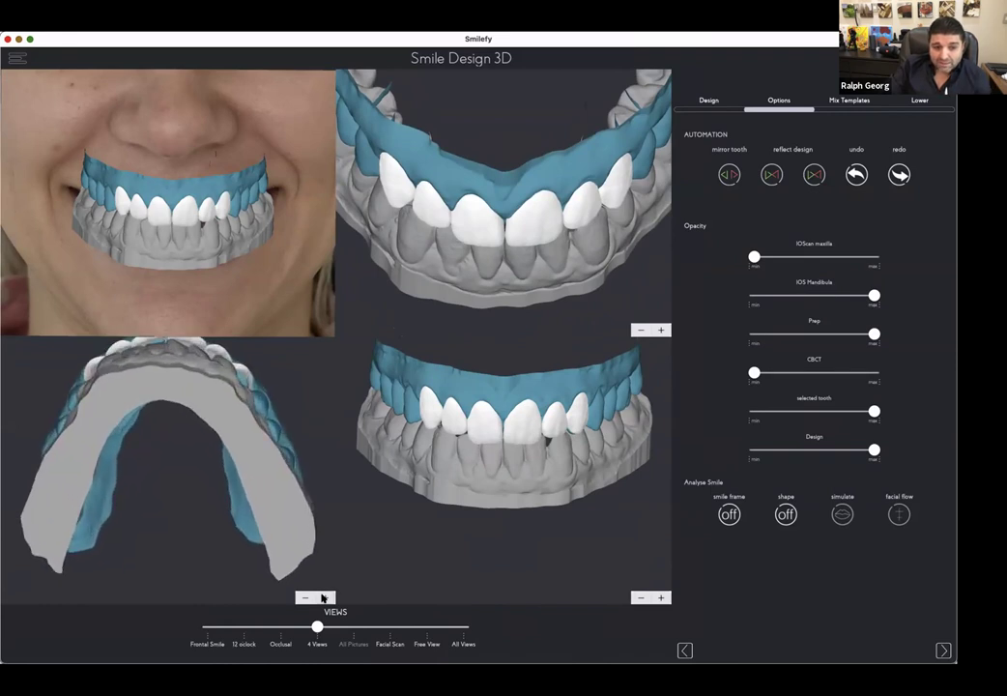
left_click_drag(279, 513, 231, 553)
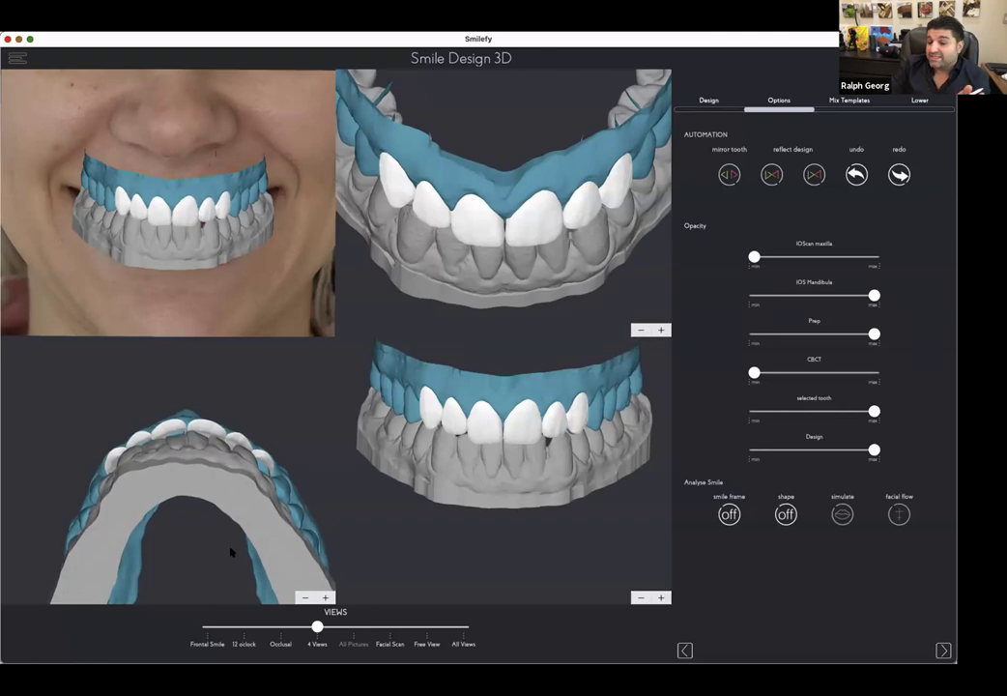
left_click(326, 598)
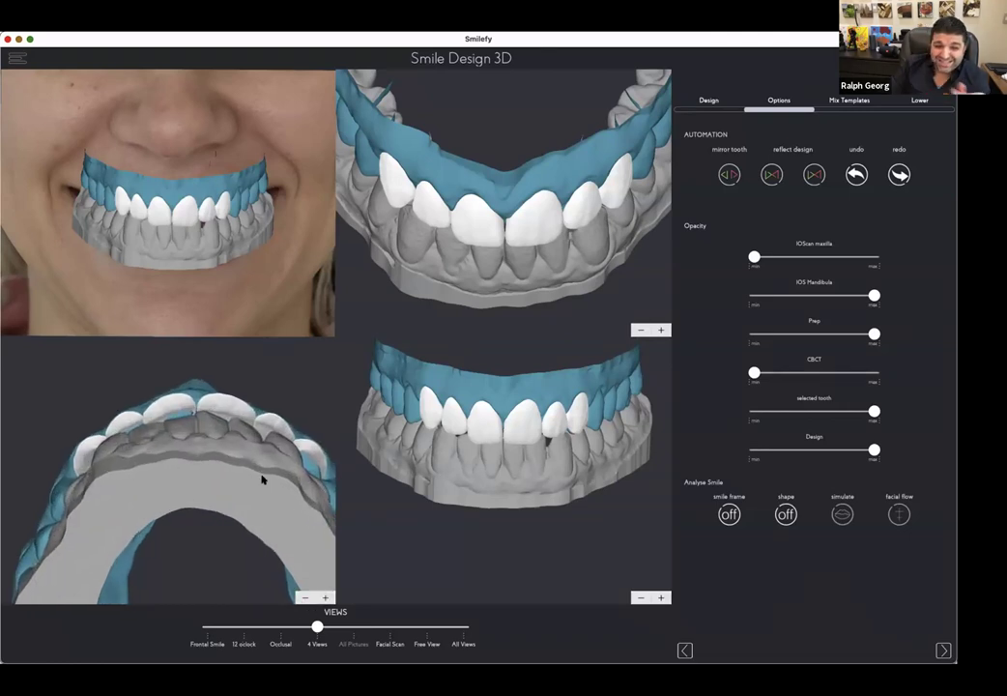
scroll(184, 410, "down", 3)
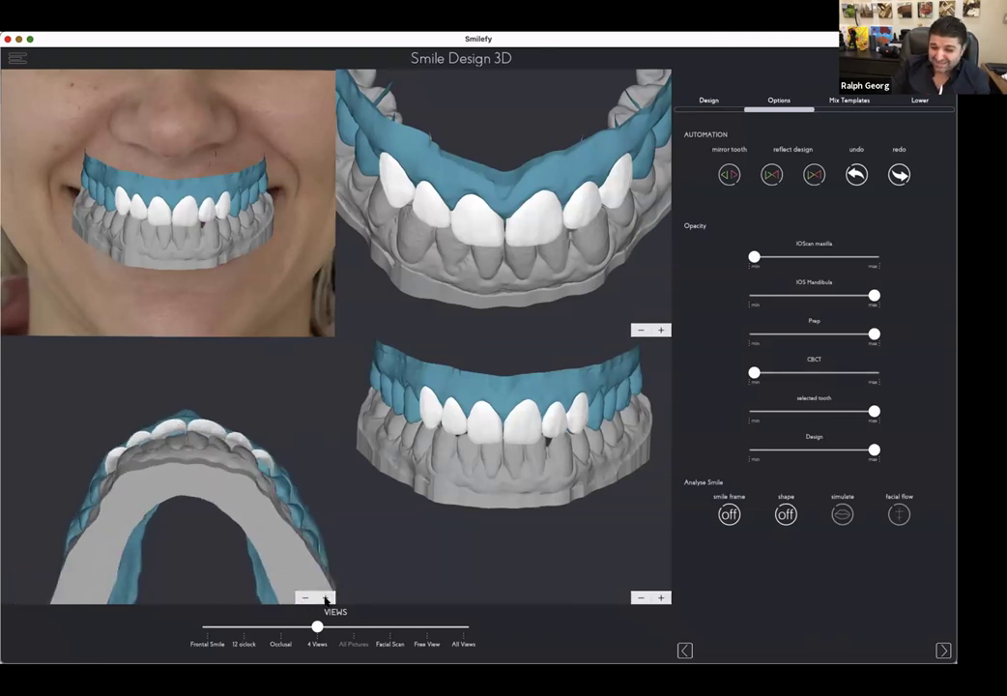
left_click(326, 597)
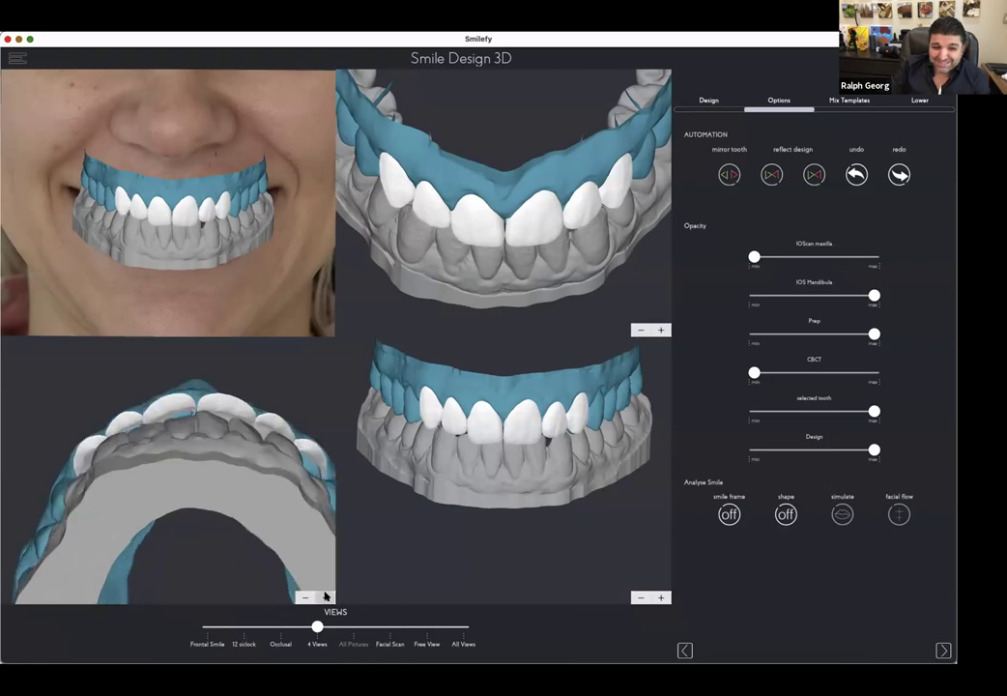
Step: Turn on the smile simulation and show the full face with the design in the frontal photo
left_click(176, 404)
left_click(709, 100)
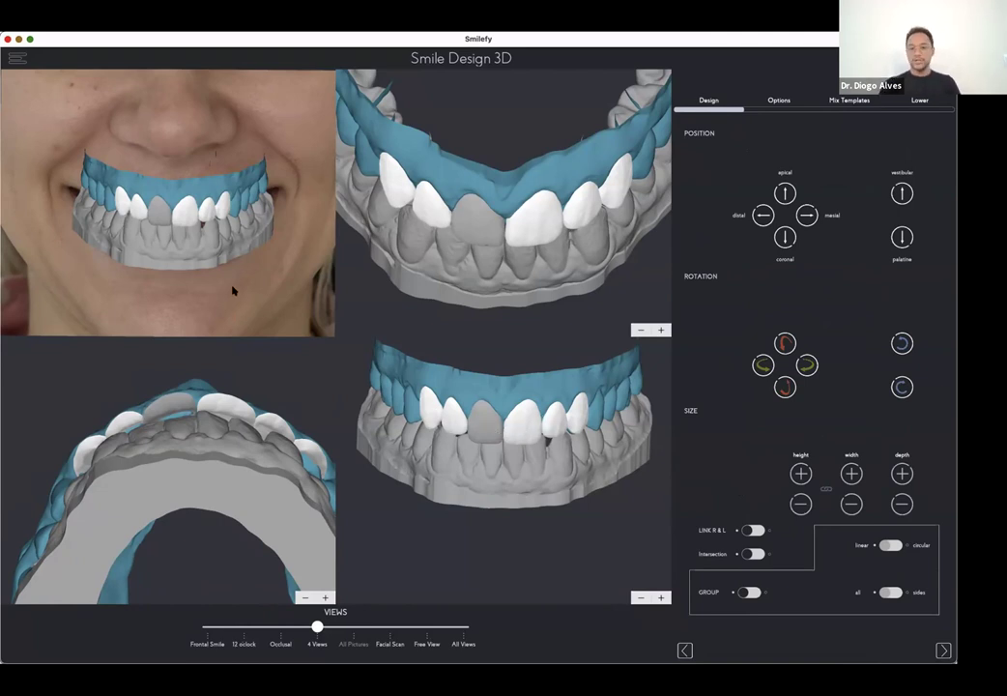
left_click(841, 513)
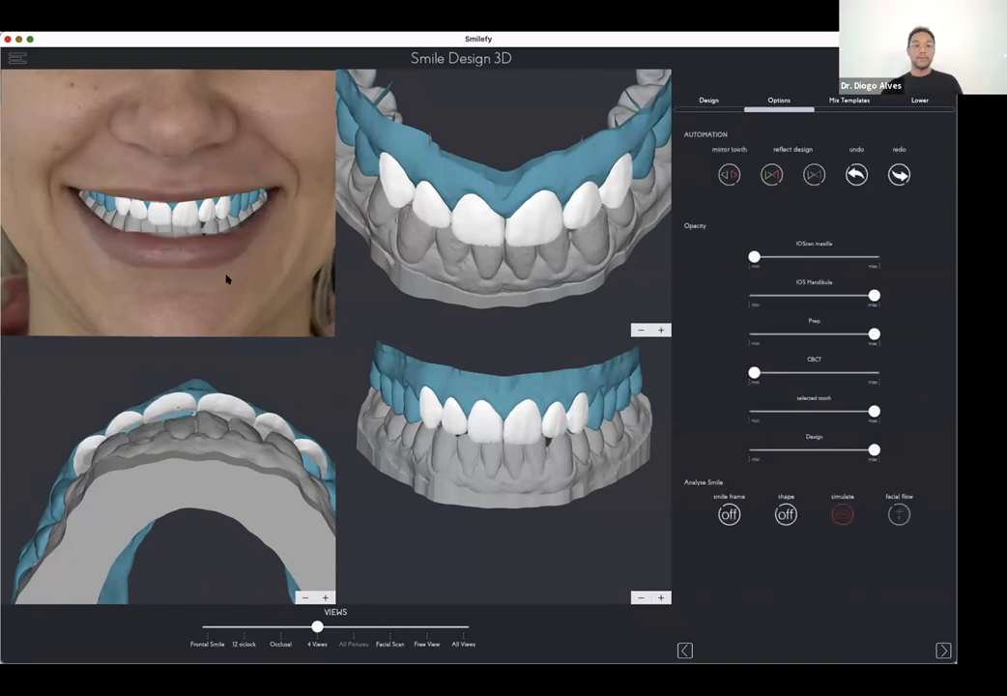
scroll(218, 280, "up", 2)
scroll(216, 279, "down", 4)
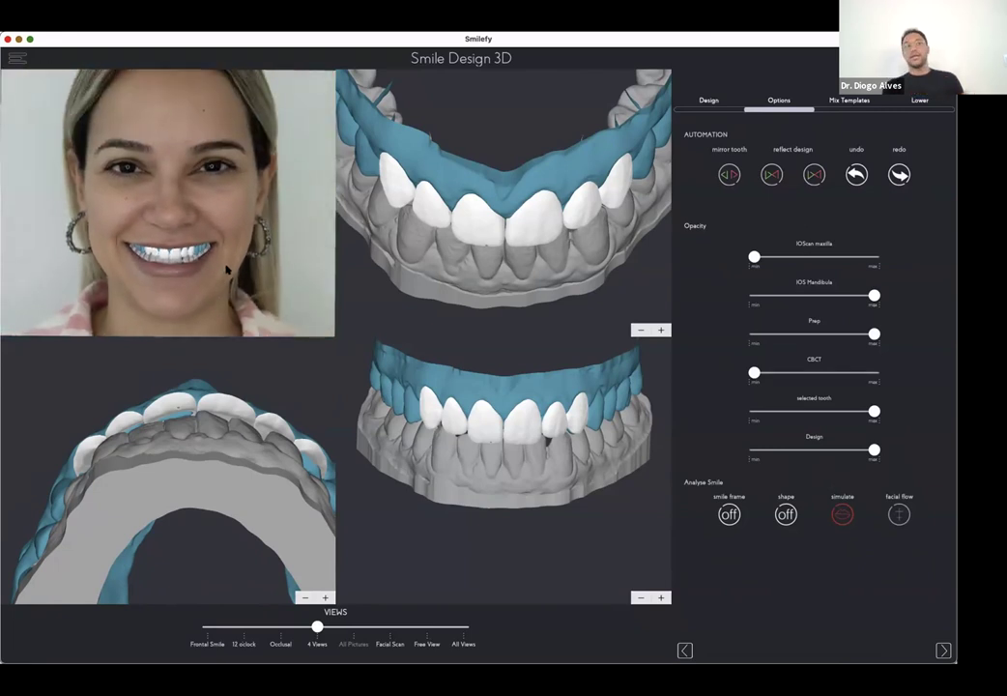
Step: Bring up the tooth position, rotation and size controls, trying both upper central incisors and ending with the patient's right one selected
left_click(492, 427)
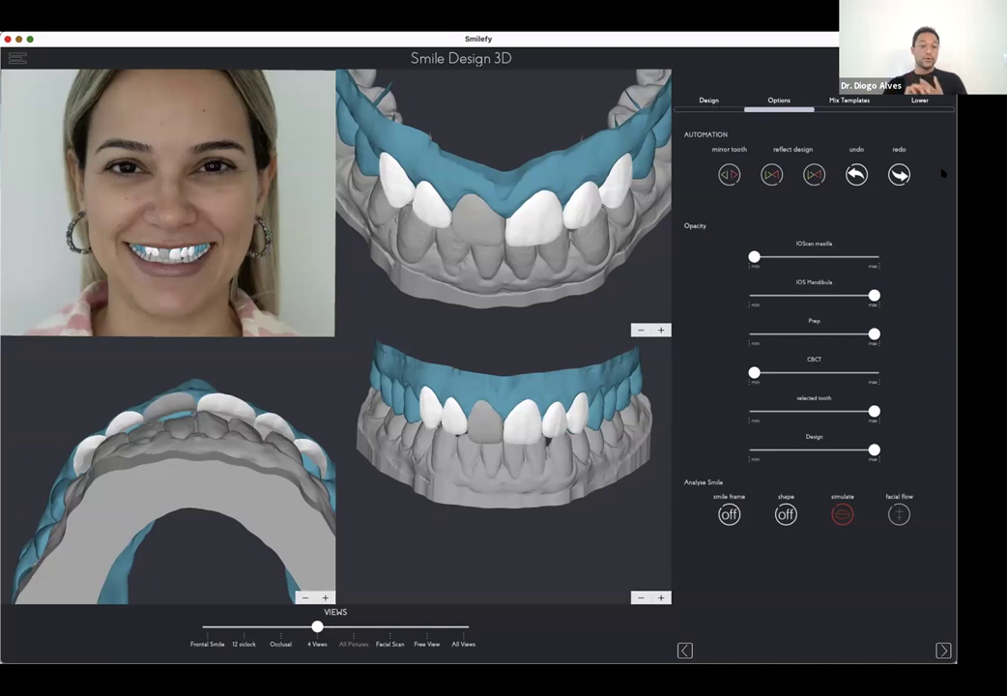
left_click(709, 101)
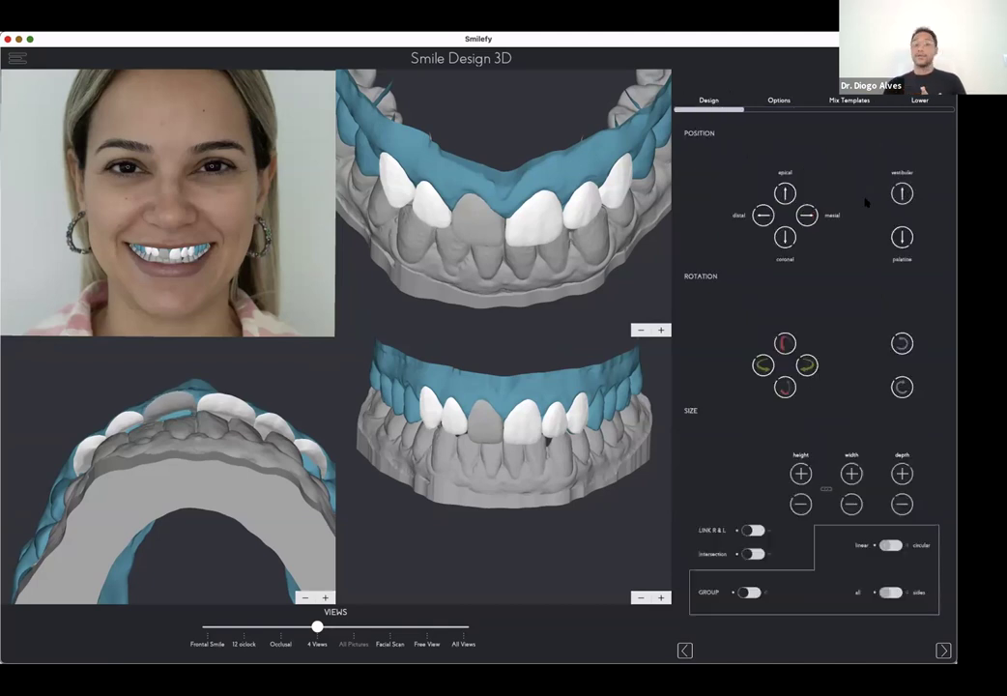
left_click(514, 428)
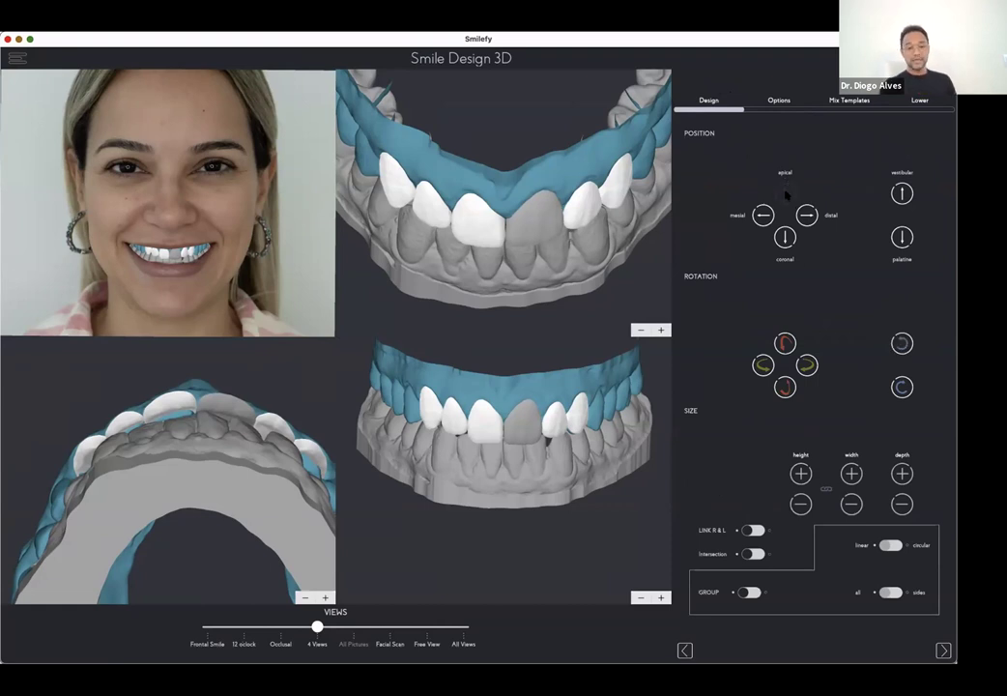
left_click(501, 432)
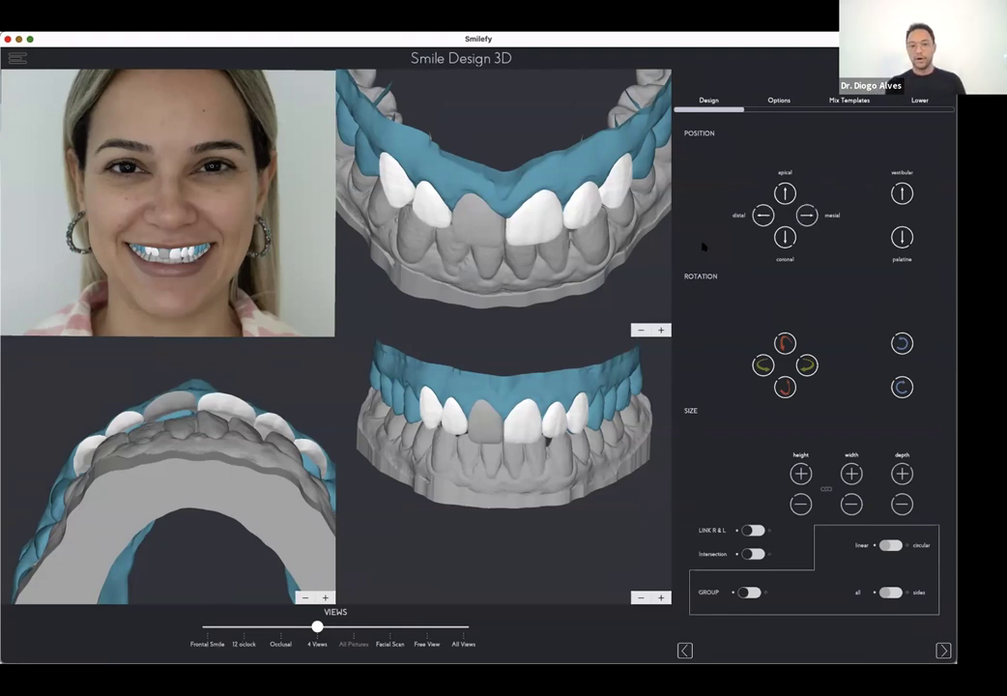
Step: Show All Views and enlarge and rotate the facial scan to inspect the simulated smile at a three-quarter angle
left_click(465, 627)
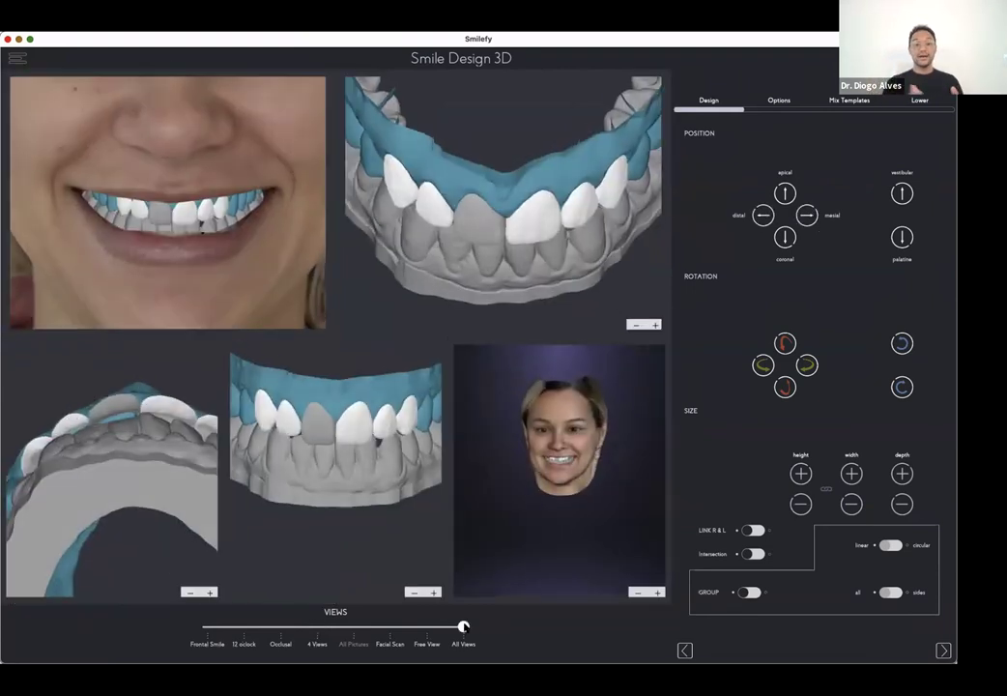
left_click_drag(476, 493, 555, 507)
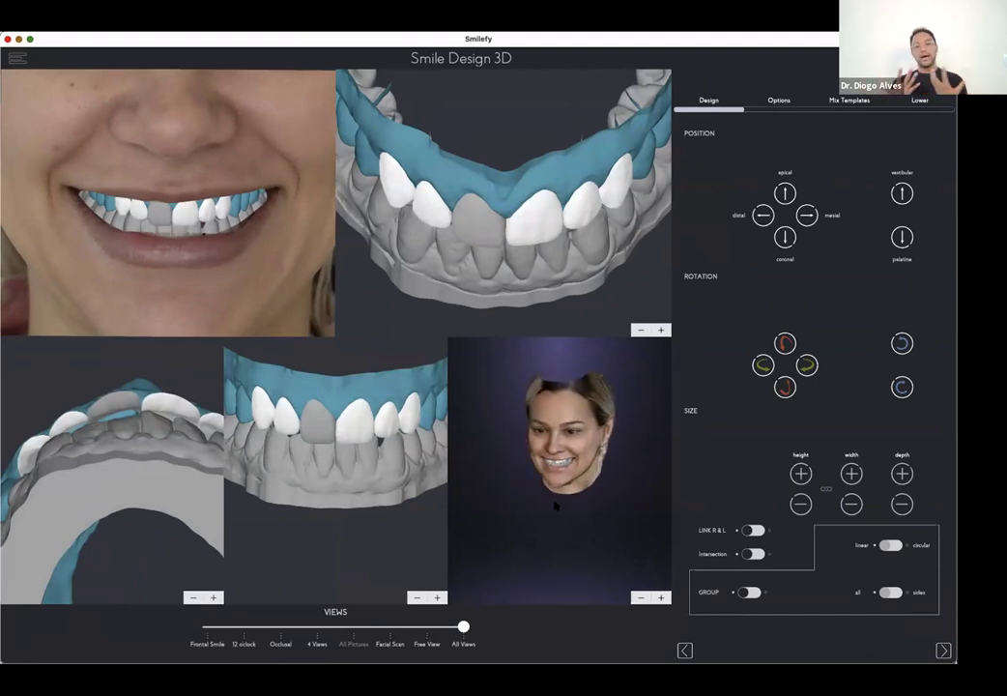
left_click(661, 598)
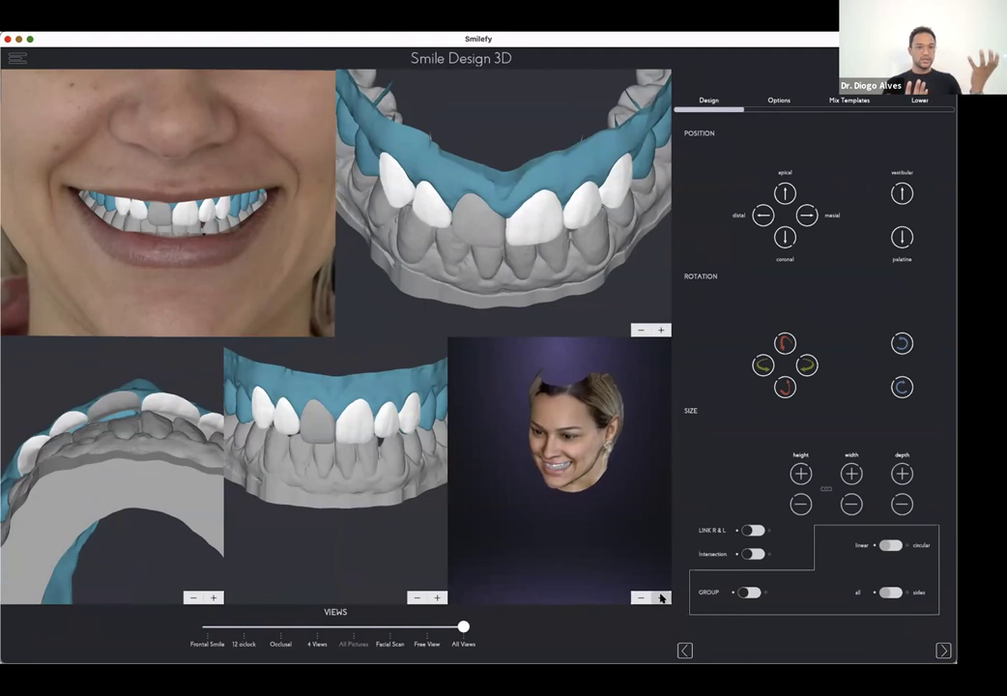
left_click(661, 598)
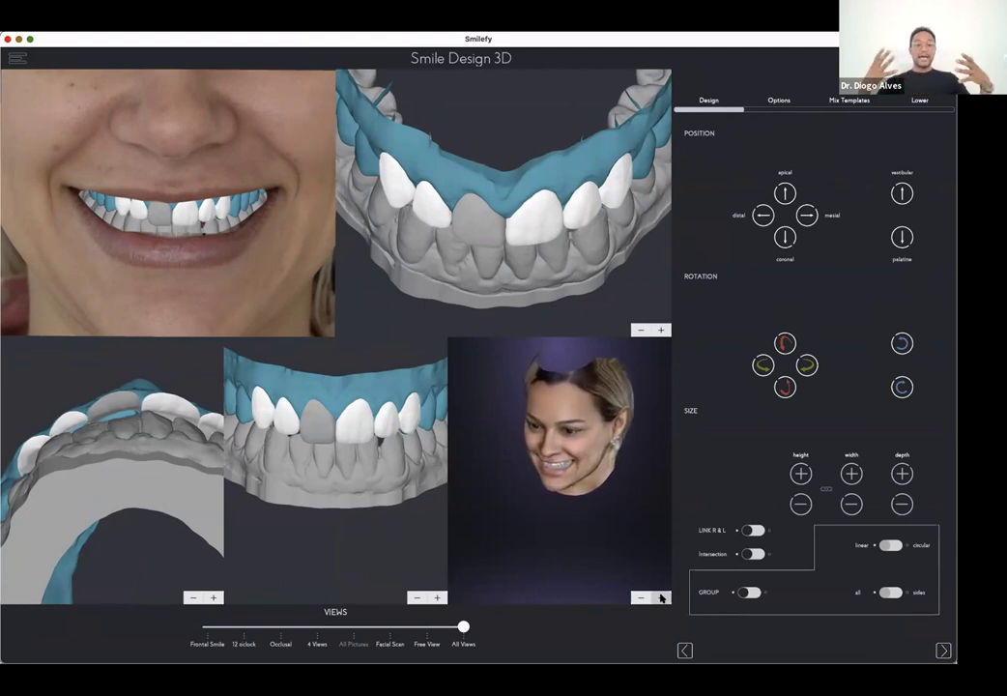
left_click(661, 598)
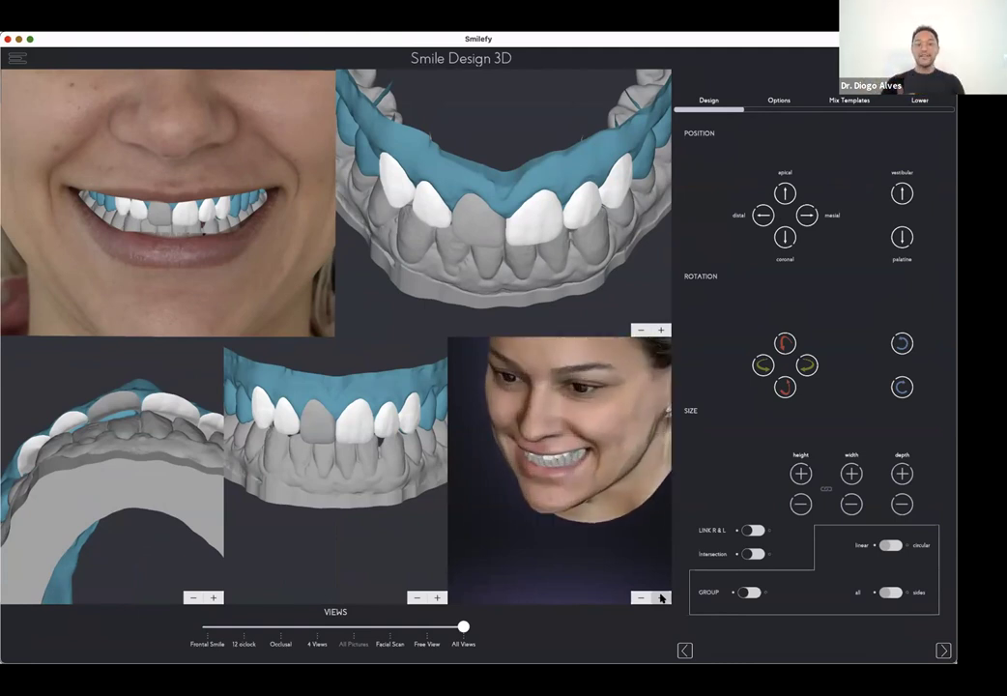
left_click_drag(583, 481, 584, 551)
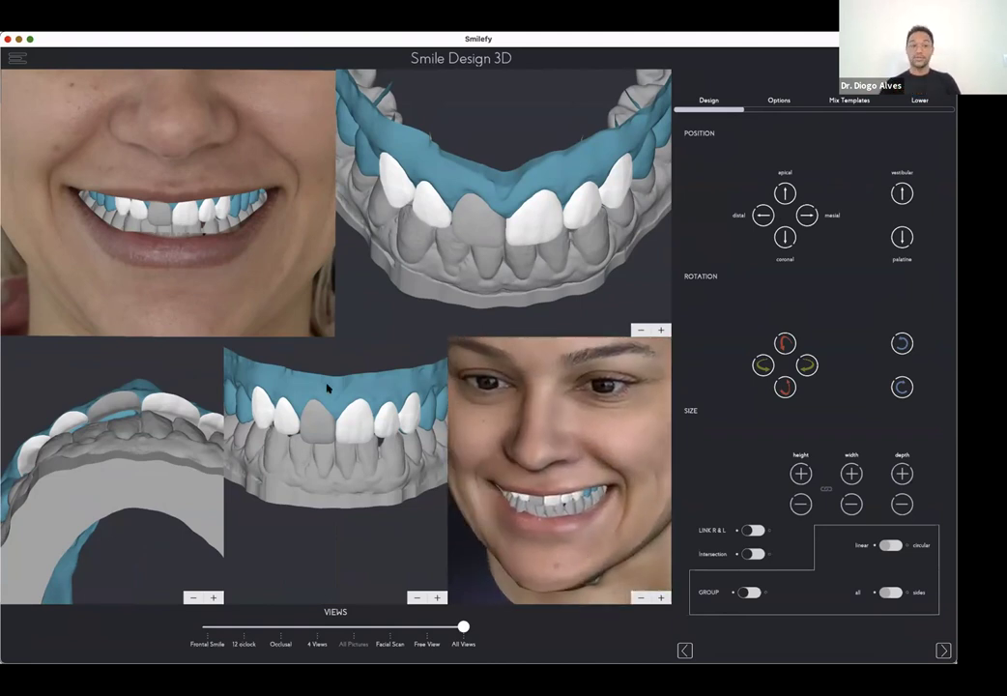
Step: Nudge the upper left and then the upper right central incisor in the vestibular direction and check them in the 12 o'clock view
left_click(320, 413)
left_click(320, 419)
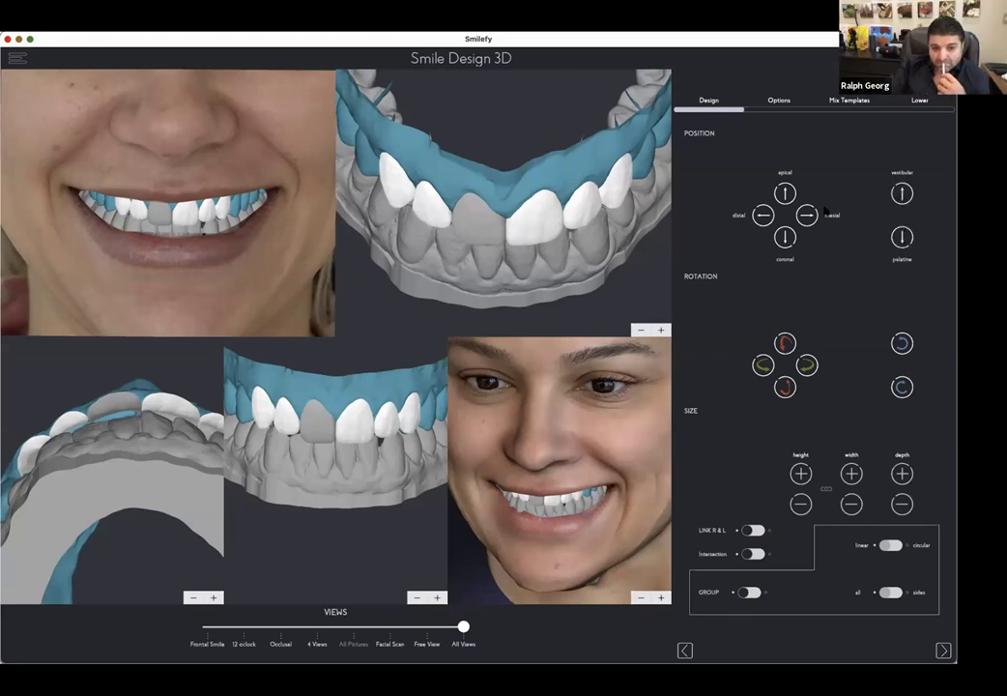
left_click(178, 411)
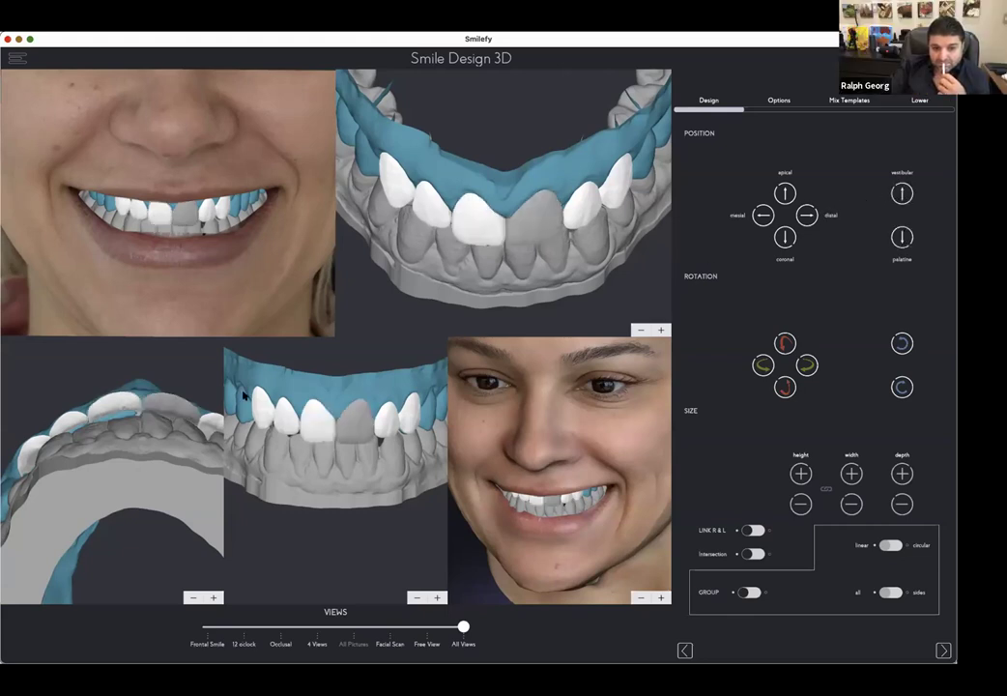
left_click(902, 193)
left_click(122, 403)
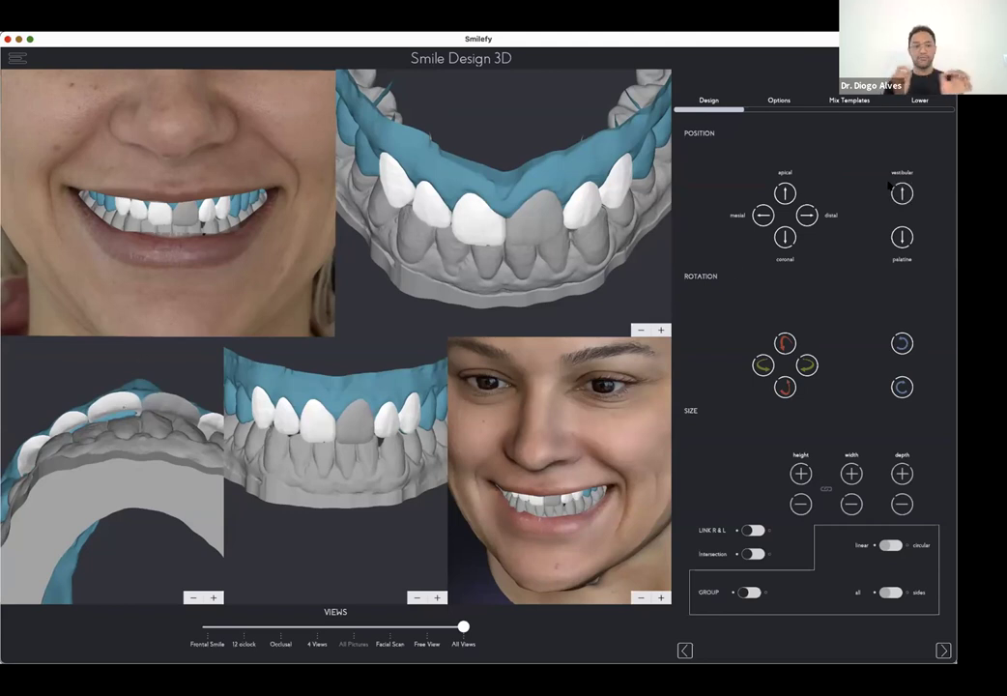
left_click(900, 193)
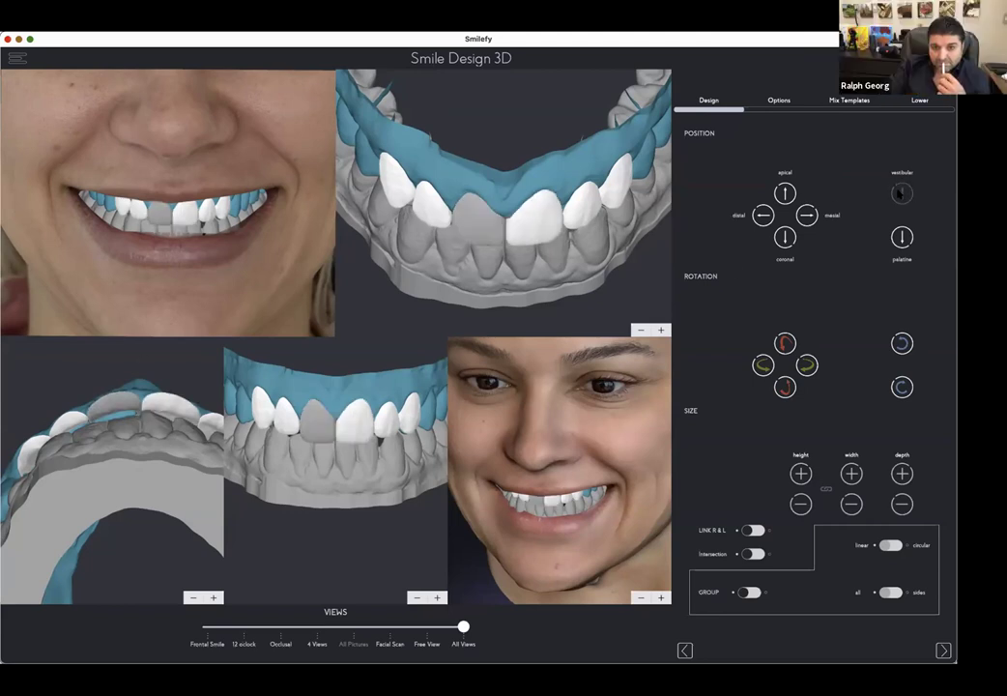
left_click_drag(555, 226, 612, 215)
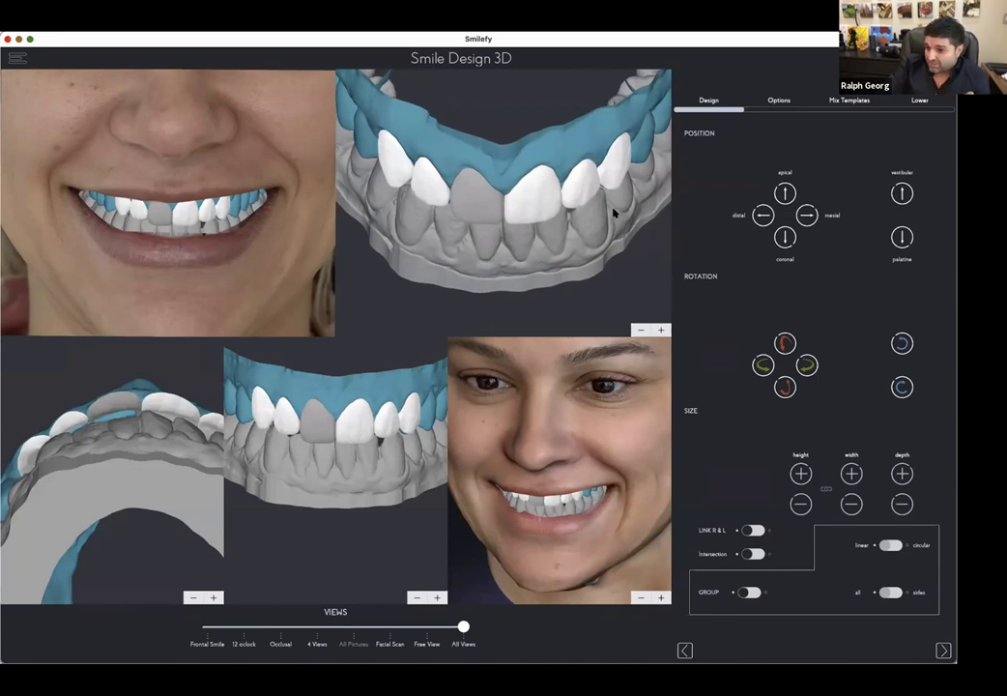
Step: Set the Prep and Design opacities to minimum and the IOScan maxilla opacity to maximum
left_click(779, 101)
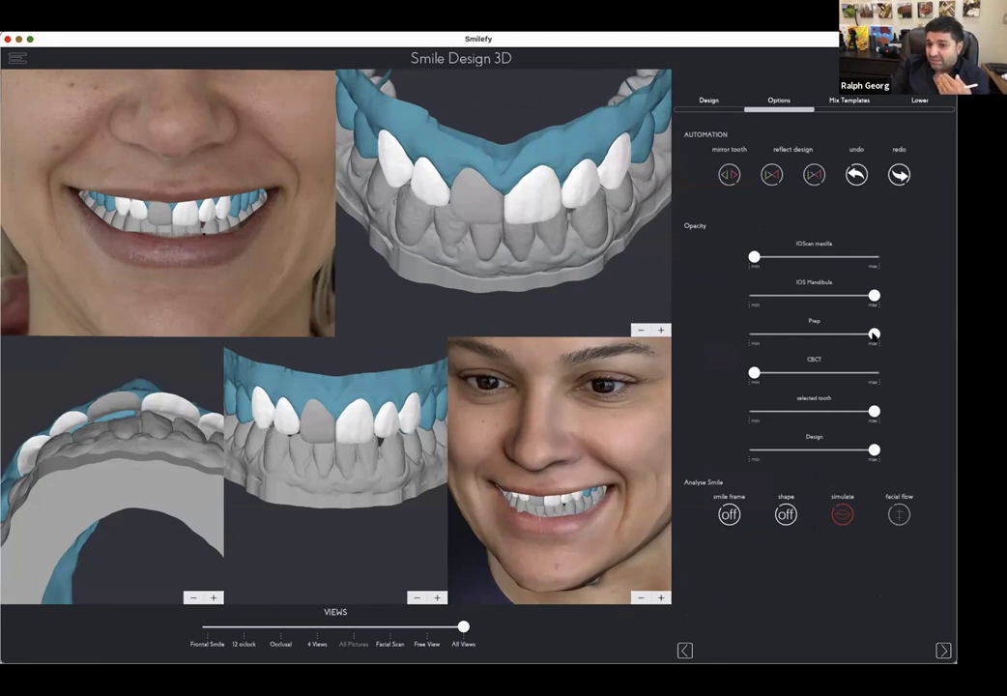
left_click_drag(874, 333, 755, 333)
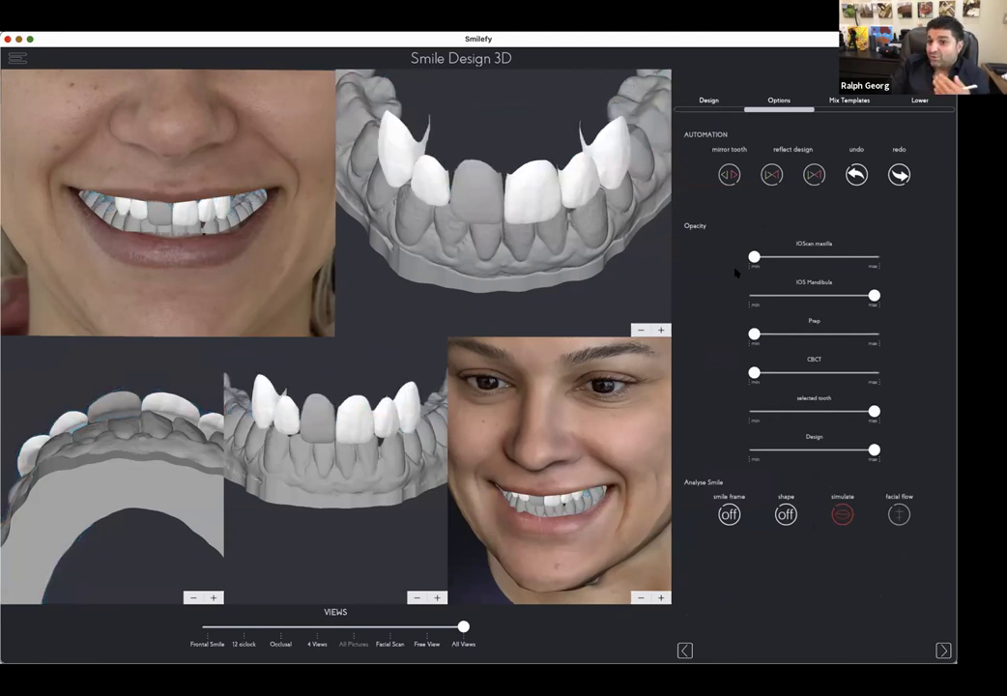
left_click_drag(755, 256, 925, 263)
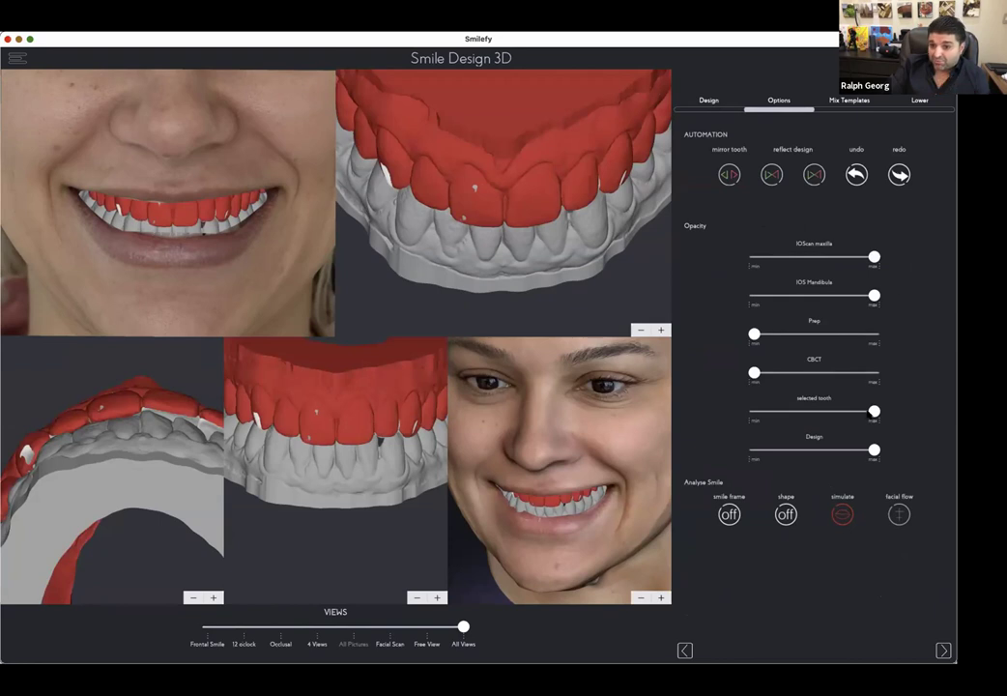
left_click_drag(874, 450, 689, 443)
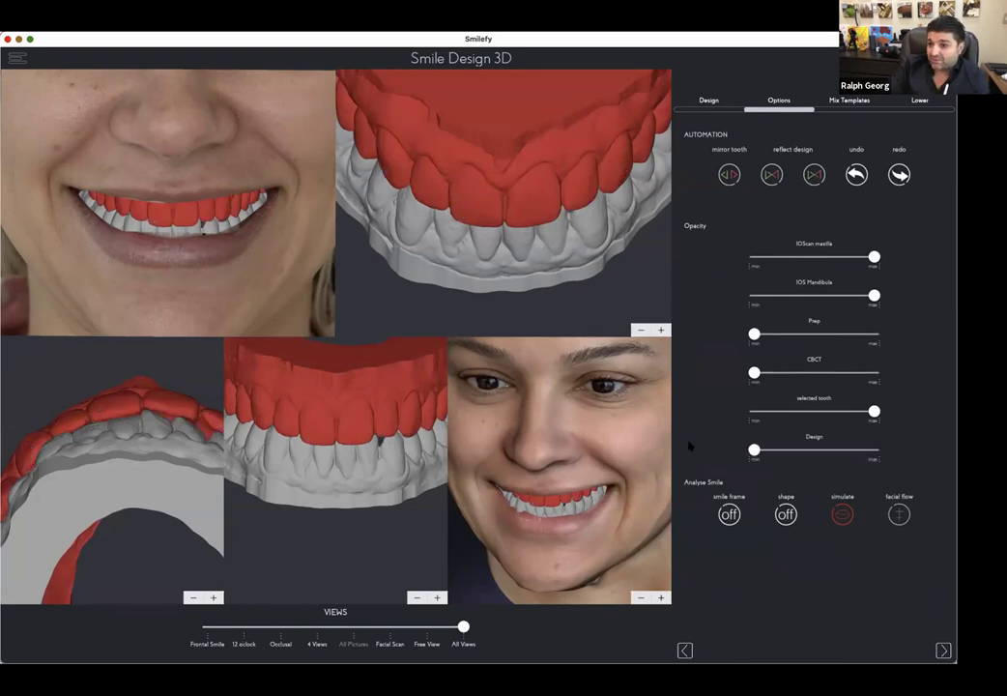
Step: In the Occlusal view, set the Prep and Design opacities to maximum and the IOScan maxilla opacity to minimum
left_click(281, 628)
left_click_drag(521, 444, 458, 441)
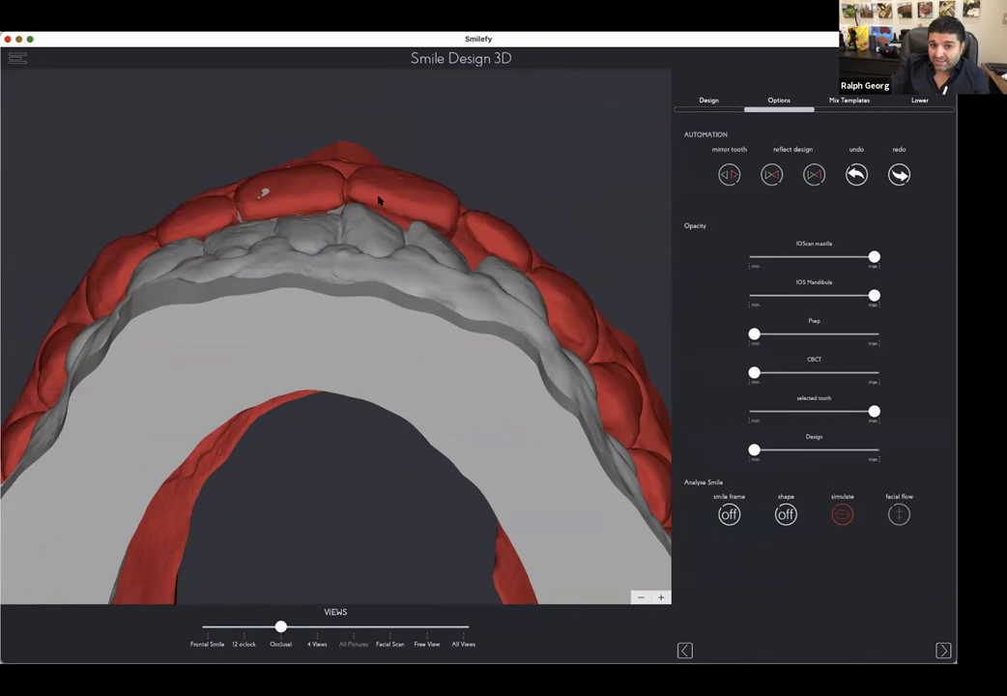
left_click_drag(379, 200, 376, 202)
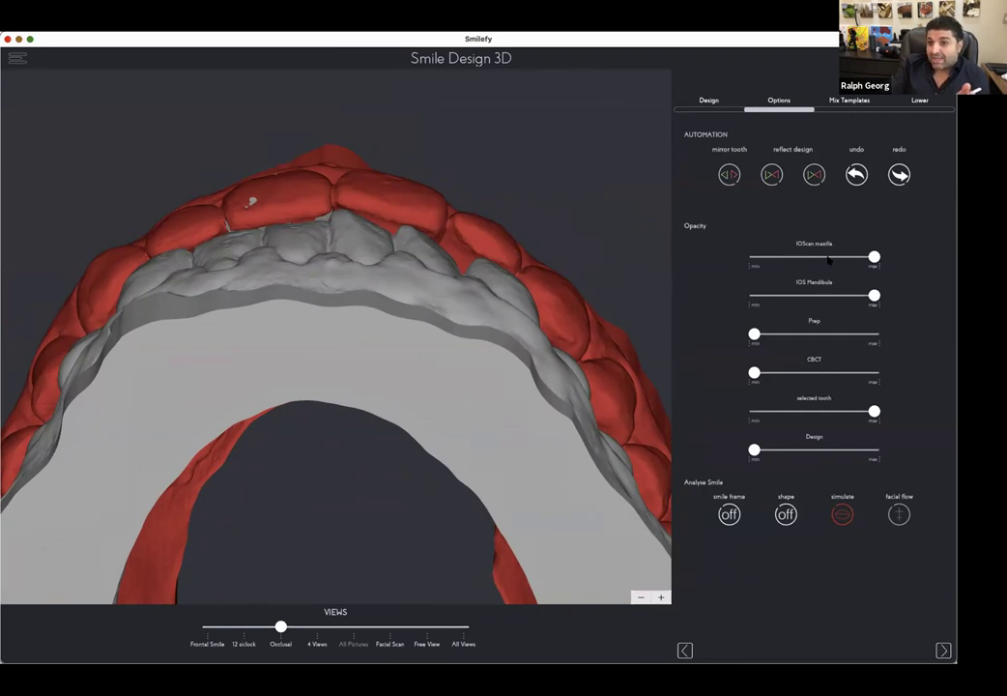
left_click_drag(790, 257, 875, 257)
left_click_drag(782, 335, 874, 334)
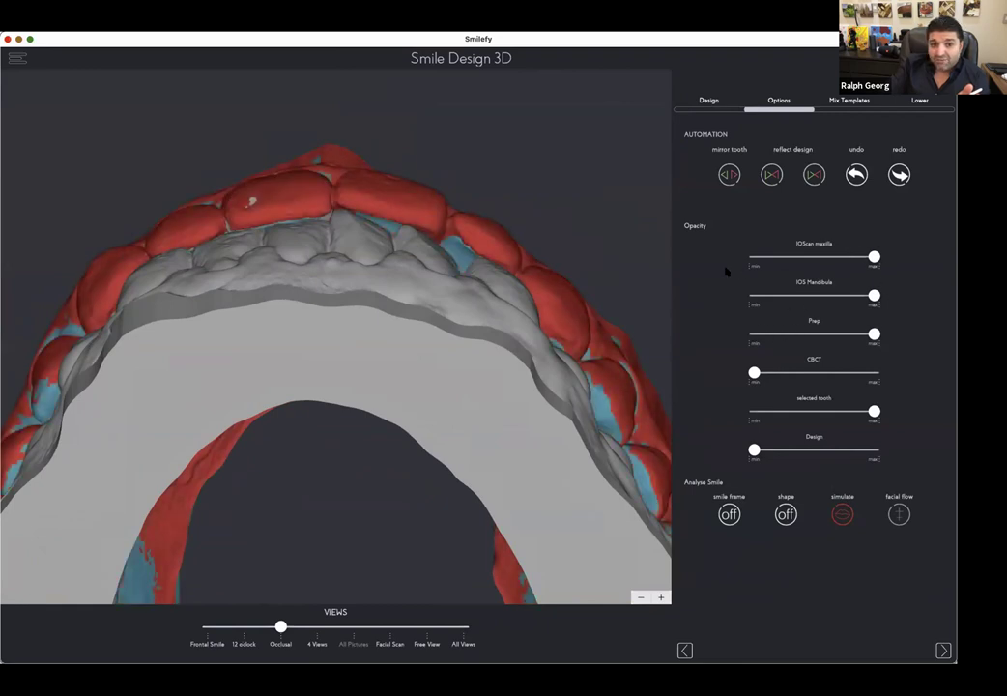
left_click(754, 257)
left_click_drag(756, 449, 948, 445)
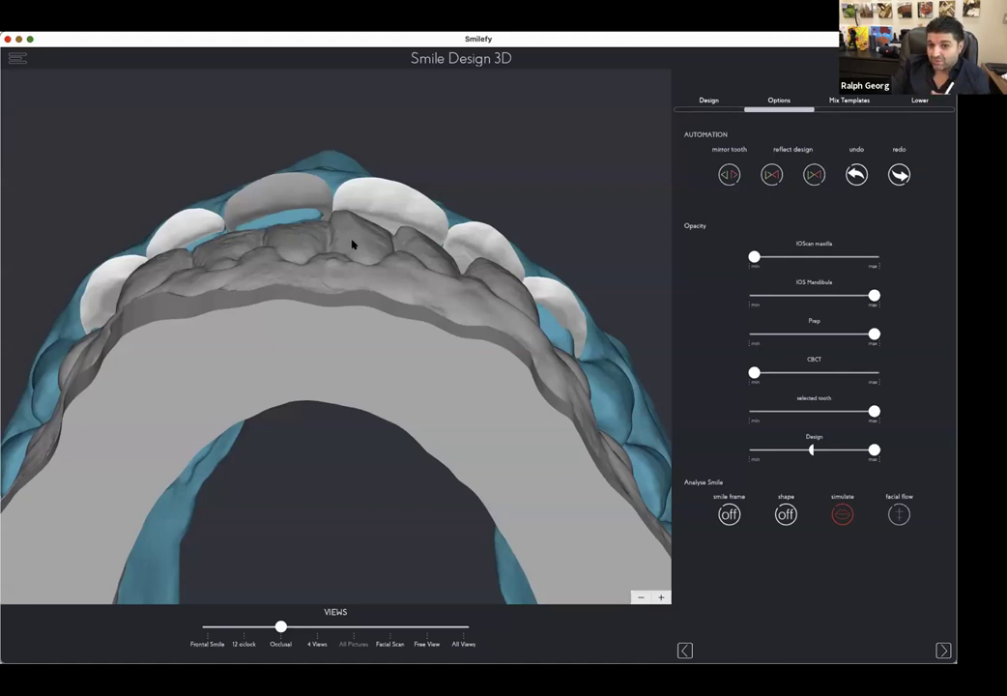
Step: Turn the model to face front and try the tooth rotation controls, ending with the patient's upper left central incisor selected
left_click_drag(379, 320, 375, 418)
left_click_drag(366, 224, 384, 133)
left_click_drag(437, 290, 459, 256)
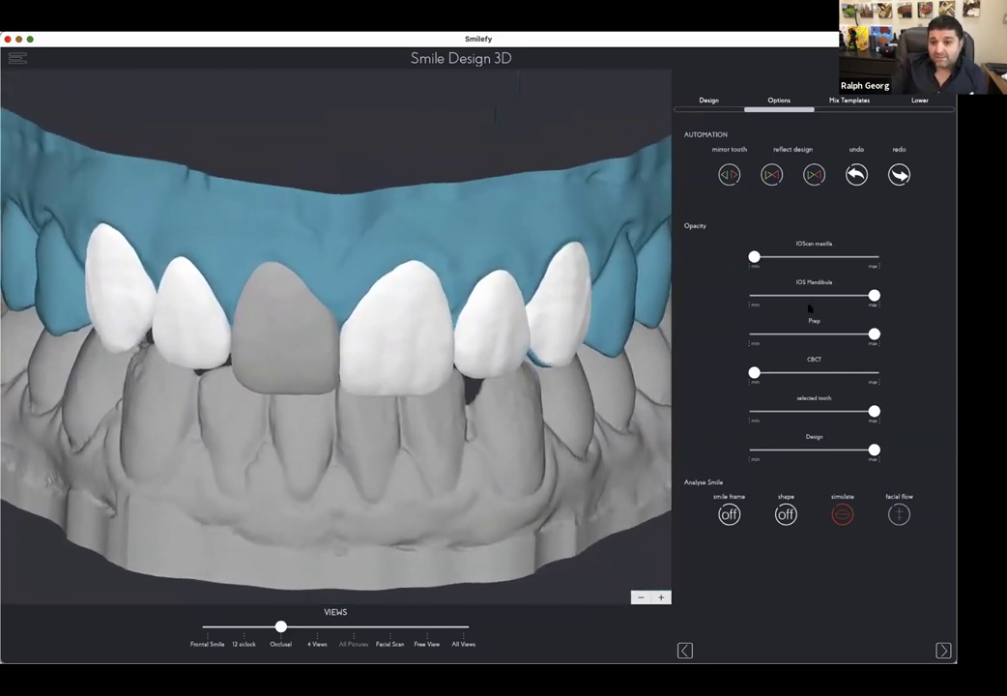
left_click(717, 101)
left_click(904, 385)
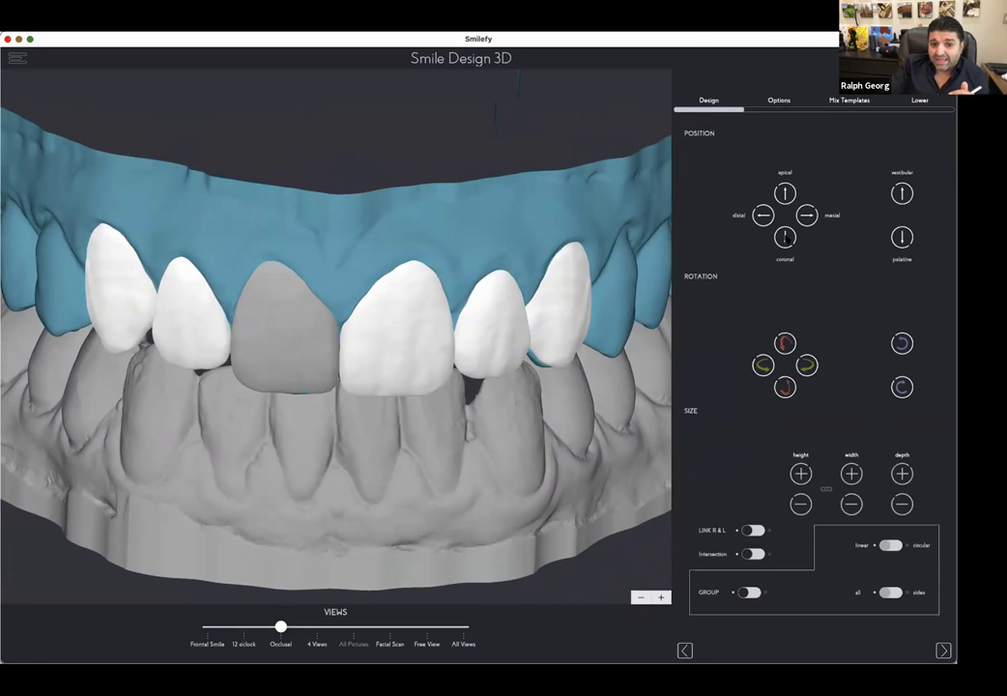
left_click(427, 337)
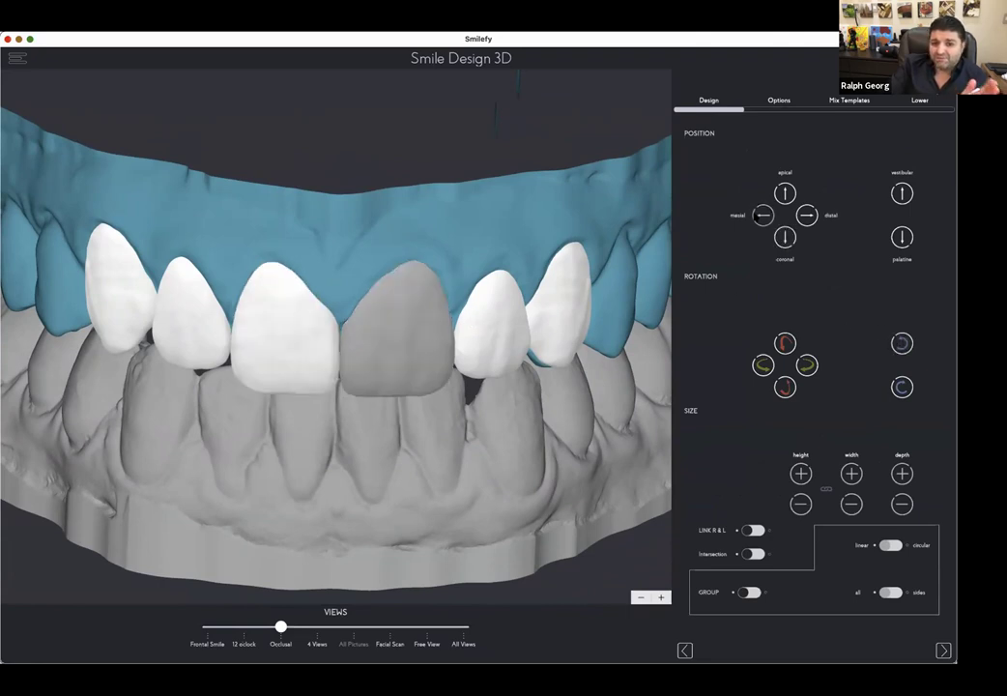
Step: Browse the Mix Templates library and replace the upper canines and both central incisors with the MO5 template teeth
left_click(849, 100)
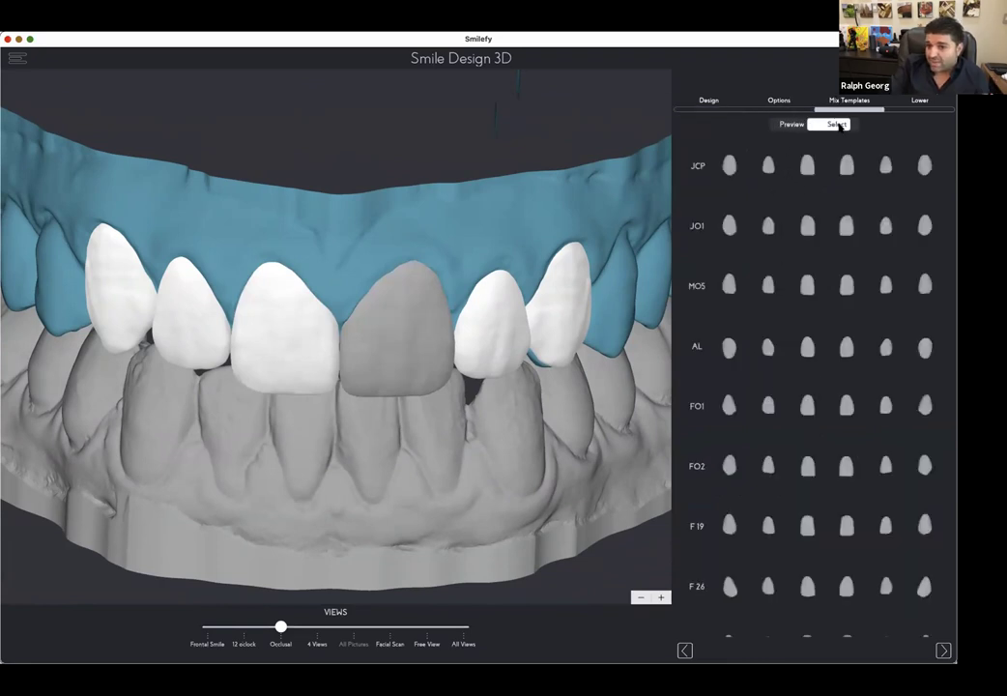
left_click(837, 125)
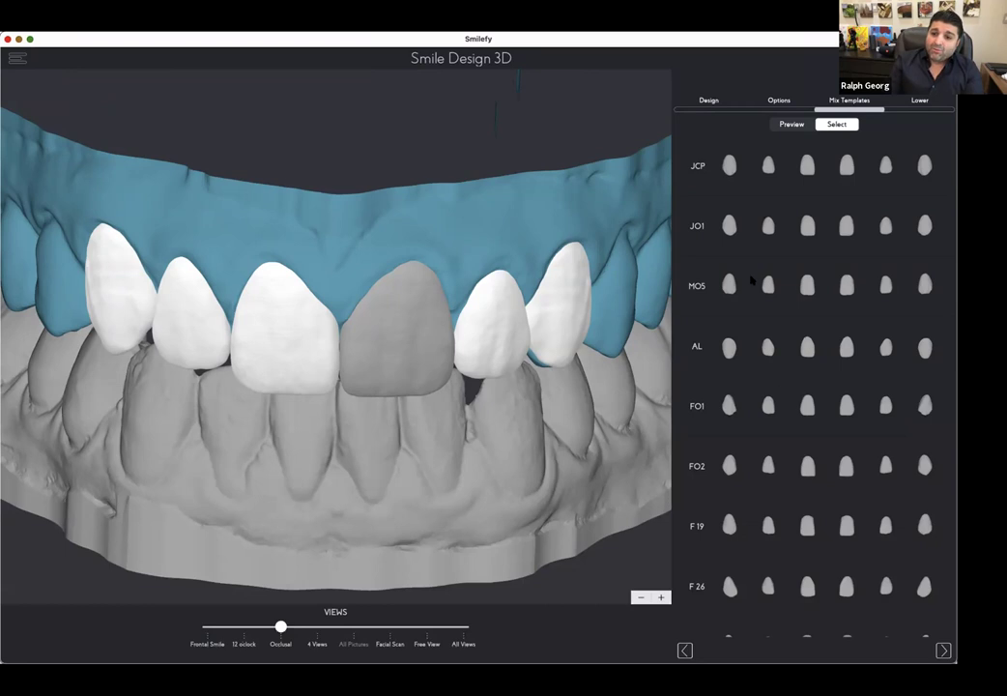
scroll(766, 405, "down", 3)
scroll(767, 405, "up", 3)
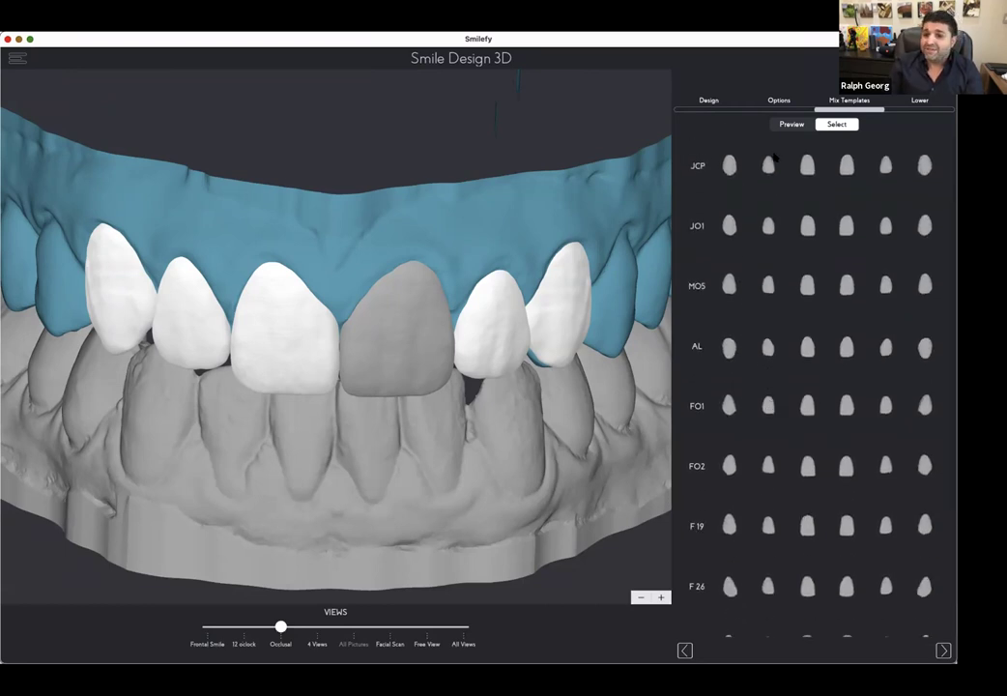
scroll(785, 219, "down", 1)
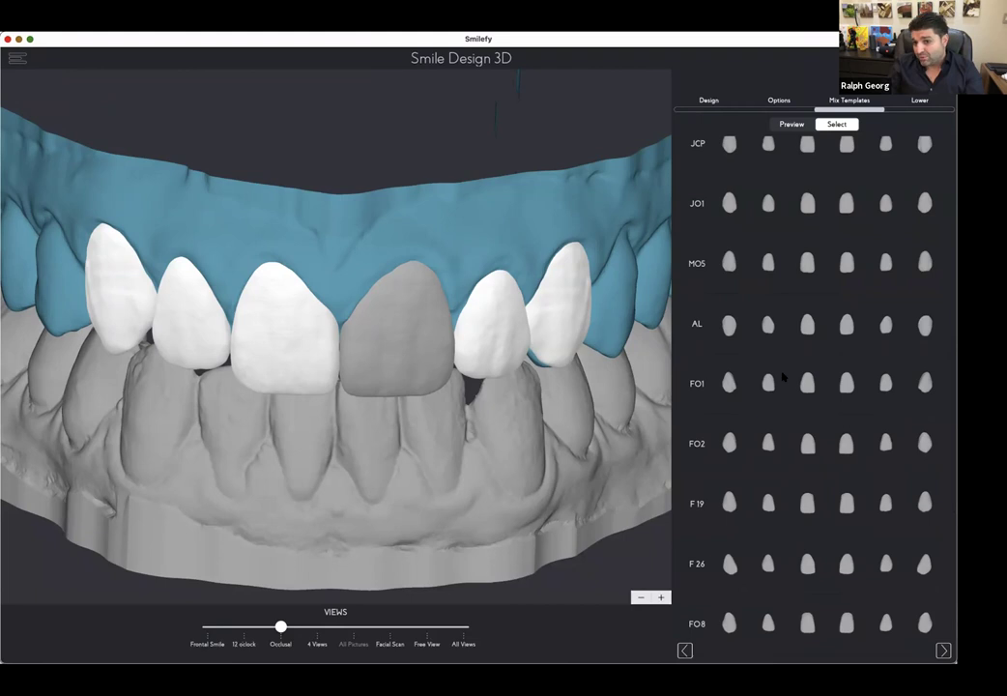
scroll(794, 378, "up", 1)
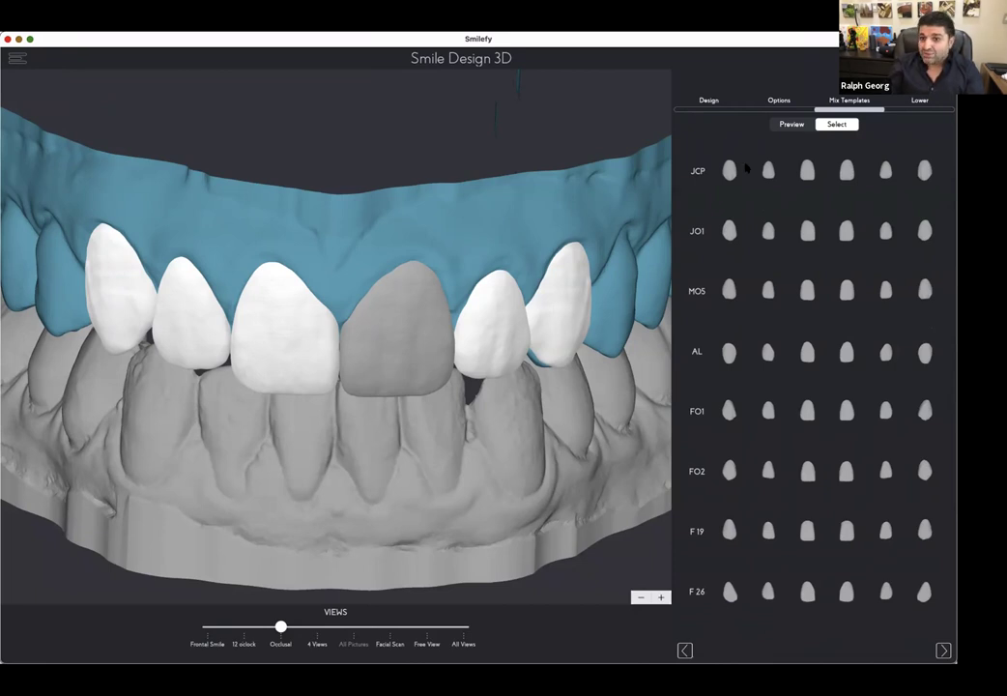
left_click(728, 290)
scroll(926, 284, "down", 1)
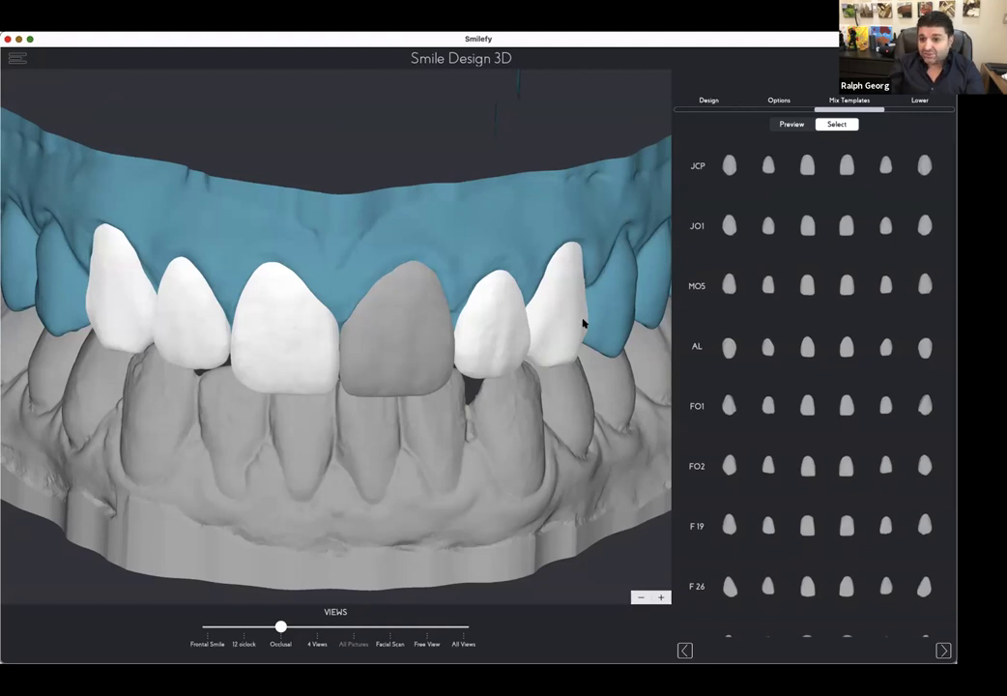
left_click(808, 284)
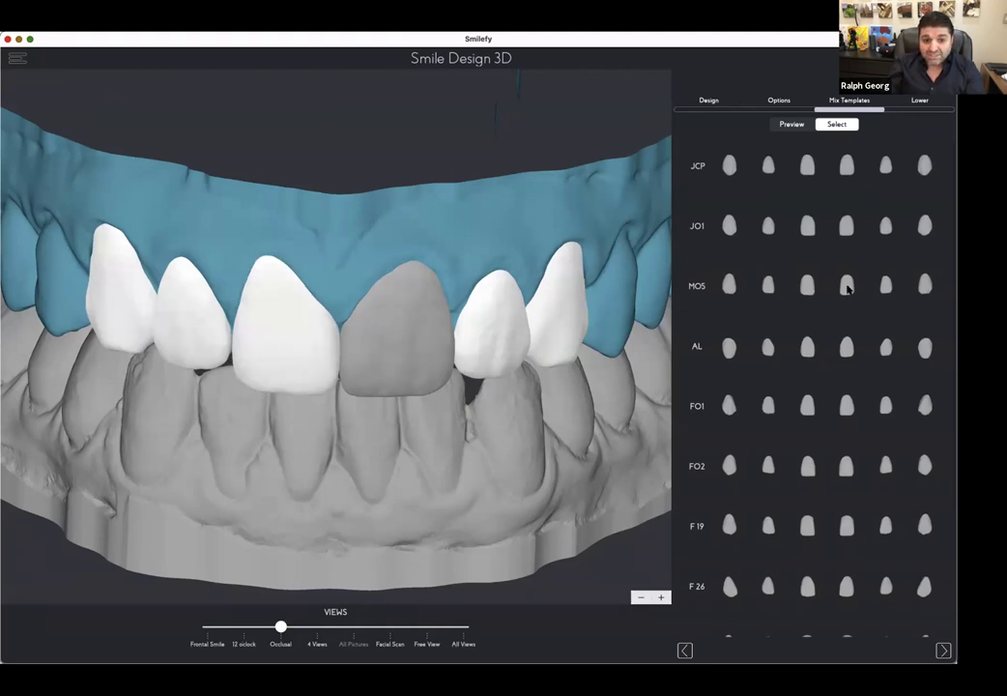
left_click(846, 286)
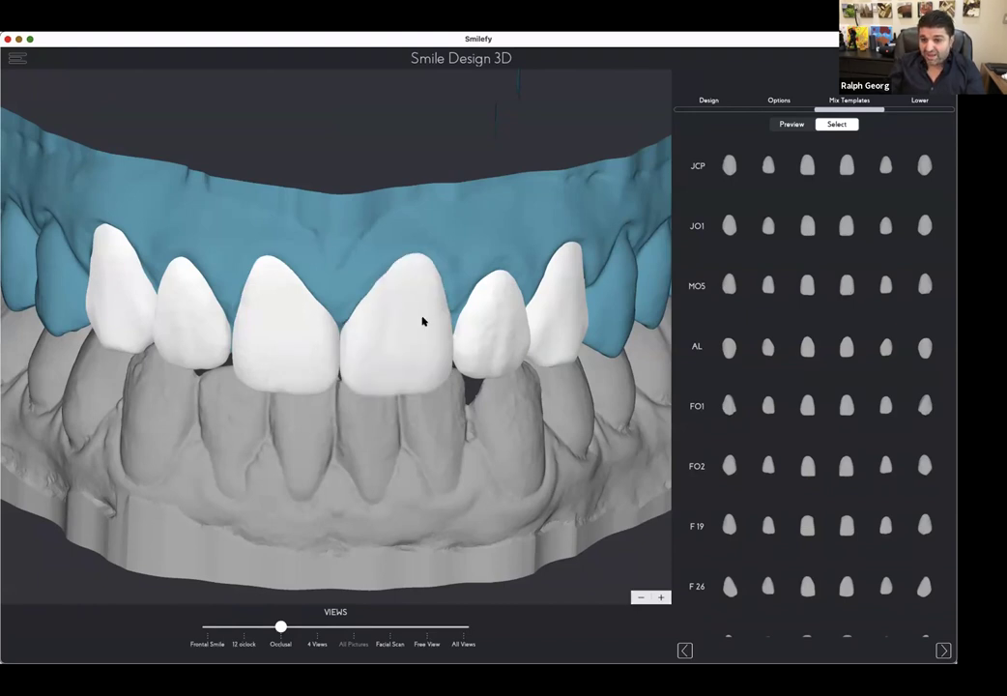
Step: Review the swapped template teeth on the Frontal Smile photo and in the 4 Views layout
left_click(208, 627)
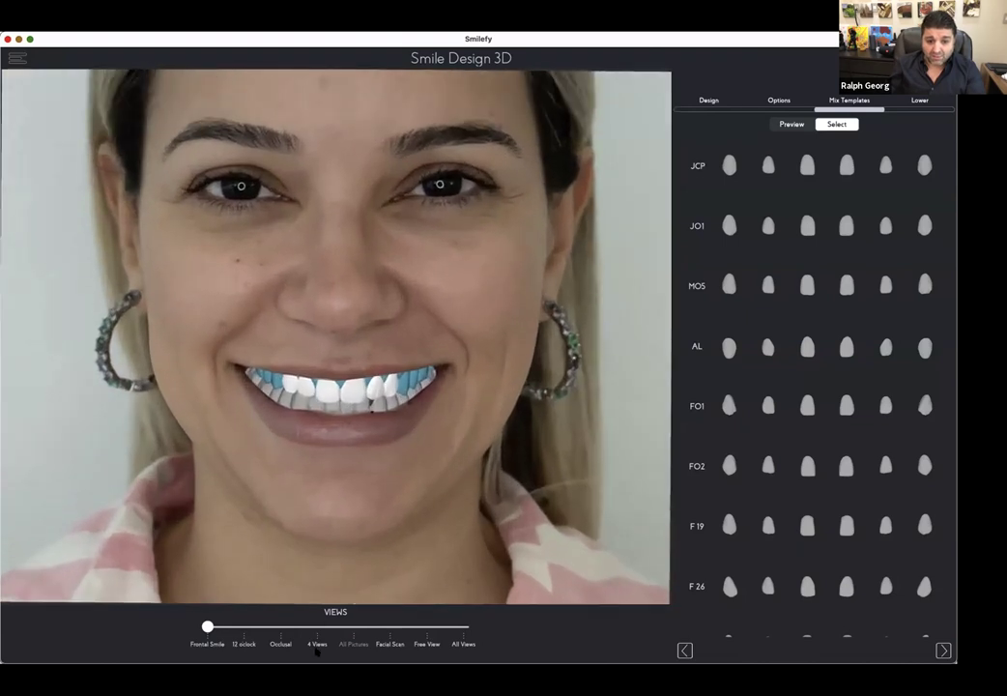
left_click(317, 644)
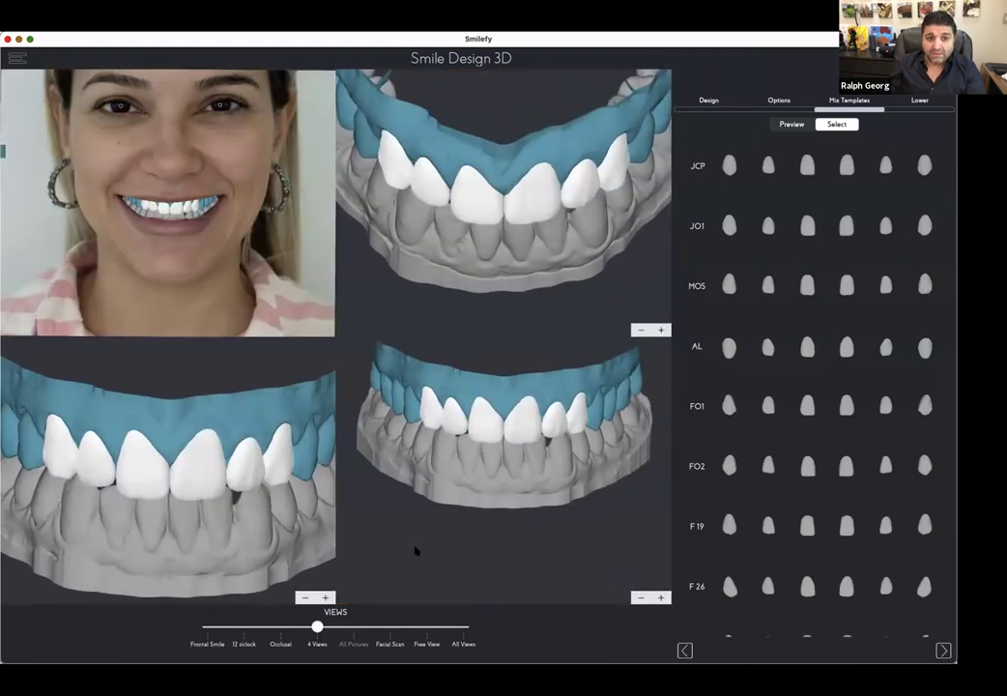
double_click(415, 547)
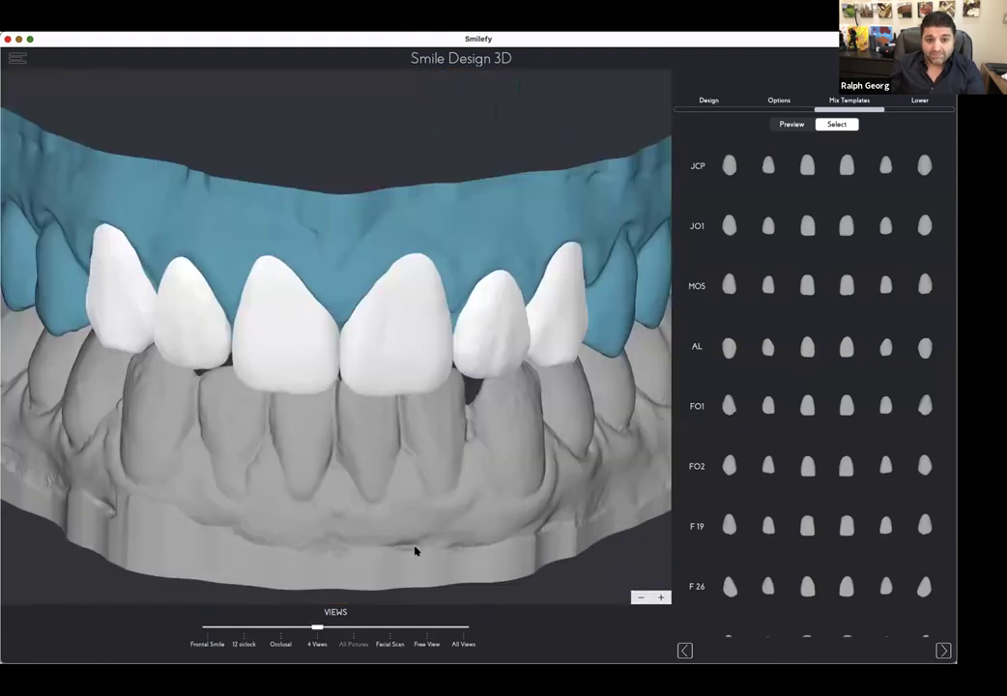
left_click(348, 628)
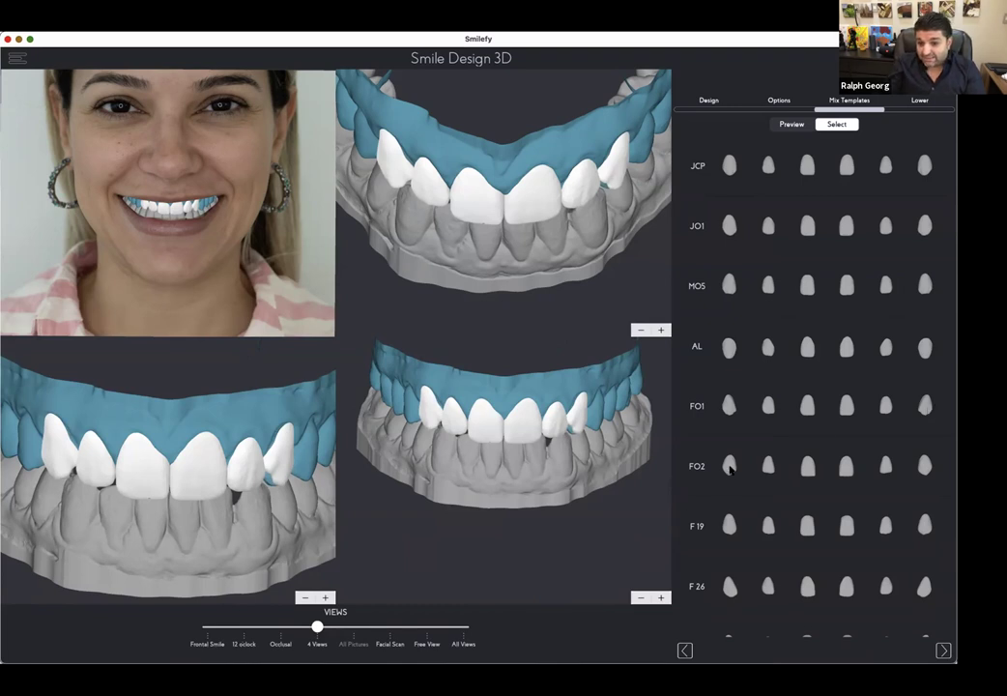
Step: Try the FO2, FO8, F 19 and DT template shapes on the upper canines
left_click(925, 465)
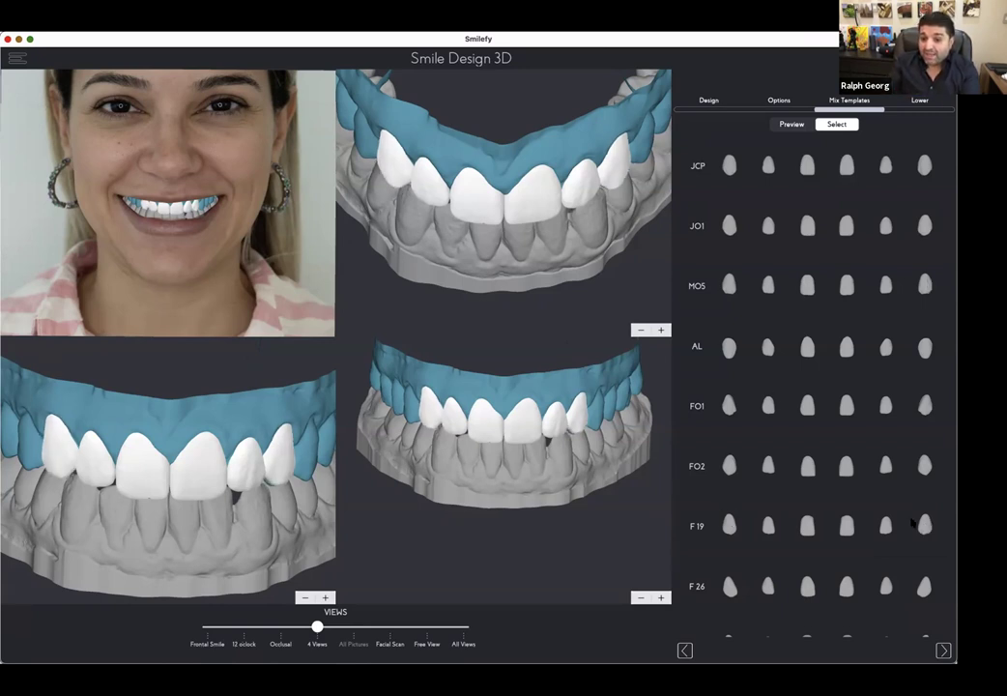
scroll(841, 542, "down", 4)
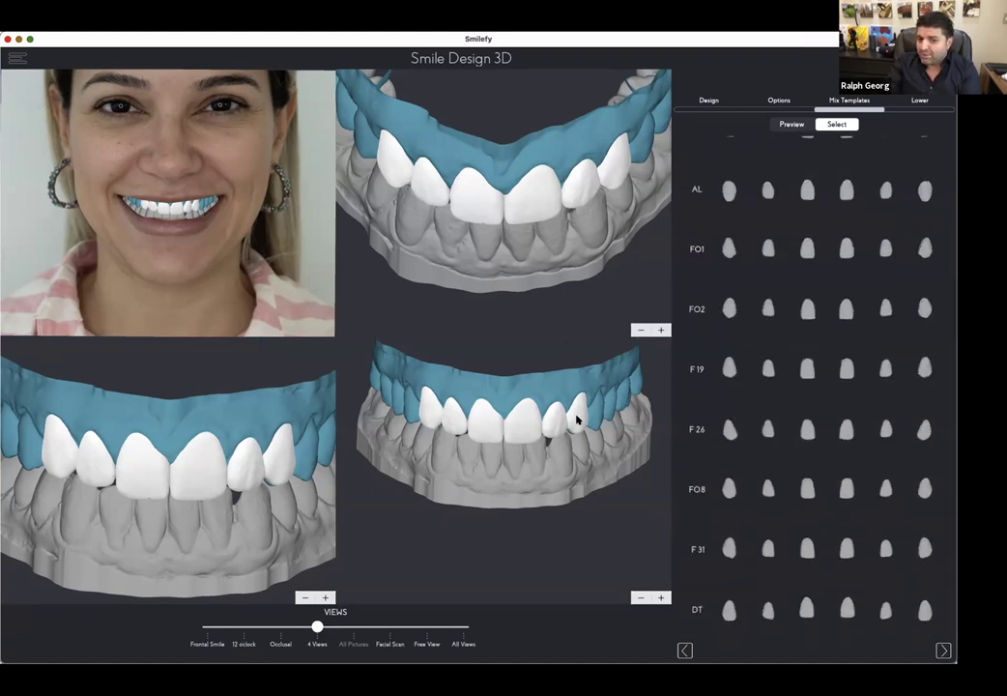
scroll(776, 445, "down", 1)
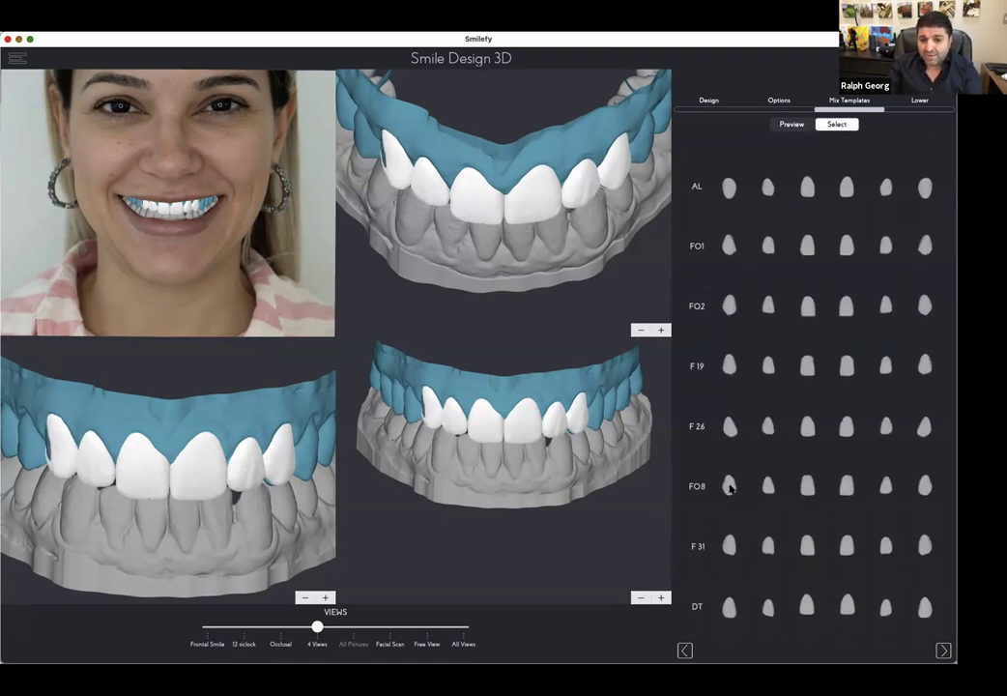
left_click(729, 489)
left_click(728, 368)
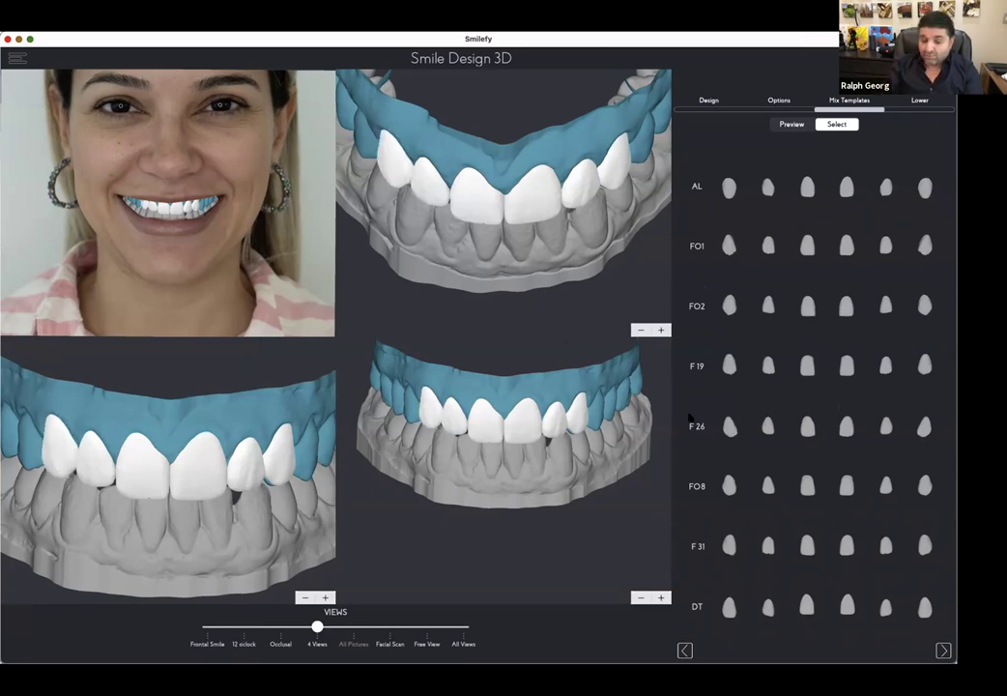
left_click(767, 607)
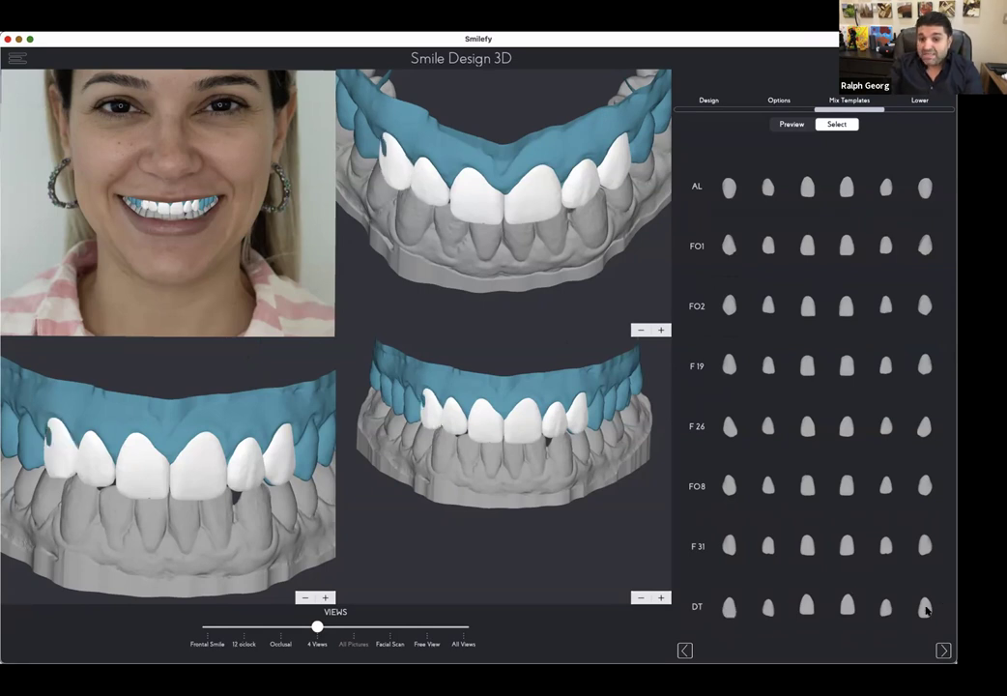
Step: Apply the FO1 template shape to both upper canines
scroll(862, 536, "up", 3)
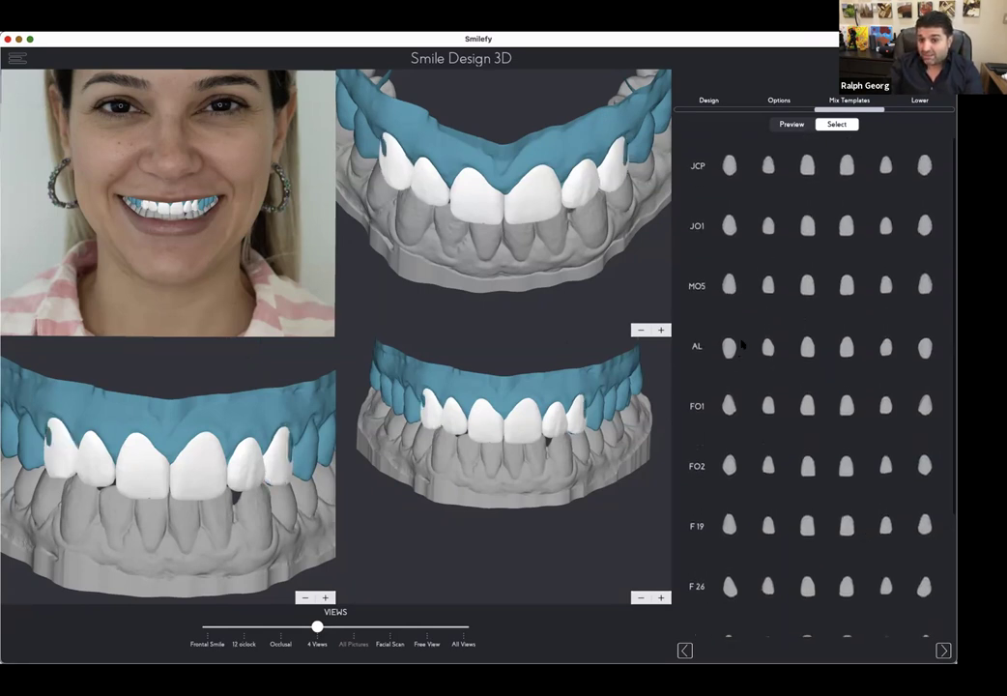
left_click(768, 407)
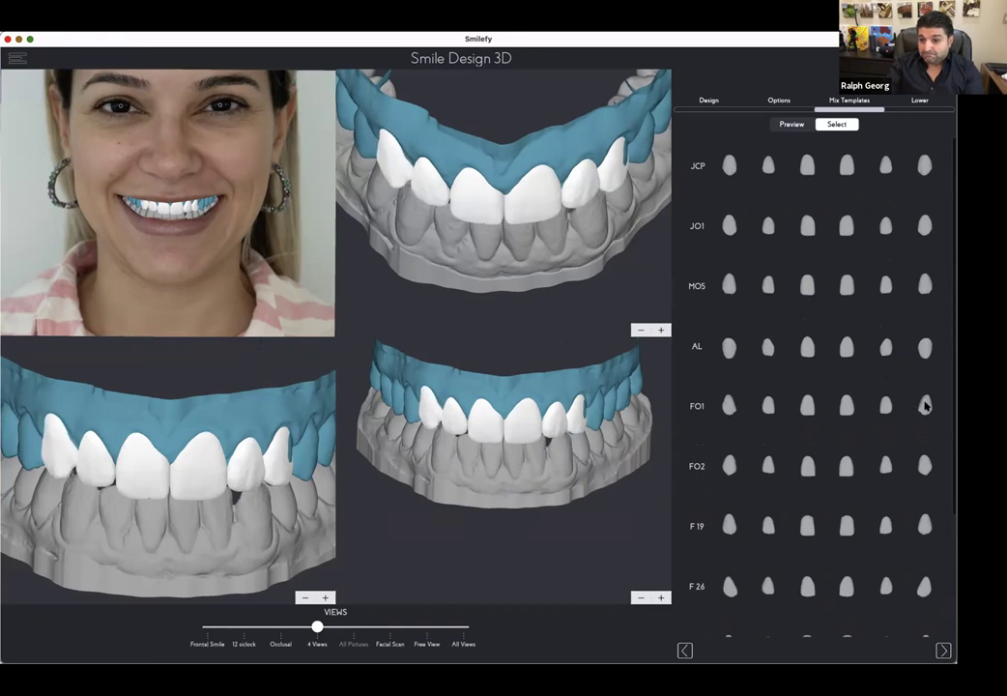
left_click(925, 407)
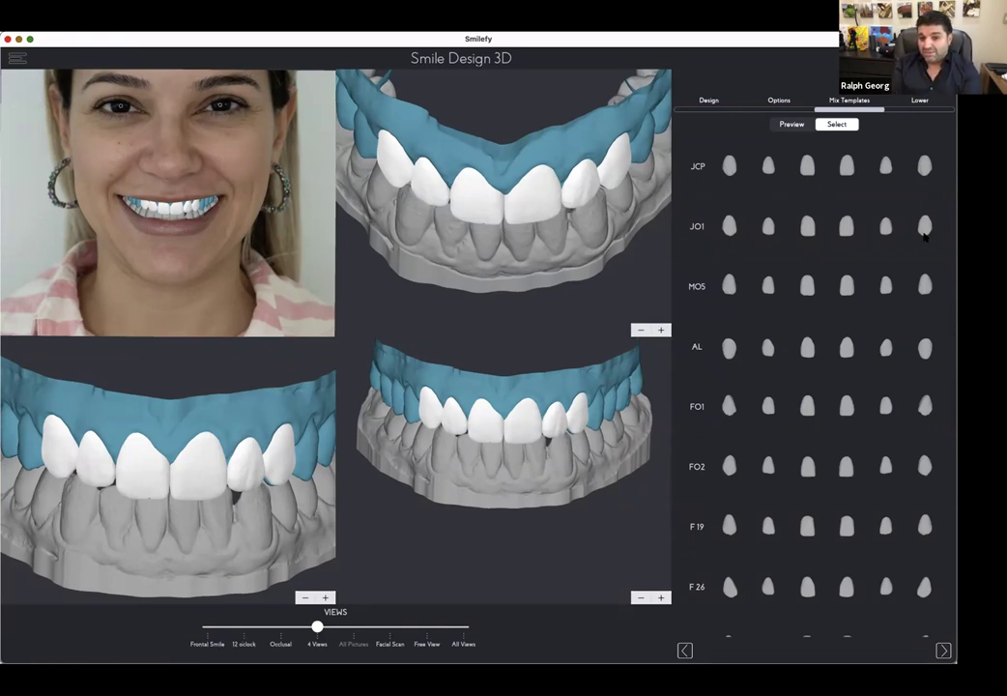
Step: Show All Views, rotate the facial scan further to the side, and reorient the occlusal model to examine the incisal edges
left_click(463, 628)
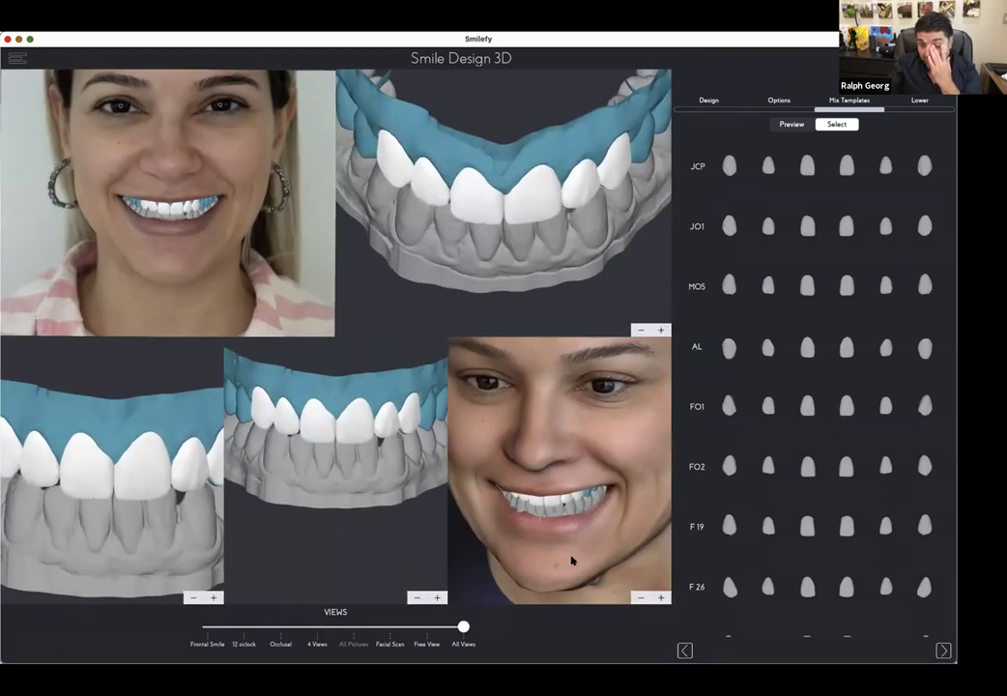
left_click_drag(568, 563, 481, 321)
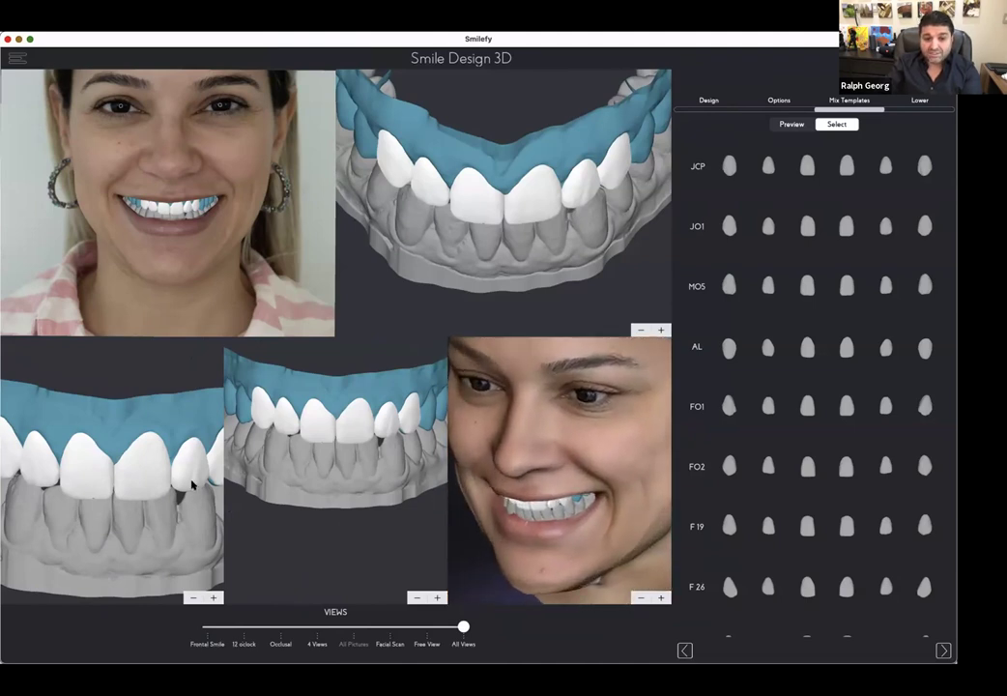
left_click_drag(331, 468, 185, 456)
scroll(160, 441, "down", 5)
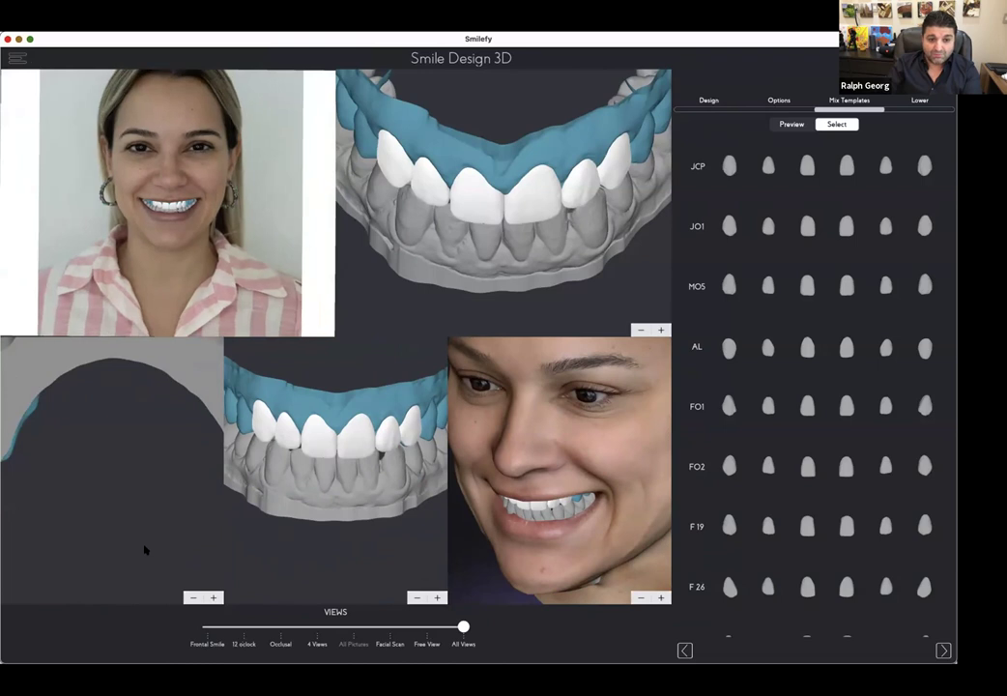
left_click_drag(155, 530, 233, 473)
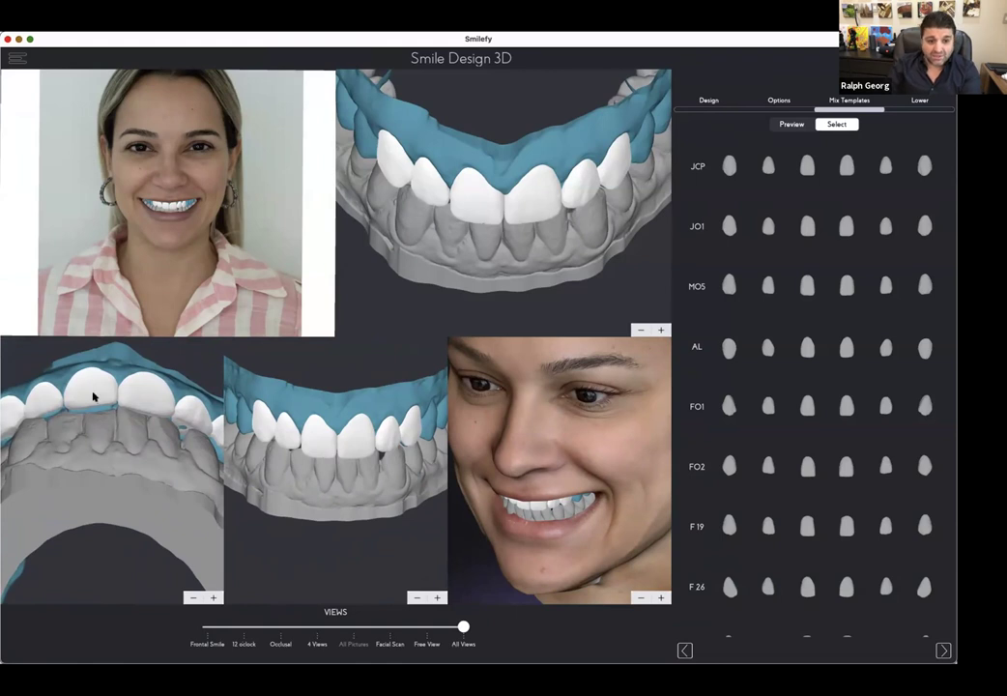
Step: Move the patient's upper right central incisor palatally and back in the vestibular direction, and bring up the automation and opacity options
left_click(706, 97)
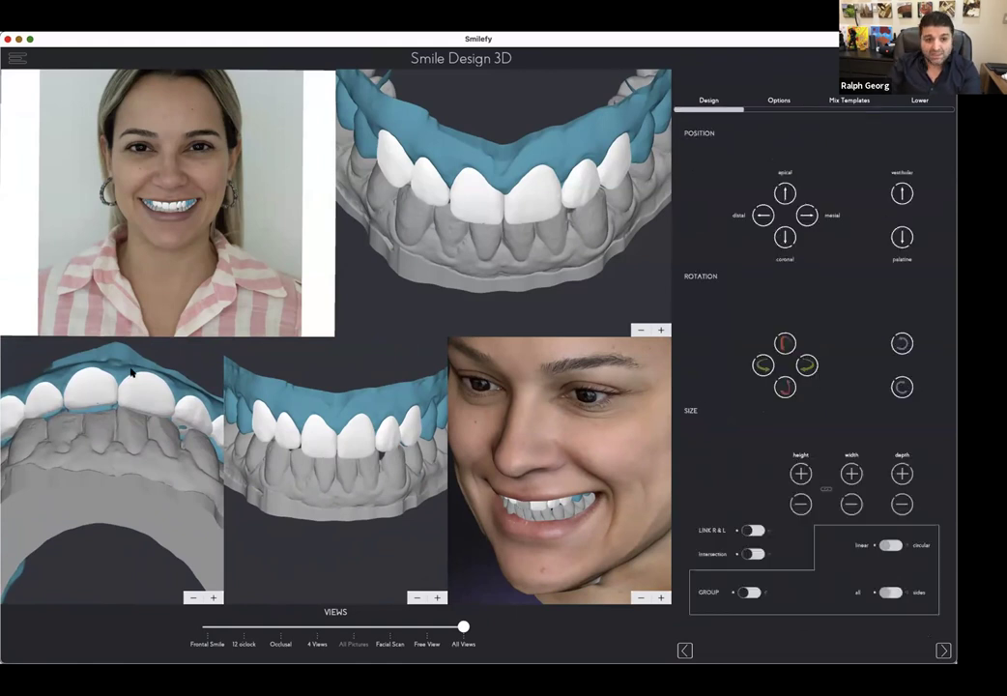
left_click(902, 237)
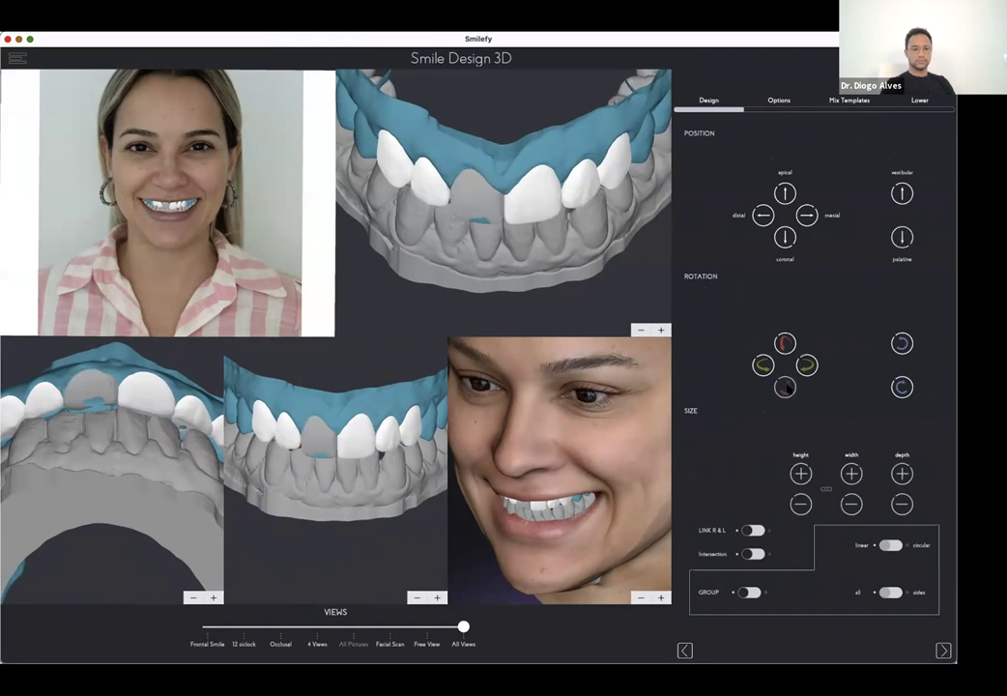
left_click(908, 194)
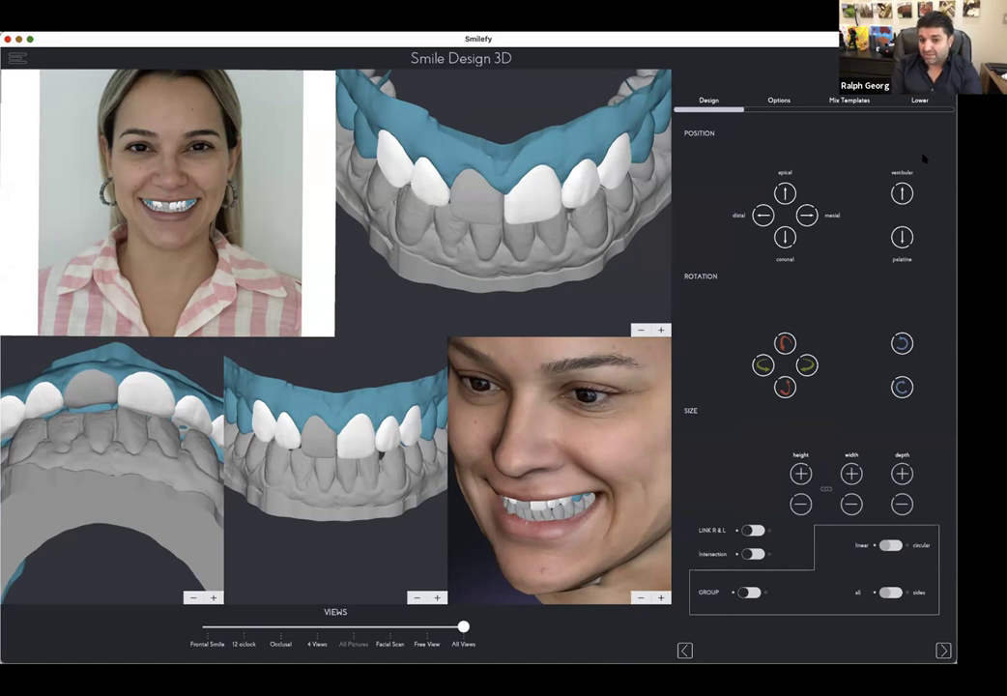
left_click(779, 100)
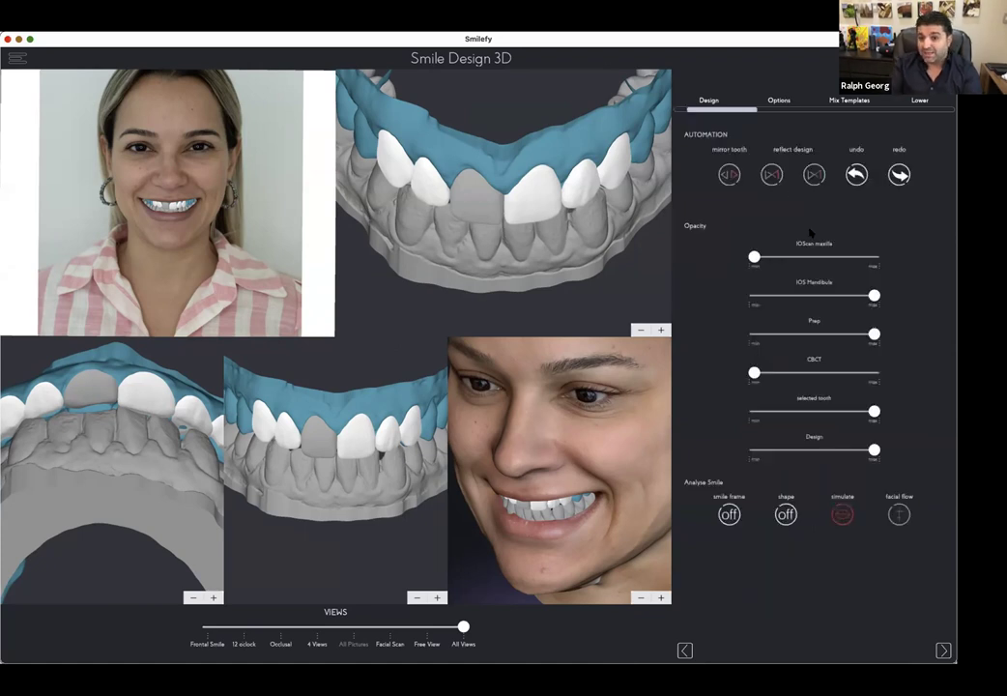
Step: Raise the CBCT and IOScan maxilla opacities to maximum and turn the facial scan toward a more frontal view
left_click(878, 374)
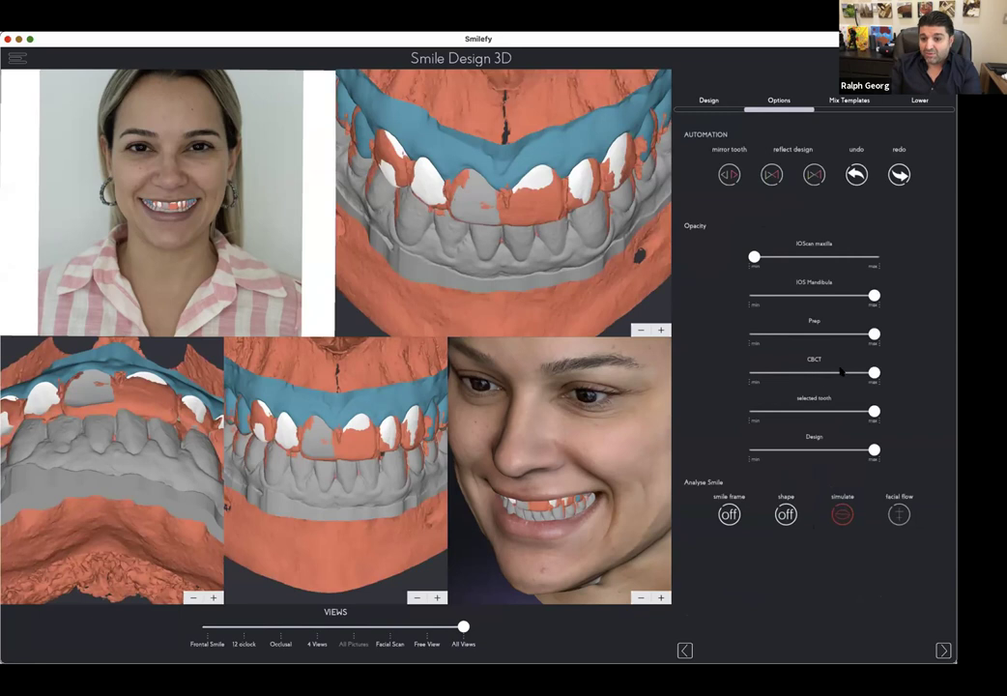
left_click_drag(494, 365, 612, 405)
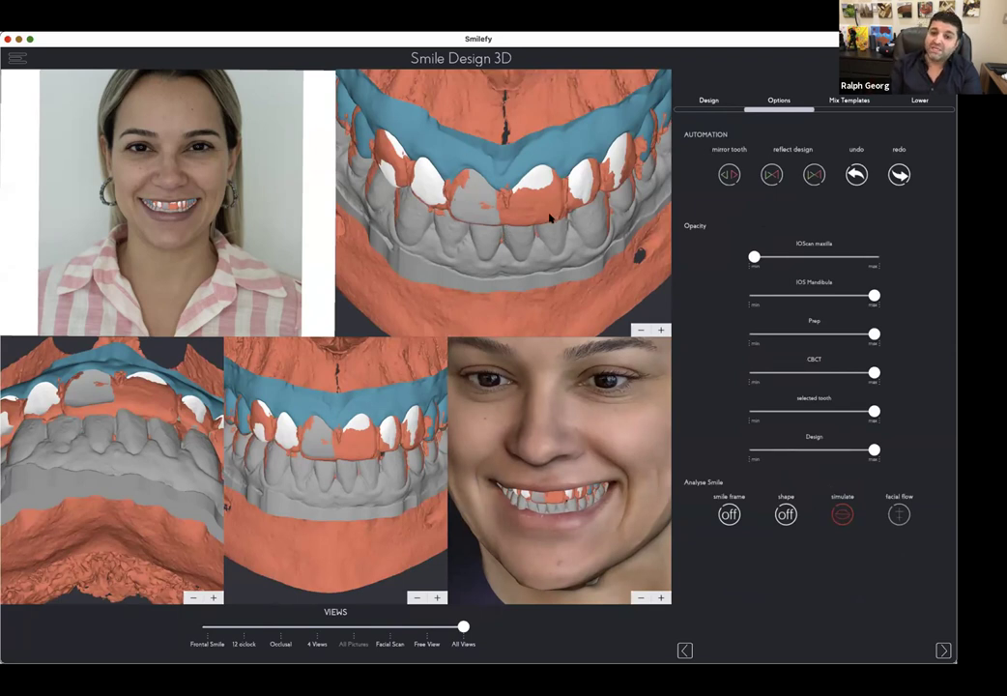
left_click_drag(816, 256, 916, 265)
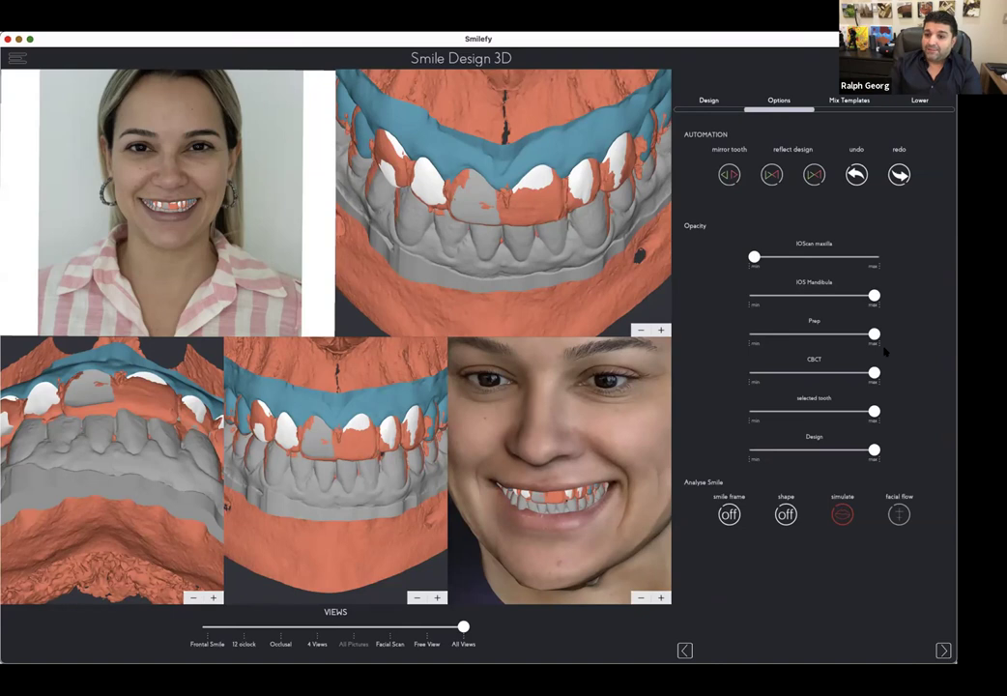
left_click_drag(875, 335, 722, 355)
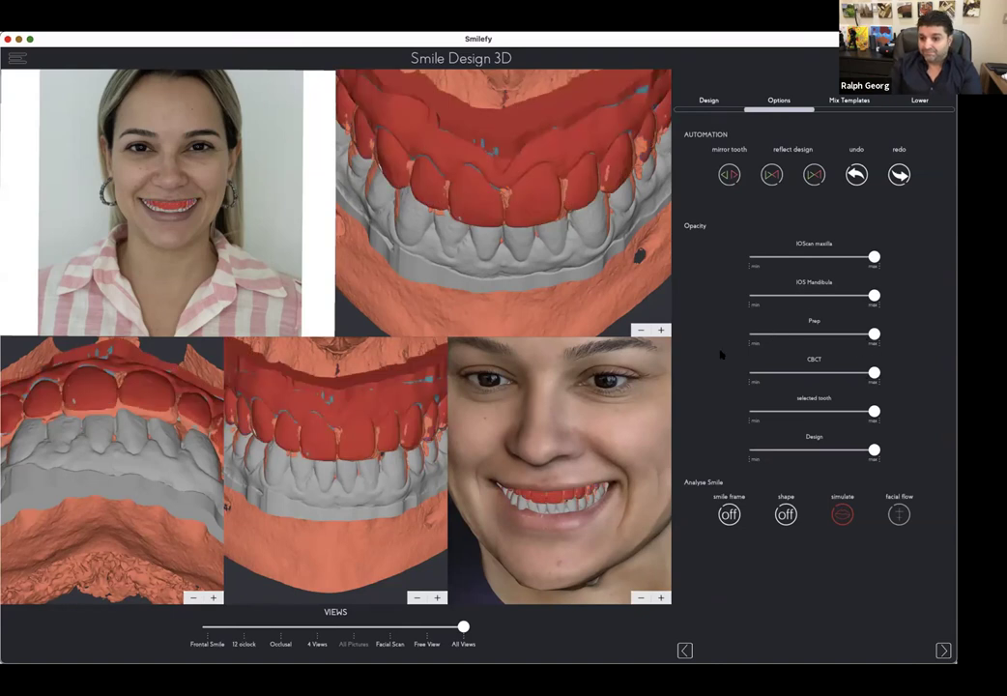
Step: Hide the CBCT and fade the IOScan maxilla to about half opacity, finishing with the maxilla scan at minimum and Prep at maximum
left_click(810, 257)
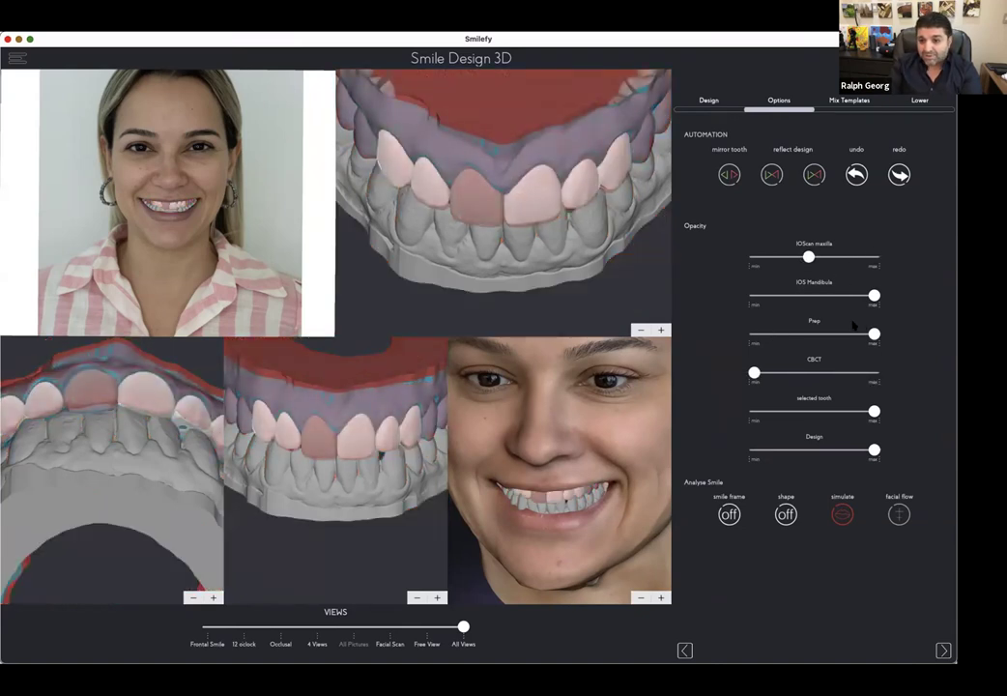
left_click(795, 337)
left_click_drag(812, 258, 874, 334)
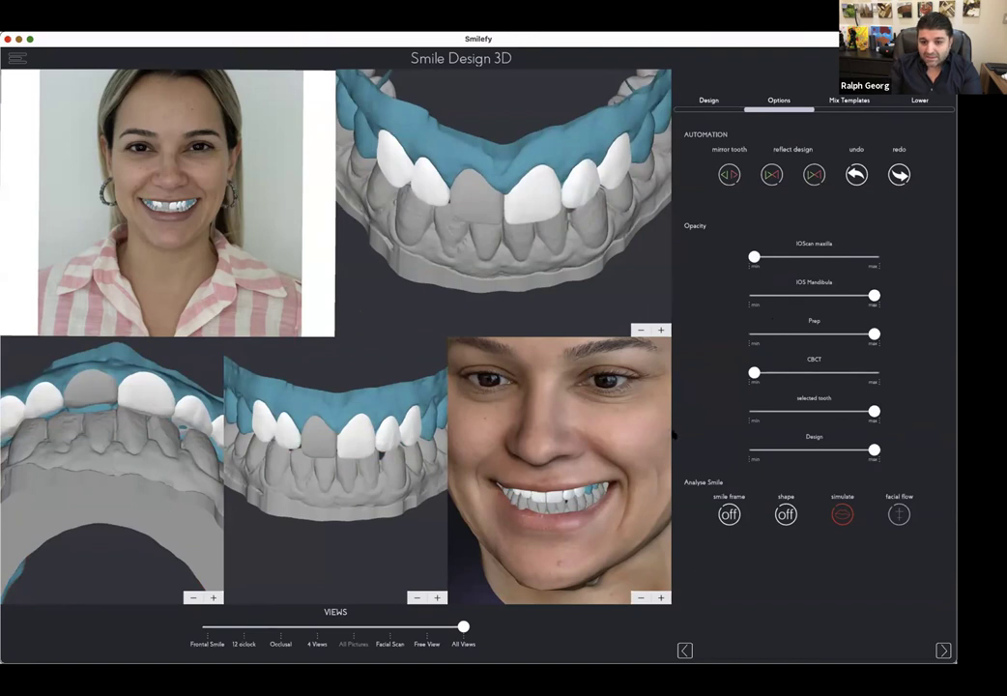
Step: View the design teeth at about half Design opacity, select the patient's upper left canine, and restore the Design opacity to maximum
left_click_drag(874, 449, 808, 451)
left_click_drag(553, 285, 555, 271)
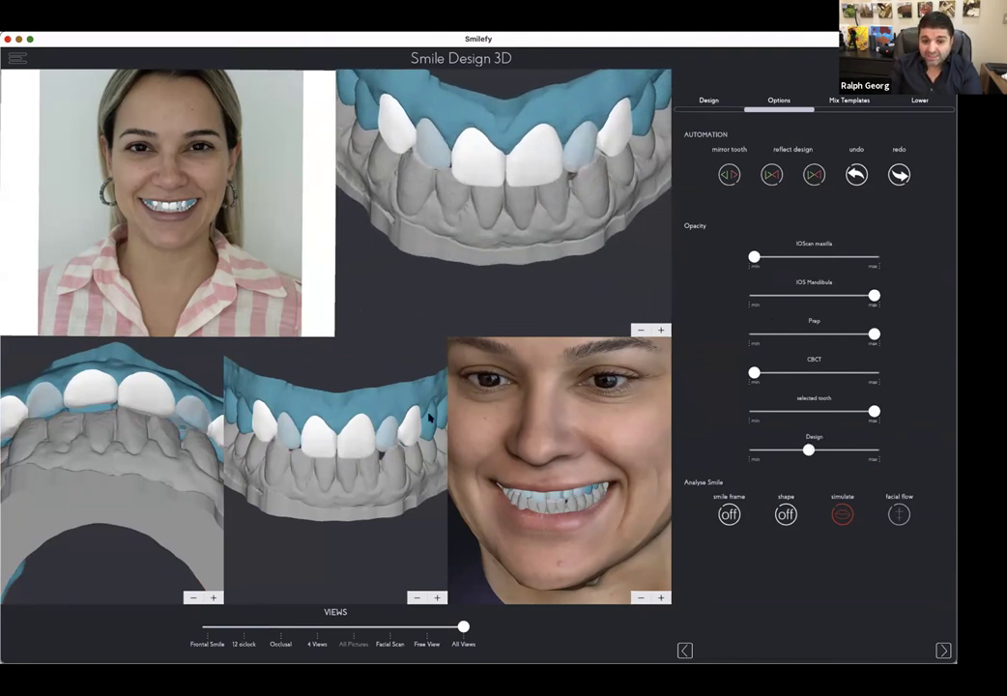
left_click(709, 101)
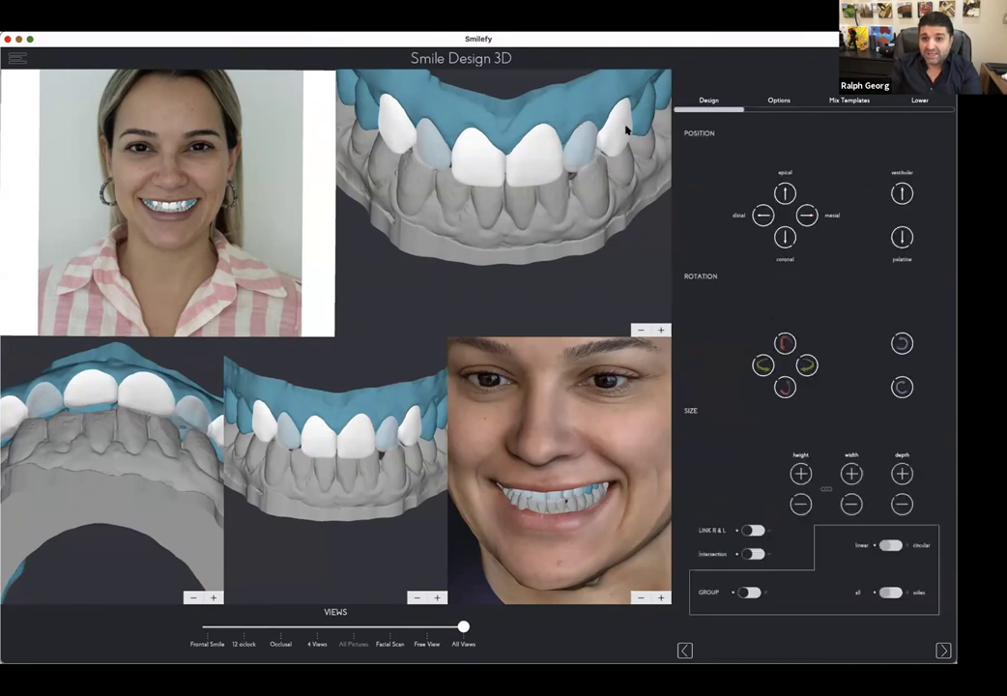
left_click(583, 105)
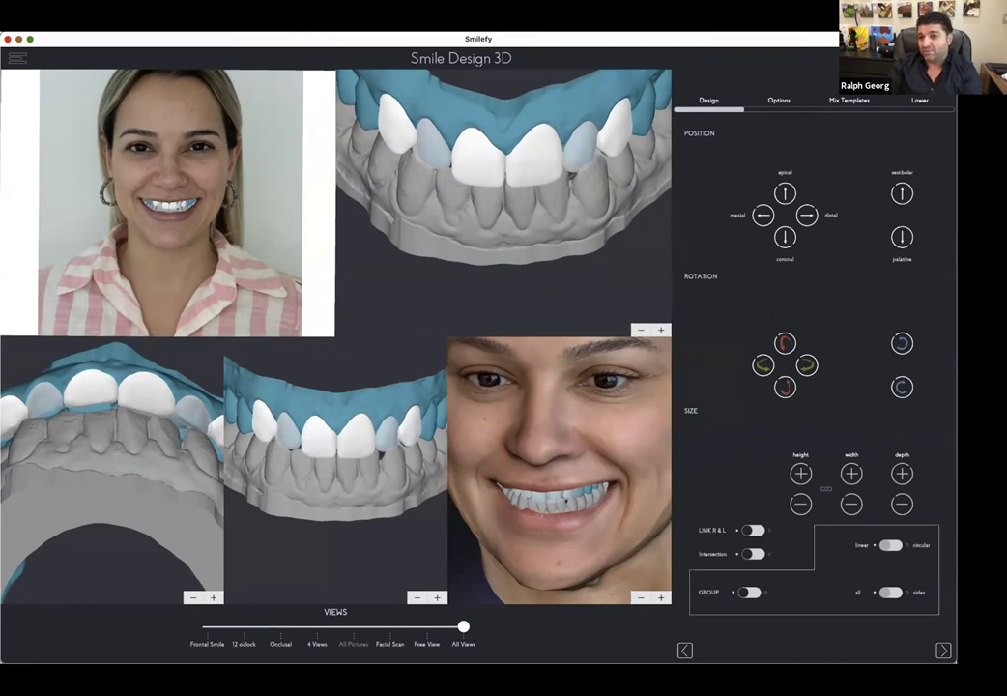
left_click(781, 100)
left_click_drag(809, 449, 916, 452)
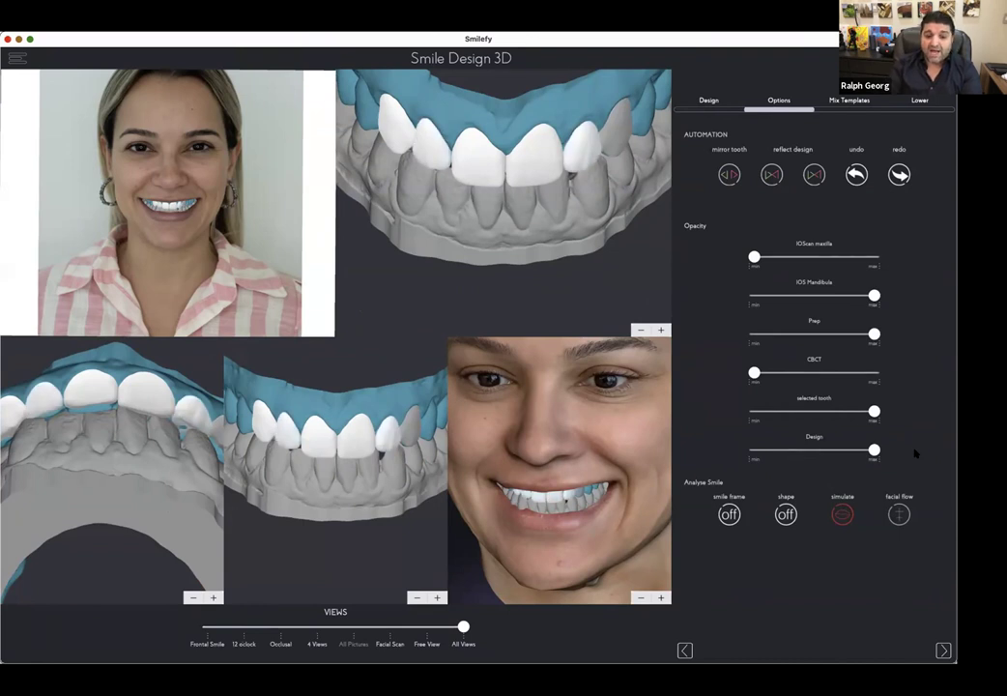